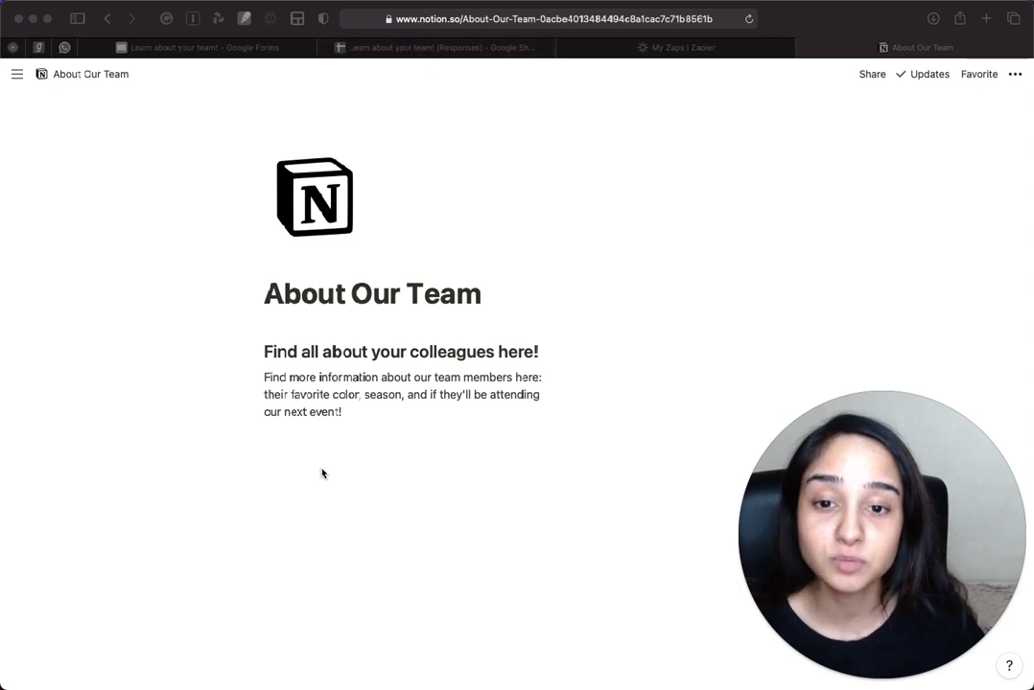
# Step: Compare the column headers of the Google Sheets form responses sheet with the About Our Team page in Notion
pyautogui.click(374, 48)
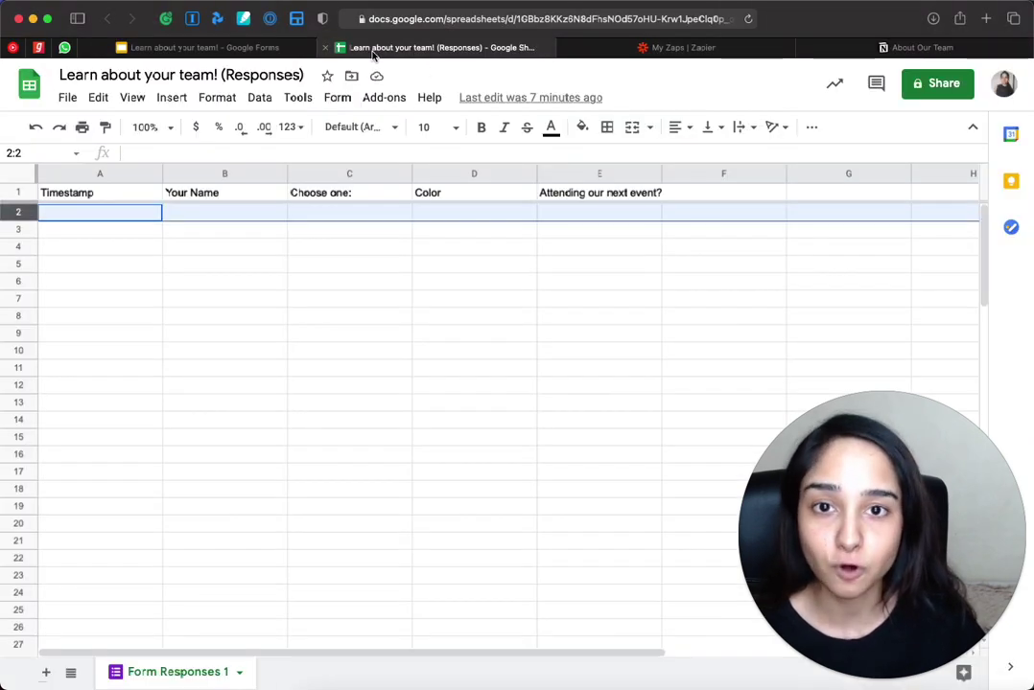
pyautogui.click(63, 245)
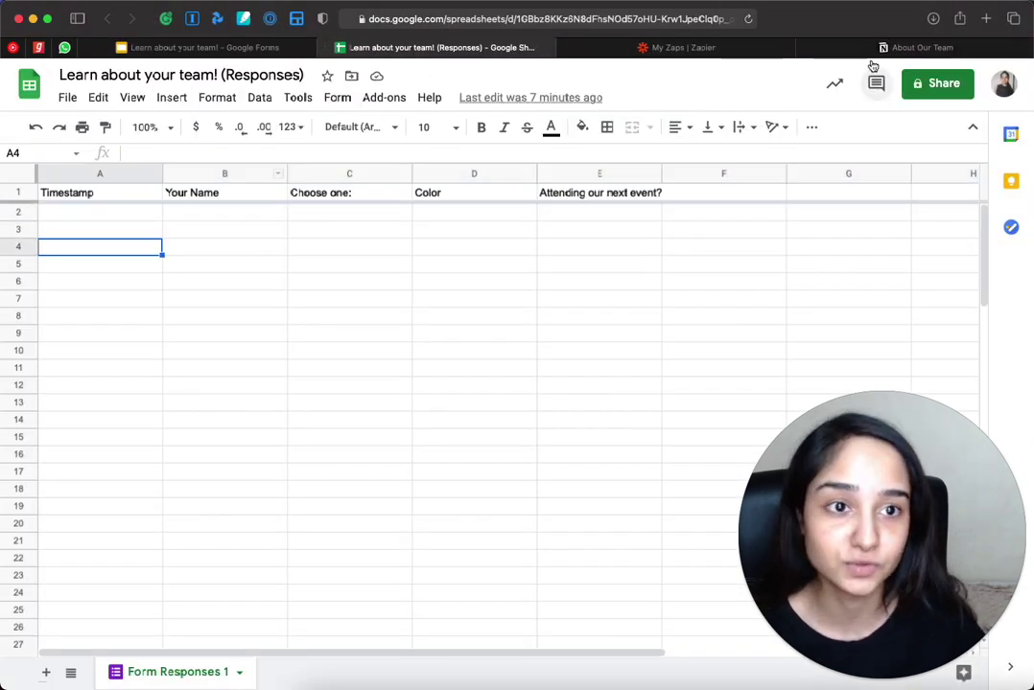
pyautogui.click(901, 47)
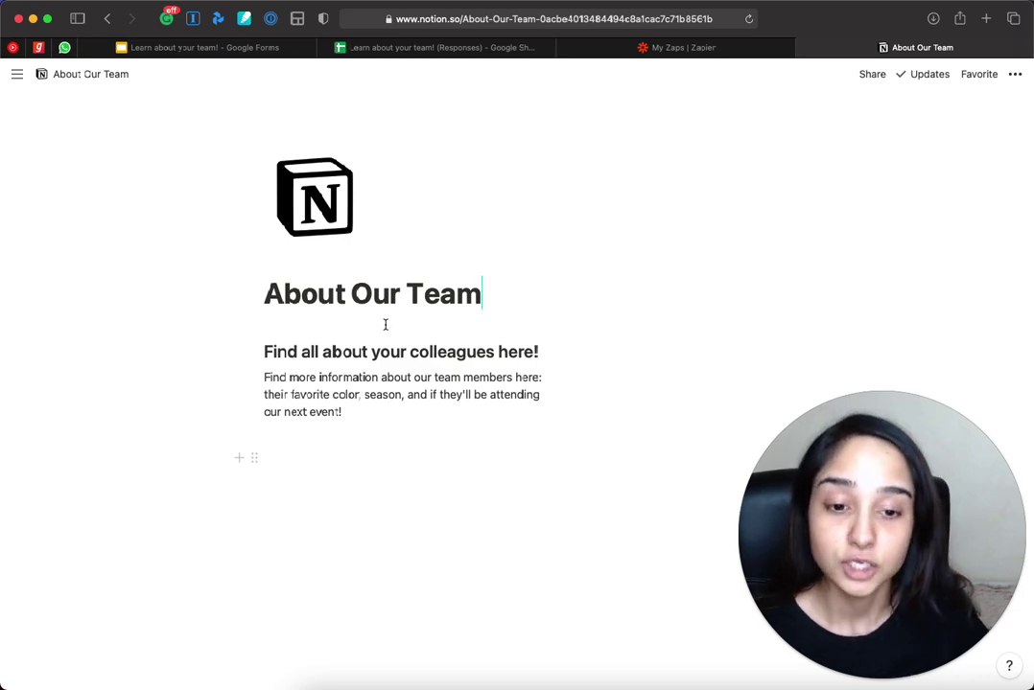
pyautogui.click(436, 47)
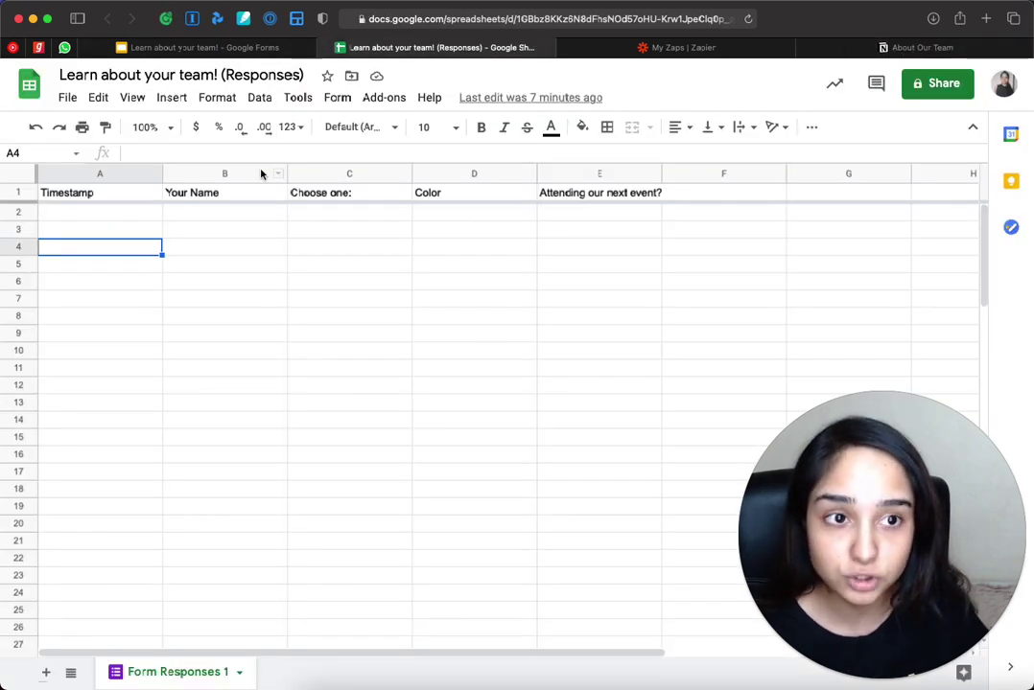
# Step: On the About Our Team page in Notion, insert an inline table below the introductory text
pyautogui.click(865, 48)
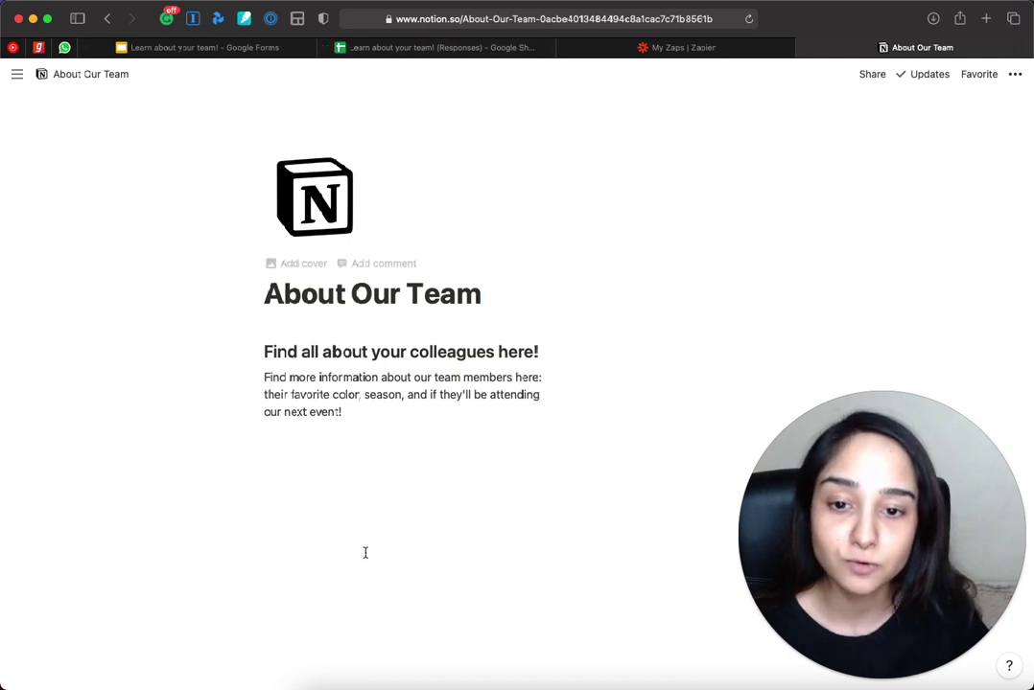
pyautogui.click(302, 484)
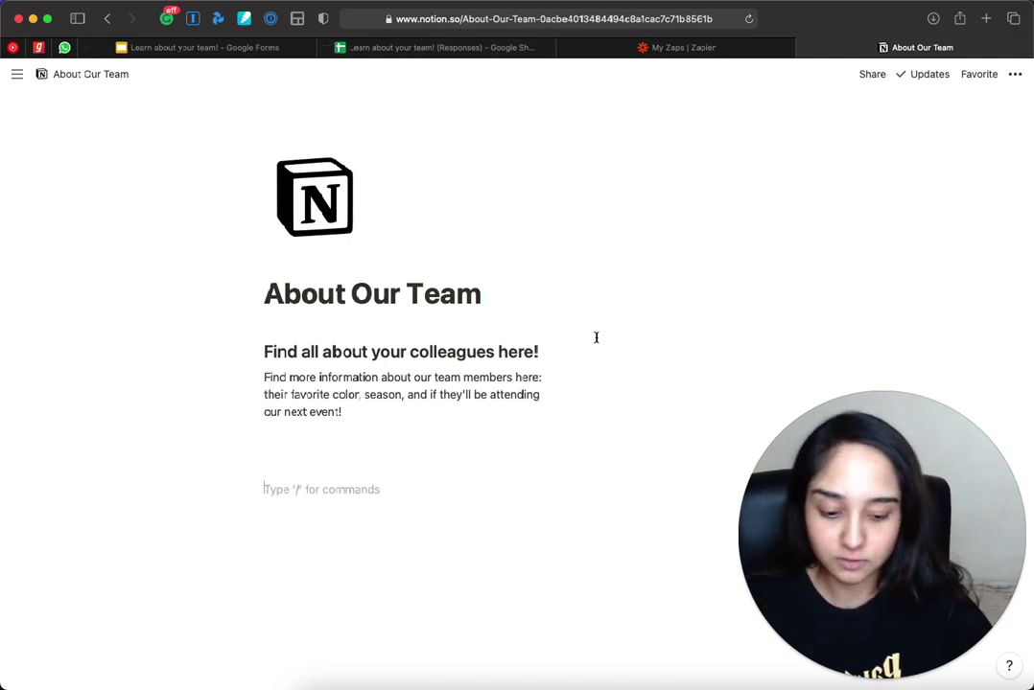
pyautogui.write('/')
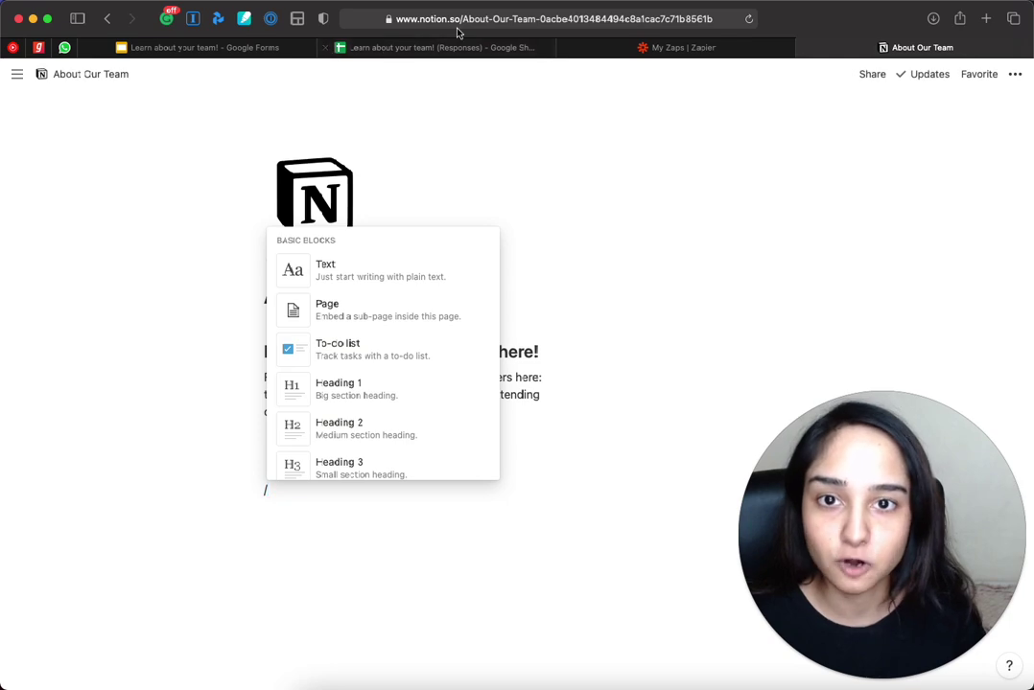
pyautogui.write('table')
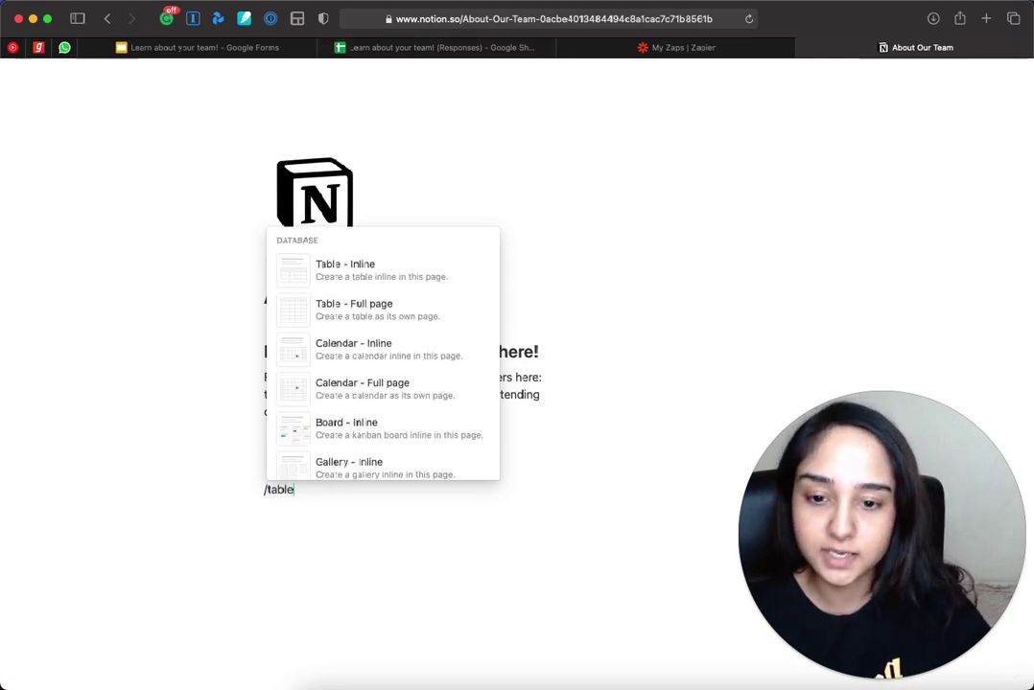
pyautogui.click(365, 264)
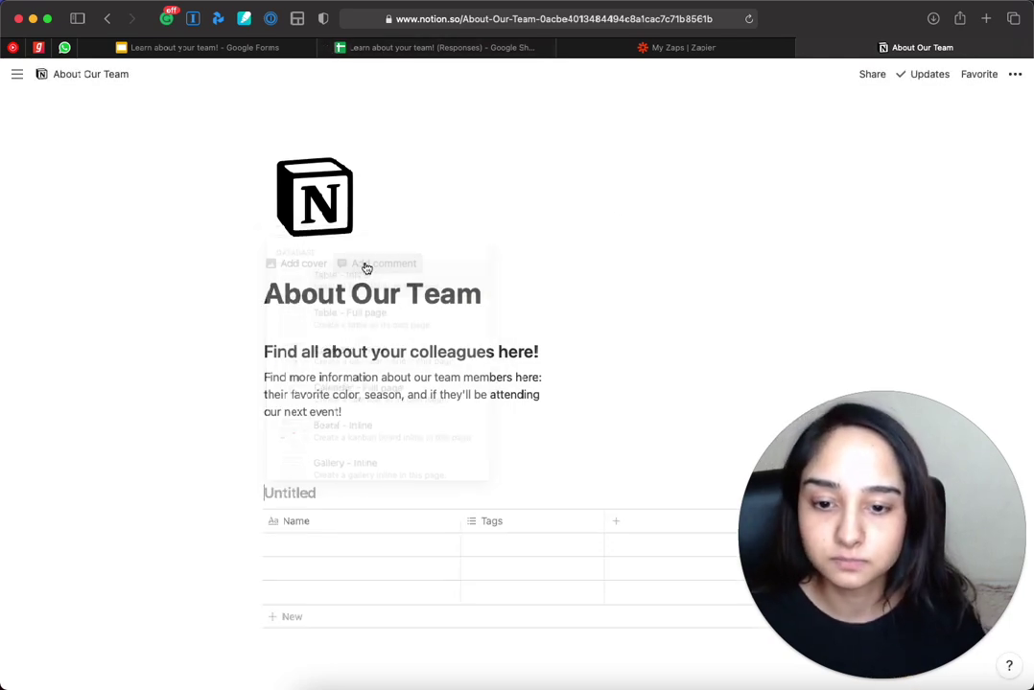
pyautogui.scroll(-3, 431, 470)
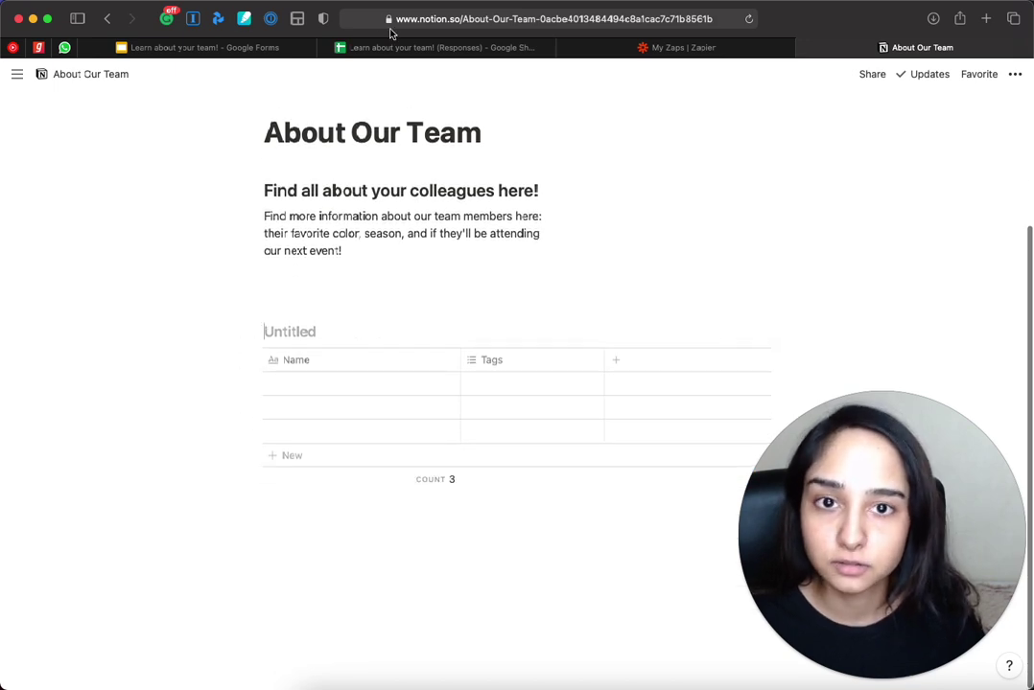
# Step: Compare the response sheet's columns with the columns of the new Notion table
pyautogui.click(391, 47)
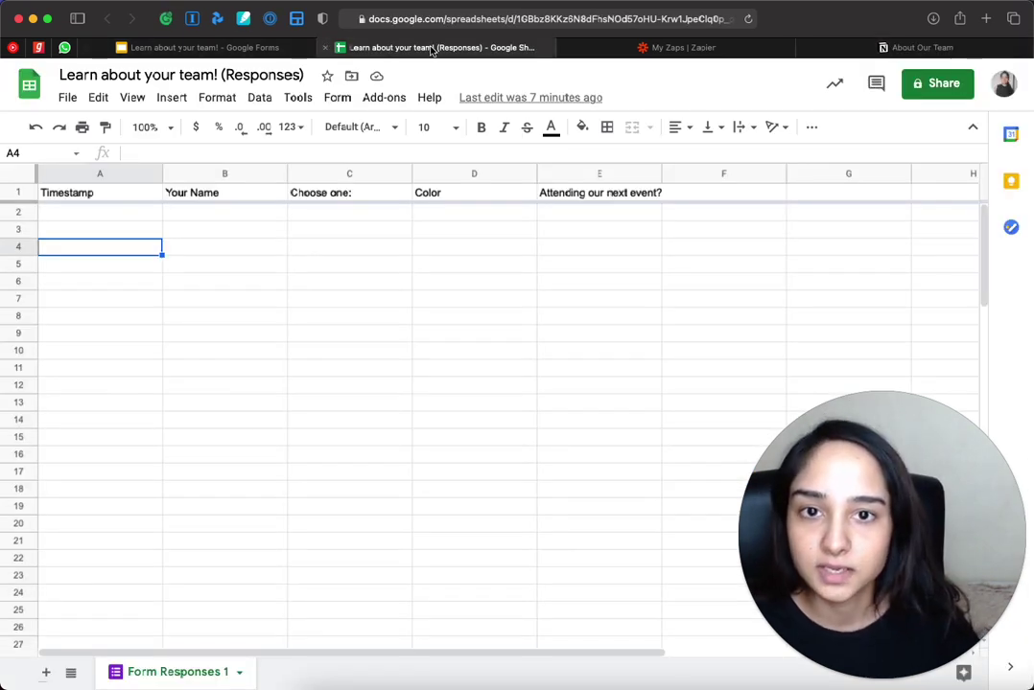
pyautogui.moveTo(897, 50)
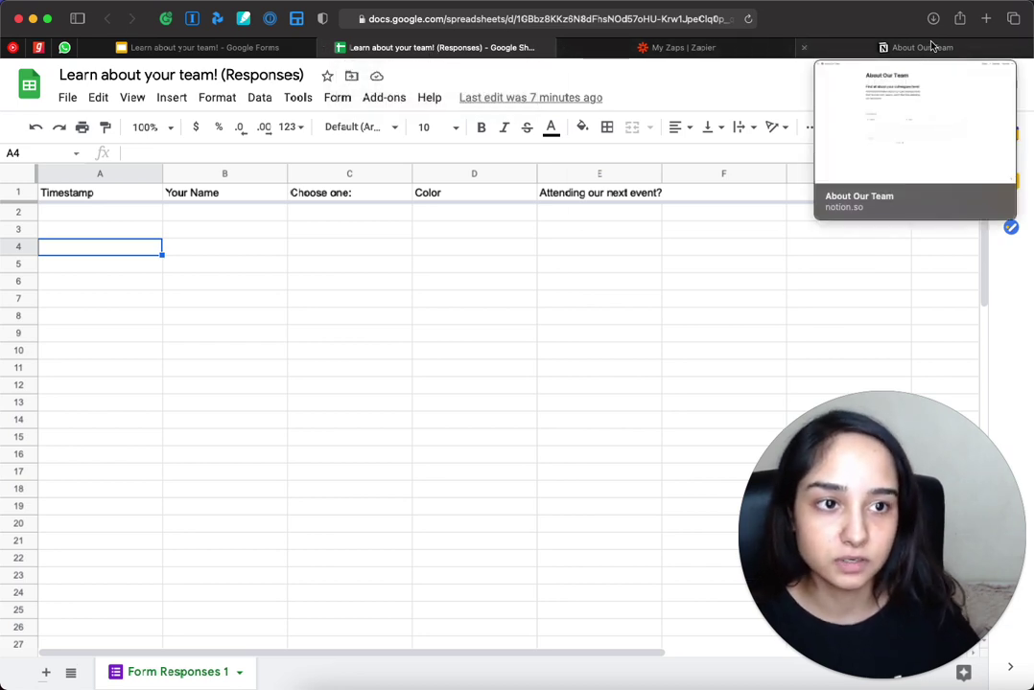
pyautogui.click(930, 47)
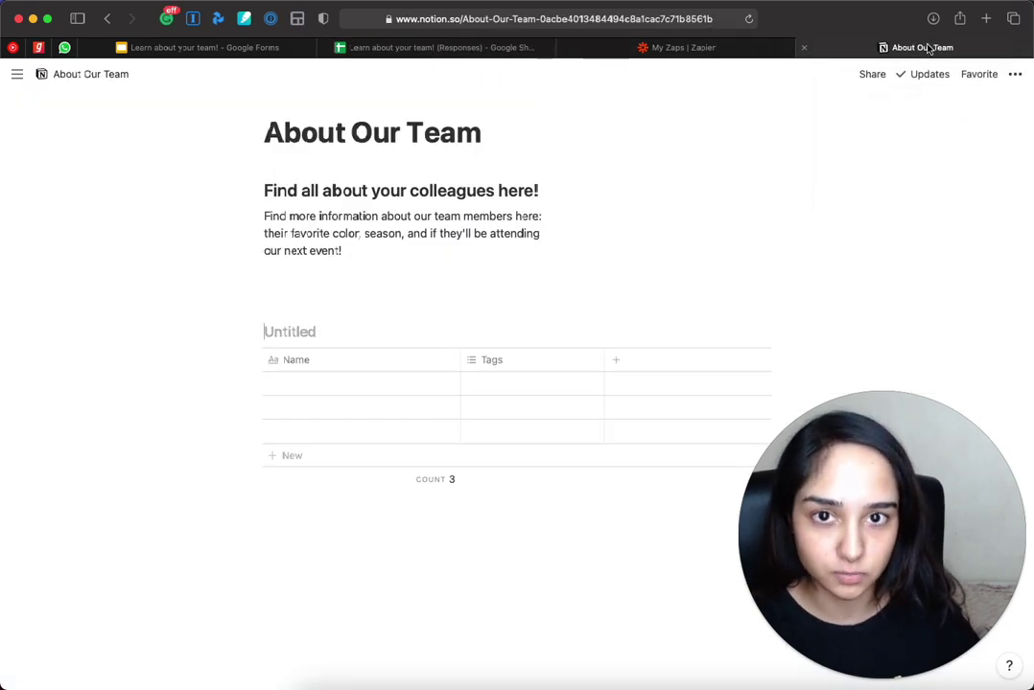
pyautogui.click(391, 50)
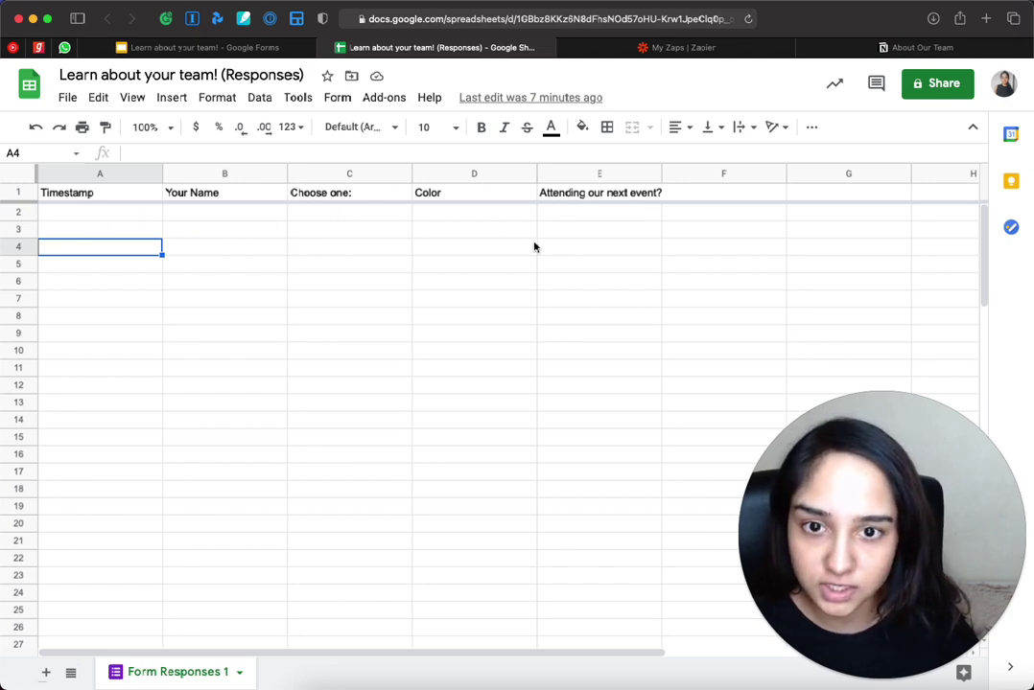
# Step: Review the questions, answer options and responses of the "Learn about your team!" form in Google Forms, checking its linked response sheet
pyautogui.click(181, 50)
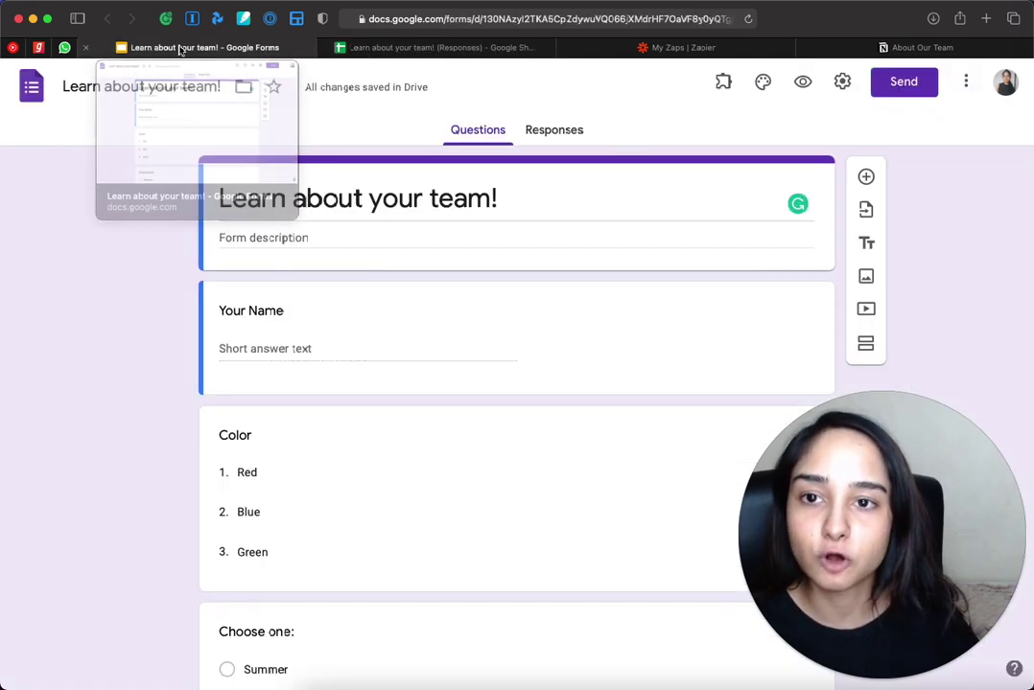
pyautogui.scroll(-1, 549, 274)
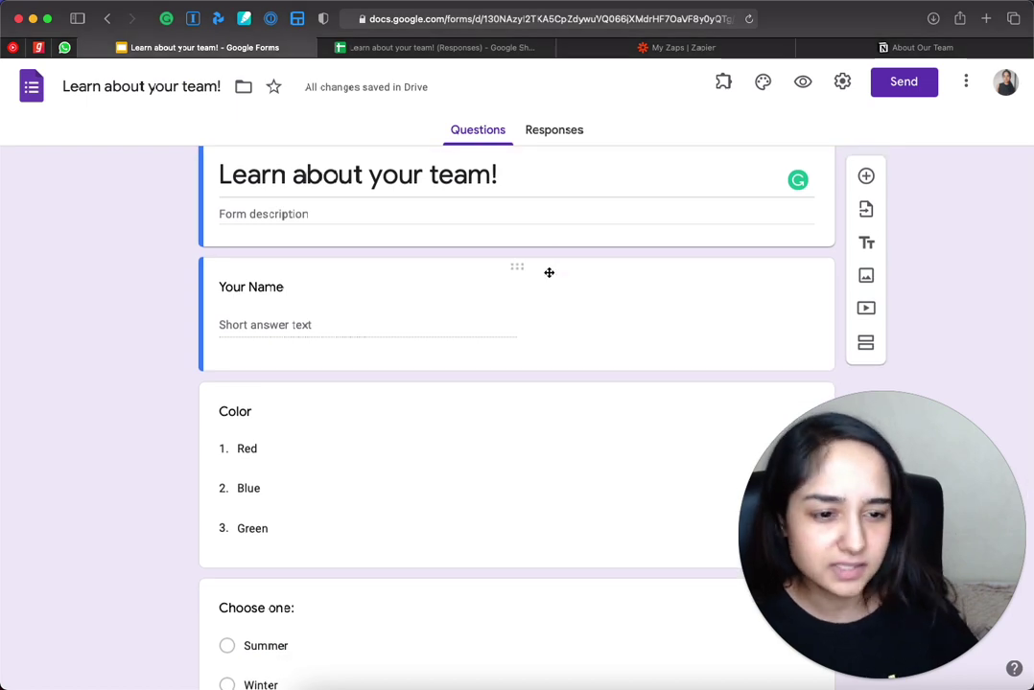
pyautogui.scroll(-1, 549, 273)
pyautogui.scroll(2, 547, 274)
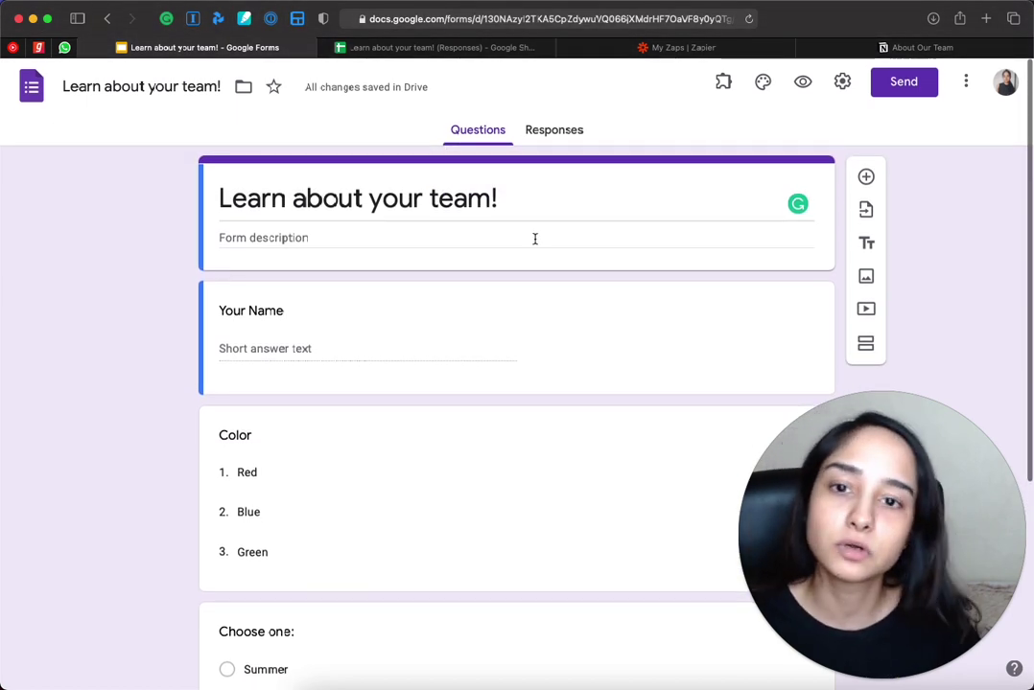
pyautogui.click(569, 135)
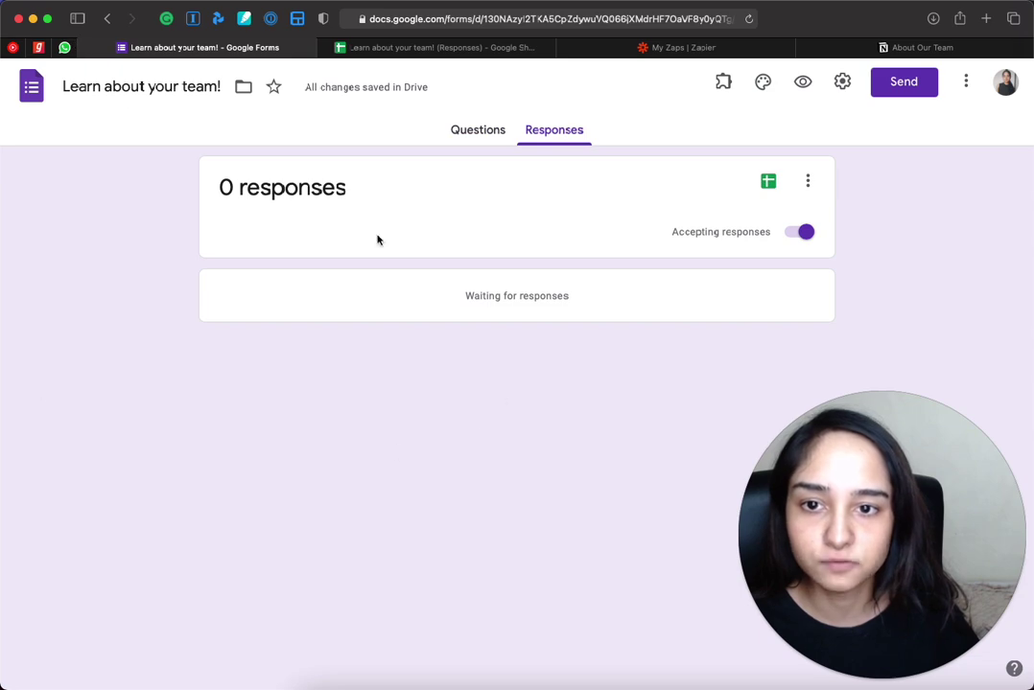
pyautogui.click(358, 40)
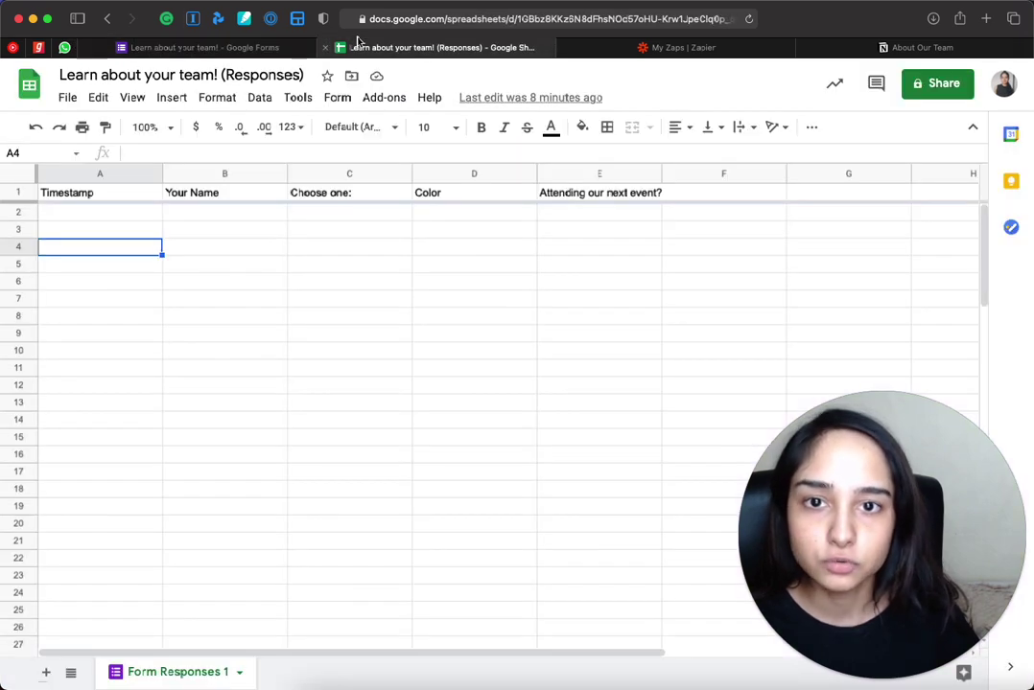
pyautogui.click(183, 48)
pyautogui.click(482, 130)
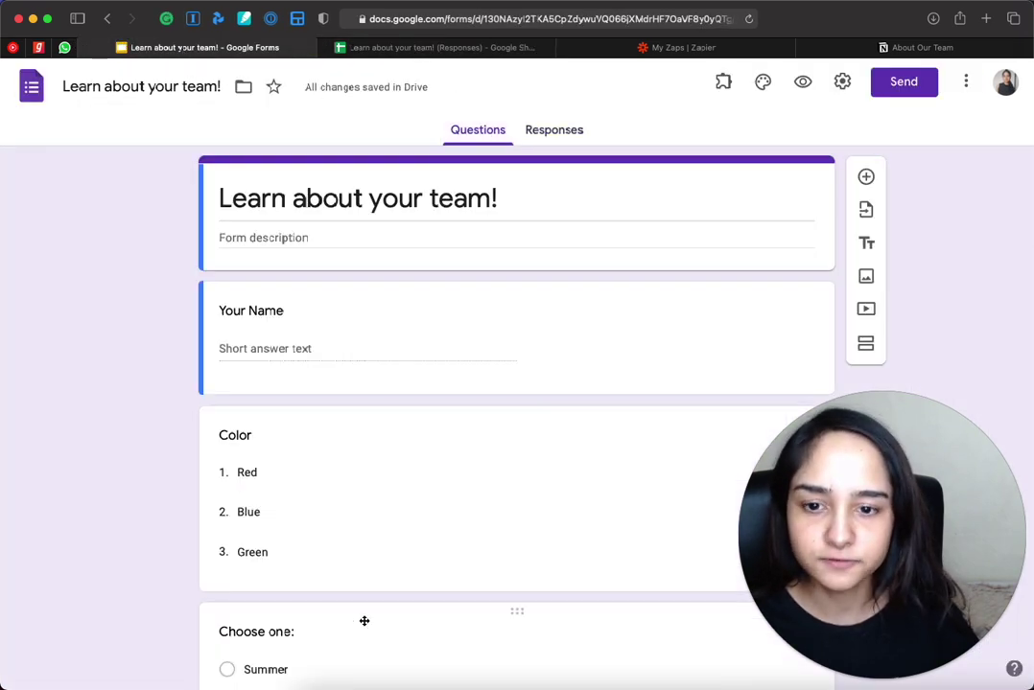
pyautogui.scroll(-5, 290, 365)
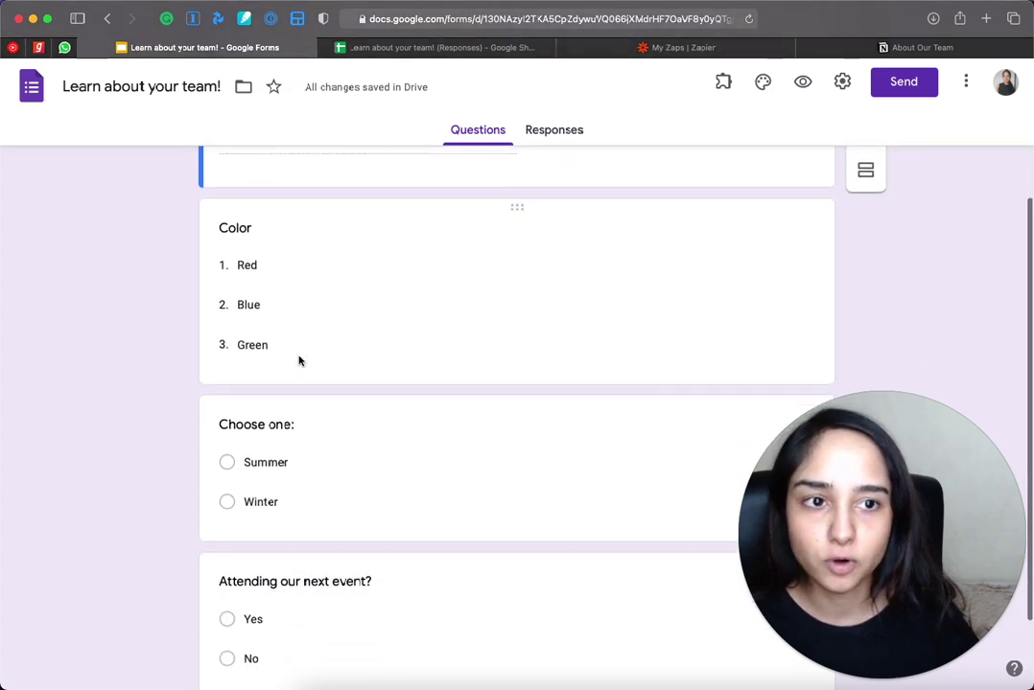
# Step: Preview the form as respondents see it, close the preview and inspect row 2 of the response sheet
pyautogui.click(802, 85)
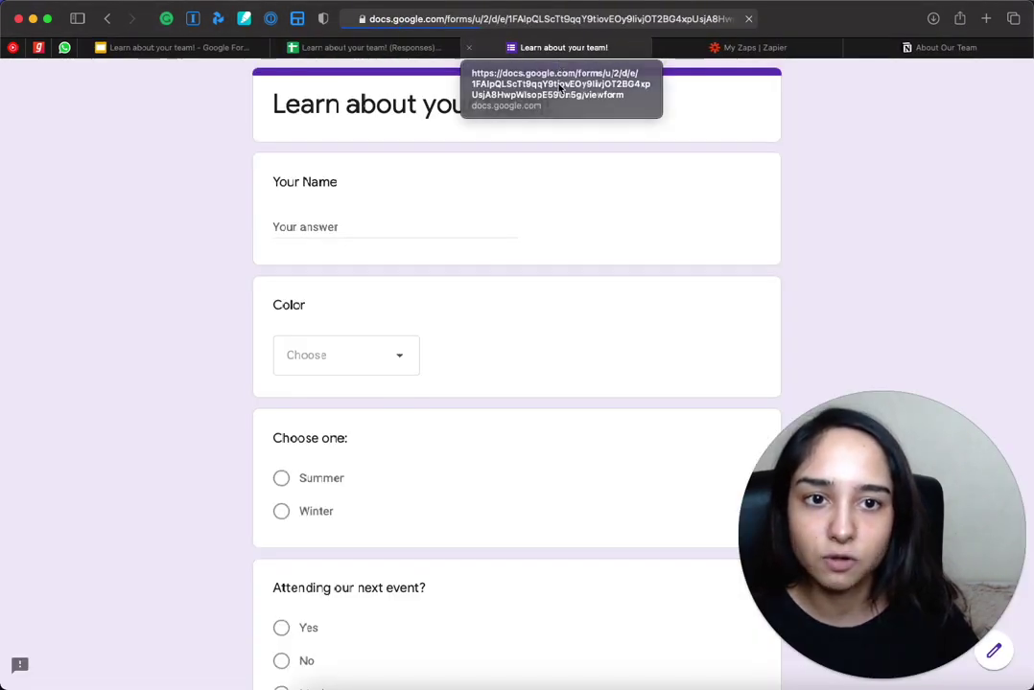
pyautogui.scroll(-5, 534, 244)
pyautogui.click(327, 47)
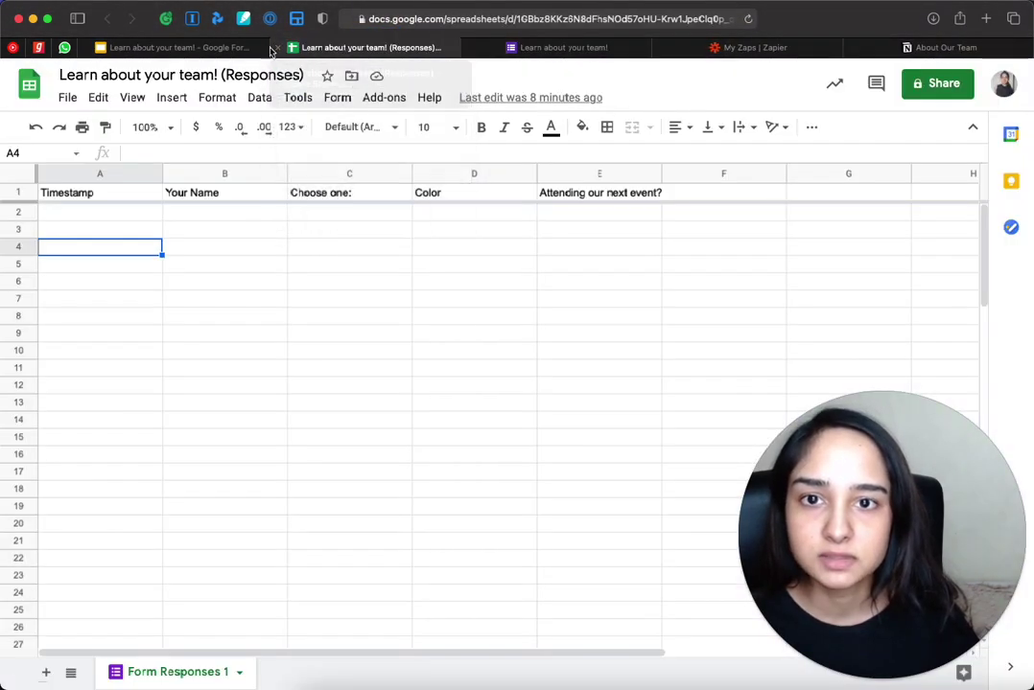
pyautogui.click(470, 48)
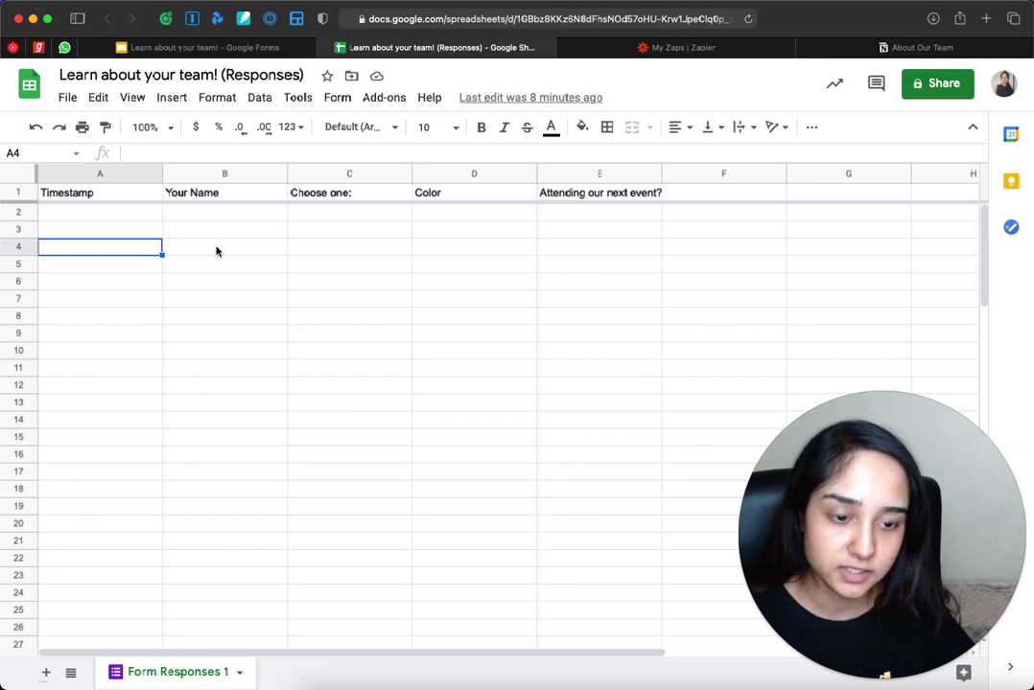
pyautogui.click(19, 212)
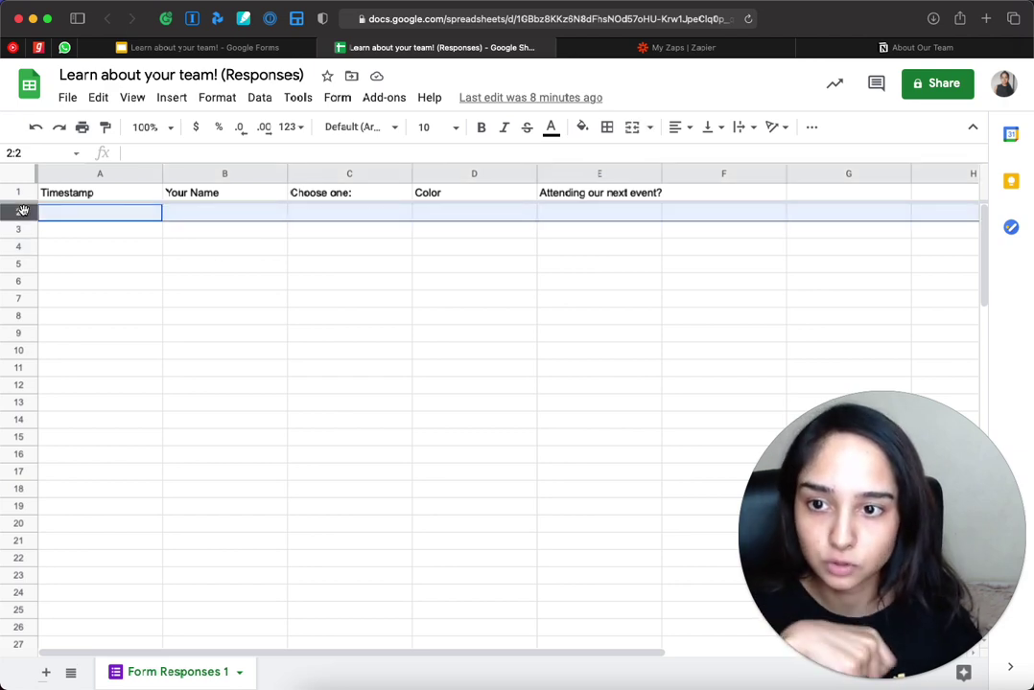
pyautogui.click(128, 217)
# Step: Title the new table on the Notion page "Notion API About Our Team"
pyautogui.click(941, 46)
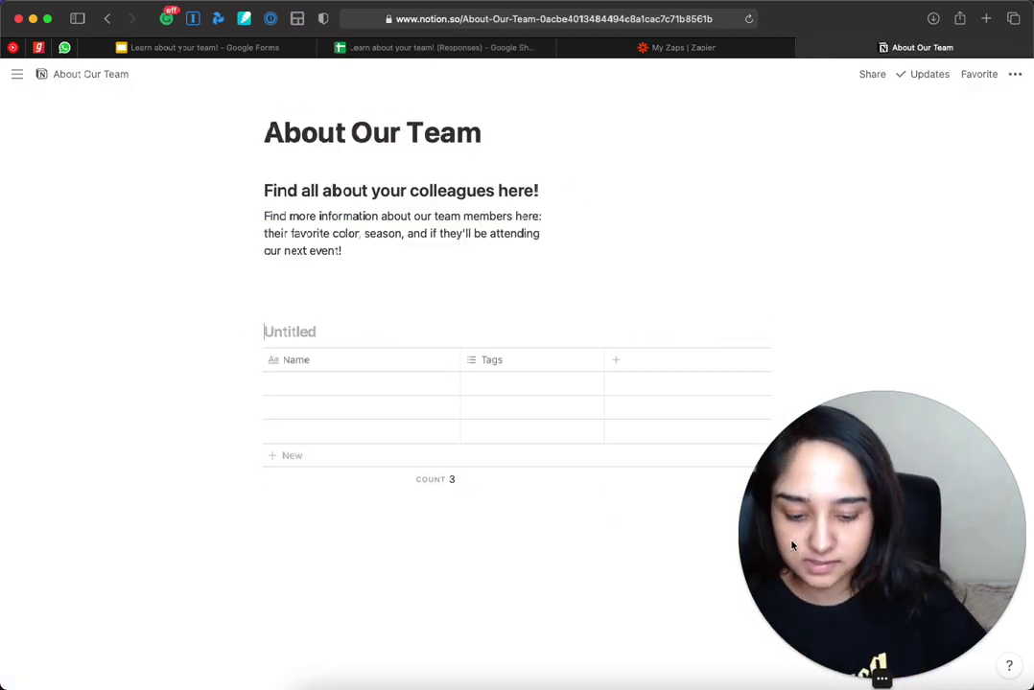
pyautogui.write('Notion API About Team')
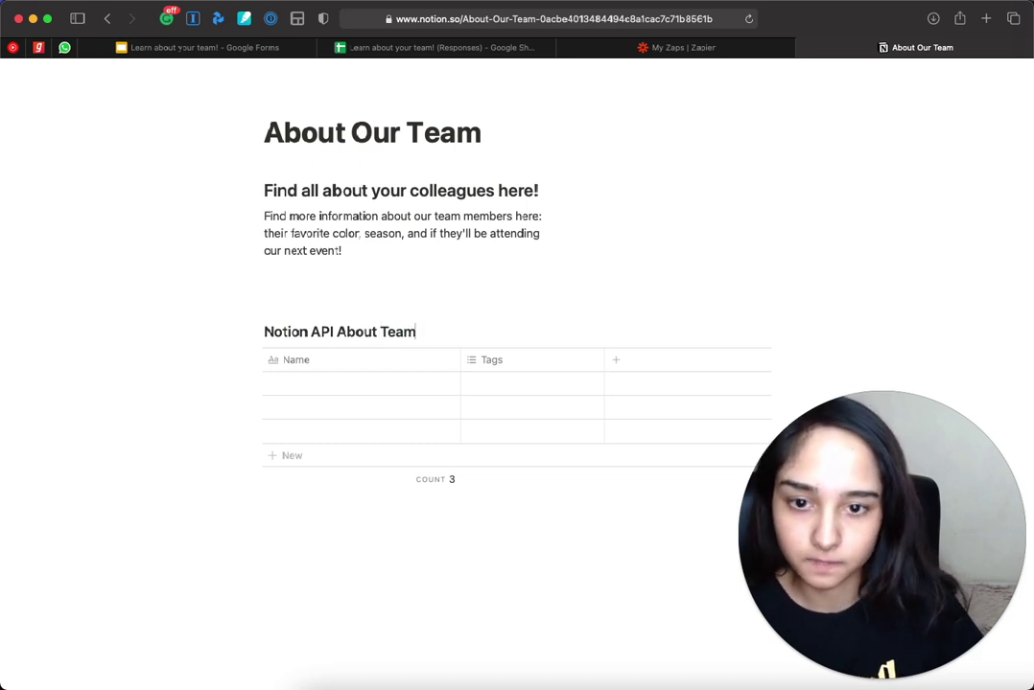
pyautogui.click(338, 330)
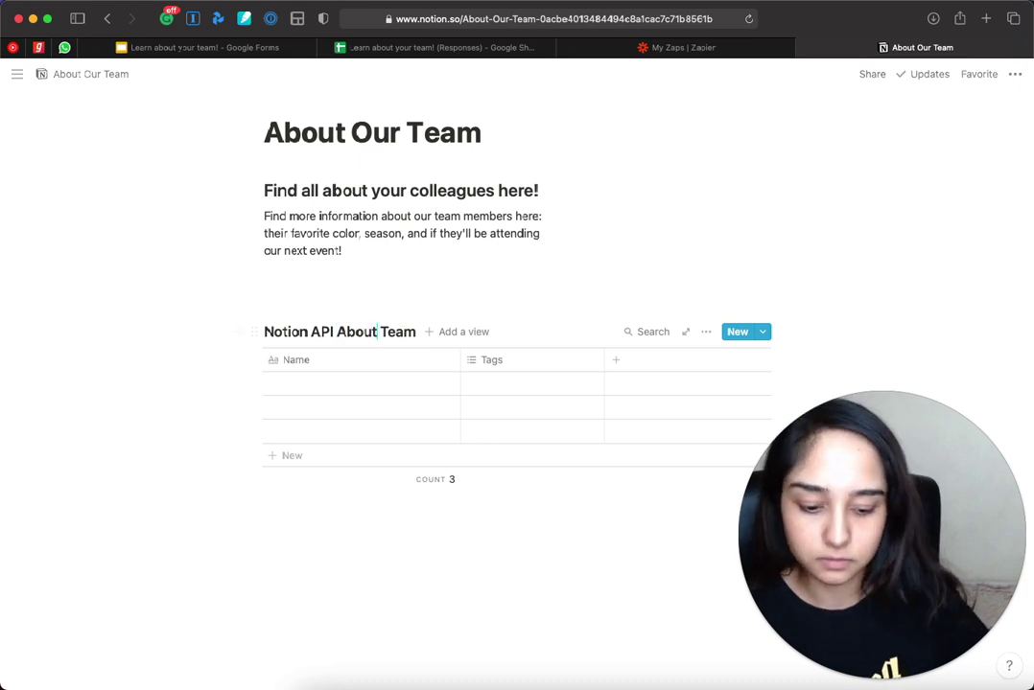
pyautogui.write('Our')
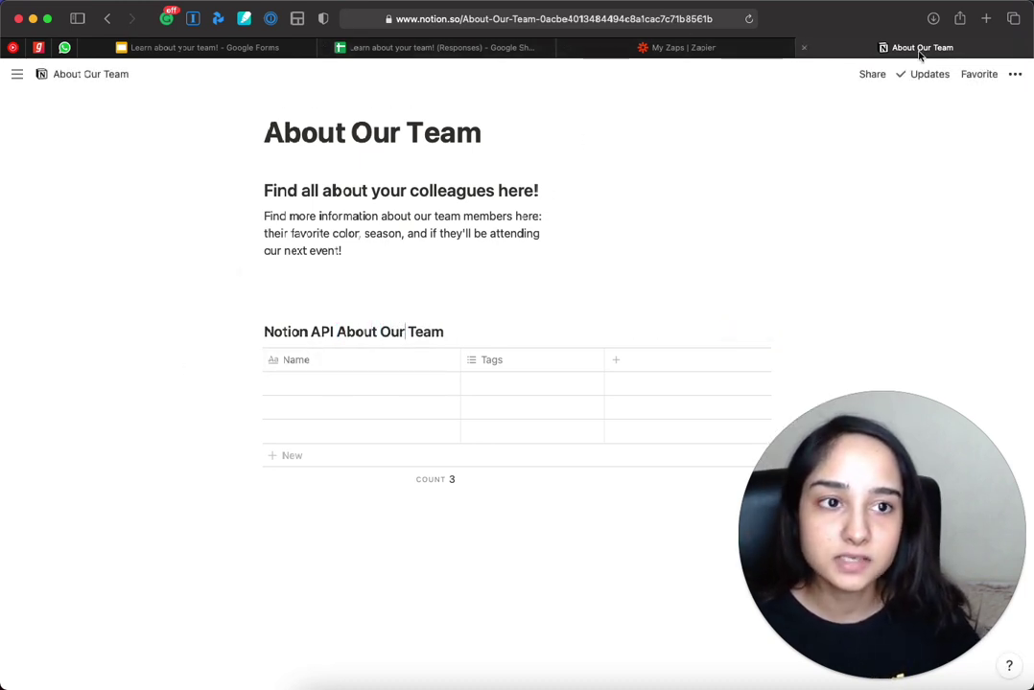
# Step: Move the About Our Team browser tab beside the response sheet and hide the sheet's Timestamp column
pyautogui.moveTo(915, 47); pyautogui.dragTo(683, 47)
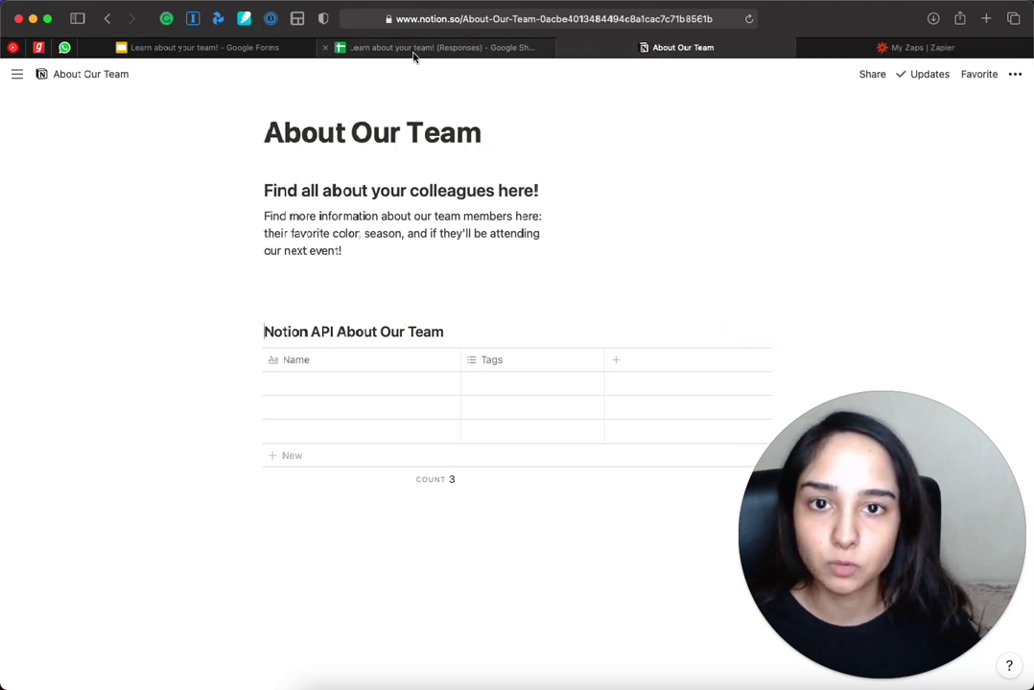
pyautogui.click(419, 48)
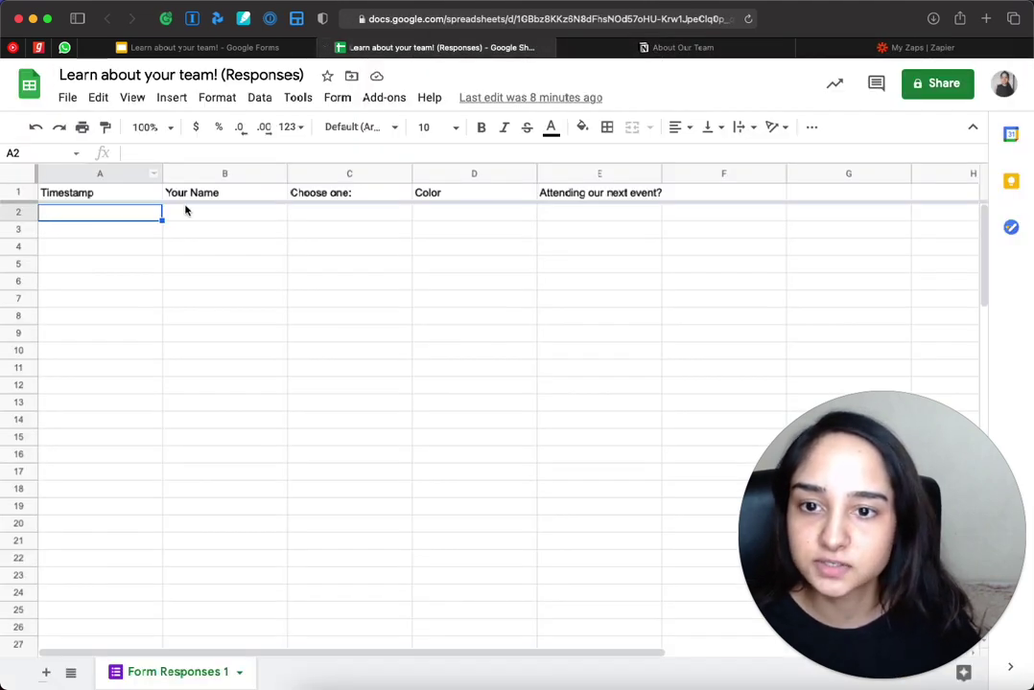
pyautogui.rightClick(100, 176)
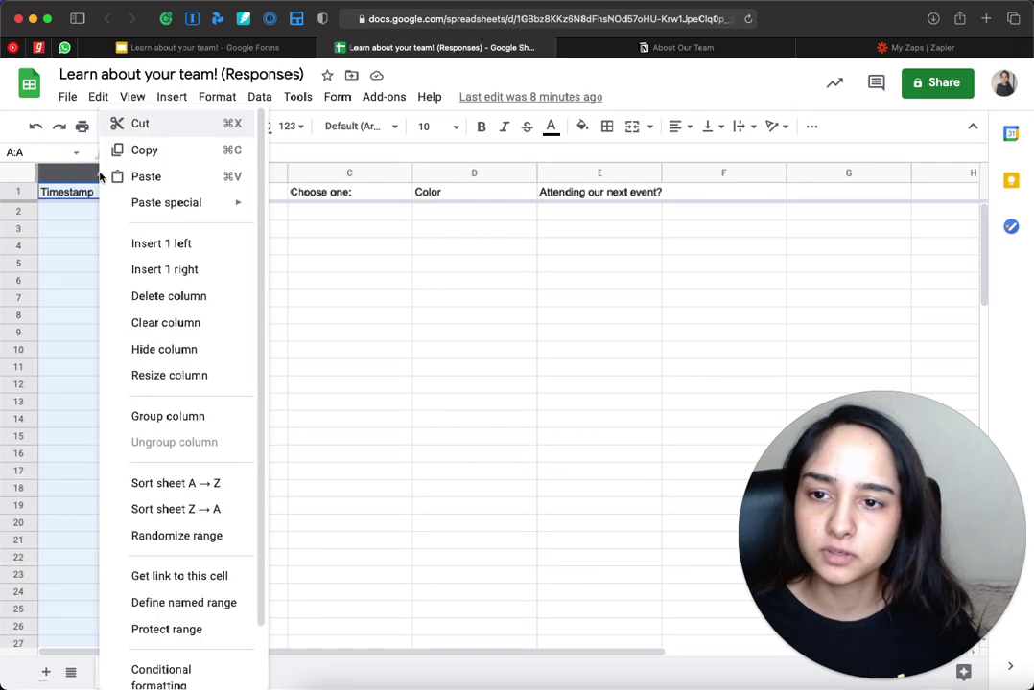
pyautogui.click(158, 348)
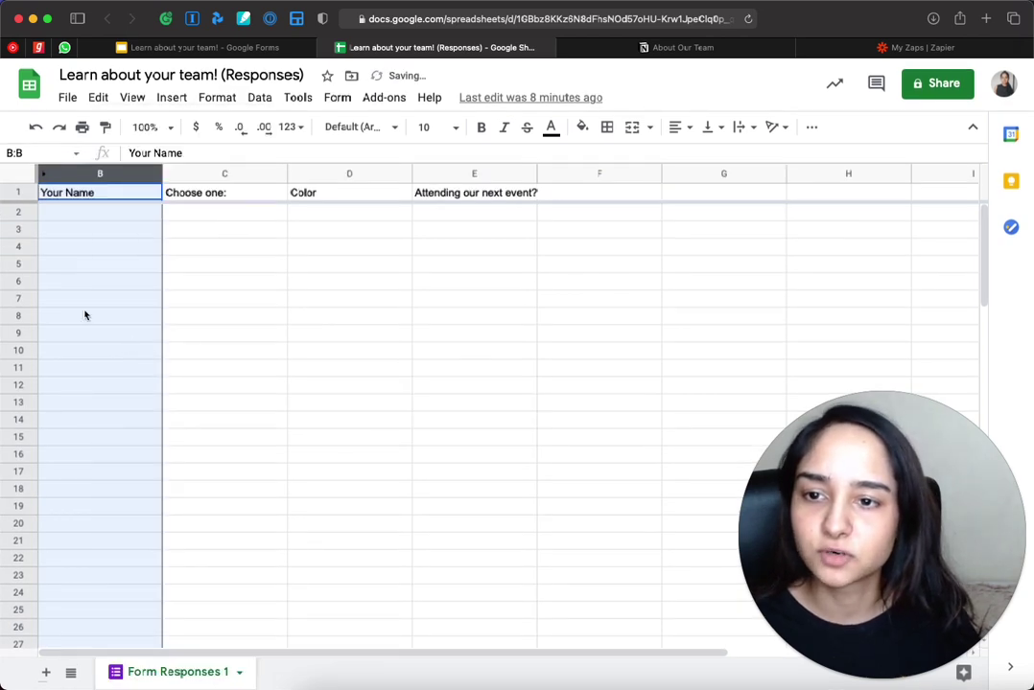
pyautogui.click(98, 212)
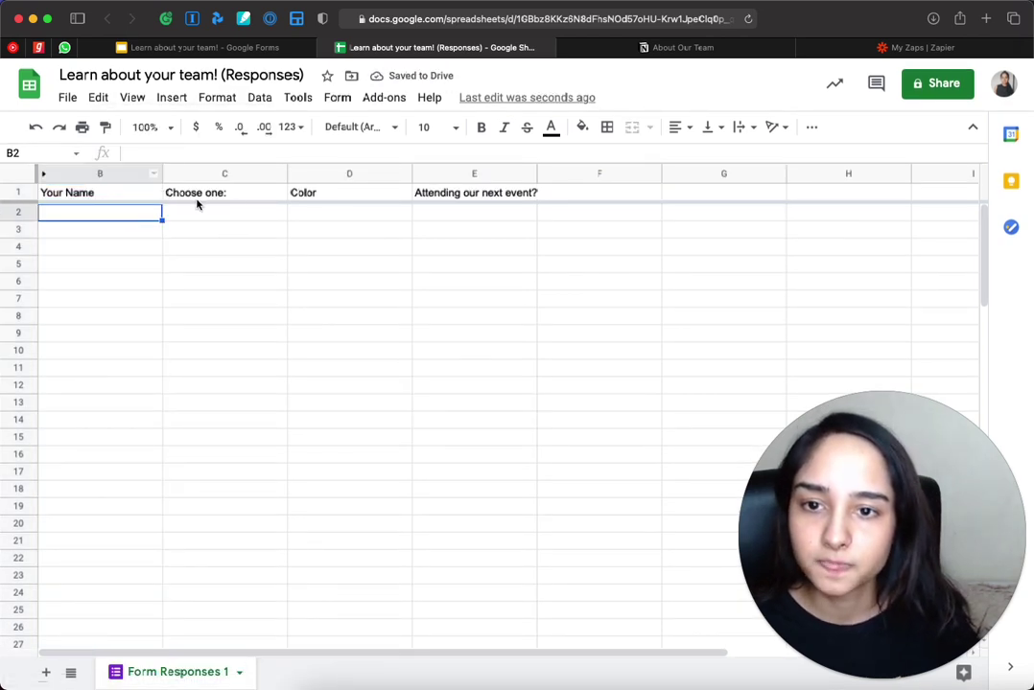
# Step: Switch to the form in Google Forms and move the "Choose one:" question above the Color question
pyautogui.click(219, 46)
pyautogui.scroll(-1, 301, 301)
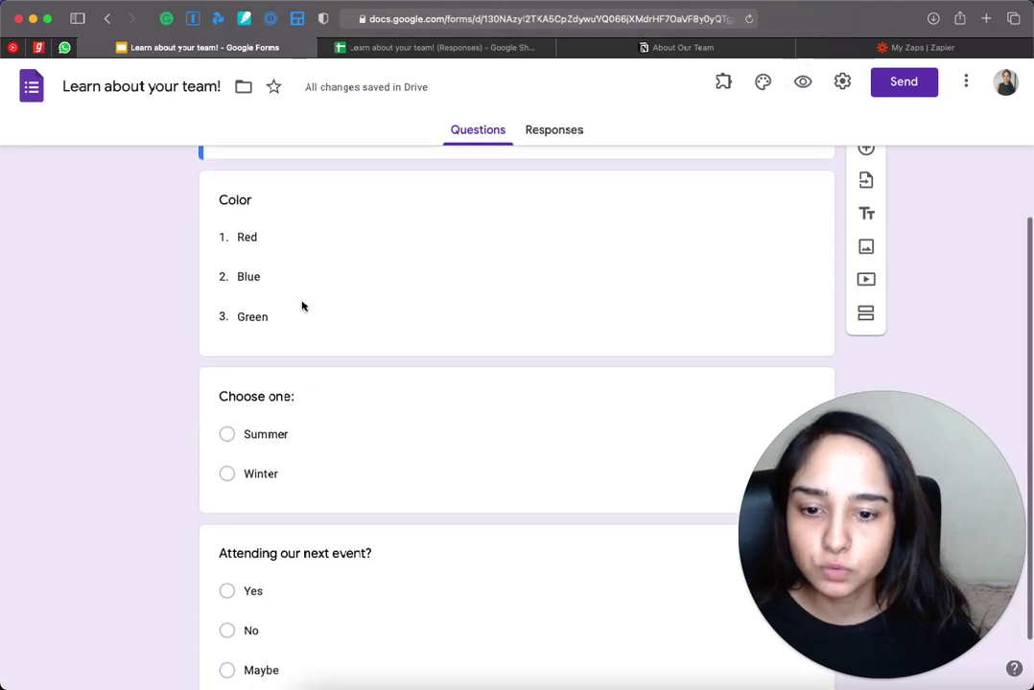
pyautogui.moveTo(519, 381); pyautogui.dragTo(528, 294)
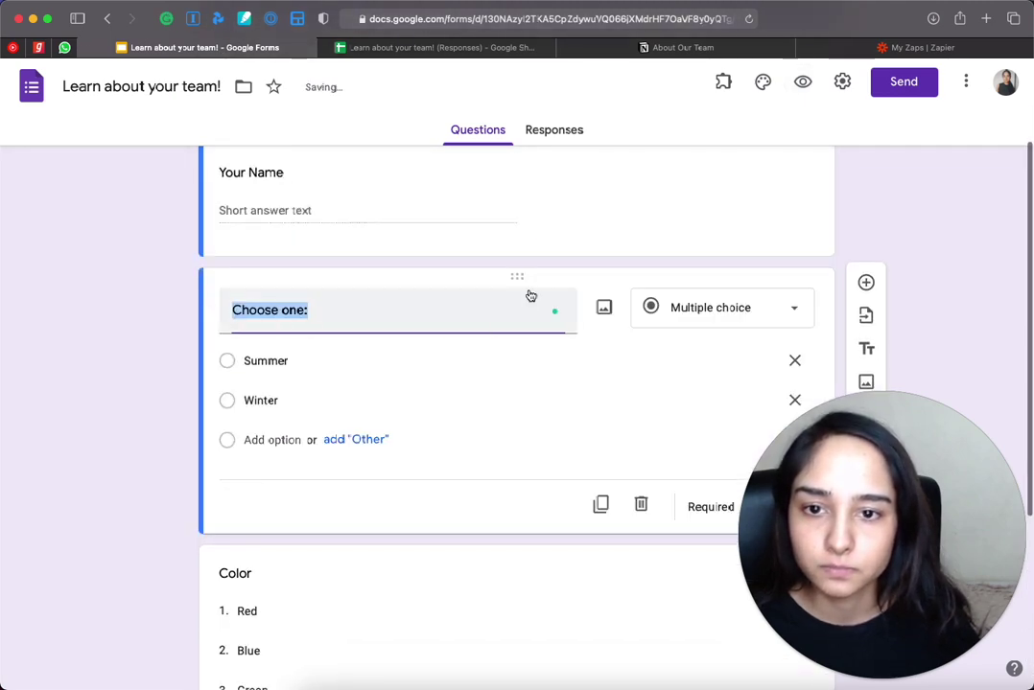
# Step: On the About Our Team page in Notion, change the Tags column to the Select type and rename it "Choose One"
pyautogui.click(644, 50)
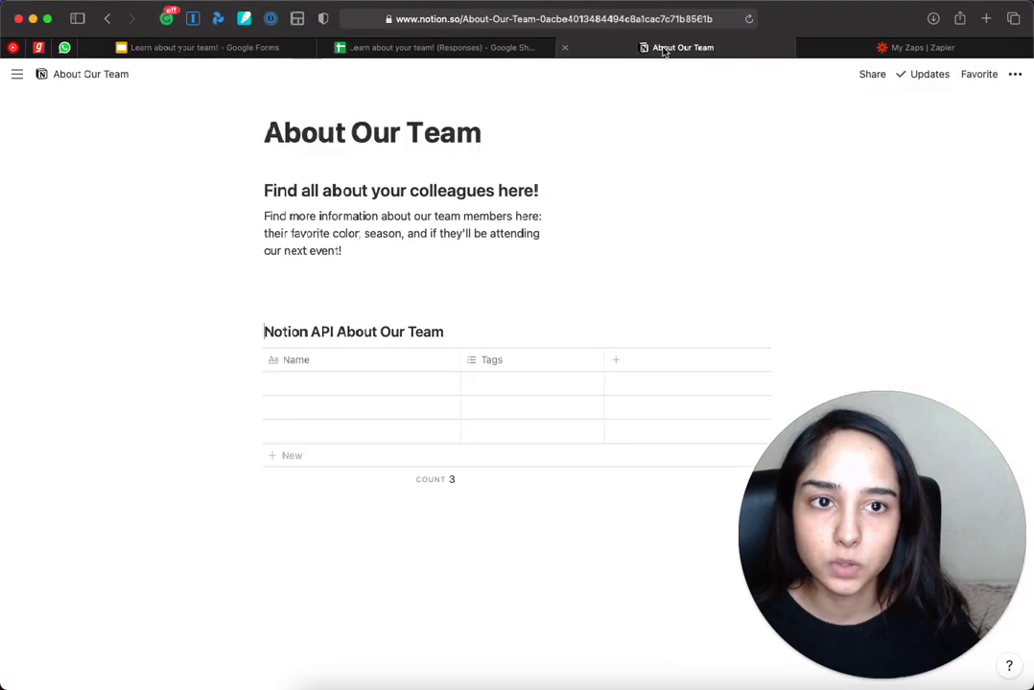
pyautogui.click(512, 357)
pyautogui.moveTo(533, 443)
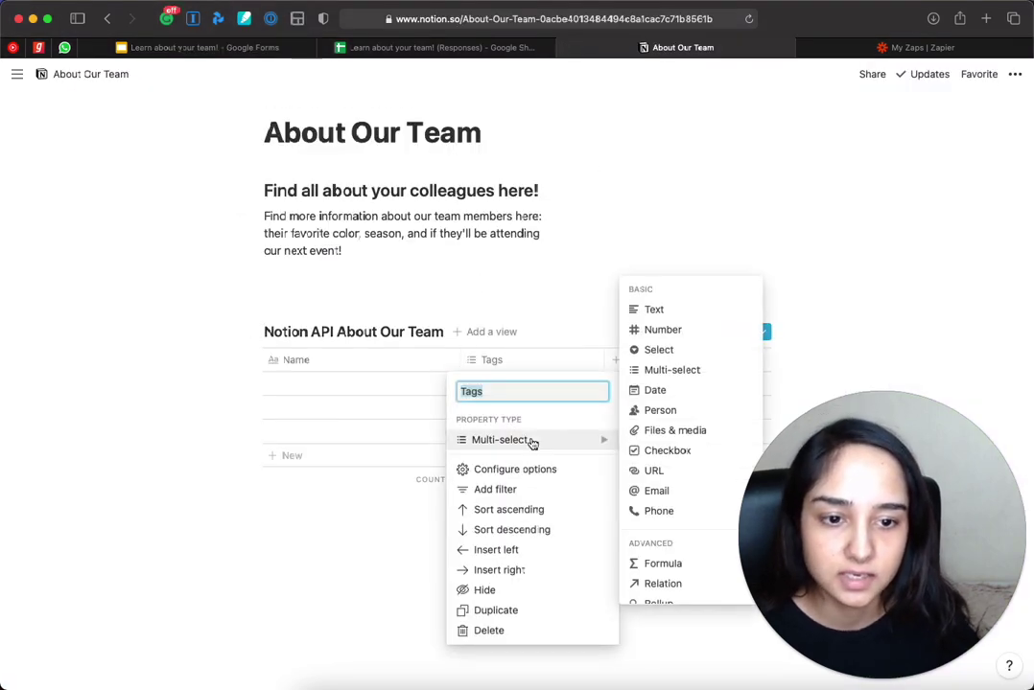
pyautogui.click(671, 351)
pyautogui.click(509, 373)
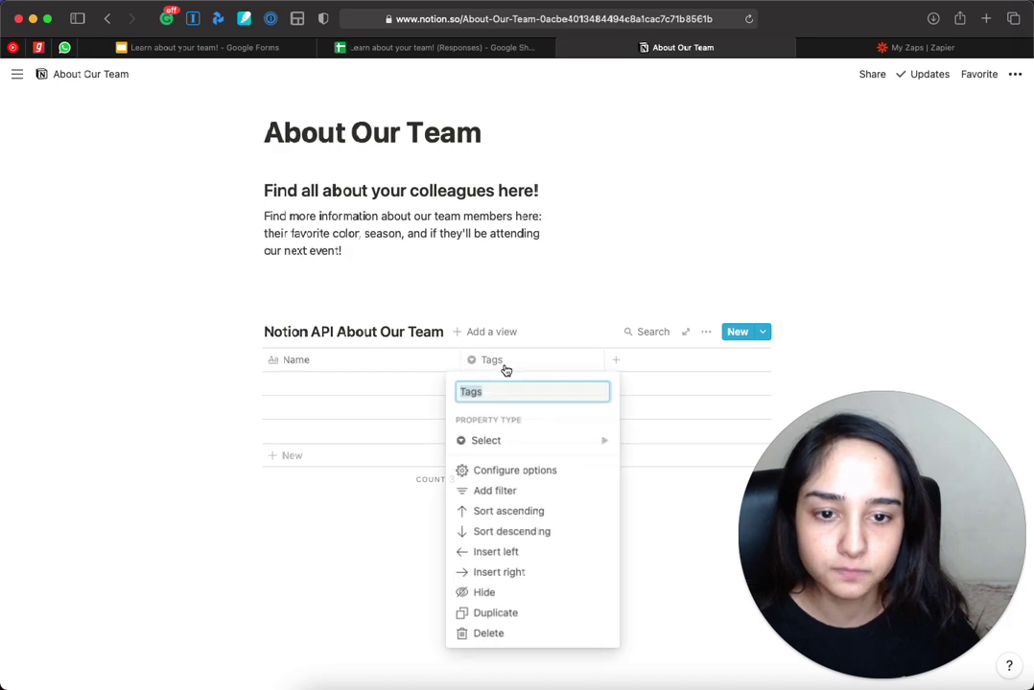
pyautogui.write('Choose One')
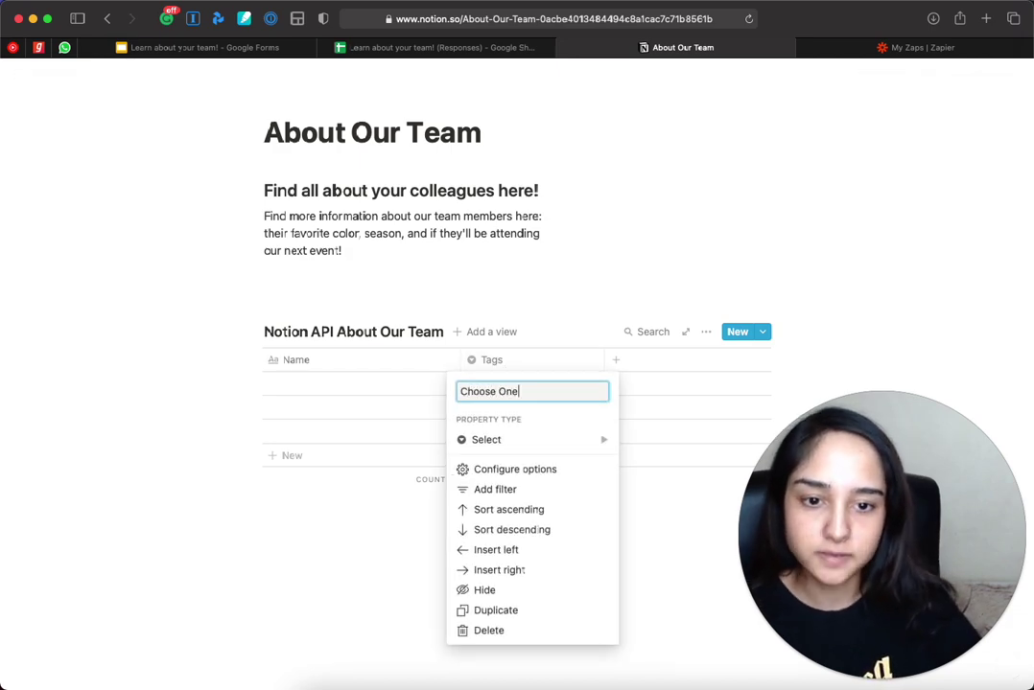
pyautogui.press('Return')
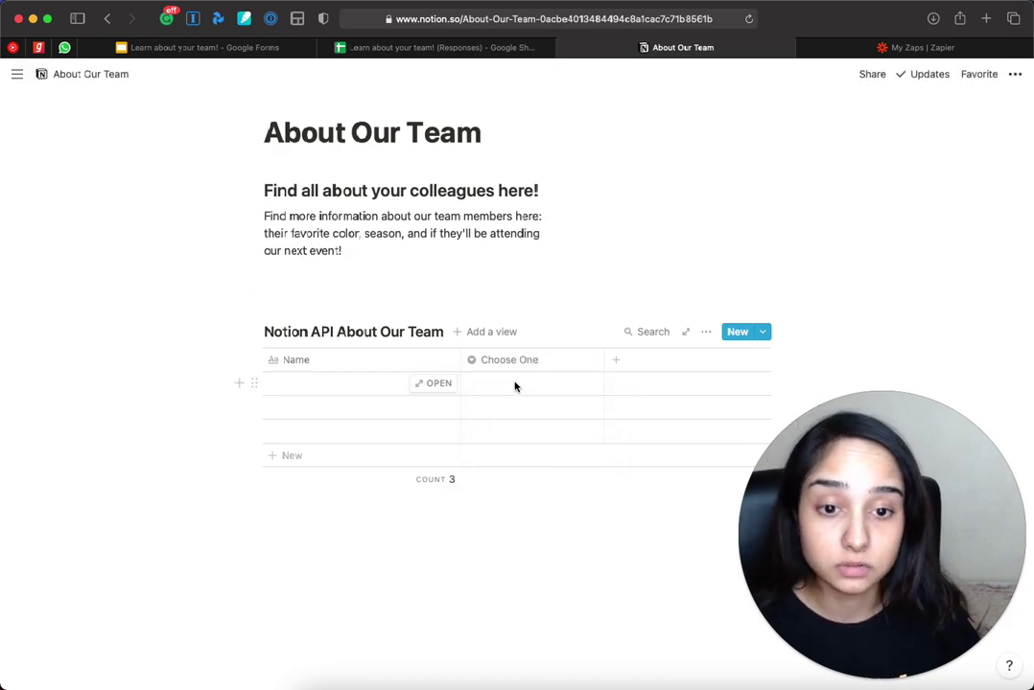
# Step: Create the options Summer and Winter in the first two rows of the Choose One column and check its option list
pyautogui.click(515, 384)
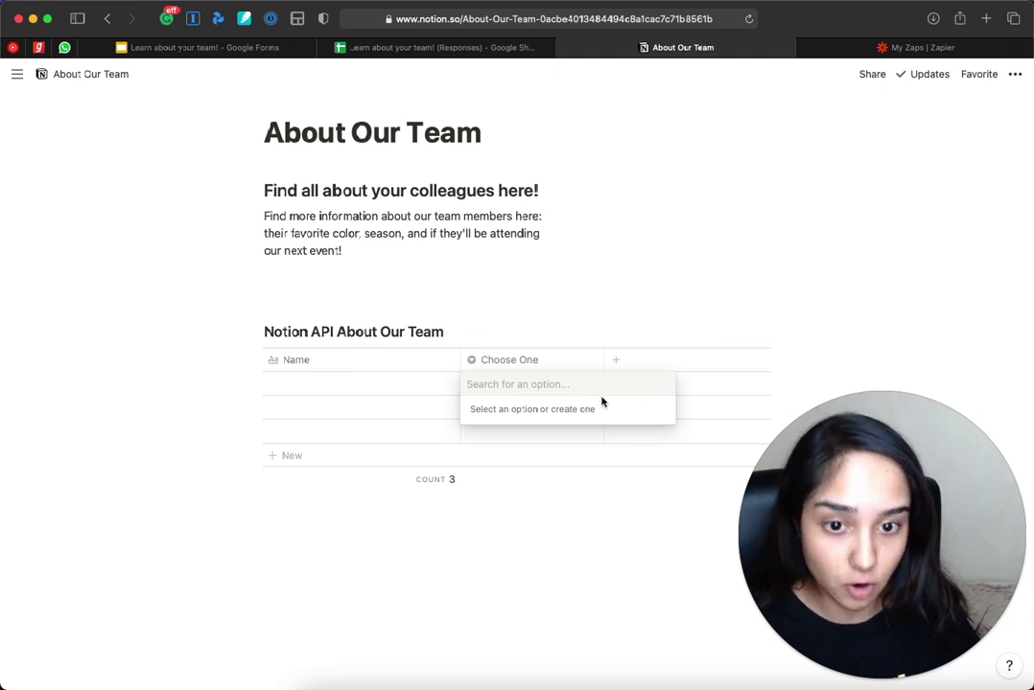
pyautogui.write('Summer')
pyautogui.press('Return')
pyautogui.press('Down')
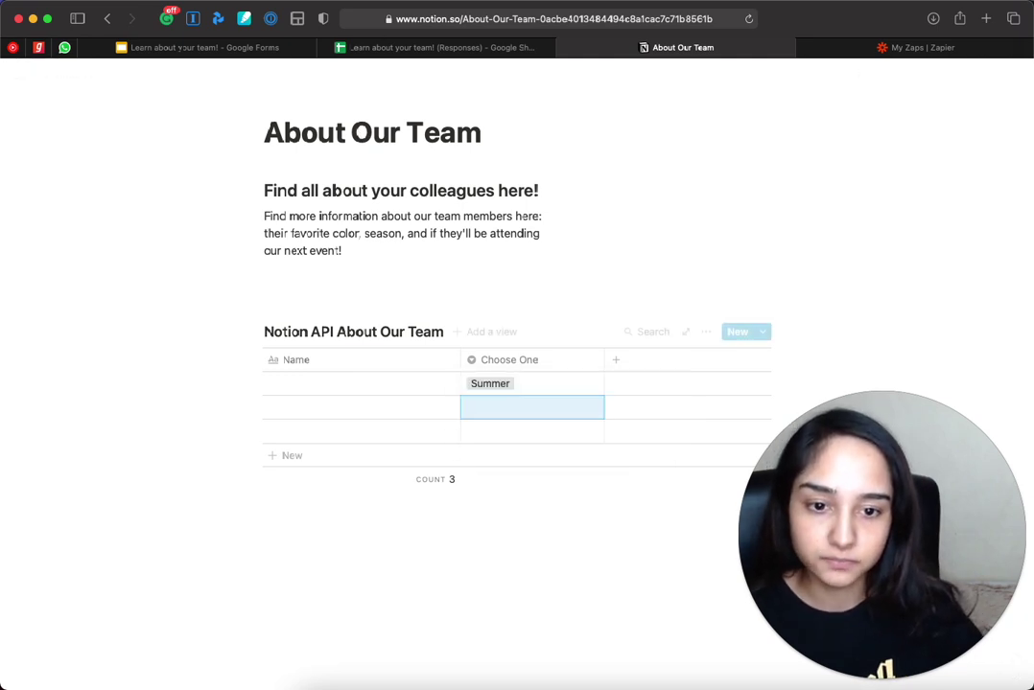
pyautogui.write('Winter')
pyautogui.press('Return')
pyautogui.press('Down')
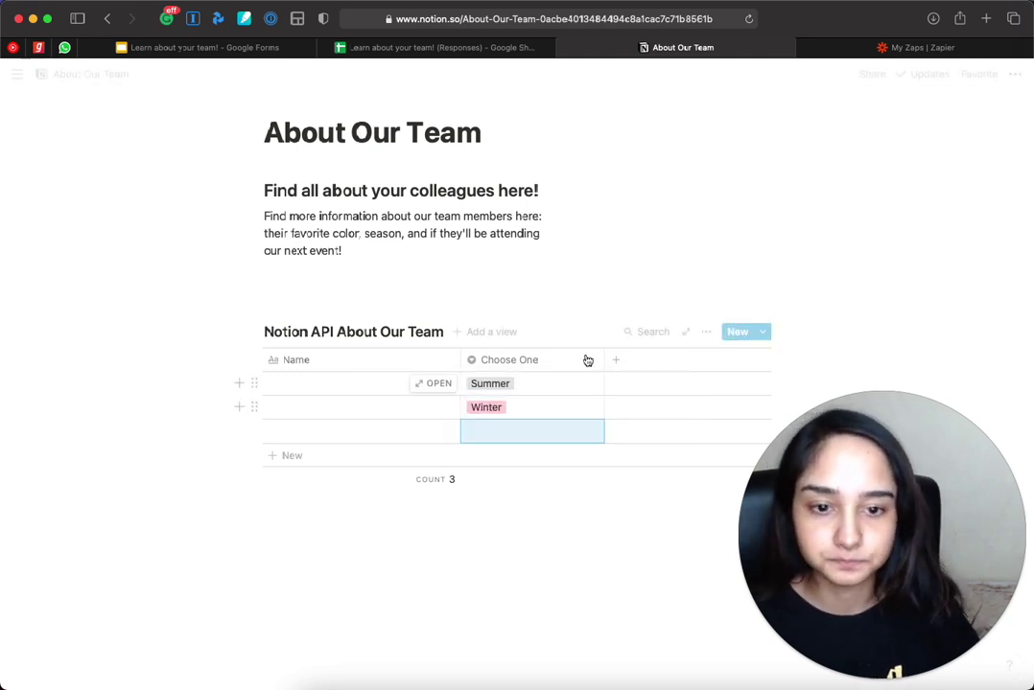
pyautogui.click(521, 388)
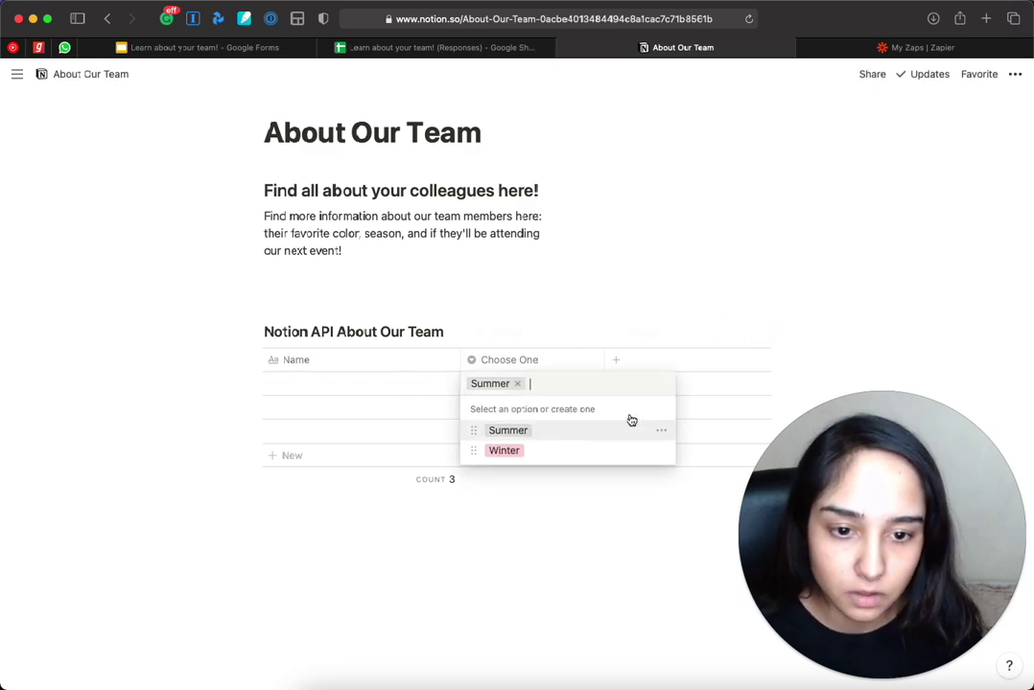
pyautogui.press('Escape')
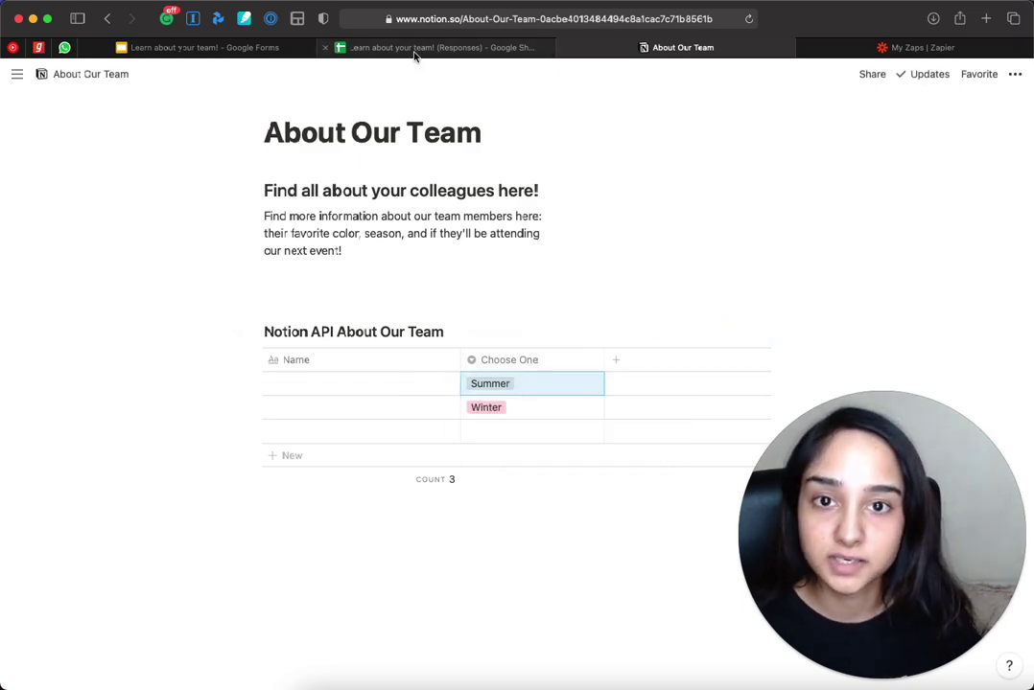
# Step: Check the Color question's options in Google Forms, and add a Select column after Choose One in the Notion table
pyautogui.click(194, 50)
pyautogui.scroll(-5, 282, 351)
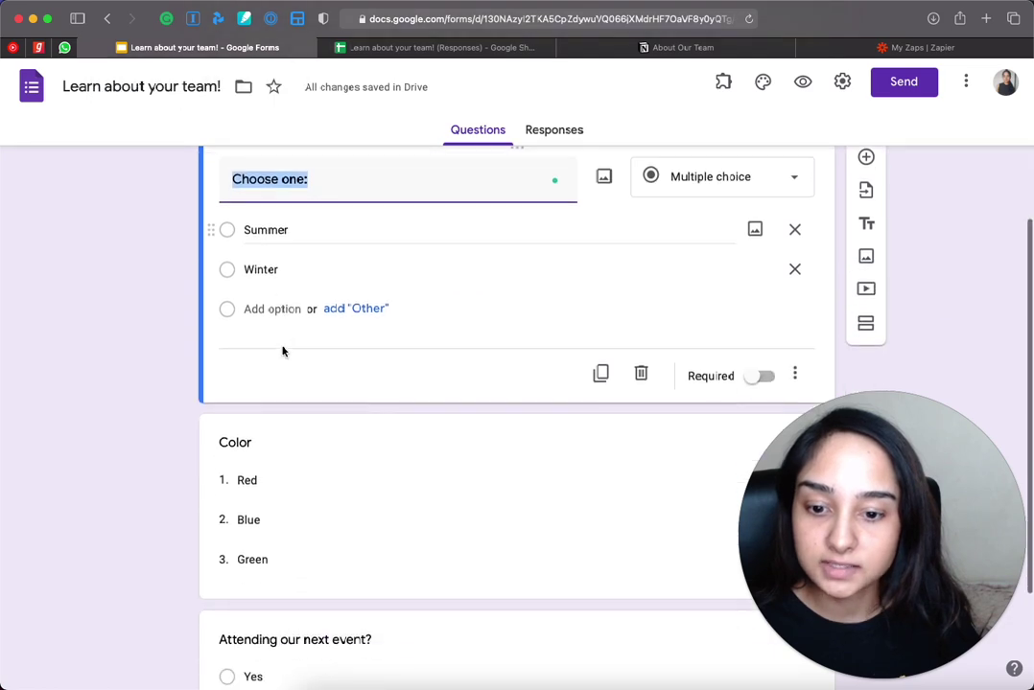
pyautogui.scroll(-2, 256, 378)
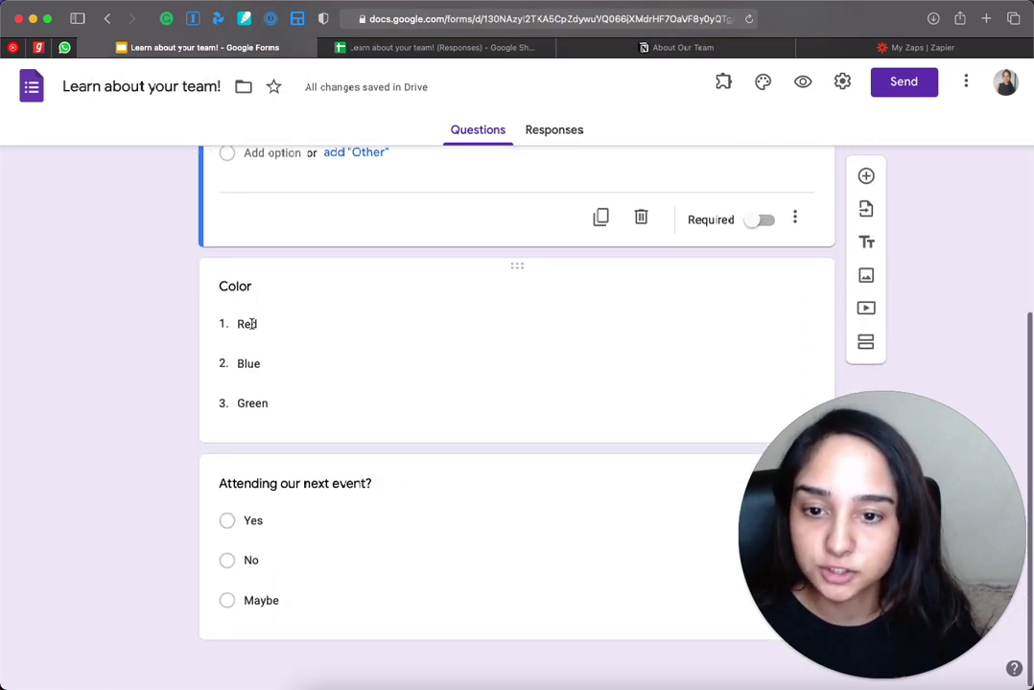
pyautogui.click(662, 47)
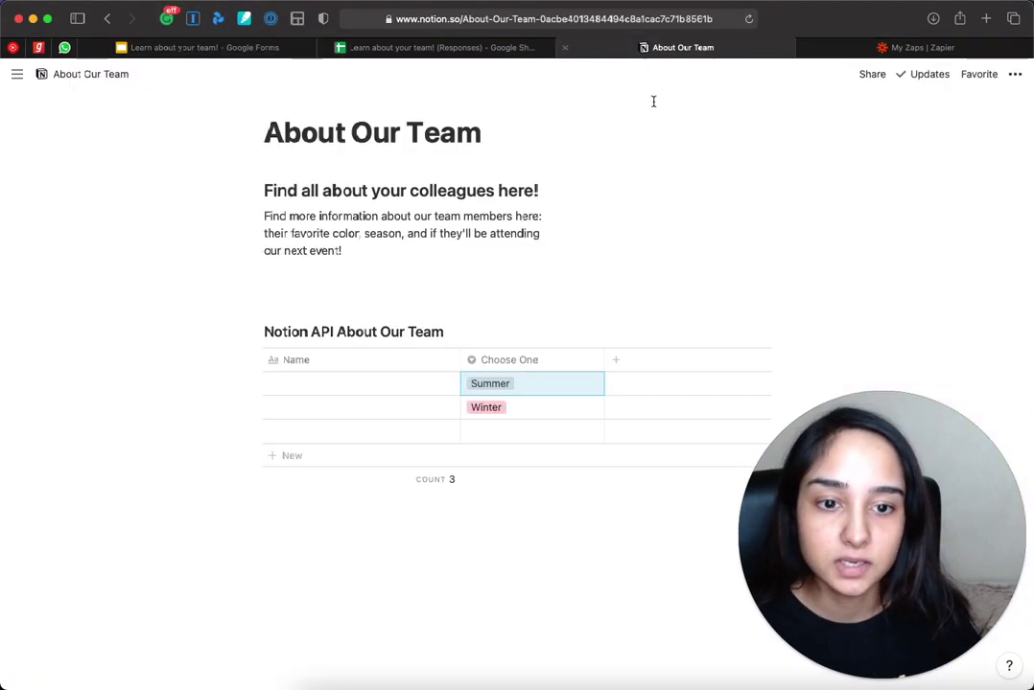
pyautogui.click(633, 361)
pyautogui.moveTo(637, 438)
pyautogui.click(807, 353)
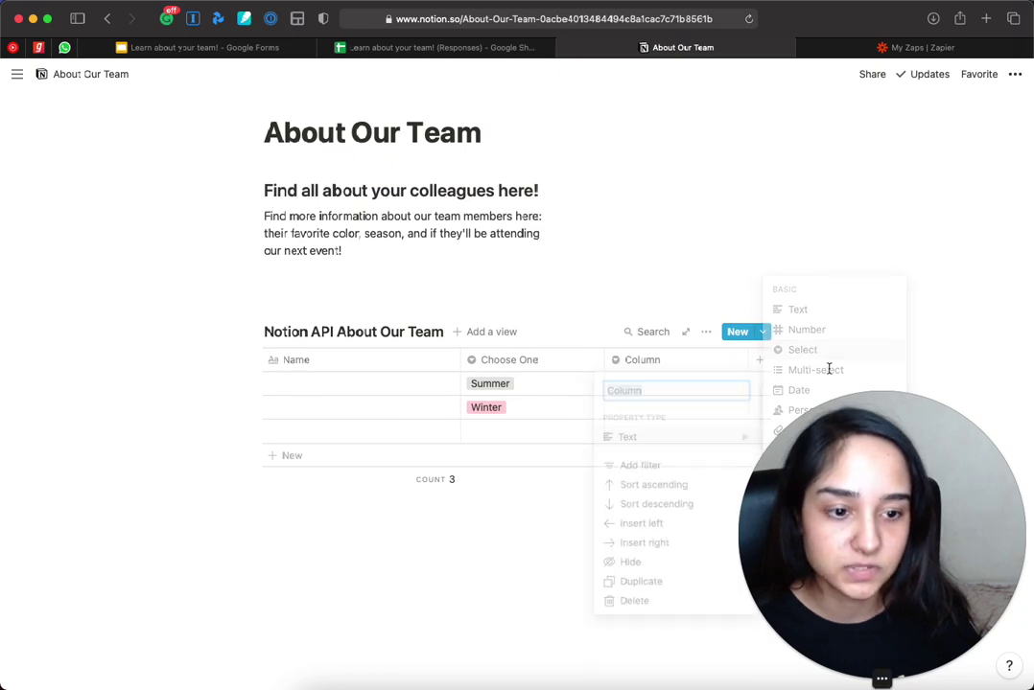
pyautogui.moveTo(979, 498); pyautogui.dragTo(941, 201)
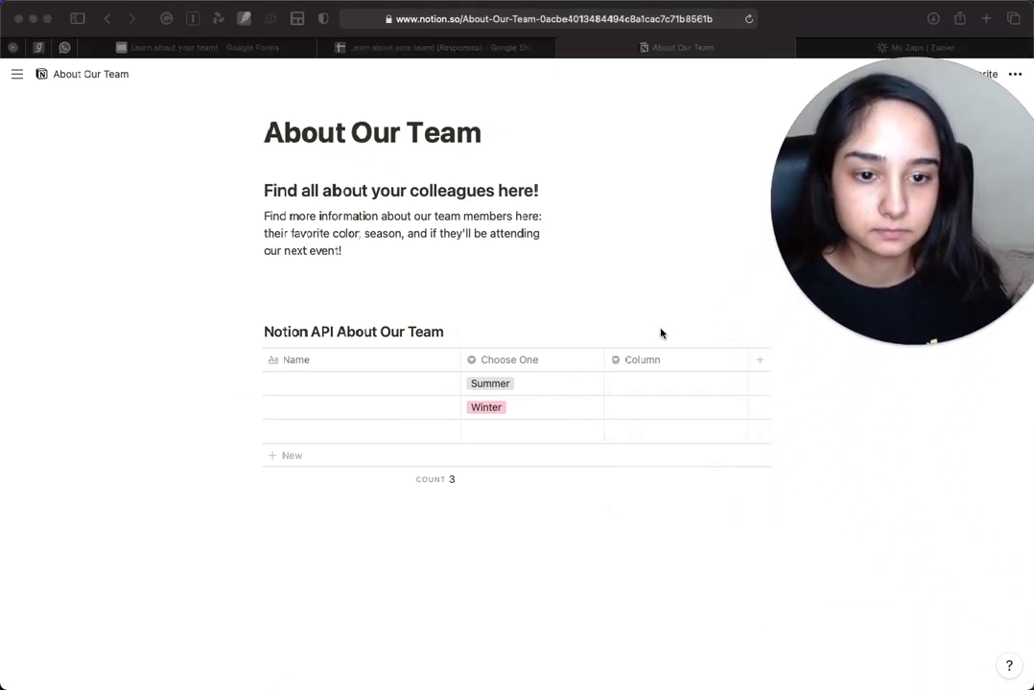
# Step: Create the options Red, Blue and Green in the first three rows of the new Select column
pyautogui.click(667, 382)
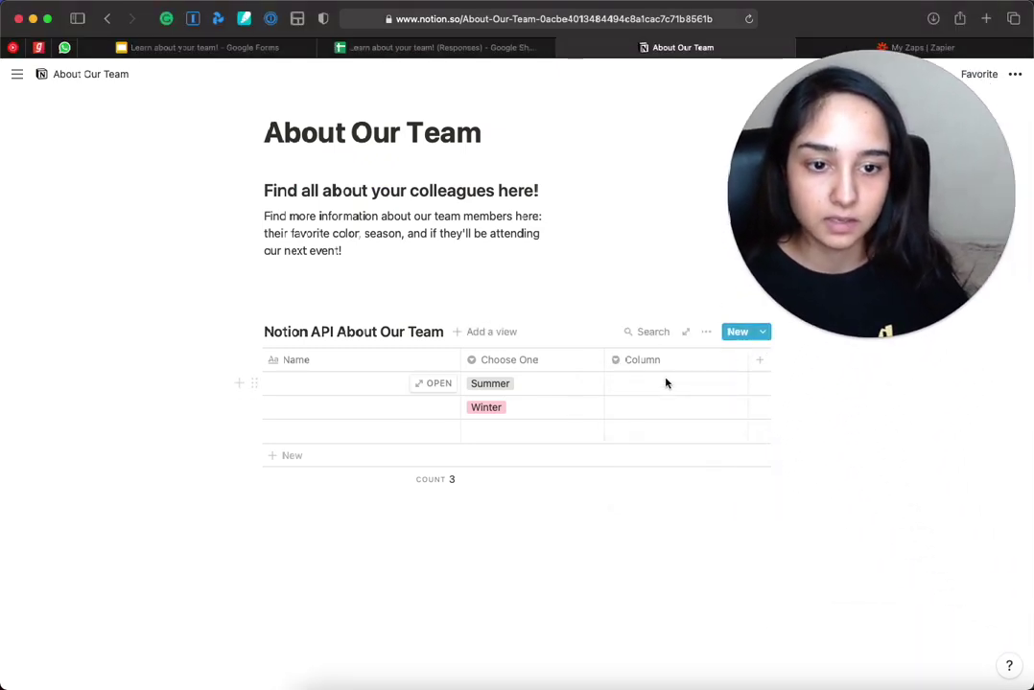
pyautogui.click(667, 382)
pyautogui.write('Red')
pyautogui.press('Return')
pyautogui.press('Down')
pyautogui.press('Return')
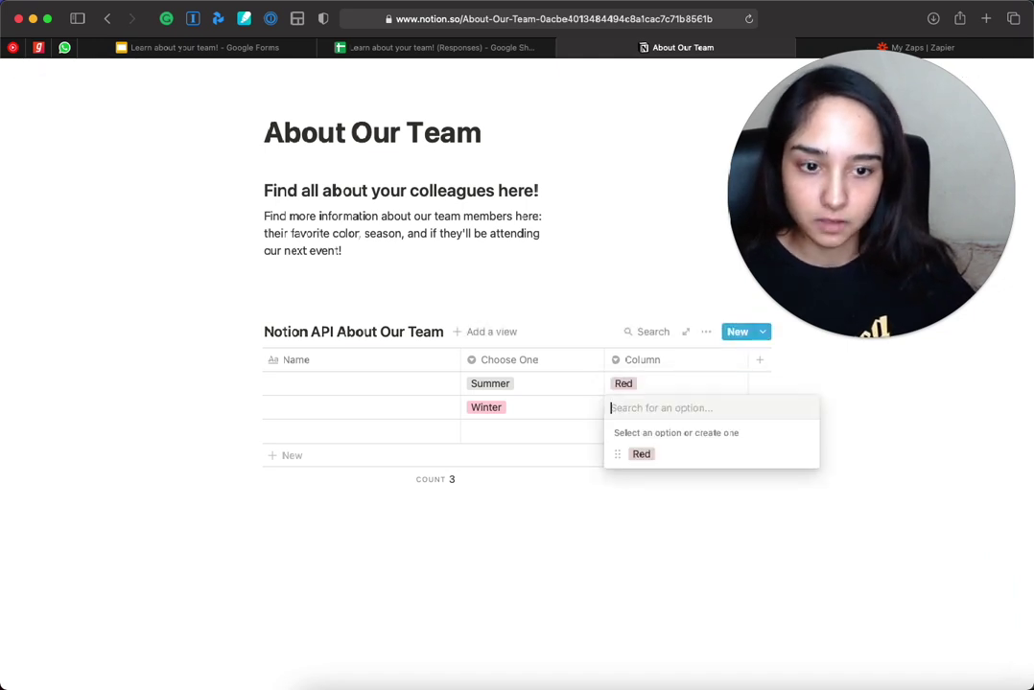
pyautogui.write('Blue')
pyautogui.press('Return')
pyautogui.press('Down')
pyautogui.press('Return')
pyautogui.write('Green')
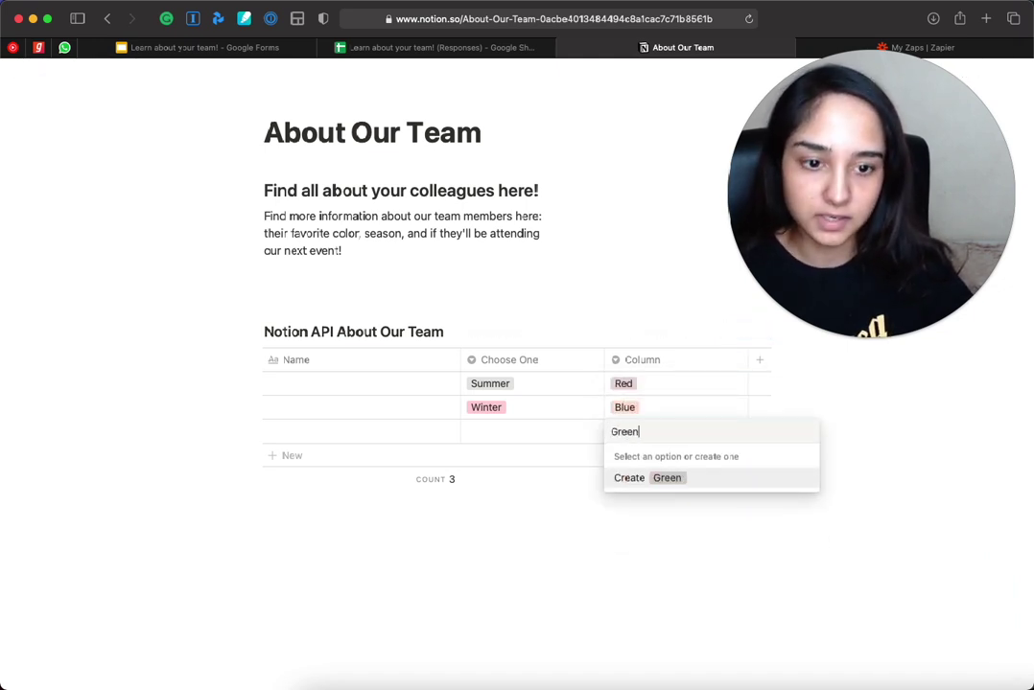
pyautogui.press('Return')
pyautogui.press('Down')
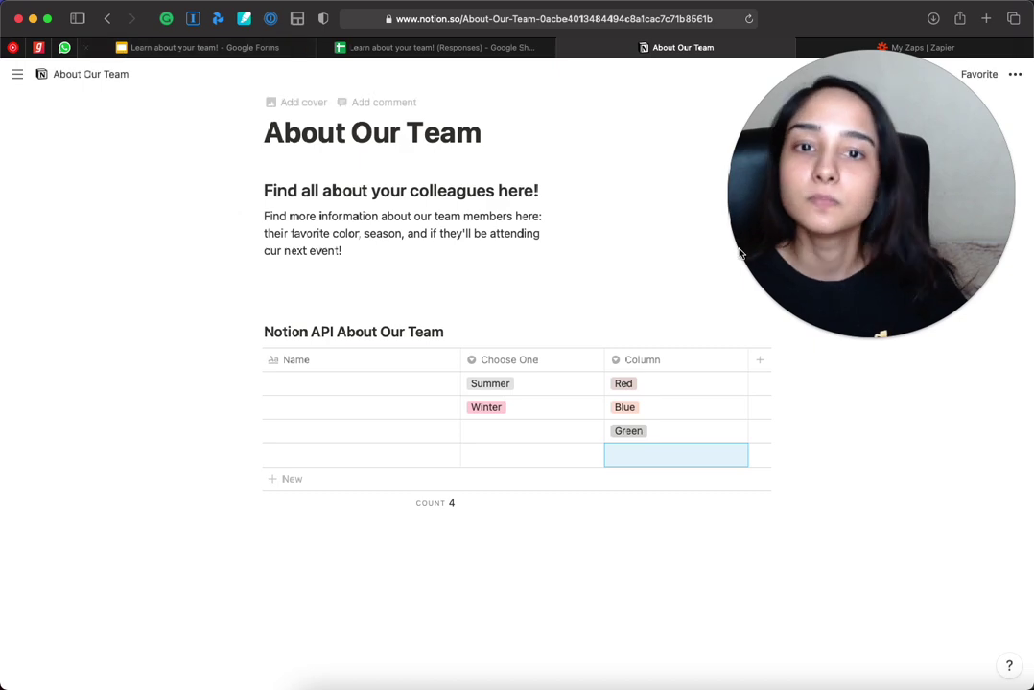
# Step: Set the label colors of the Red, Blue and Green options to red, blue and green respectively
pyautogui.click(735, 381)
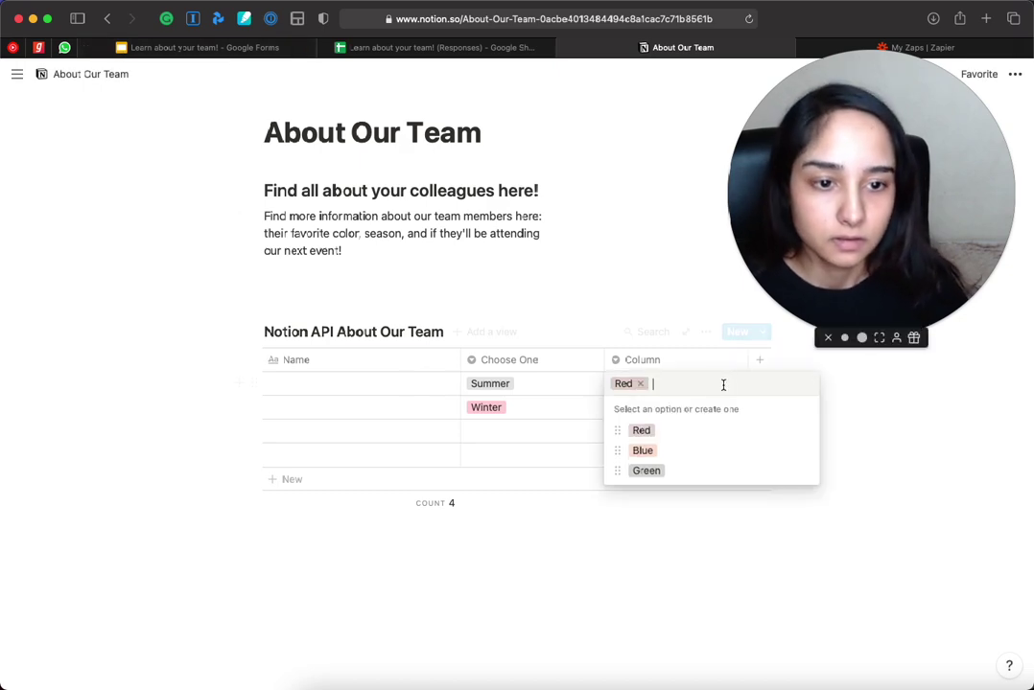
pyautogui.click(803, 430)
pyautogui.moveTo(809, 269); pyautogui.dragTo(94, 270)
pyautogui.click(792, 453)
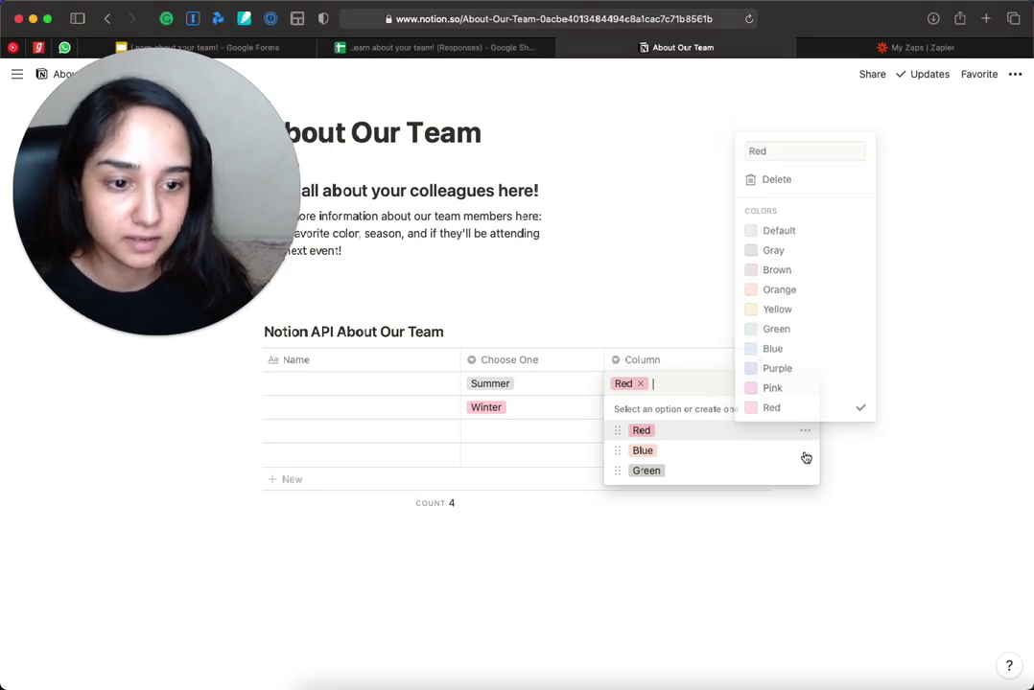
pyautogui.click(804, 452)
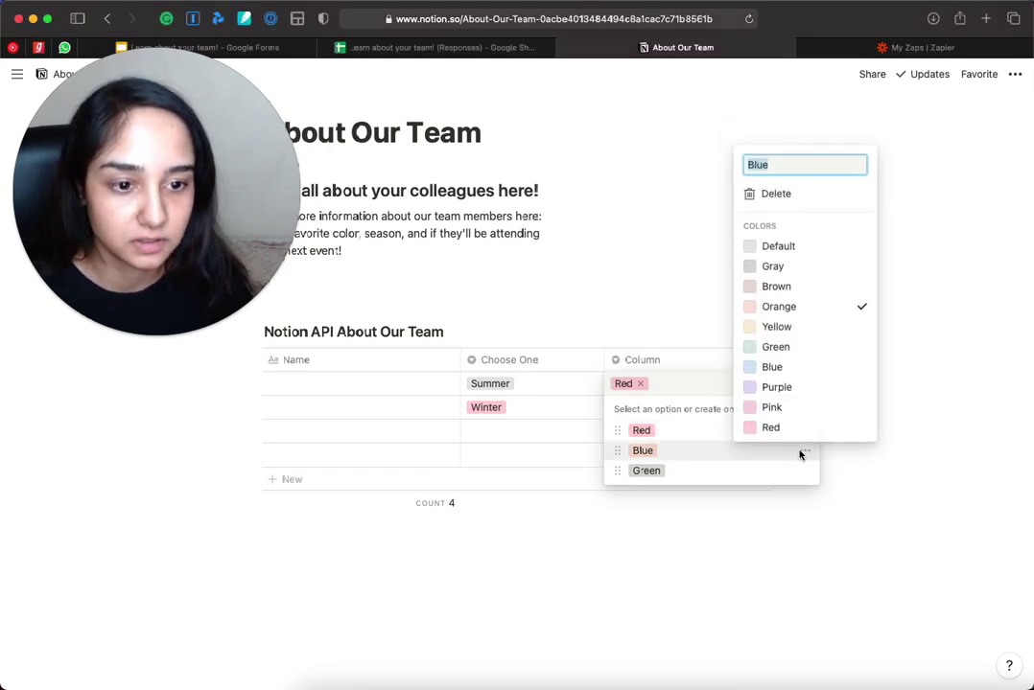
pyautogui.click(777, 368)
pyautogui.click(807, 477)
pyautogui.click(805, 471)
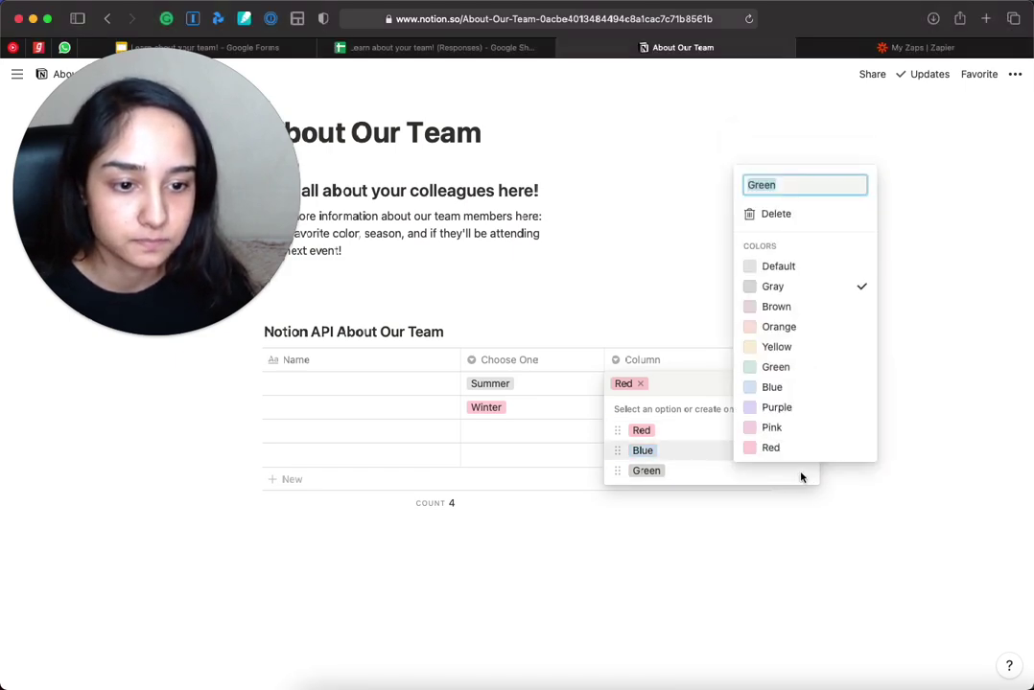
pyautogui.click(781, 372)
pyautogui.click(545, 402)
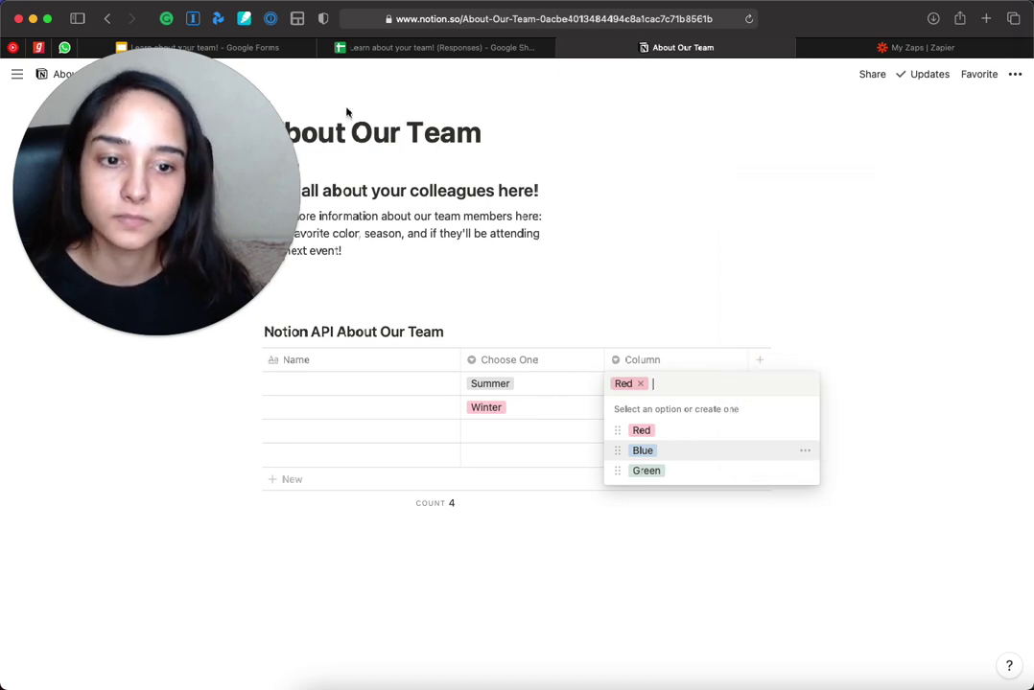
# Step: Rename the column holding the Red, Blue and Green options "Color"
pyautogui.moveTo(184, 140); pyautogui.dragTo(184, 224)
pyautogui.click(637, 365)
pyautogui.click(650, 369)
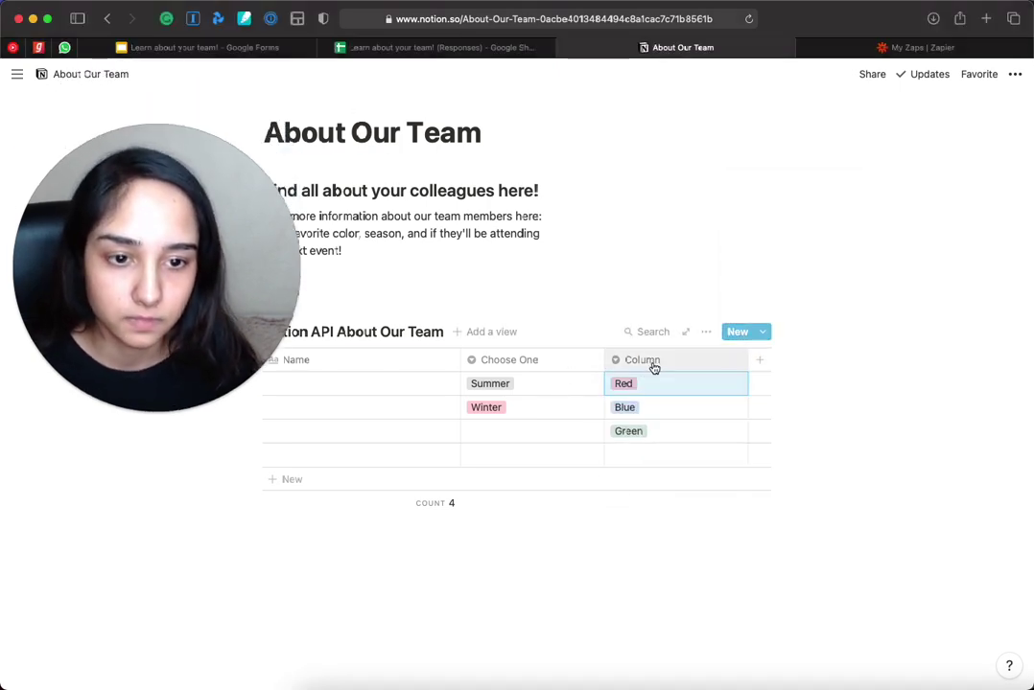
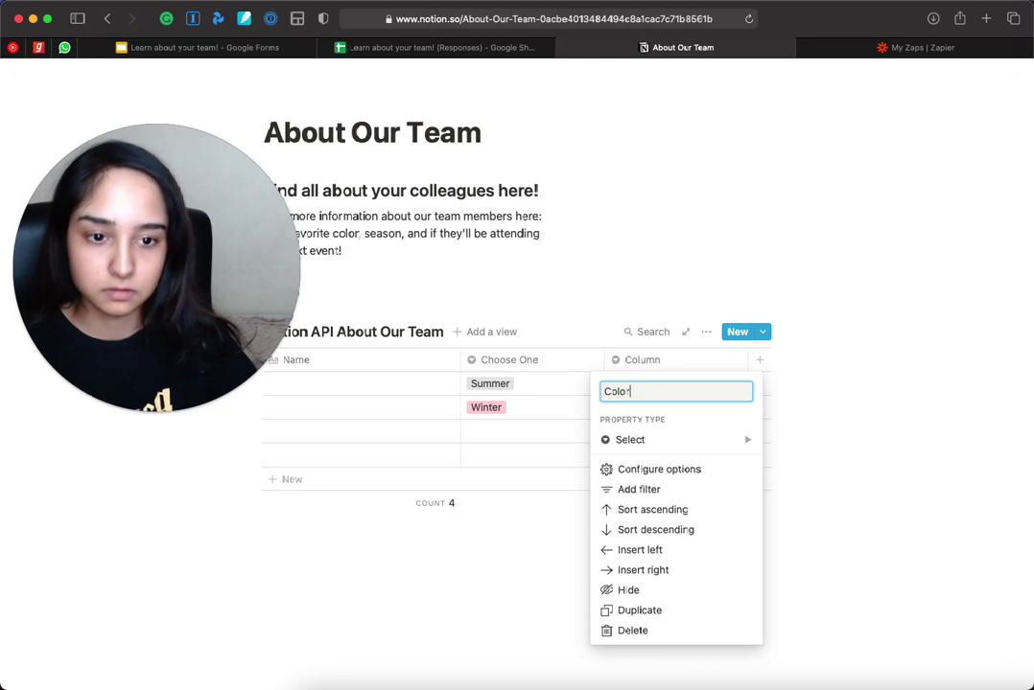
# Step: Check the options of the "Attending our next event?" question in Google Forms and its column in the responses sheet
pyautogui.click(257, 47)
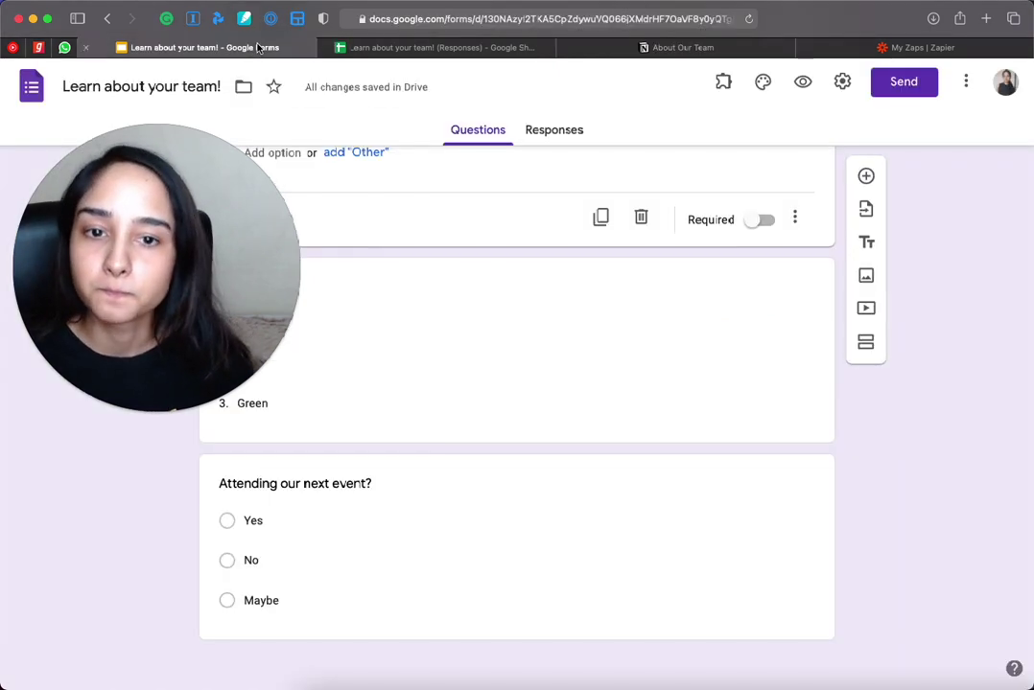
pyautogui.moveTo(231, 261); pyautogui.dragTo(853, 325)
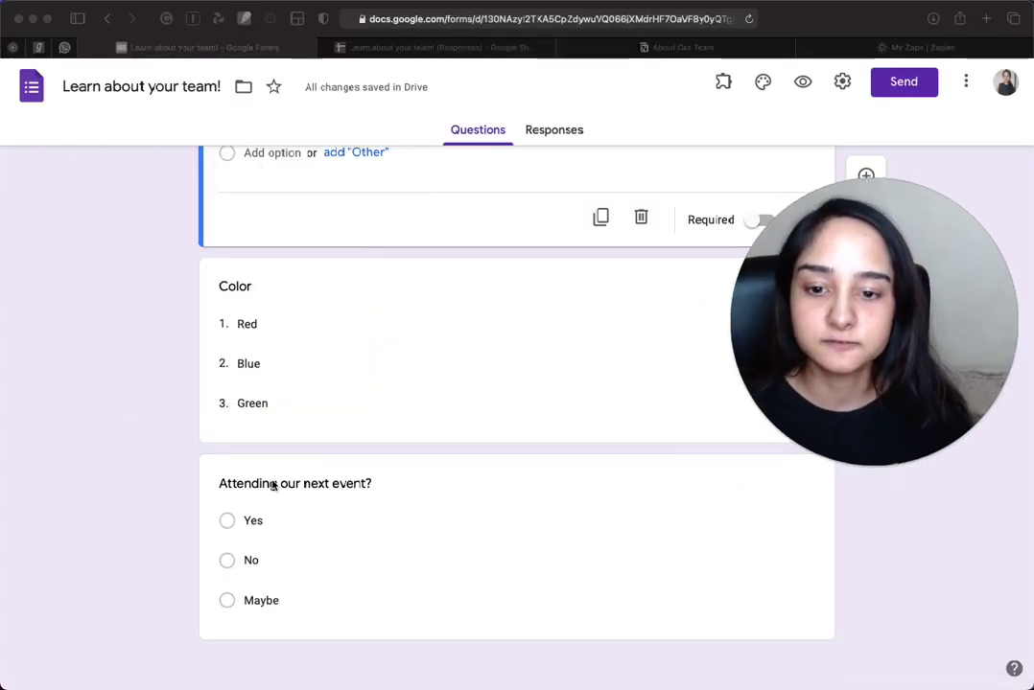
pyautogui.moveTo(795, 350); pyautogui.dragTo(806, 346)
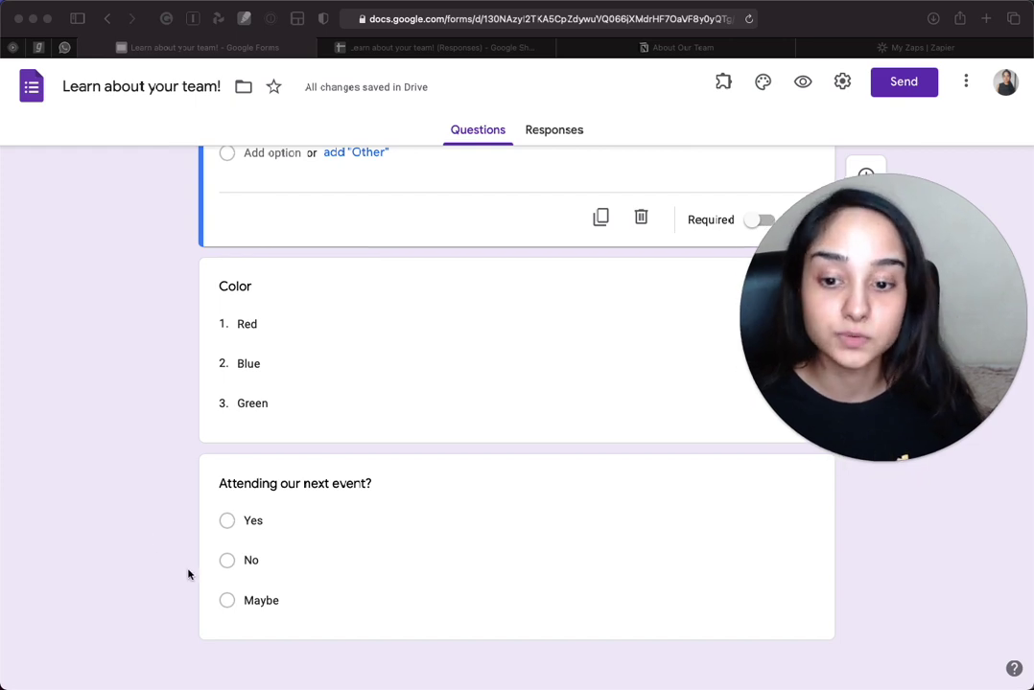
pyautogui.click(436, 47)
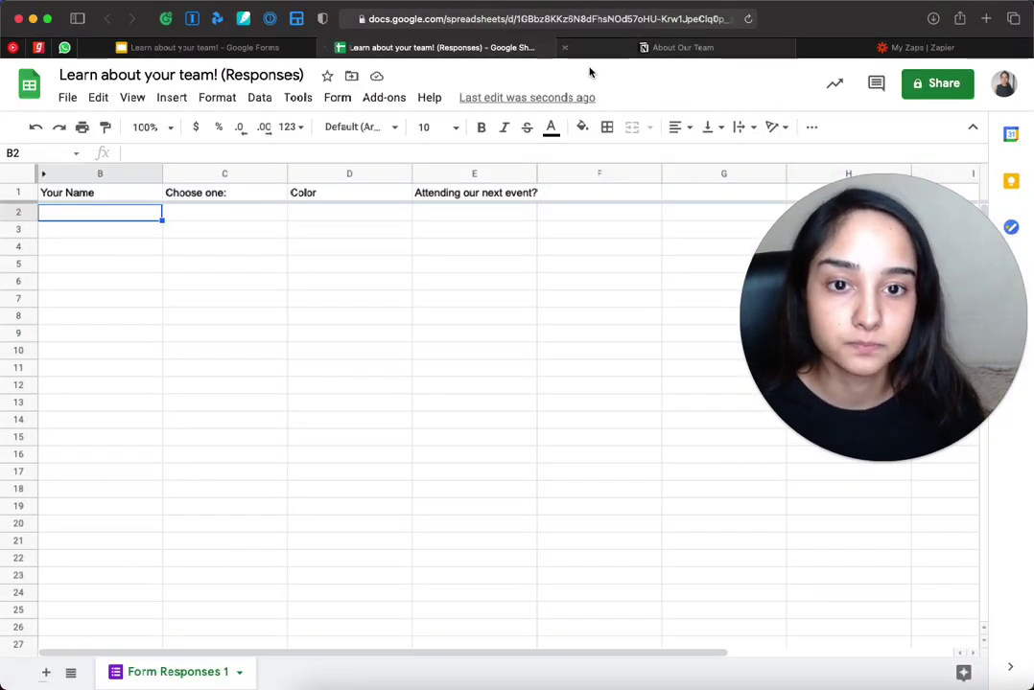
pyautogui.click(467, 217)
# Step: Add a Select column after Color in the Notion table and name it "Attending Our Next Event?"
pyautogui.click(625, 49)
pyautogui.moveTo(813, 313); pyautogui.dragTo(87, 178)
pyautogui.click(761, 361)
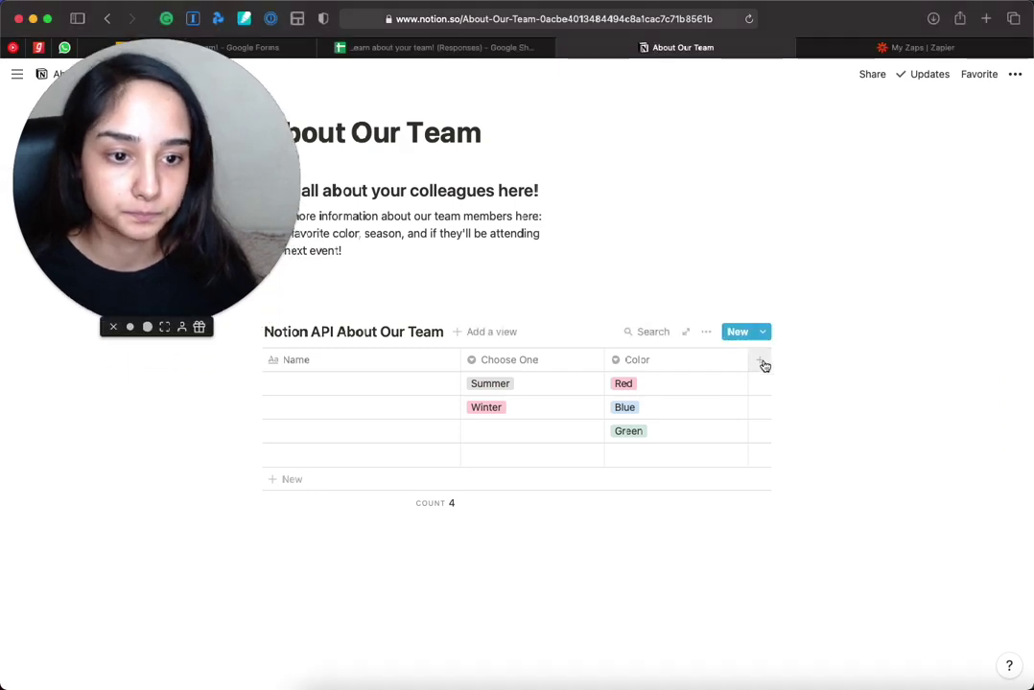
pyautogui.click(762, 364)
pyautogui.moveTo(791, 441)
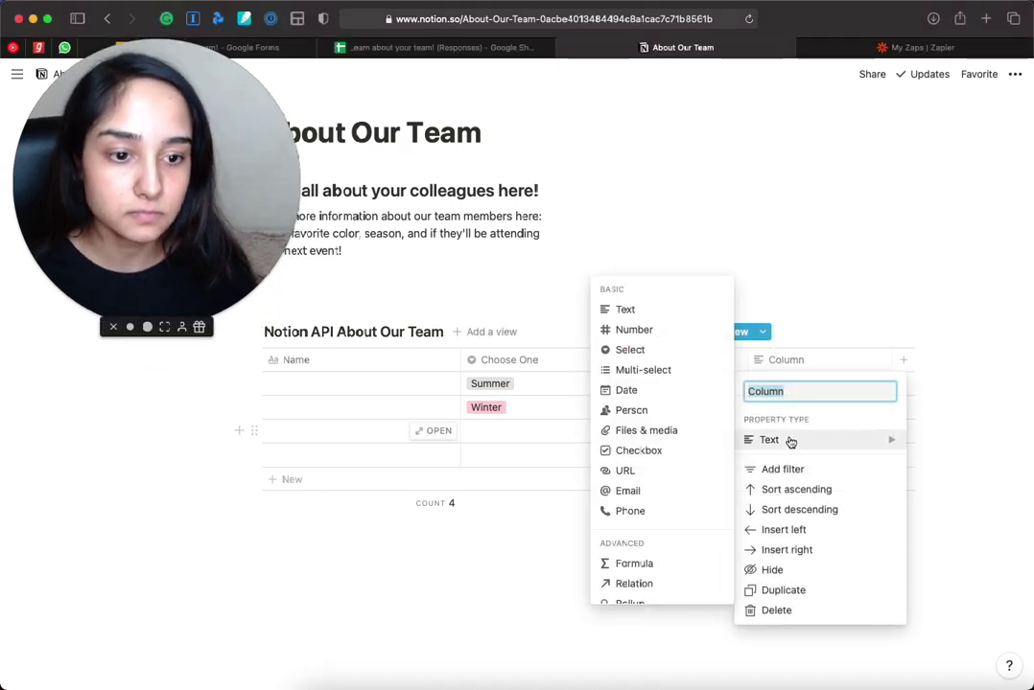
pyautogui.click(649, 351)
pyautogui.click(832, 363)
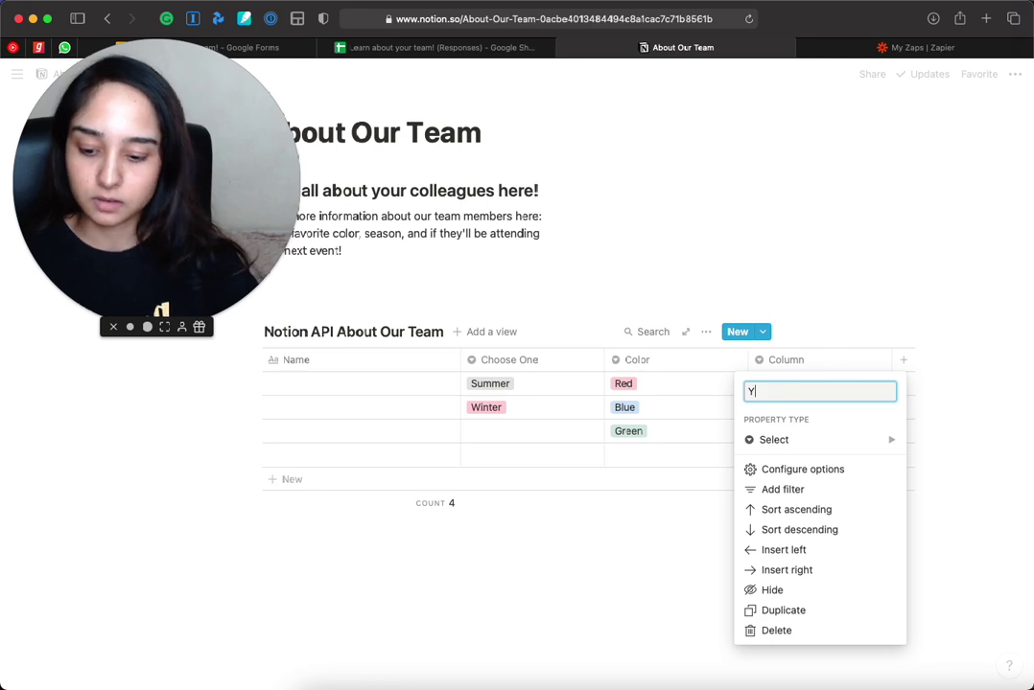
pyautogui.write('Attending Our Next')
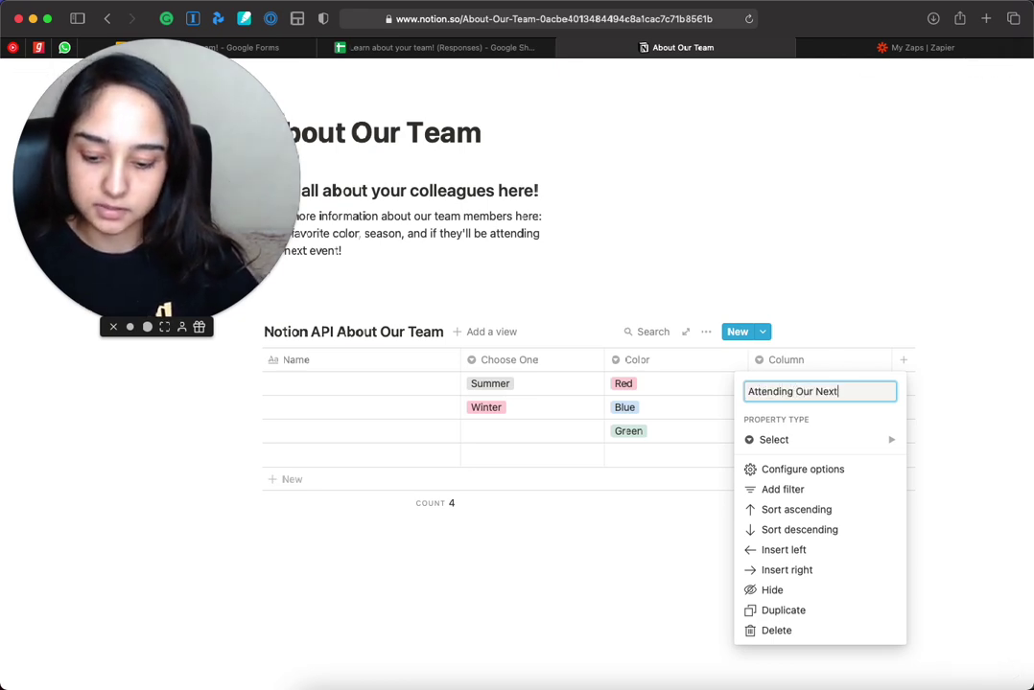
pyautogui.press('Return')
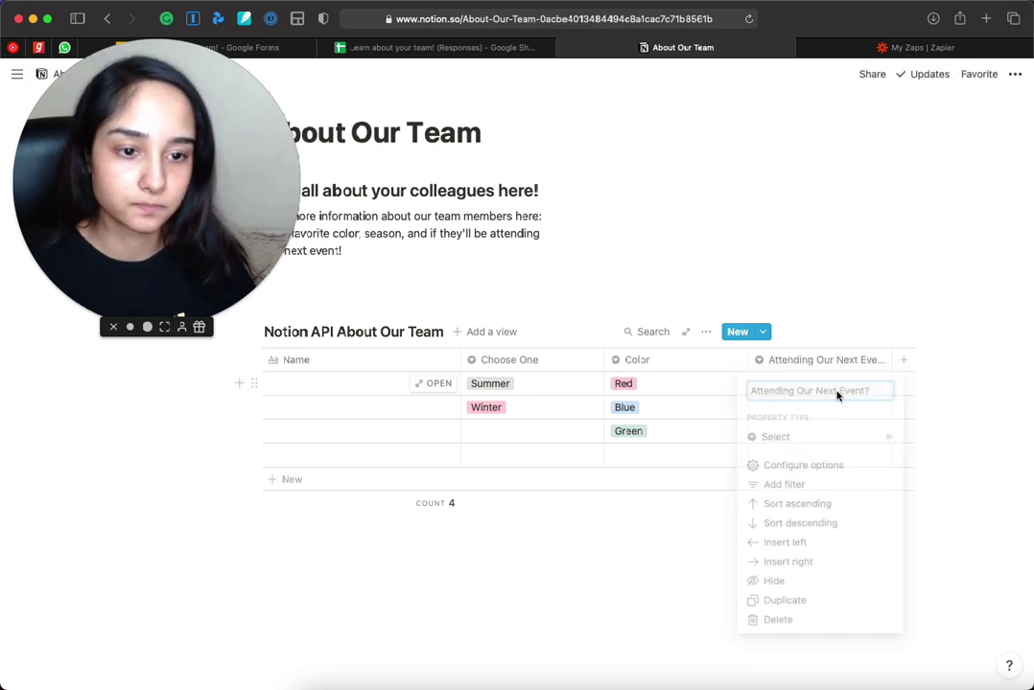
# Step: Create the options Yes, No and Maybe in the first three rows of the Attending Our Next Event? column
pyautogui.click(819, 392)
pyautogui.write('Yes')
pyautogui.press('Return')
pyautogui.write('No')
pyautogui.press('Return')
pyautogui.write('Maybe')
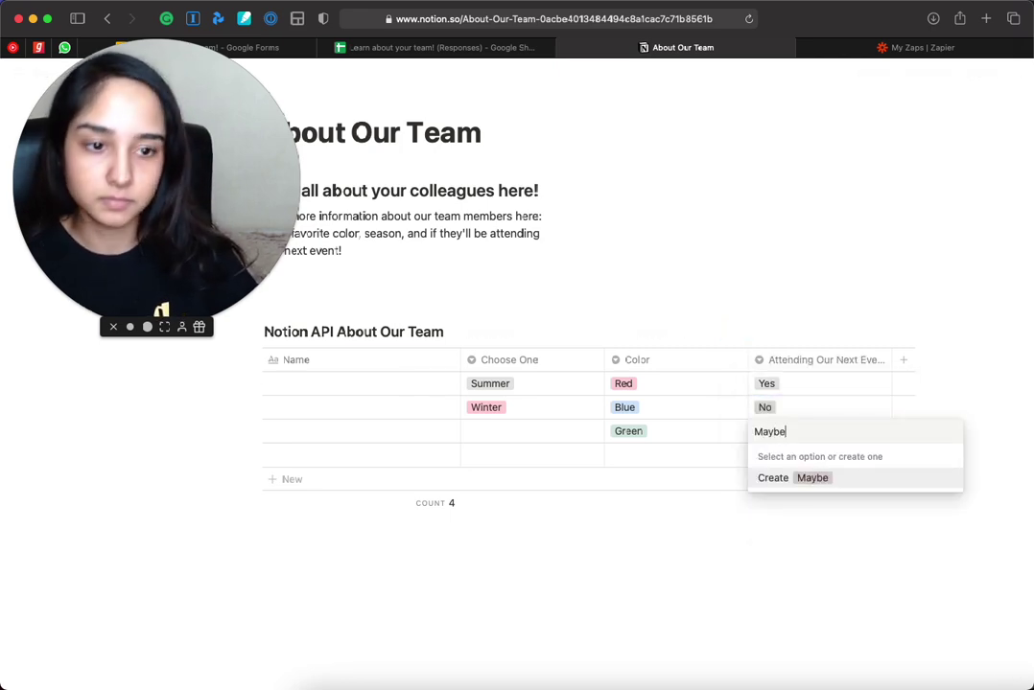
pyautogui.press('Return')
pyautogui.moveTo(250, 171); pyautogui.dragTo(927, 166)
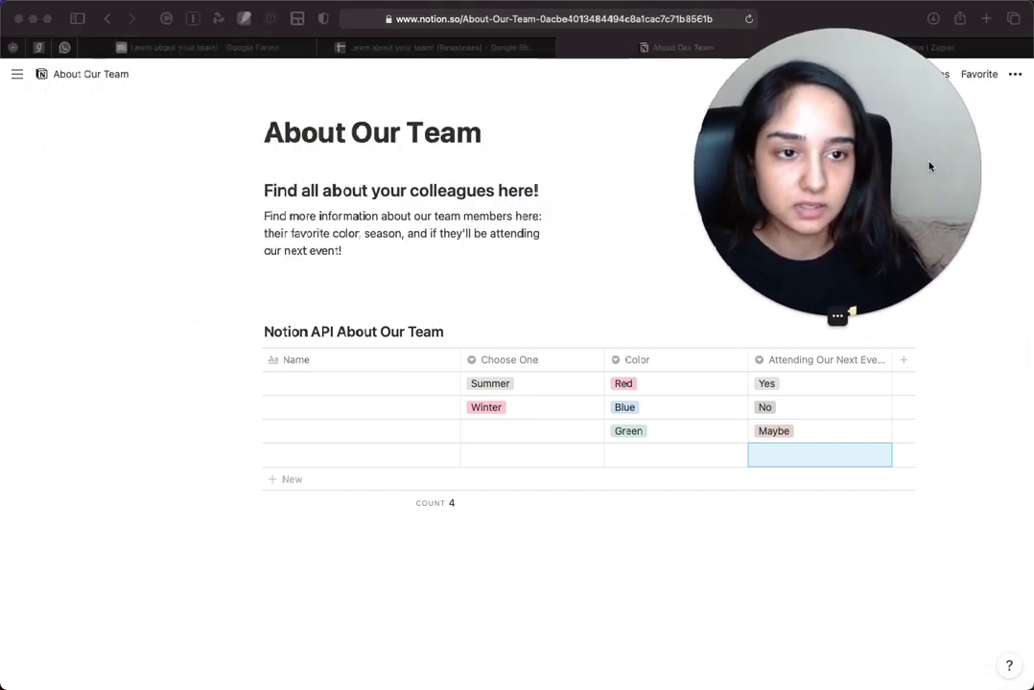
pyautogui.click(461, 443)
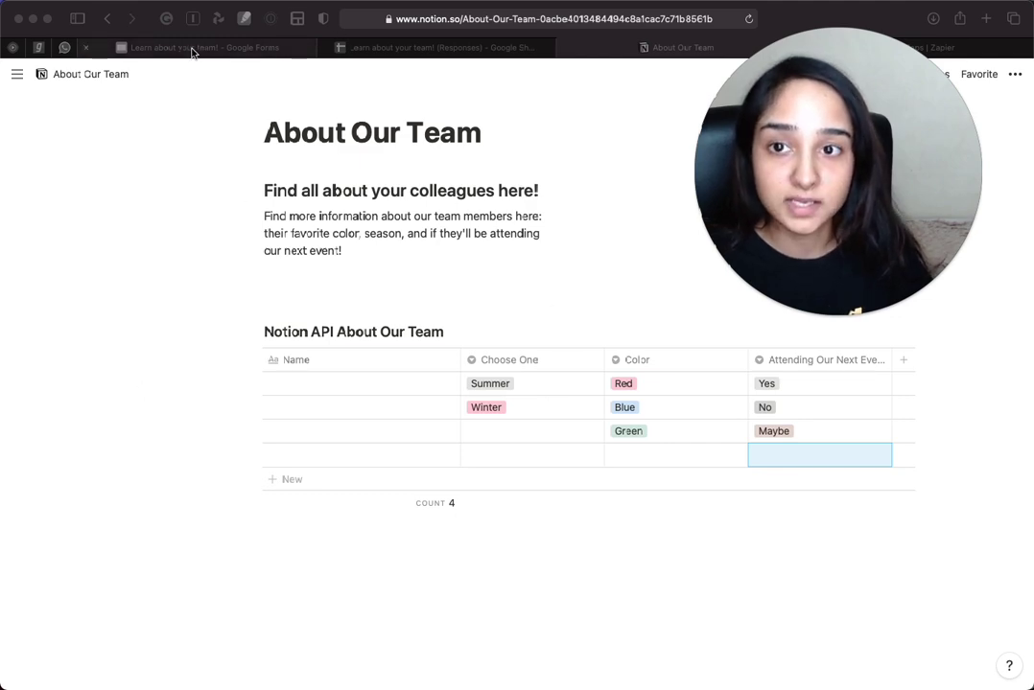
pyautogui.click(347, 46)
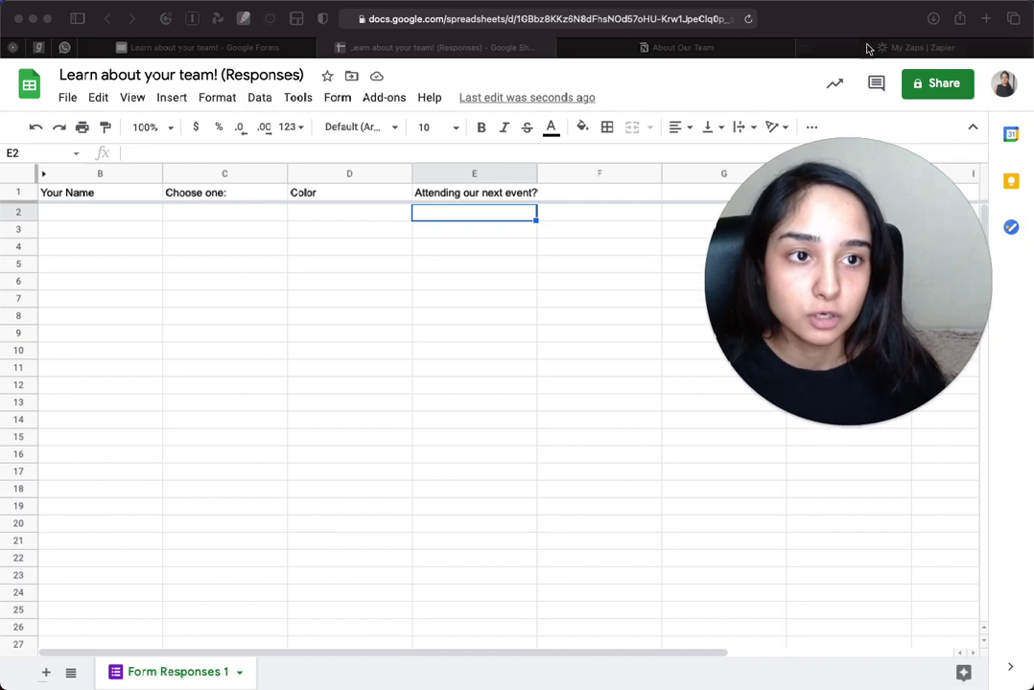
pyautogui.click(683, 47)
# Step: Delete the three table rows that hold the sample options, keeping only the empty row
pyautogui.click(255, 384)
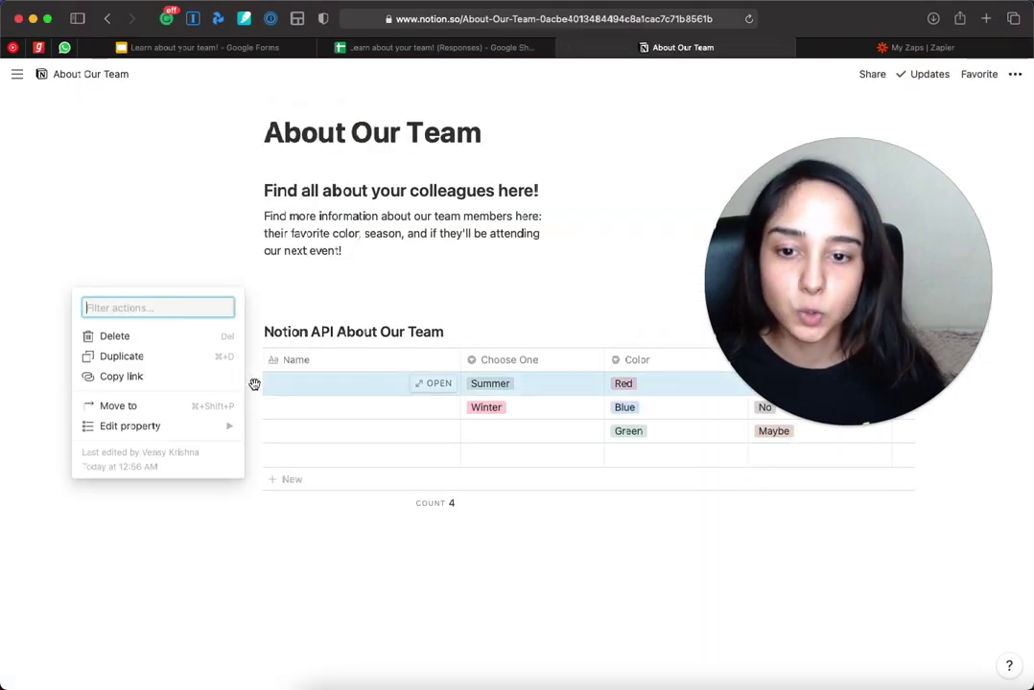
pyautogui.click(257, 412)
pyautogui.press('Delete')
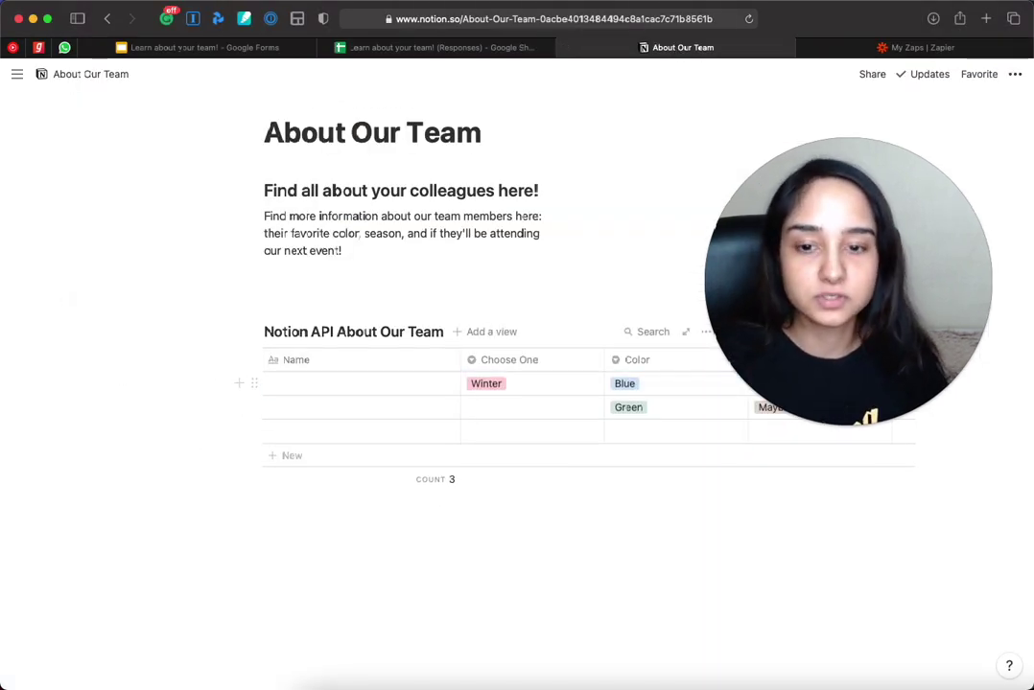
pyautogui.click(254, 384)
pyautogui.press('Delete')
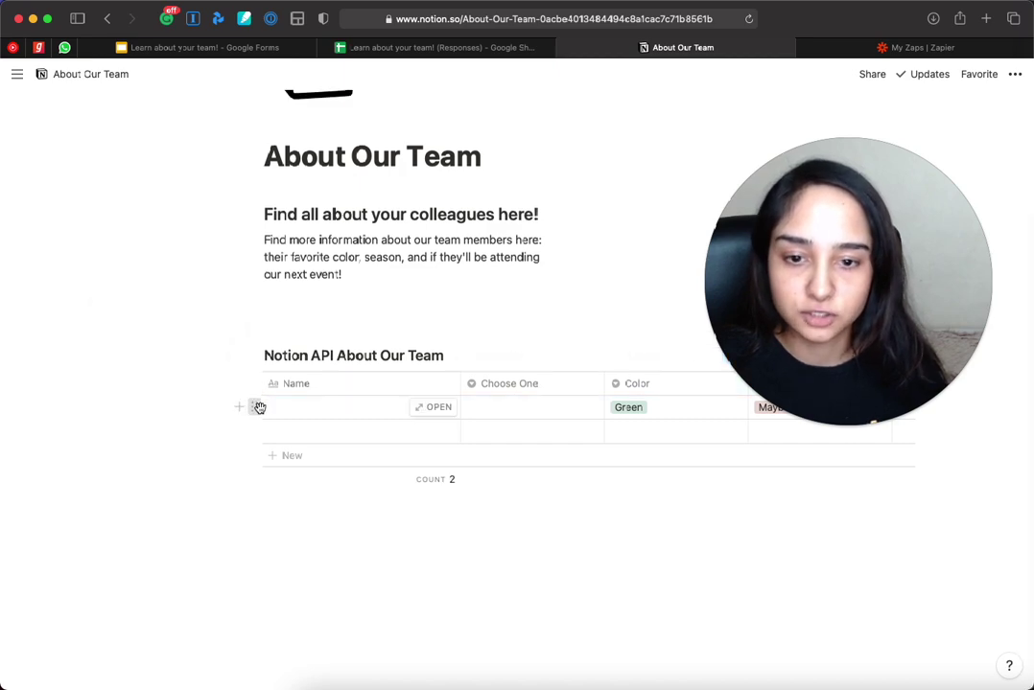
pyautogui.click(254, 408)
pyautogui.press('Delete')
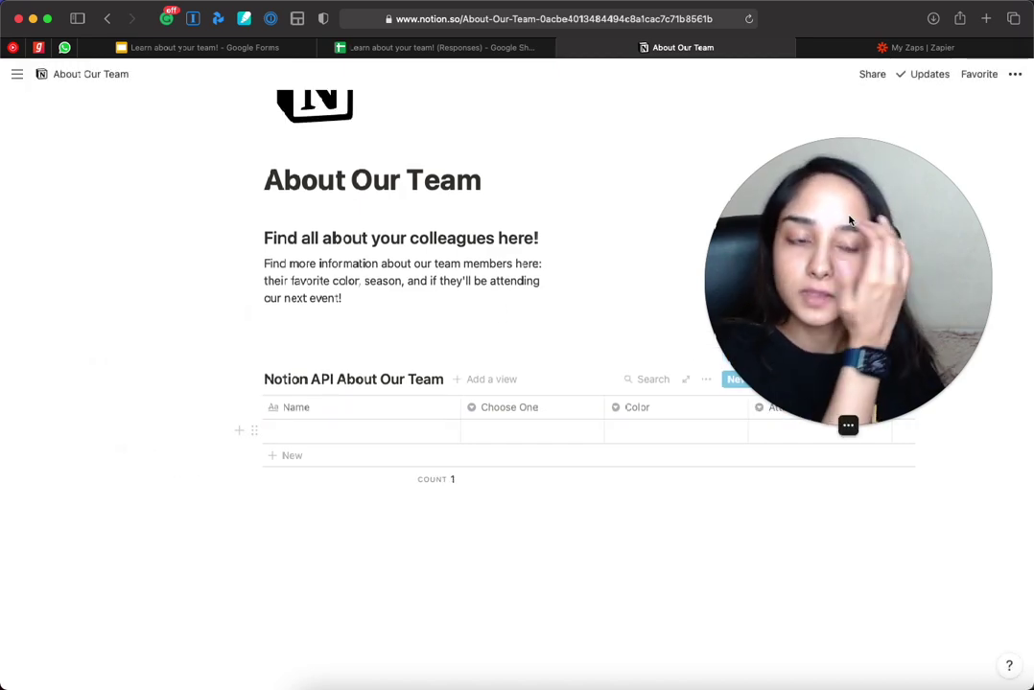
pyautogui.scroll(3, 455, 326)
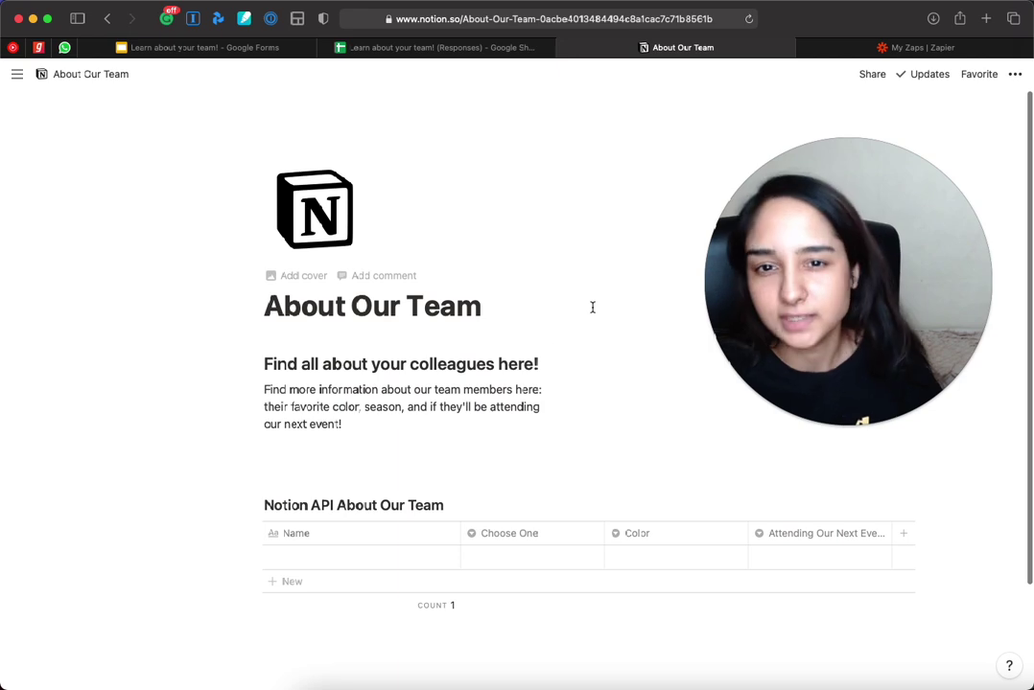
# Step: Publish the About Our Team page to the web through its sharing settings
pyautogui.click(613, 361)
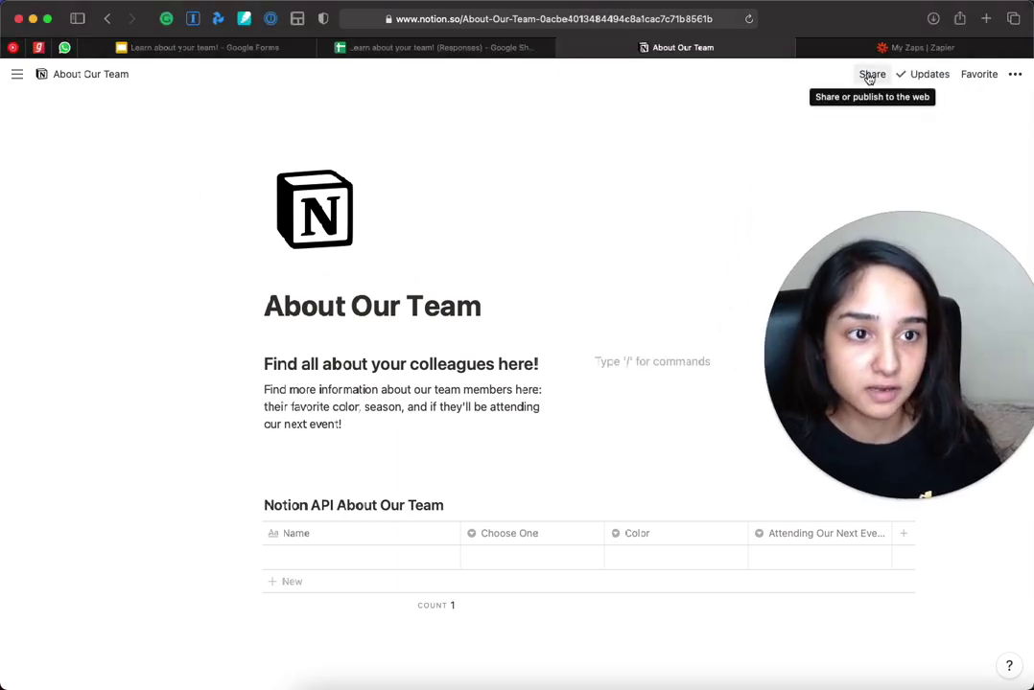
pyautogui.click(869, 75)
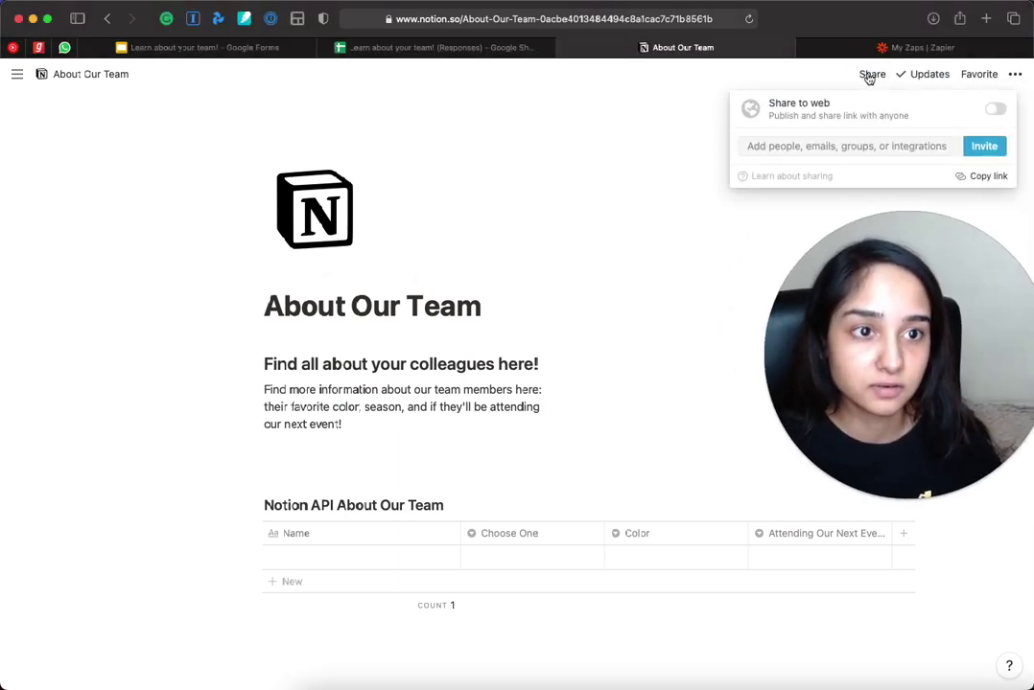
pyautogui.click(995, 109)
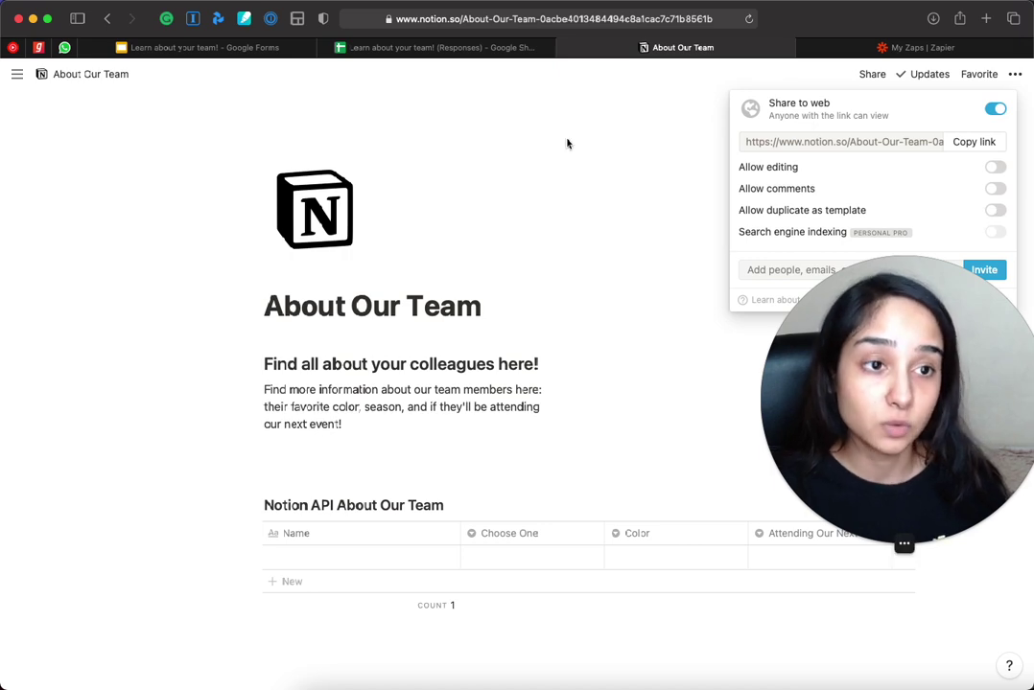
pyautogui.click(606, 175)
pyautogui.moveTo(772, 317); pyautogui.dragTo(756, 242)
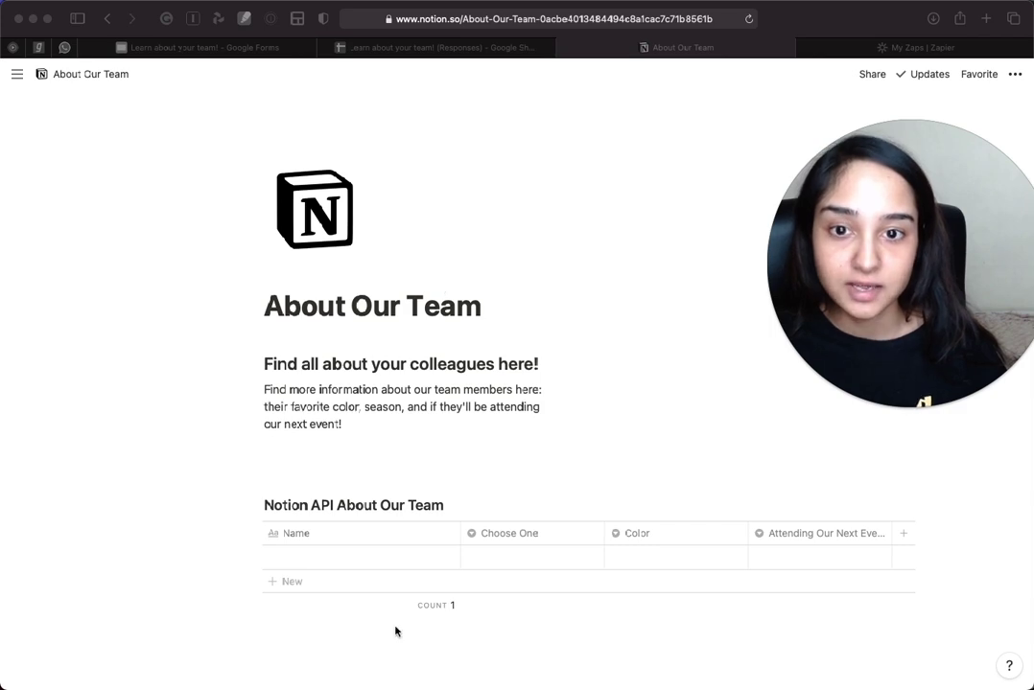
# Step: Review the Google Forms questions and the responses sheet's headings against the columns of the Notion table
pyautogui.click(205, 48)
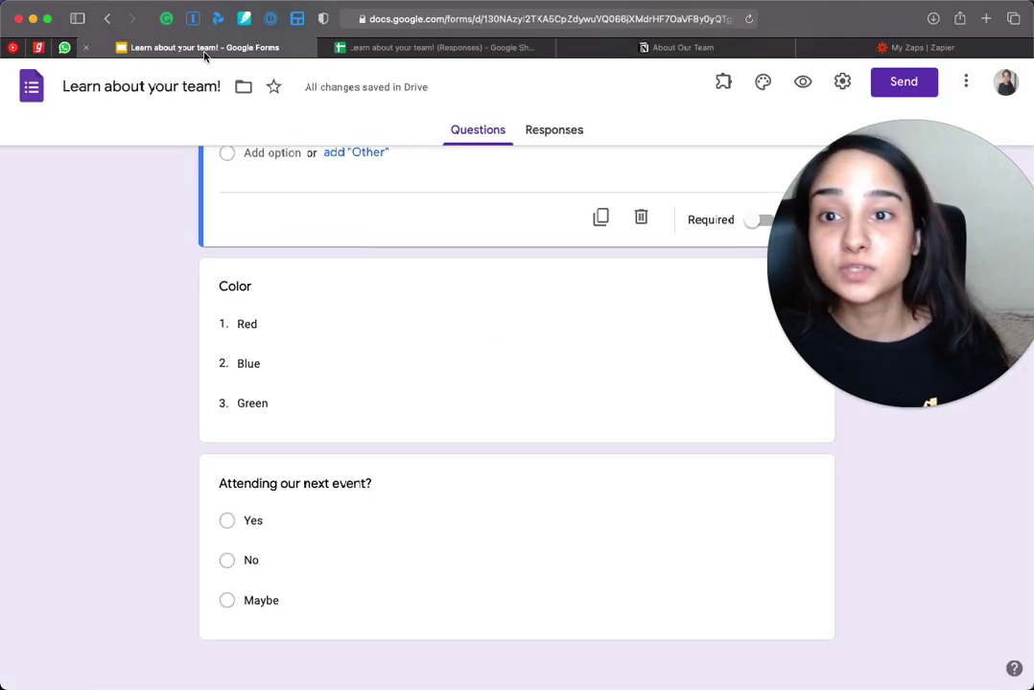
pyautogui.click(706, 48)
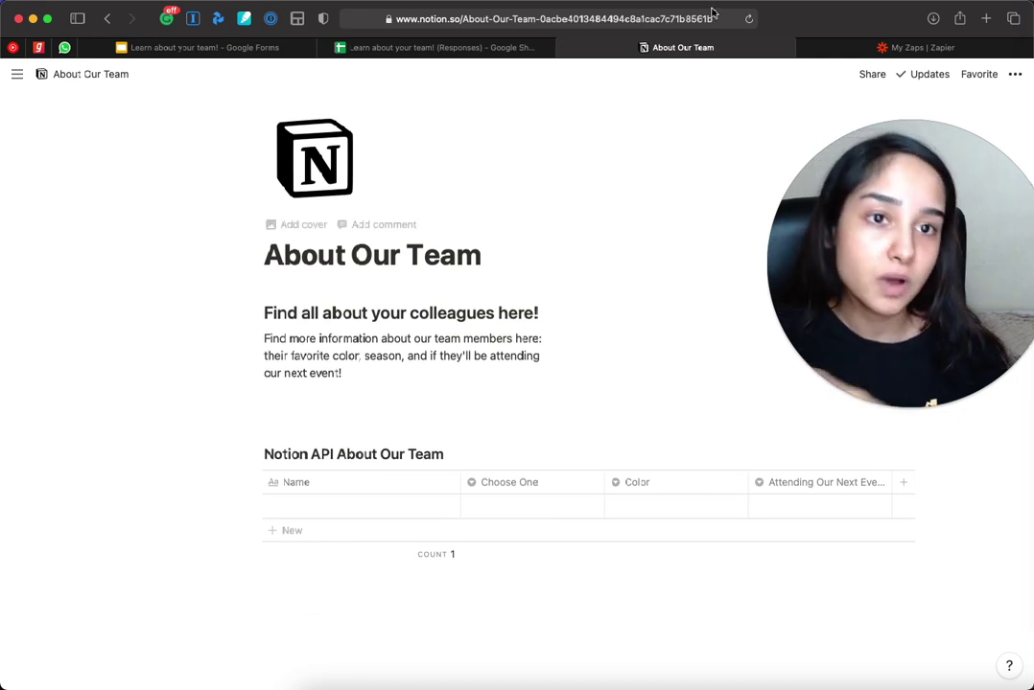
pyautogui.moveTo(890, 229)
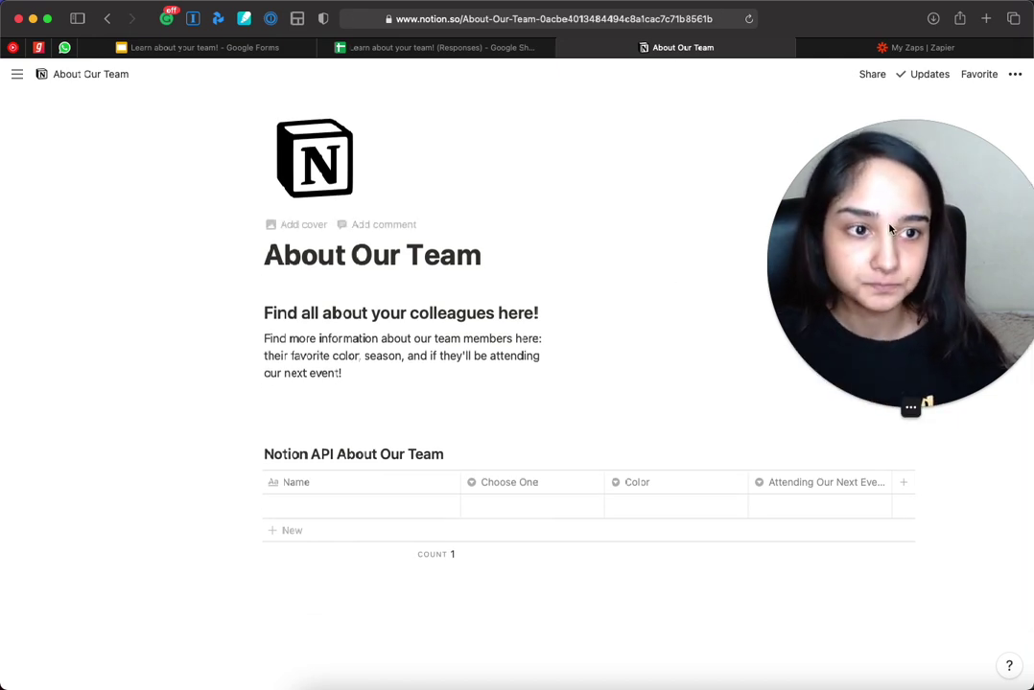
pyautogui.moveTo(890, 229); pyautogui.dragTo(869, 219)
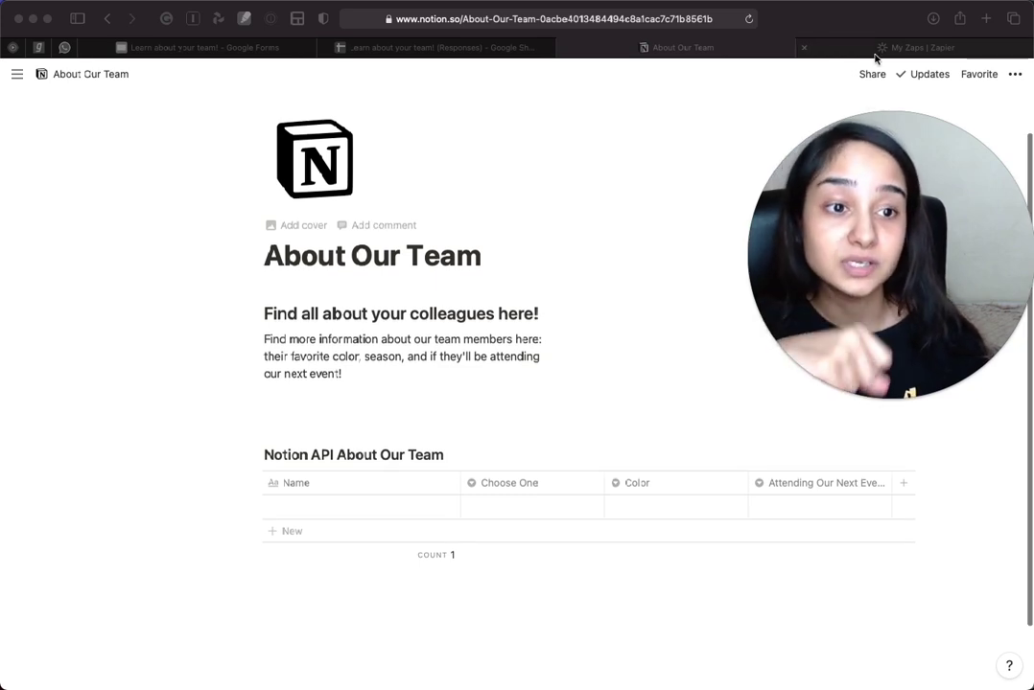
pyautogui.click(438, 48)
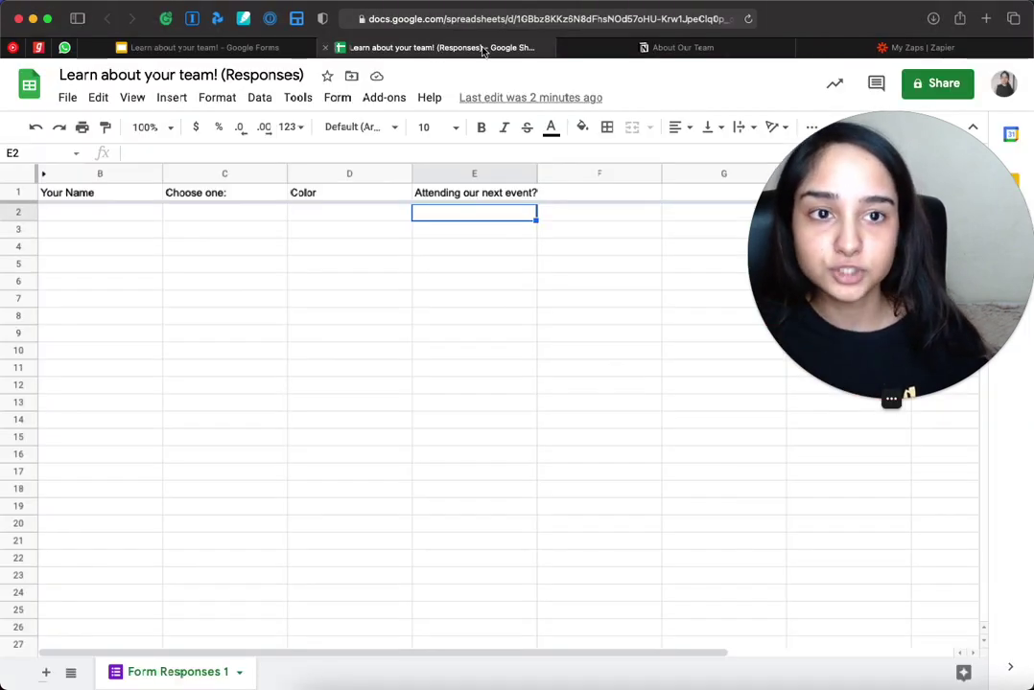
pyautogui.click(637, 51)
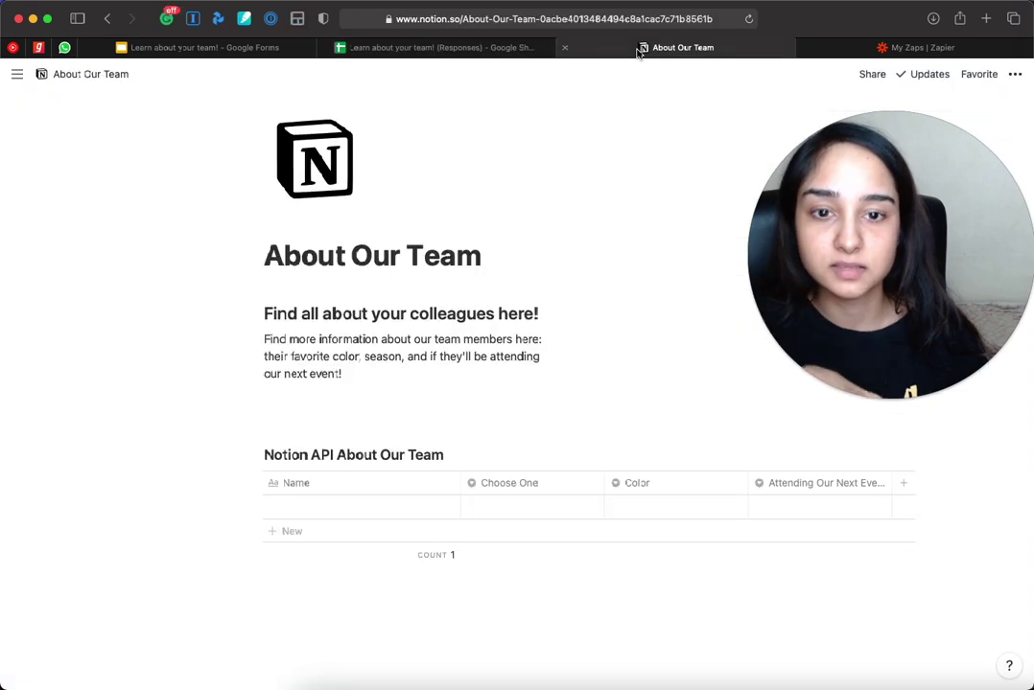
# Step: Switch to Zapier and create a new Zap, opening its trigger setup
pyautogui.click(864, 46)
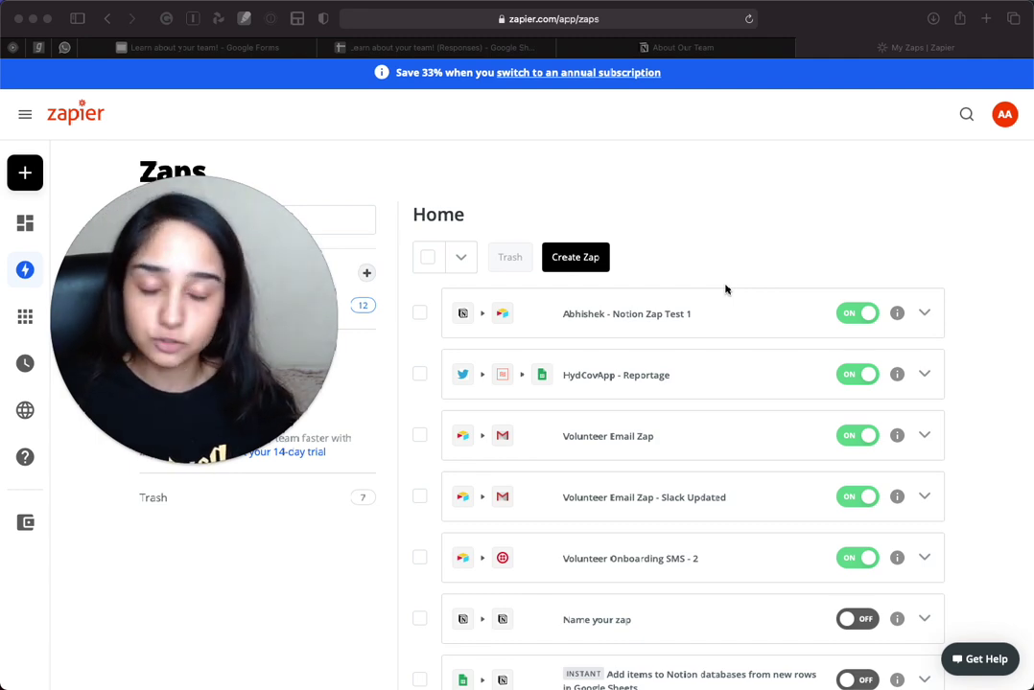
pyautogui.click(672, 246)
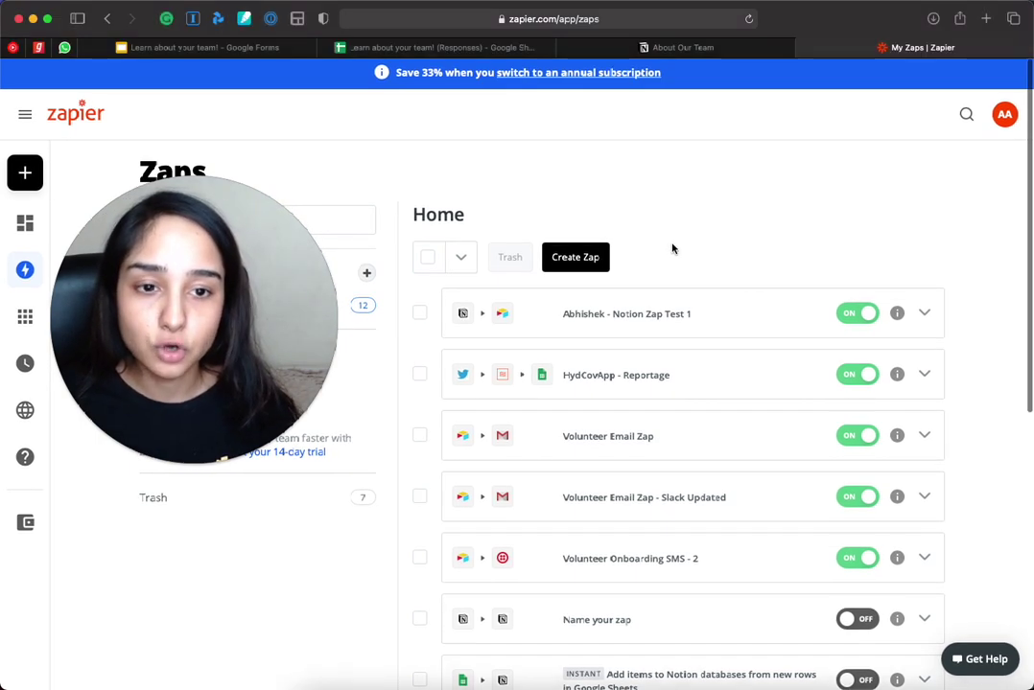
pyautogui.moveTo(35, 294)
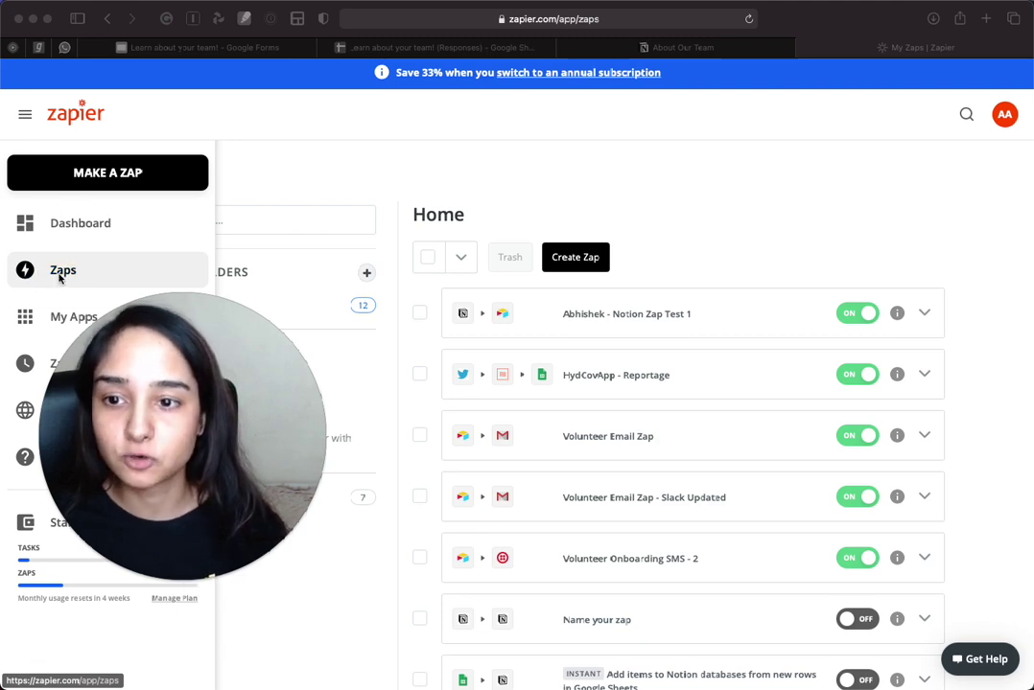
pyautogui.click(572, 258)
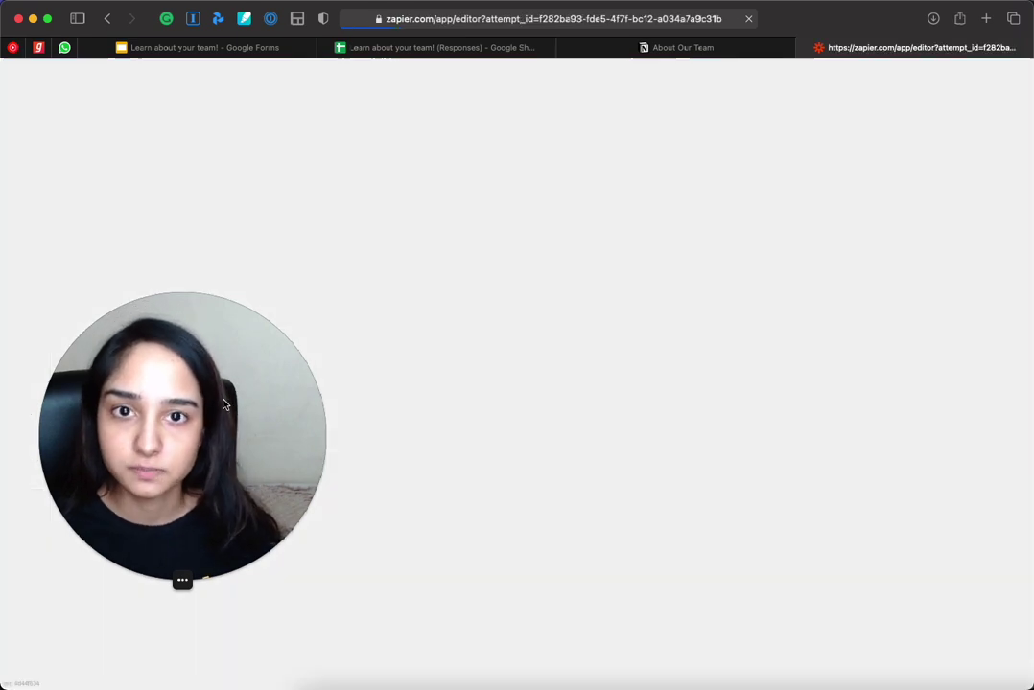
pyautogui.moveTo(209, 386); pyautogui.dragTo(215, 499)
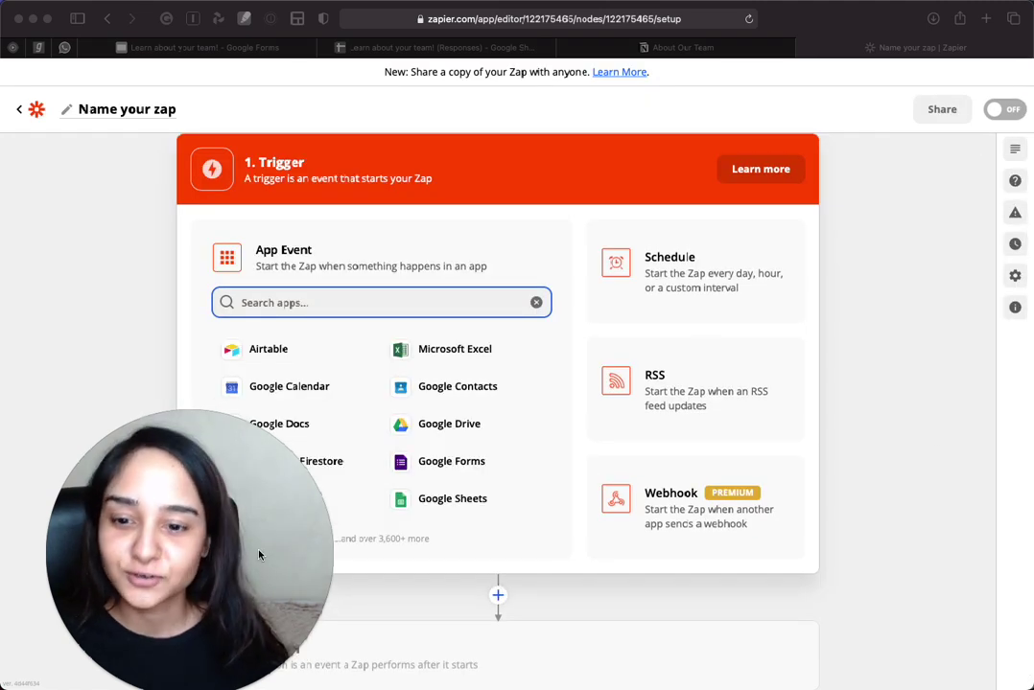
pyautogui.moveTo(258, 555); pyautogui.dragTo(956, 602)
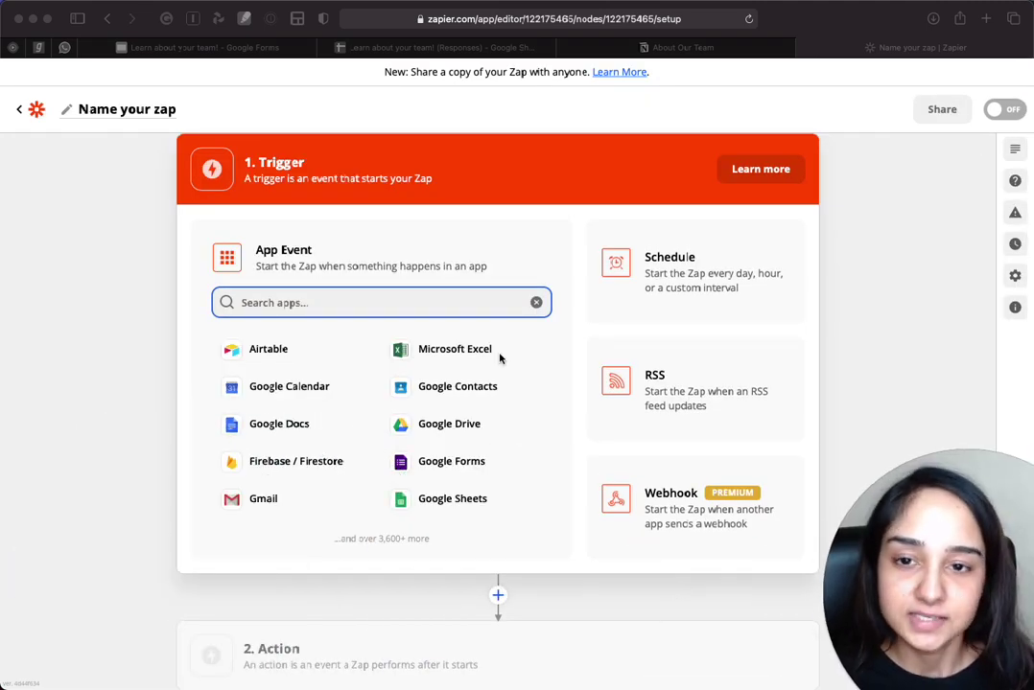
pyautogui.scroll(1, 371, 326)
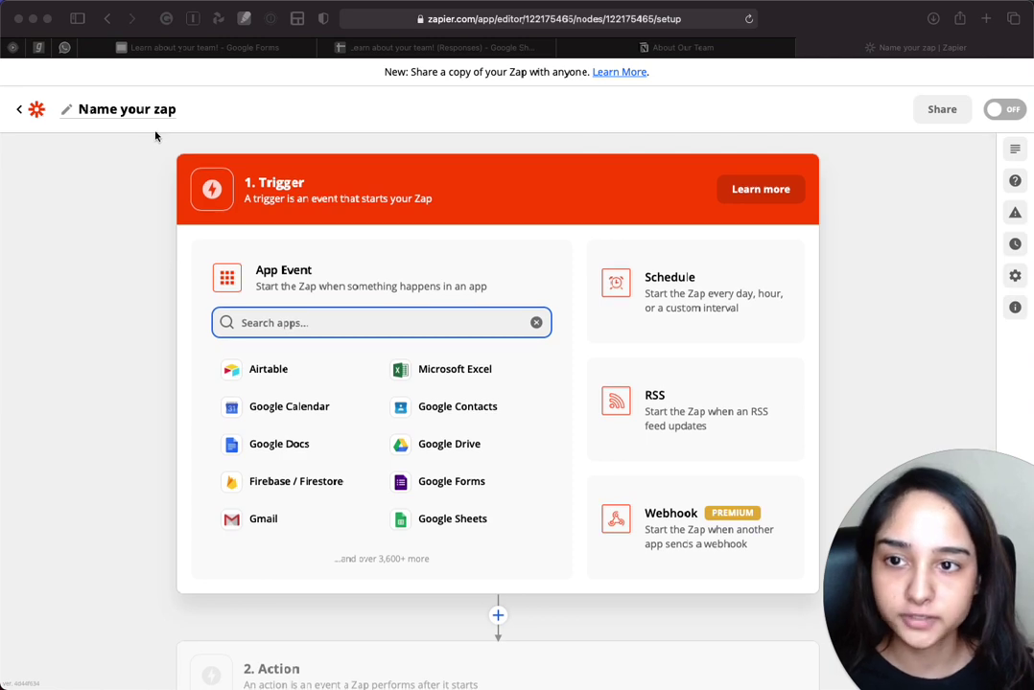
# Step: Name the Zap "Google Sheets to Notion"
pyautogui.click(118, 112)
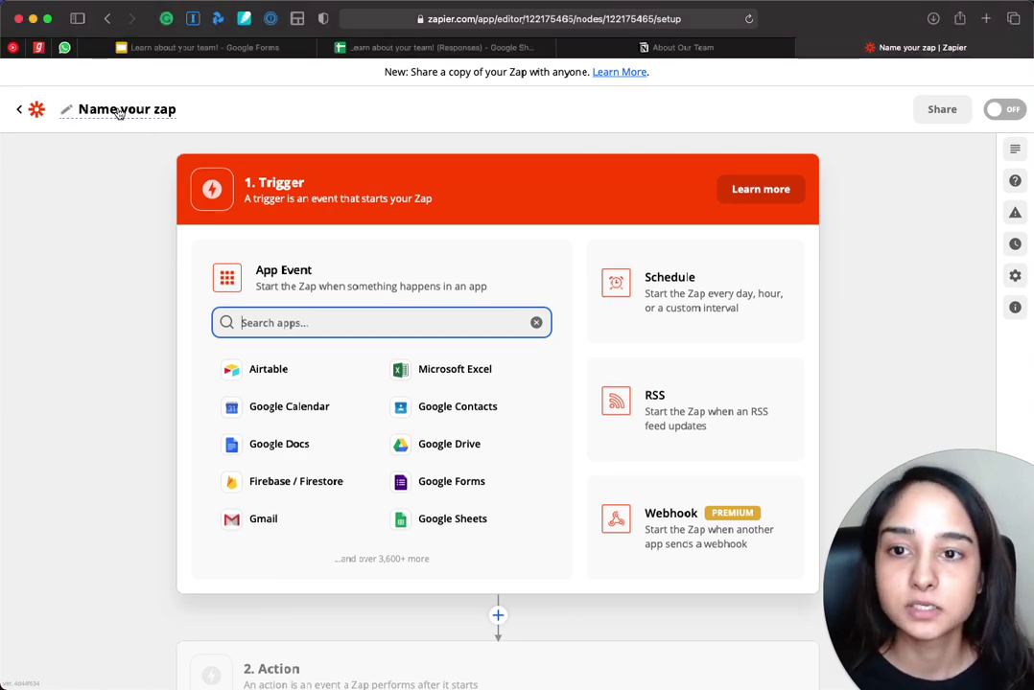
pyautogui.click(120, 110)
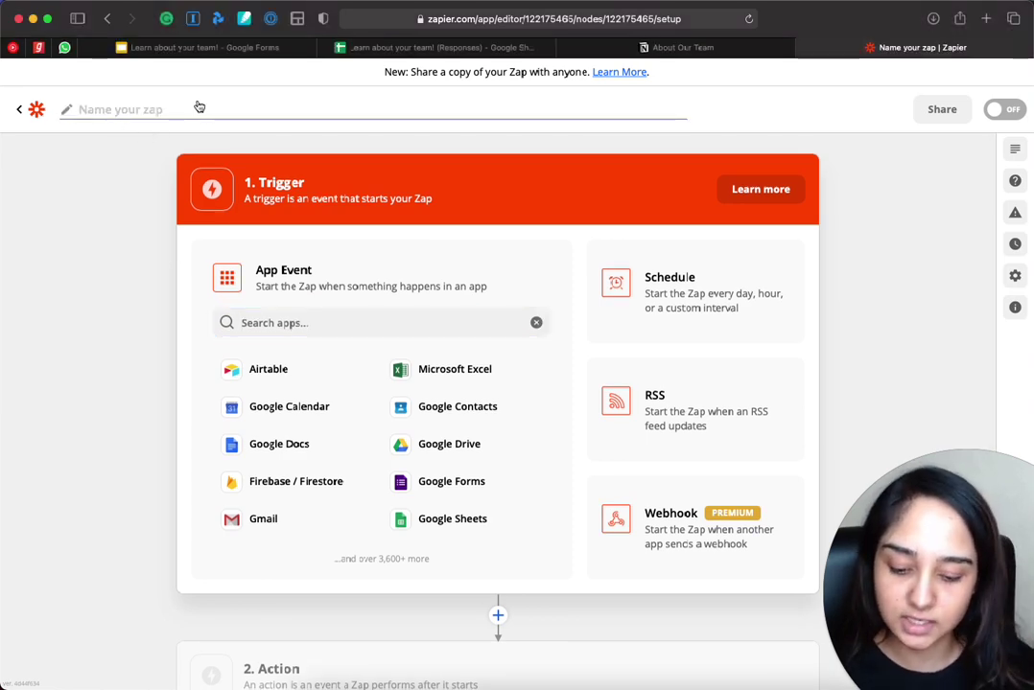
pyautogui.write('Googl')
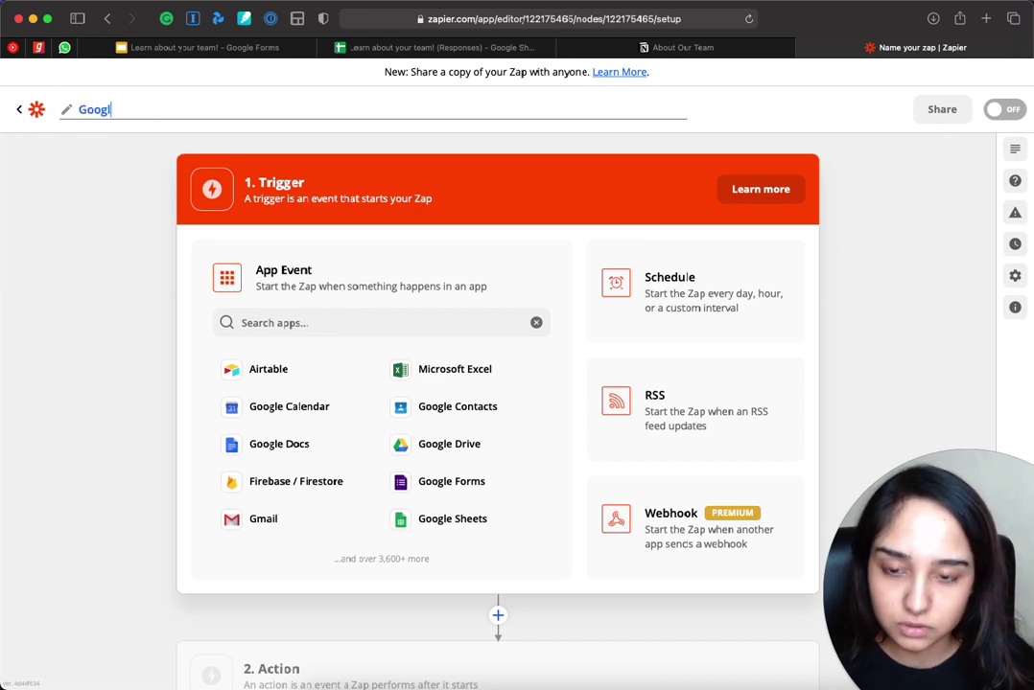
pyautogui.write('e Sheets to Notion')
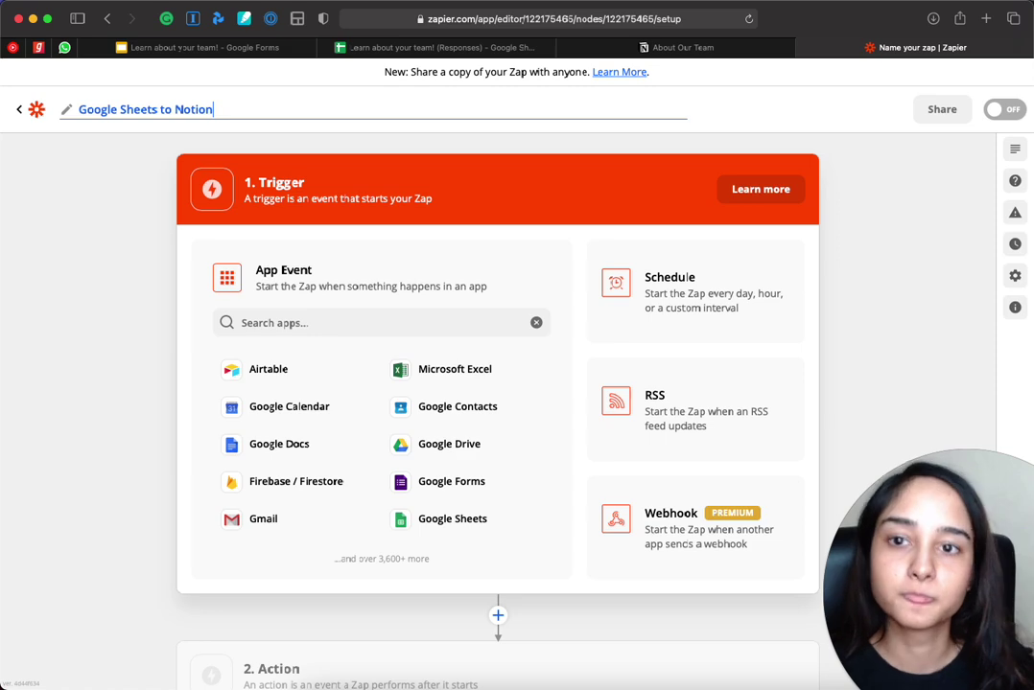
pyautogui.click(81, 252)
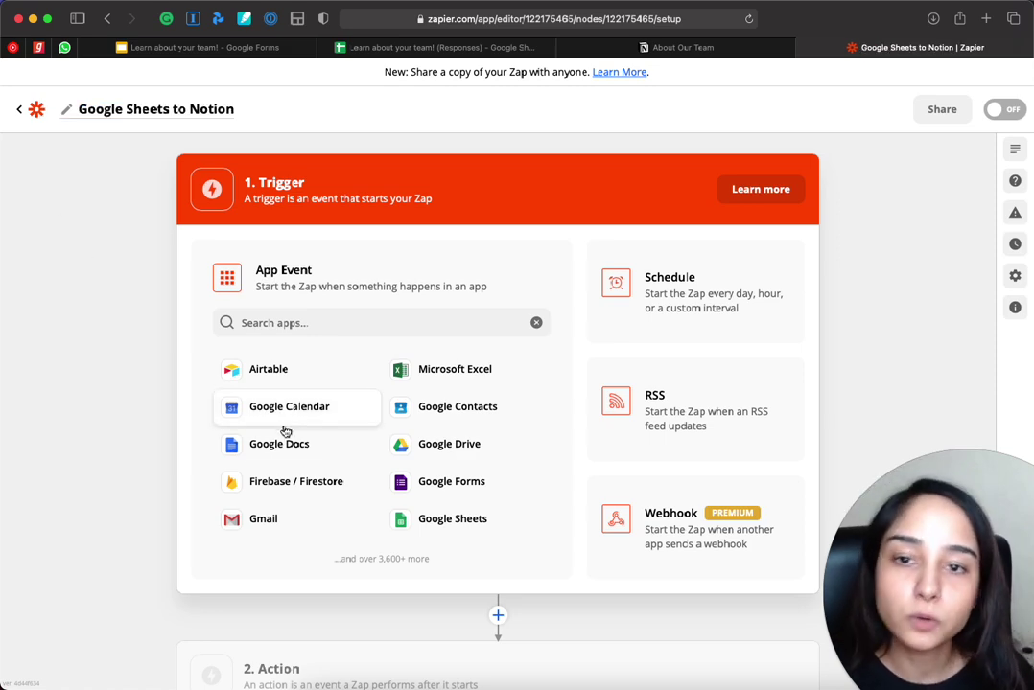
# Step: Switch to Google Sheets and Notion to review the form responses sheet and the team table that the Zap connects
pyautogui.click(436, 47)
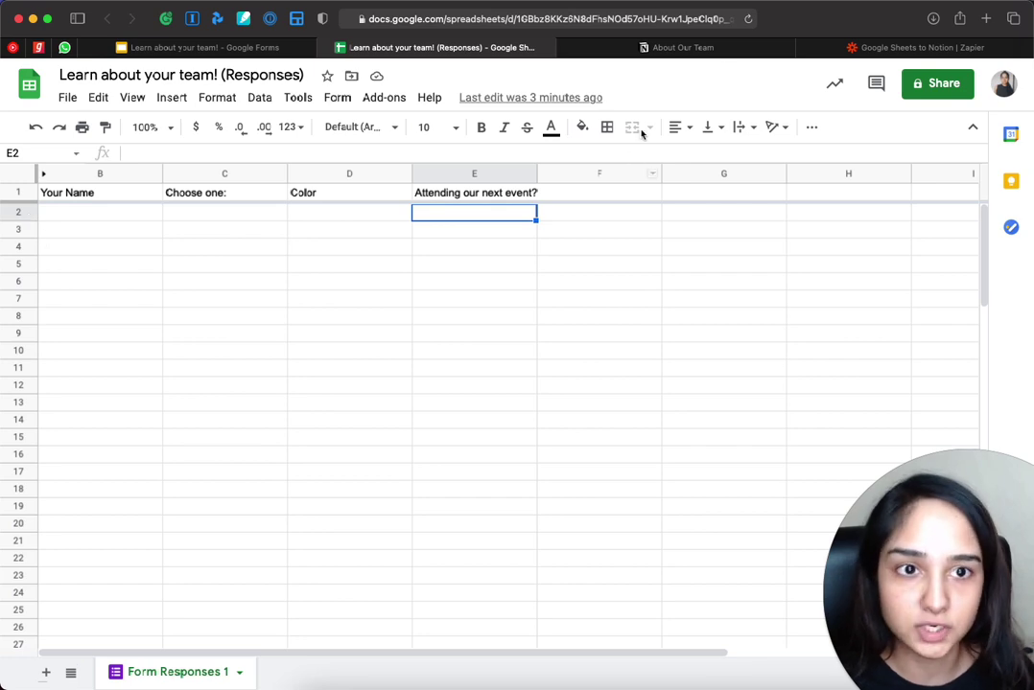
pyautogui.click(721, 48)
pyautogui.scroll(-2, 388, 480)
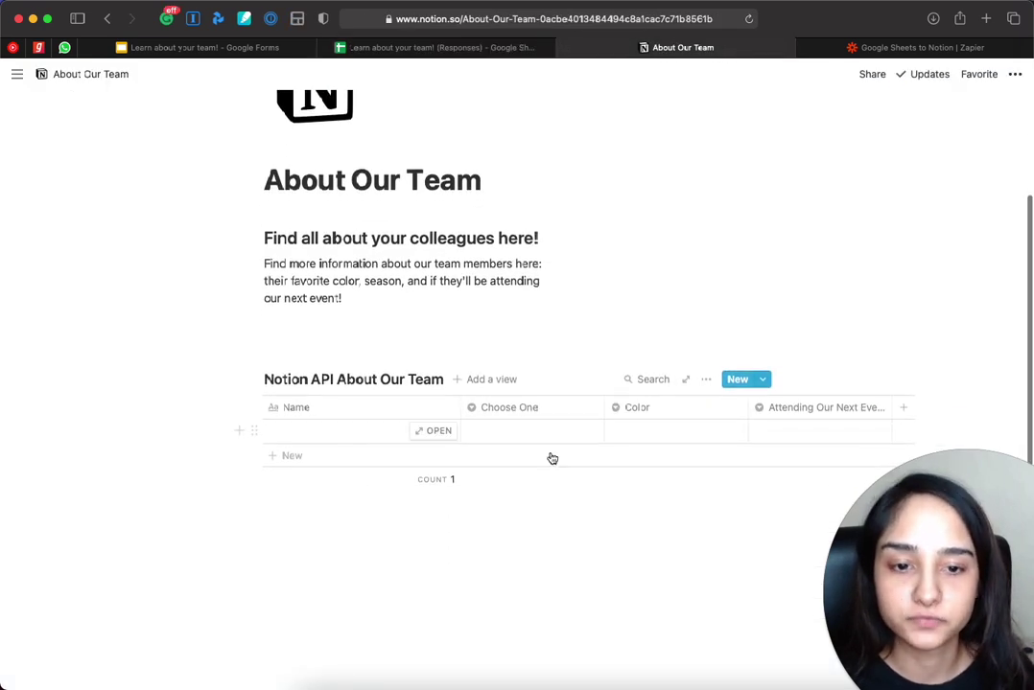
pyautogui.click(902, 48)
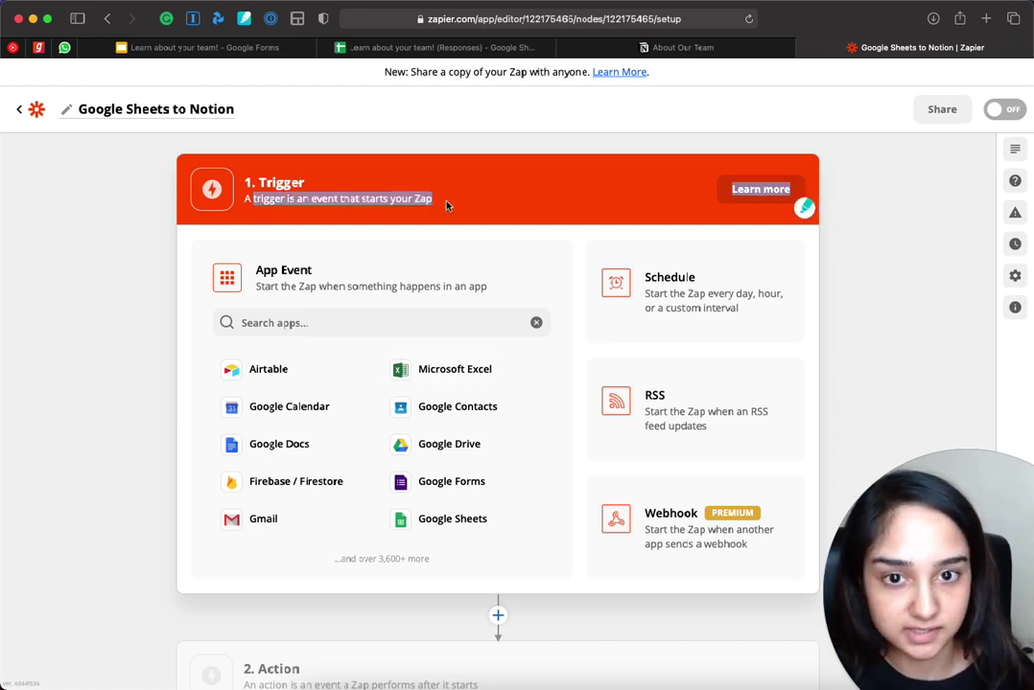
pyautogui.click(403, 48)
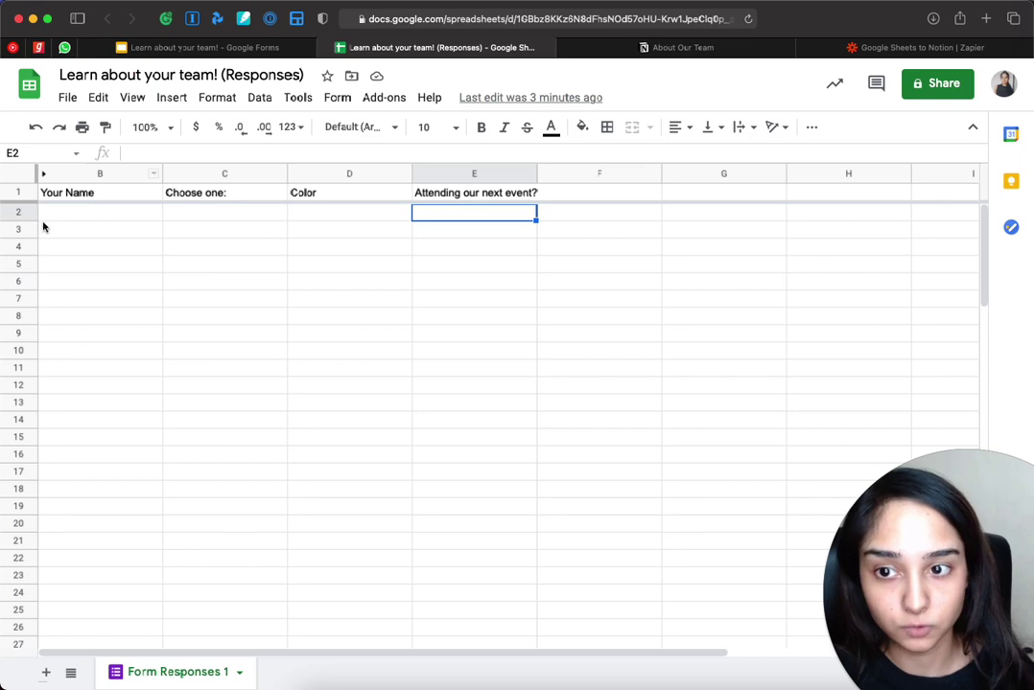
# Step: Return to Zapier, set the trigger to Google Sheets with the New Spreadsheet Row event, and continue to the account choice
pyautogui.click(923, 48)
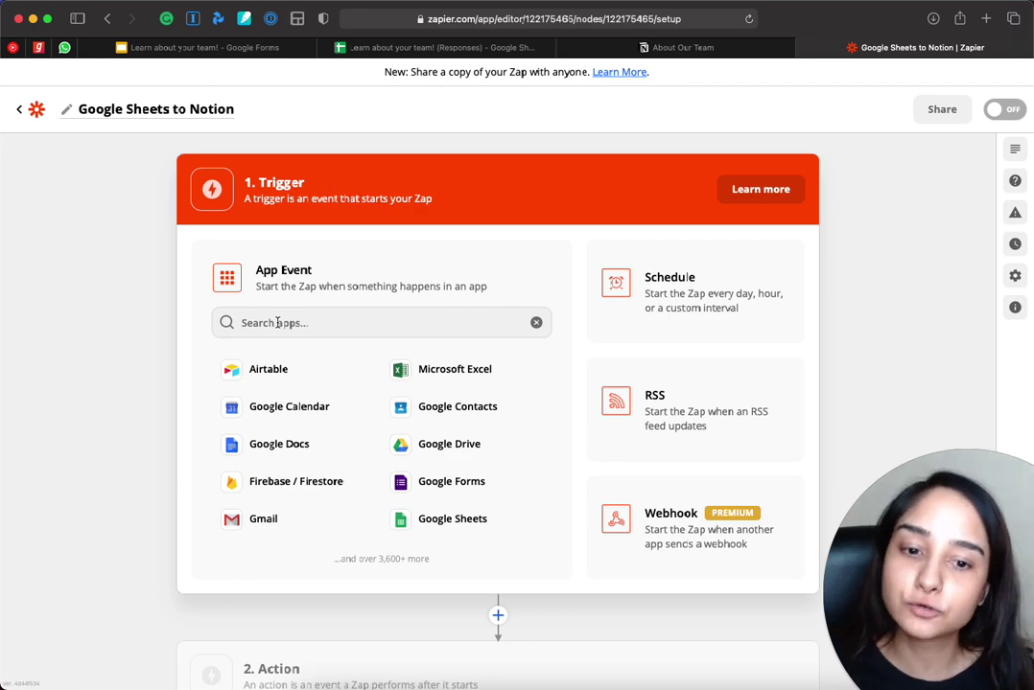
pyautogui.scroll(-2, 278, 322)
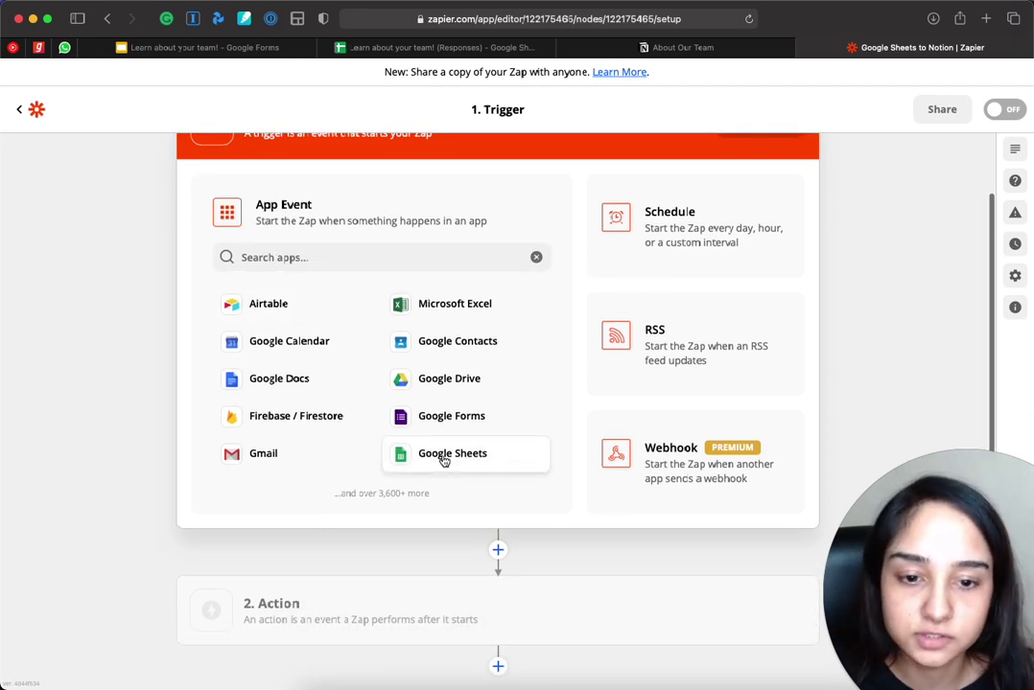
pyautogui.click(441, 456)
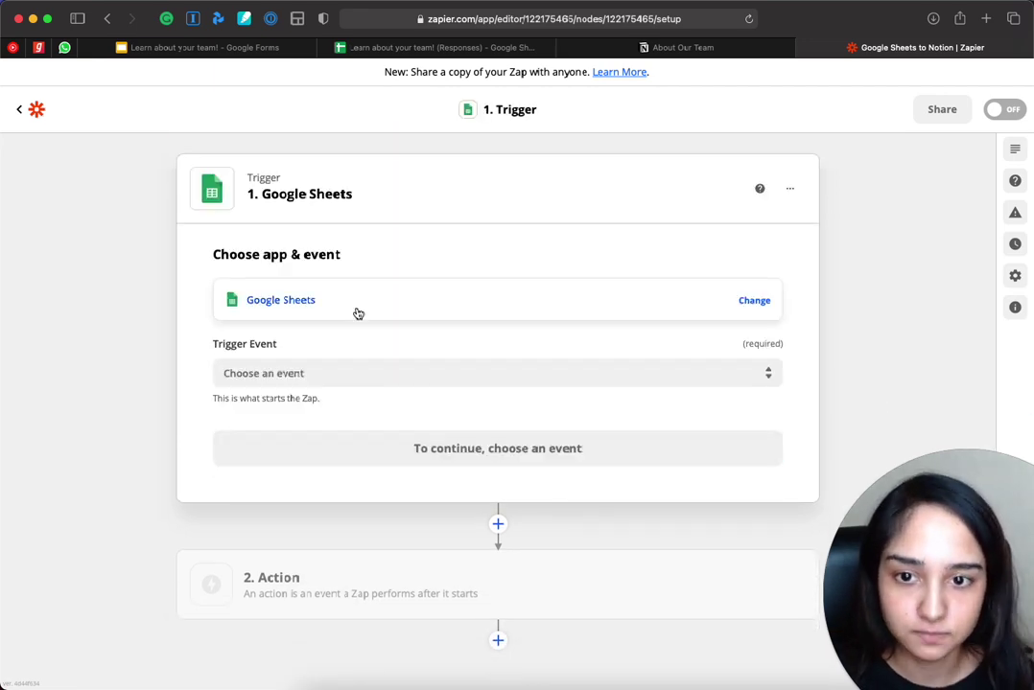
pyautogui.click(323, 382)
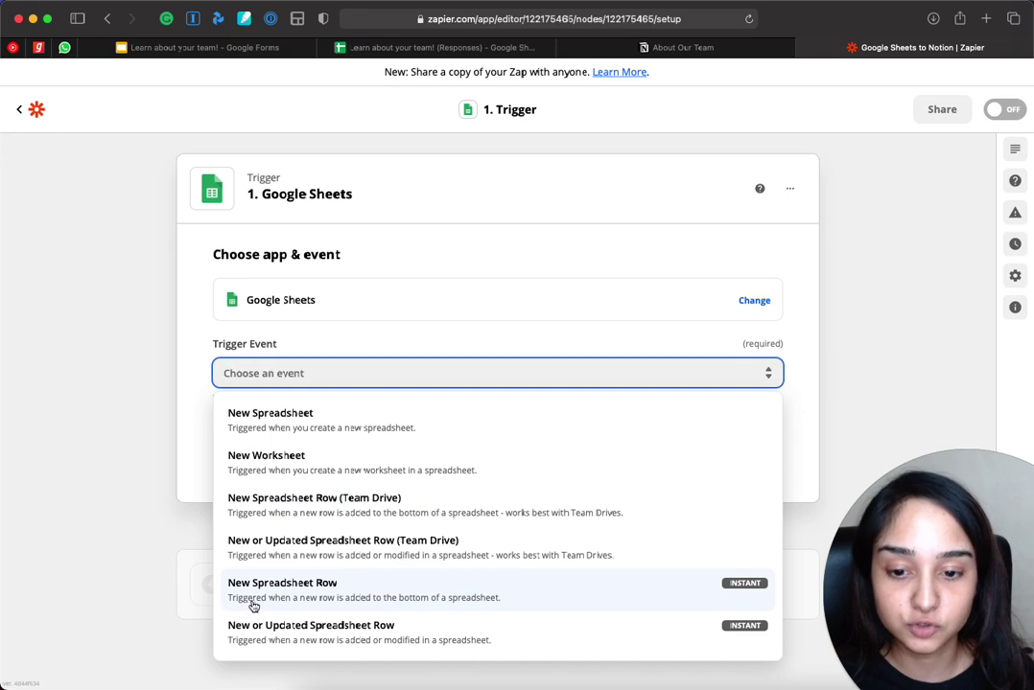
pyautogui.click(374, 591)
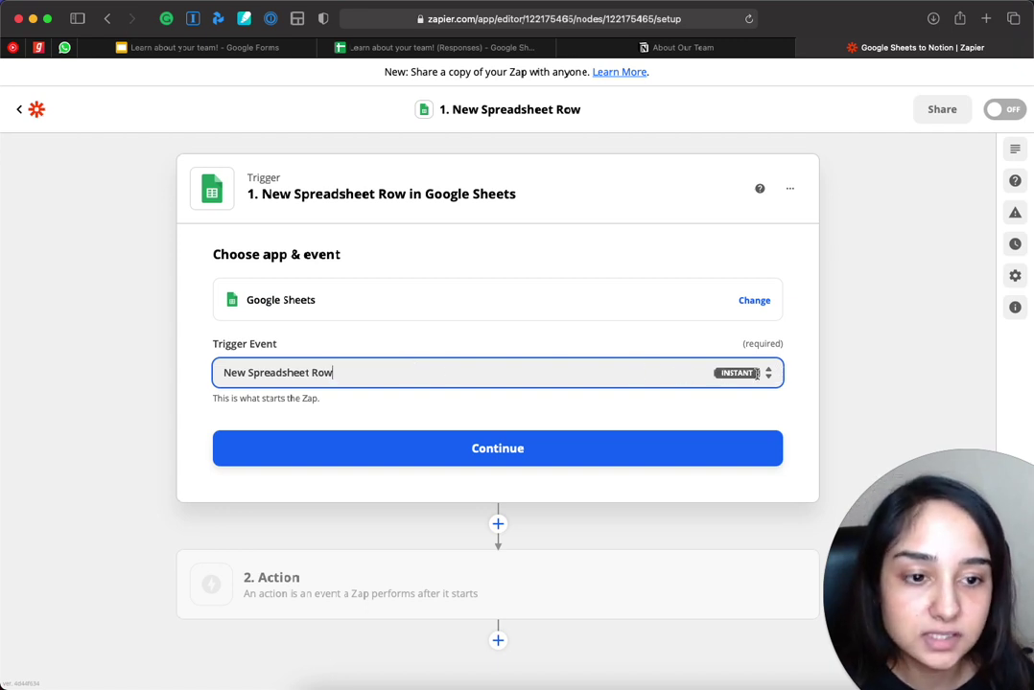
pyautogui.click(687, 452)
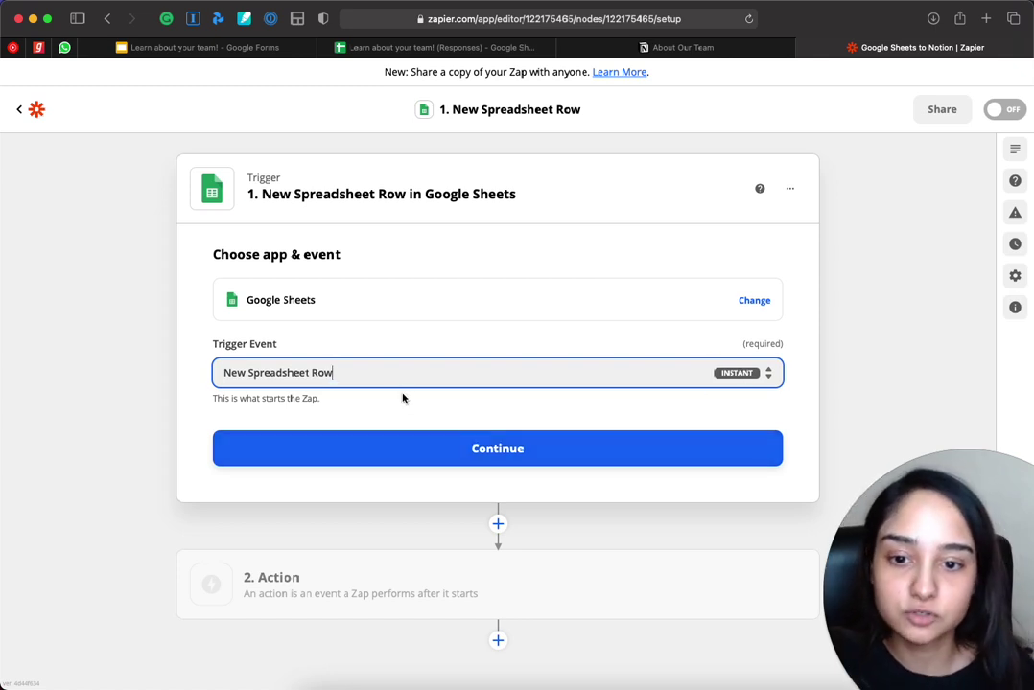
pyautogui.click(453, 451)
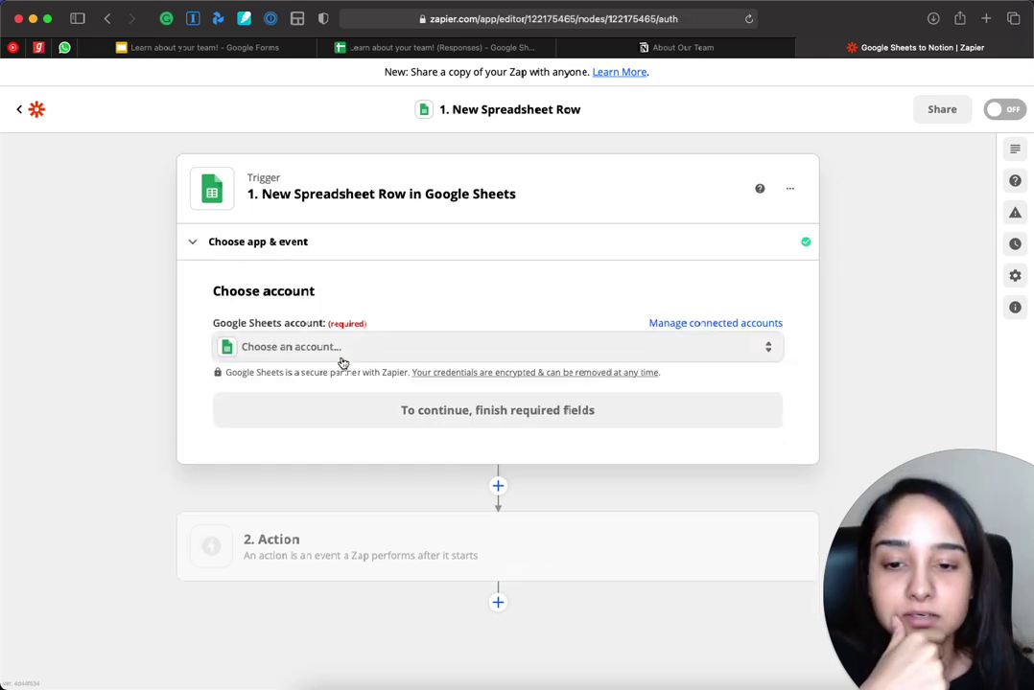
# Step: Select the Google Sheets account used in 1 Zap and choose Learn about your team! (Responses) as the trigger's spreadsheet
pyautogui.click(352, 349)
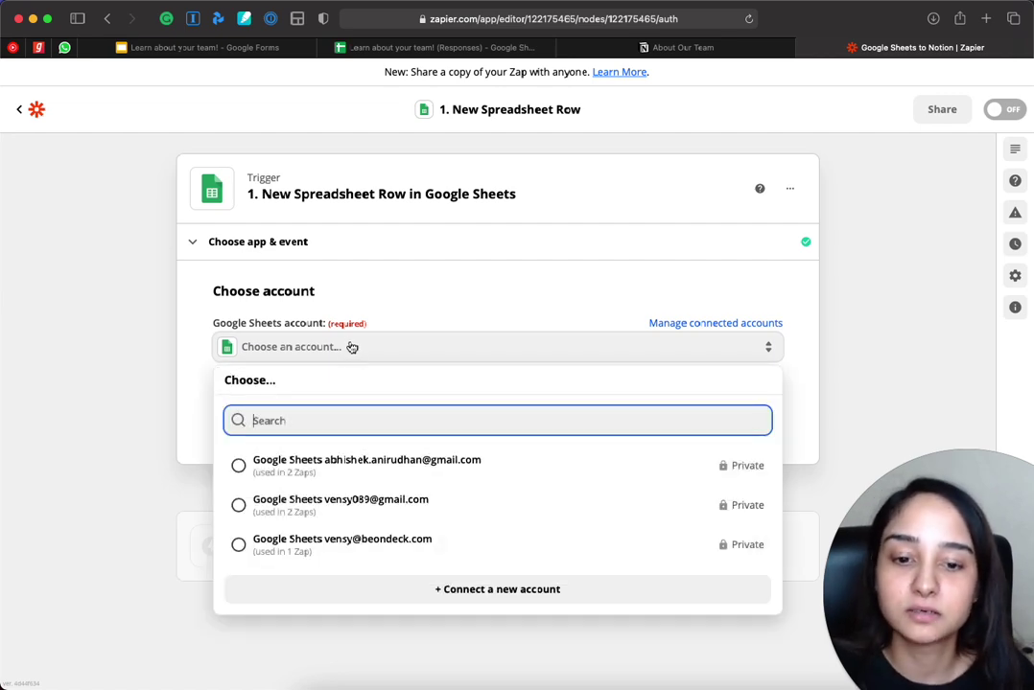
pyautogui.click(368, 545)
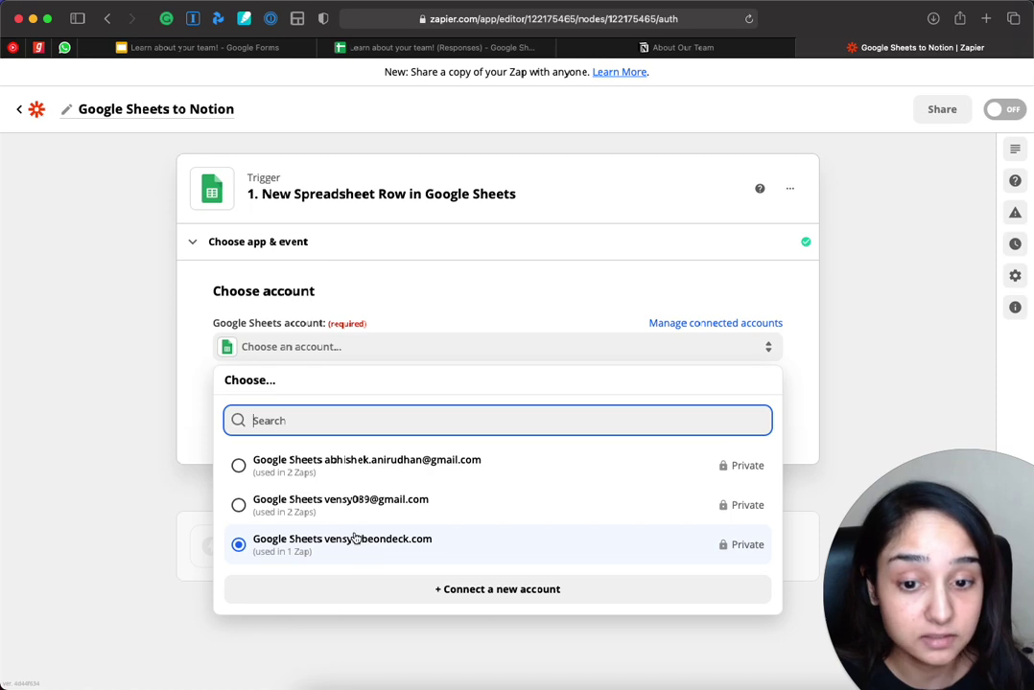
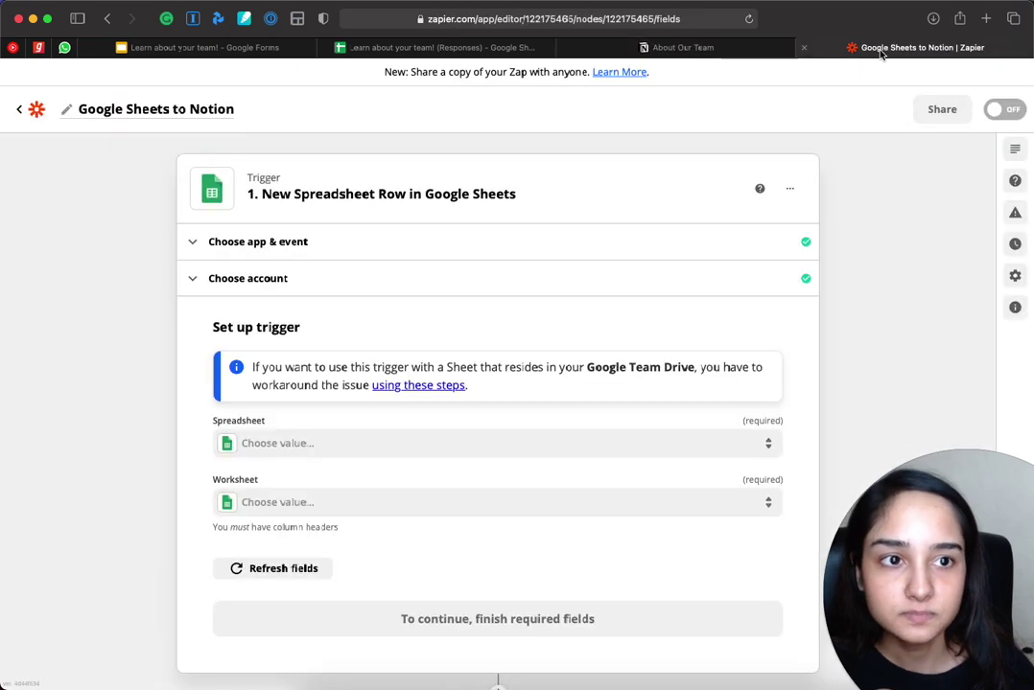
pyautogui.scroll(-2, 381, 422)
pyautogui.click(366, 403)
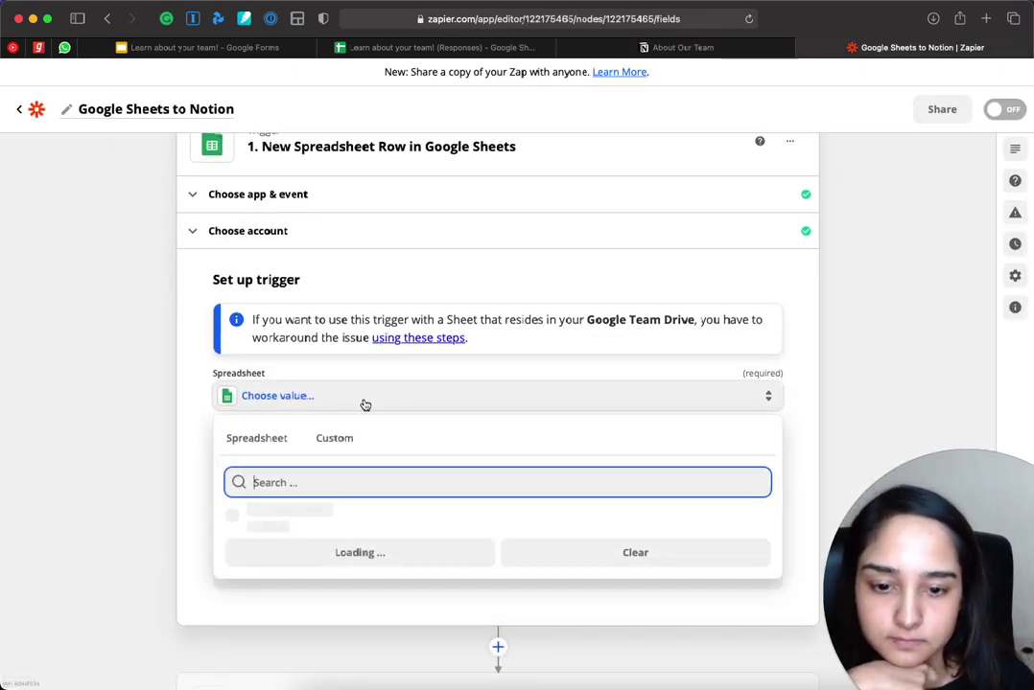
pyautogui.click(341, 558)
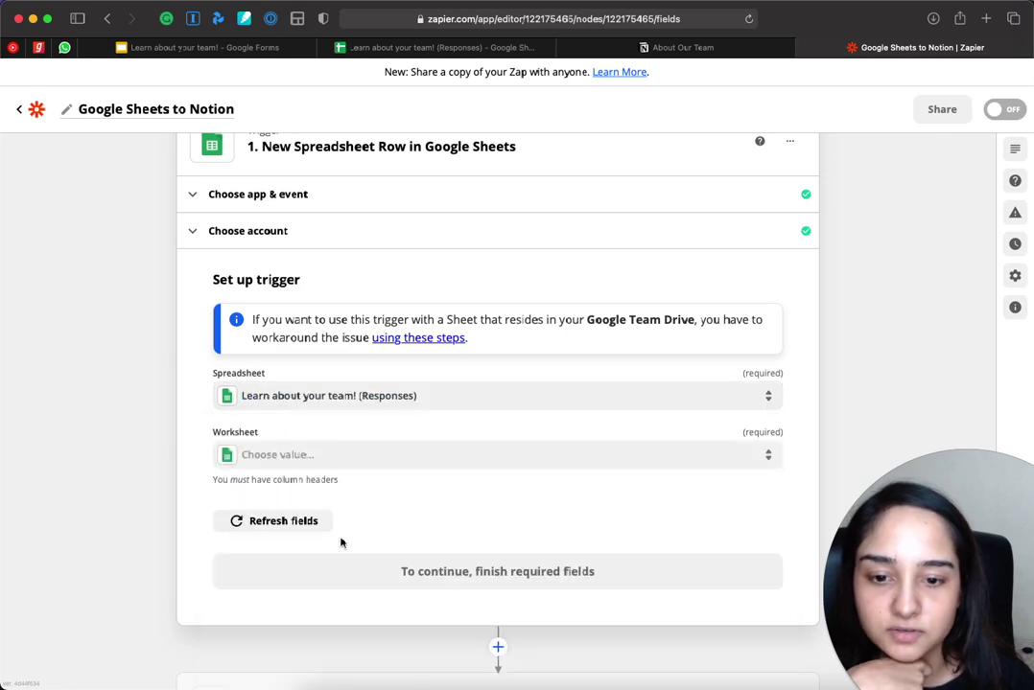
pyautogui.click(347, 464)
# Step: Switch to the responses spreadsheet in Google Sheets, add two blank sheets, and return to the Form Responses 1 sheet
pyautogui.click(384, 47)
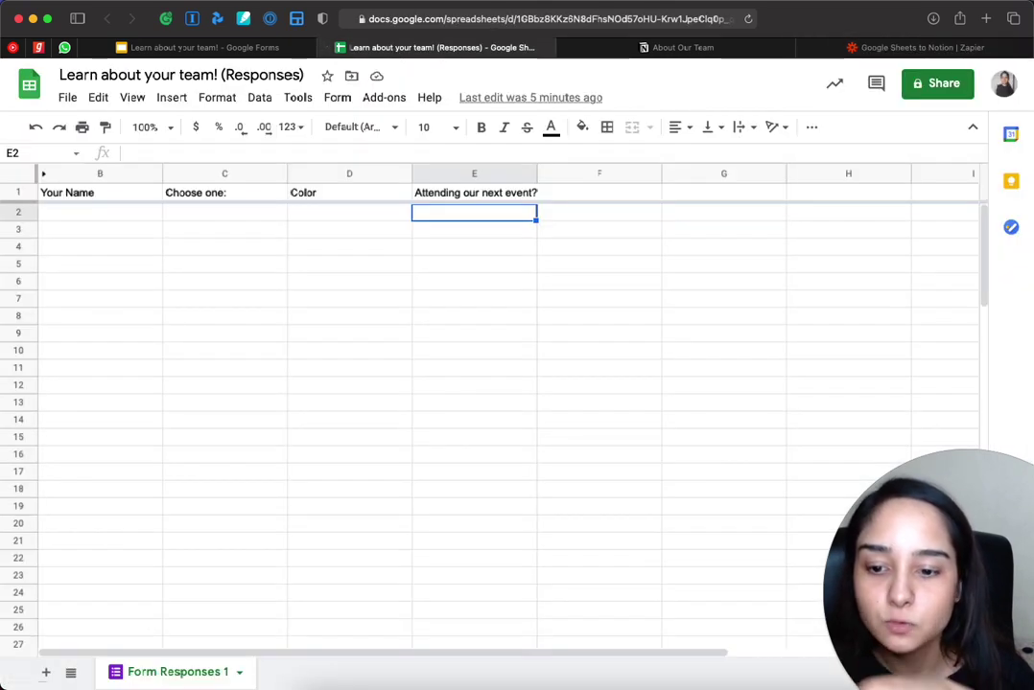
pyautogui.click(44, 673)
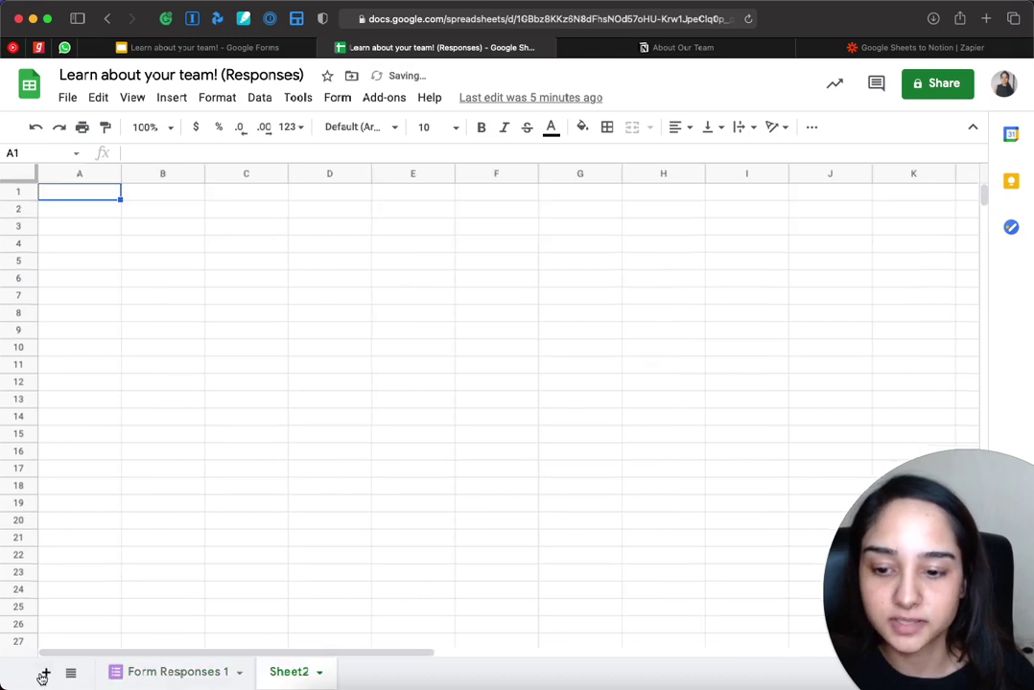
pyautogui.click(44, 673)
pyautogui.click(181, 677)
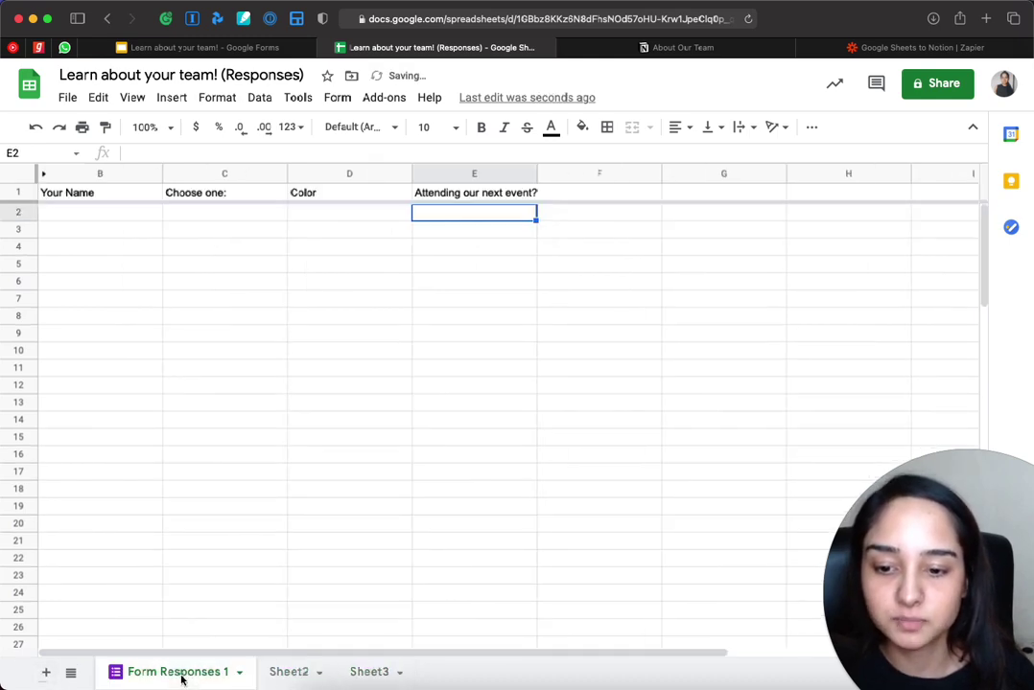
# Step: Back in Zapier, refresh the trigger fields, set the worksheet to Form Responses 1, and continue to the trigger test
pyautogui.click(897, 47)
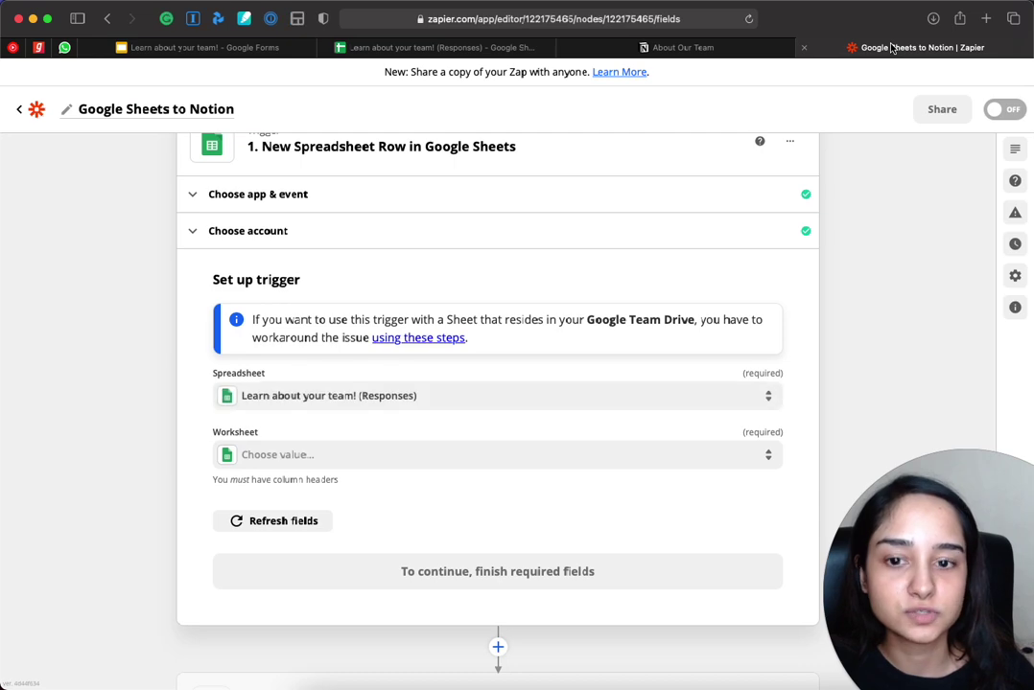
pyautogui.click(266, 523)
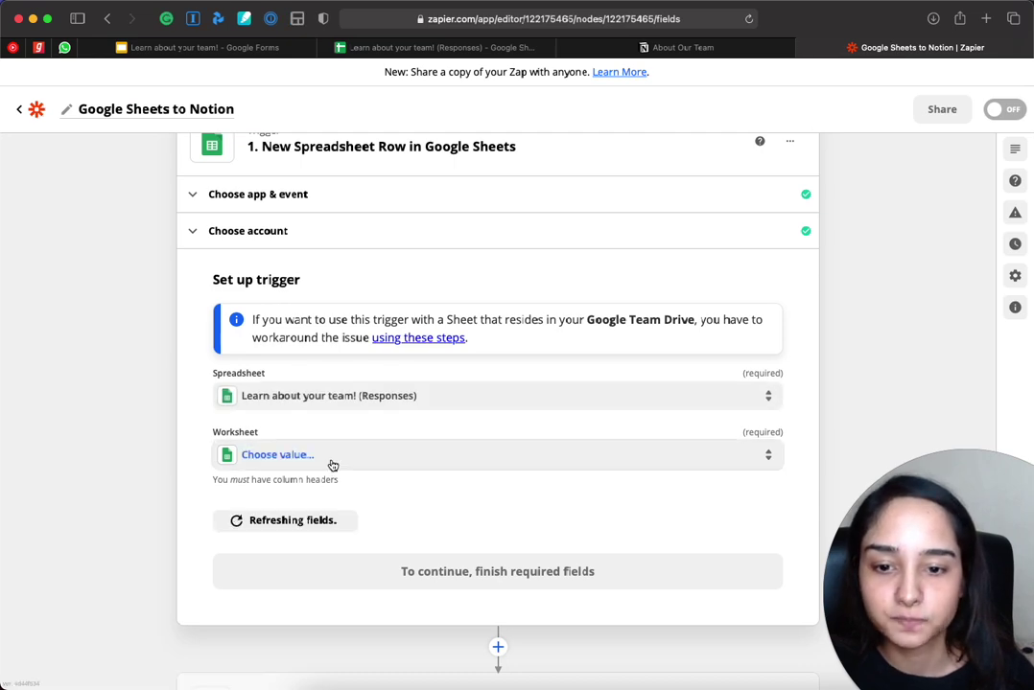
pyautogui.click(334, 463)
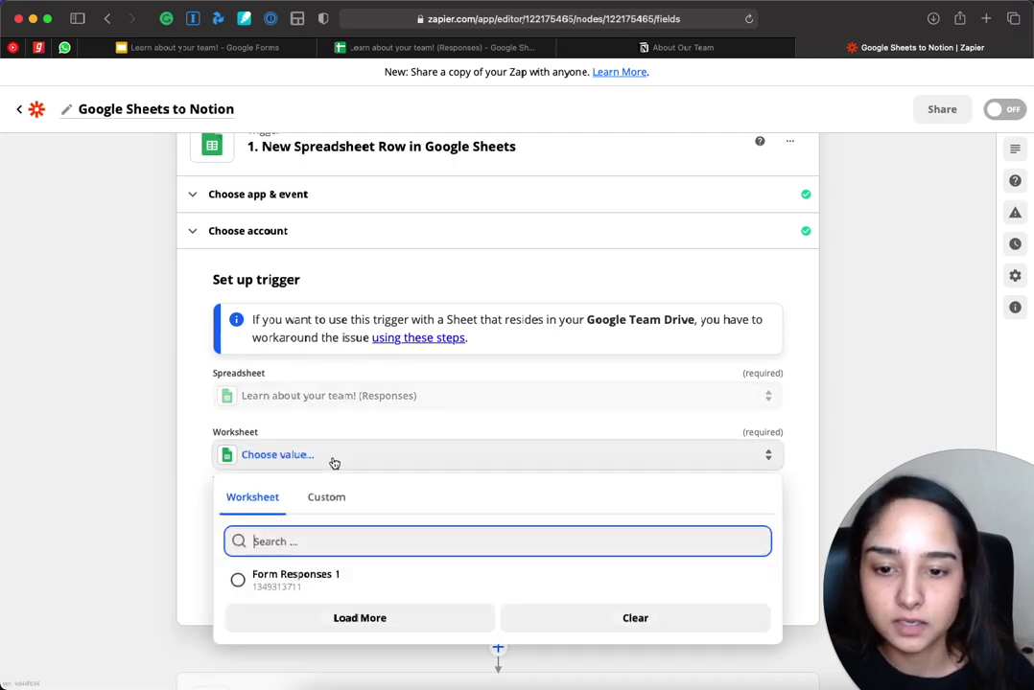
pyautogui.click(314, 587)
pyautogui.click(327, 458)
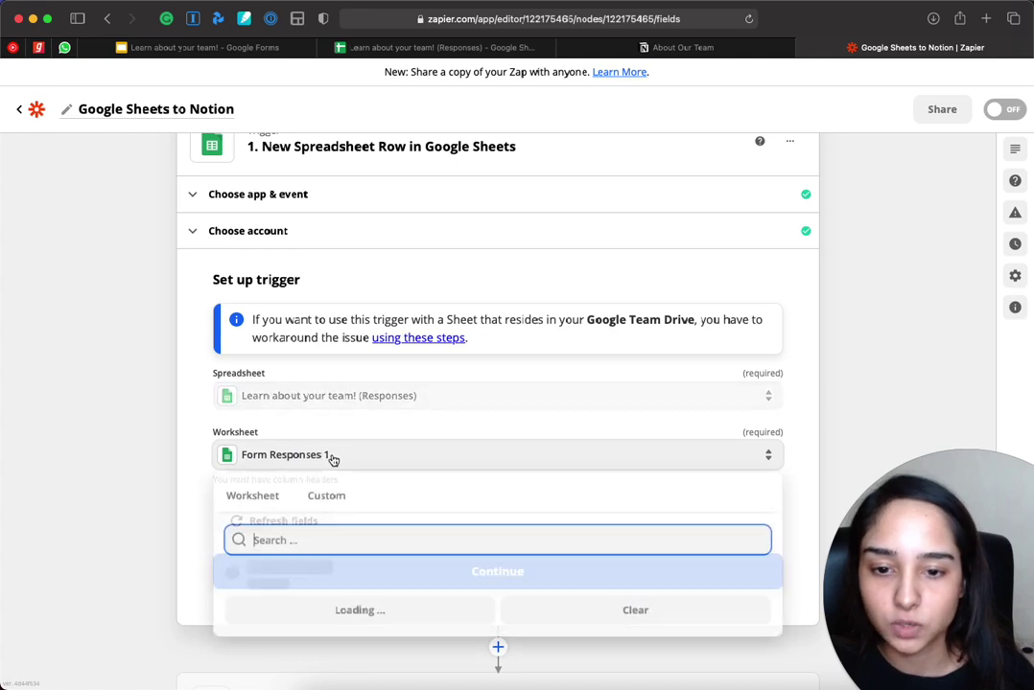
pyautogui.scroll(-2, 317, 575)
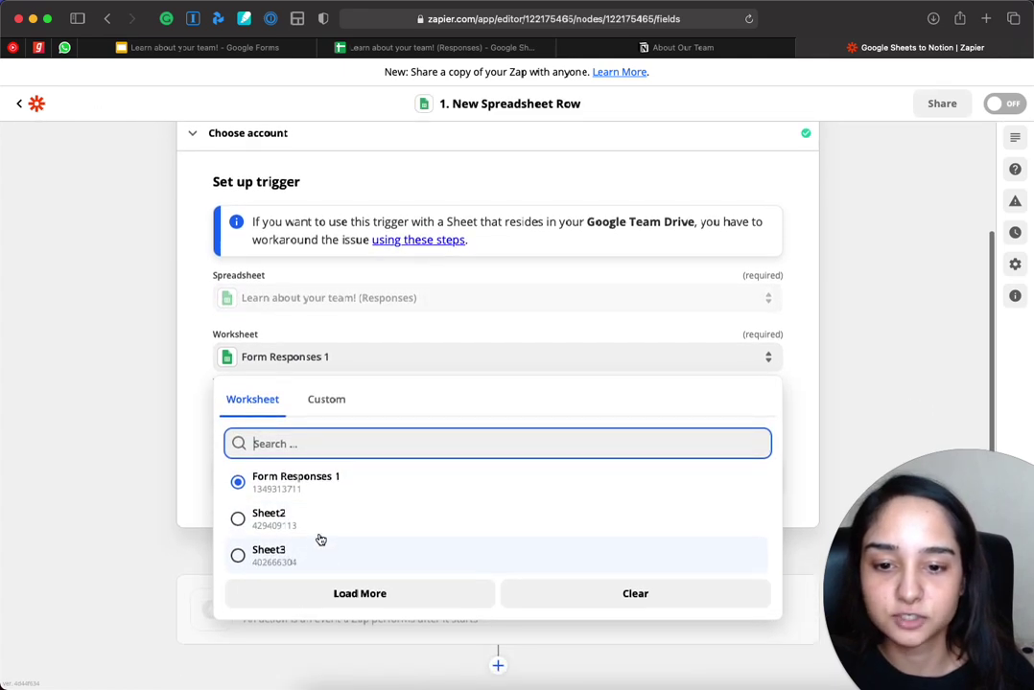
pyautogui.click(330, 488)
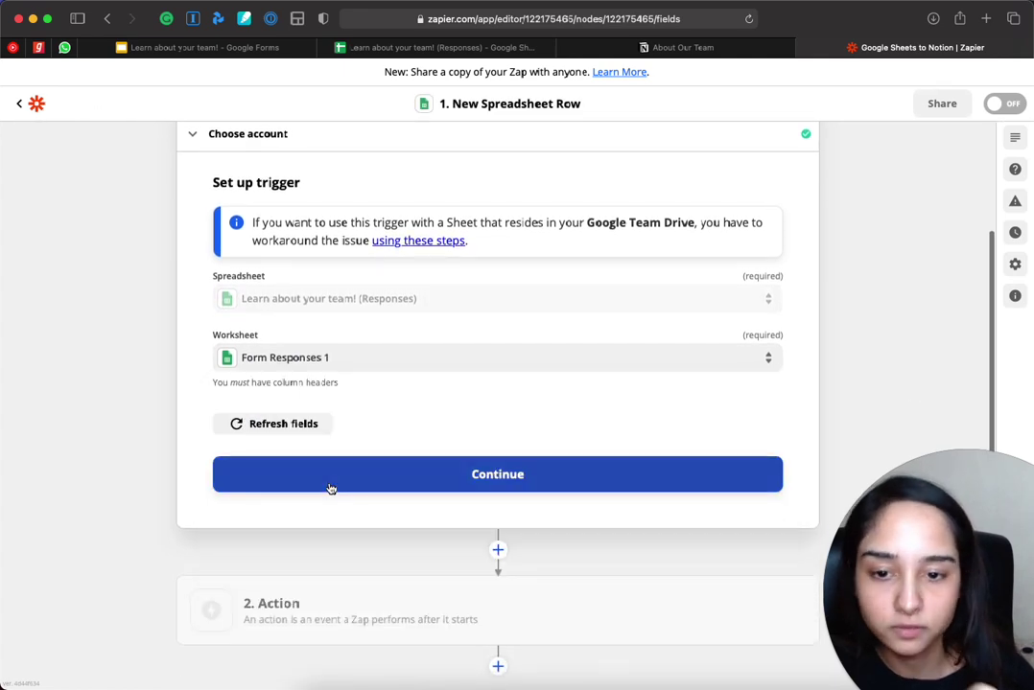
pyautogui.click(406, 479)
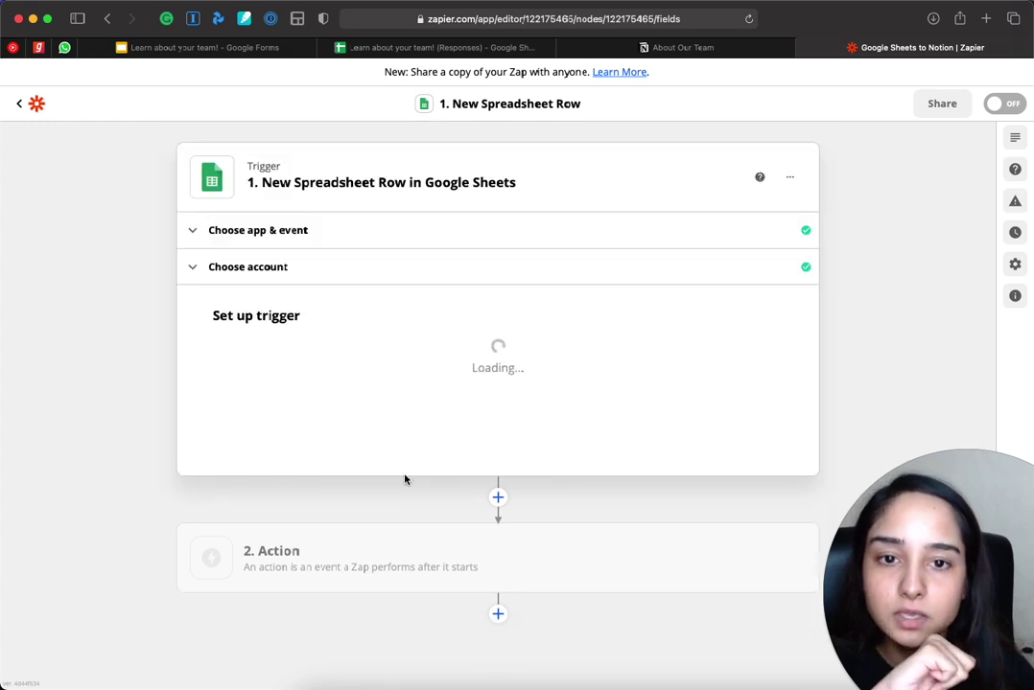
# Step: Check the Form Responses 1 sheet in Google Sheets, then examine the trigger test section in Zapier
pyautogui.click(436, 48)
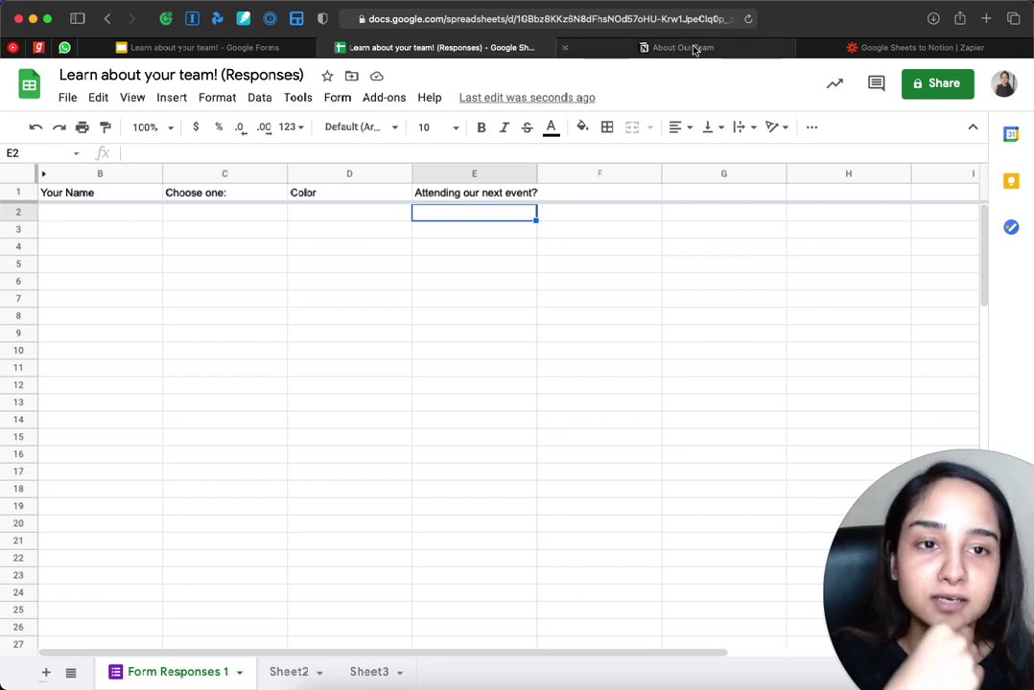
pyautogui.moveTo(694, 50)
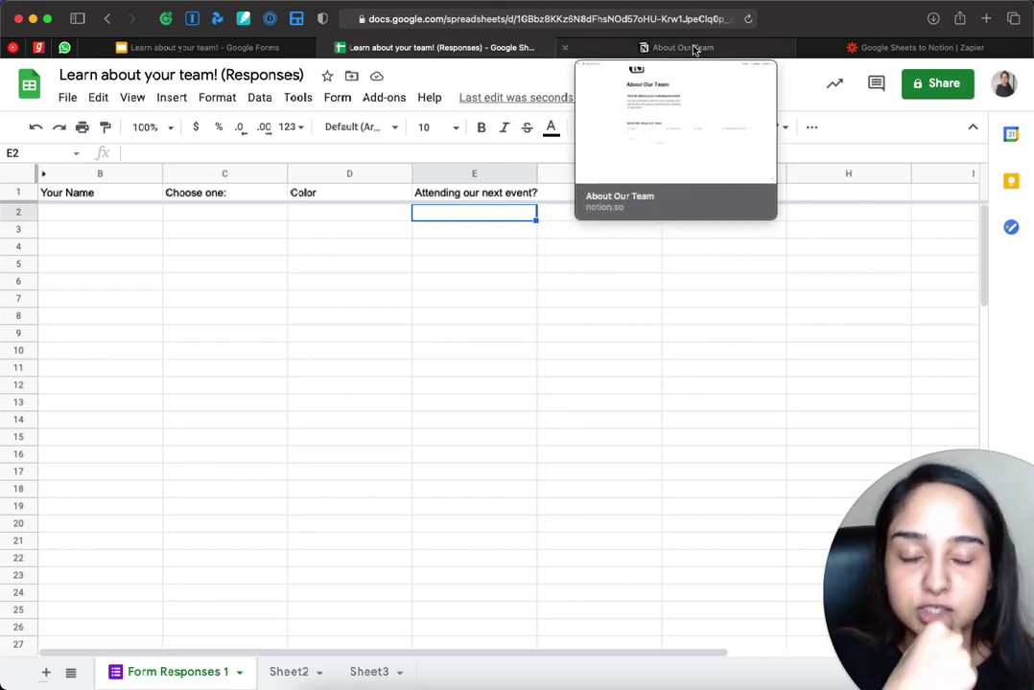
pyautogui.click(906, 47)
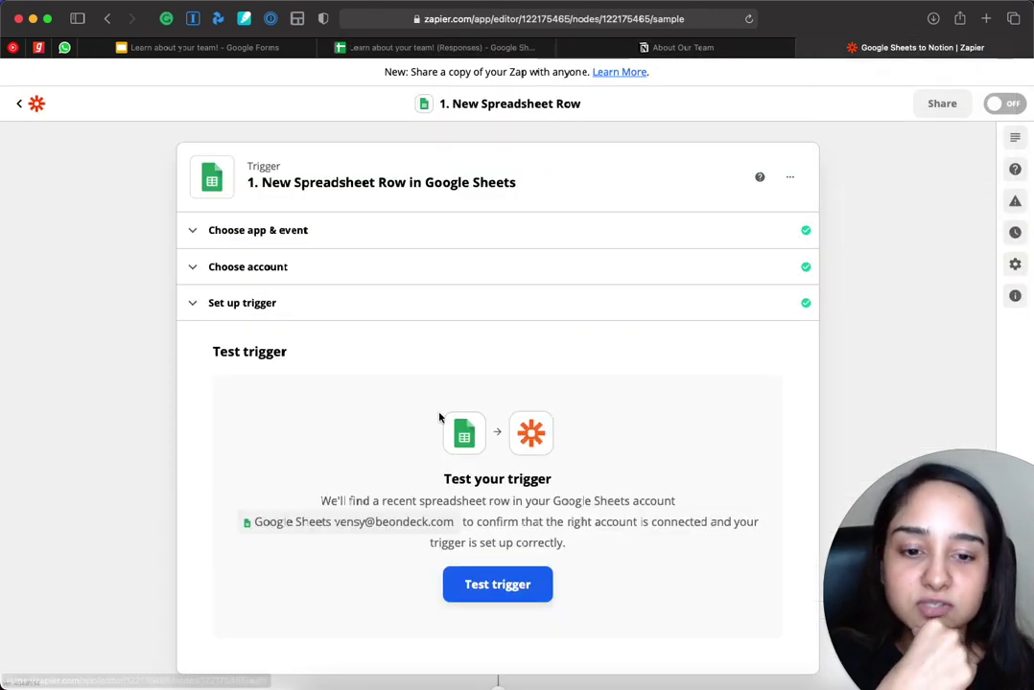
pyautogui.scroll(-1, 351, 379)
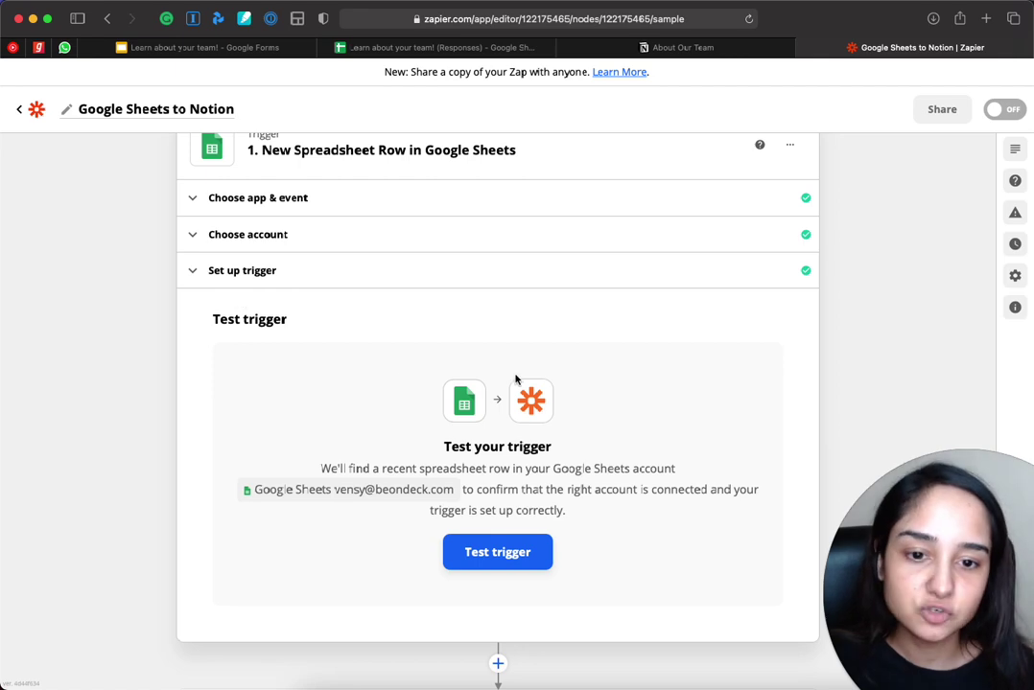
# Step: Review the trigger's app, account and spreadsheet settings in Zapier, continuing through each section back to the trigger test
pyautogui.scroll(2, 498, 369)
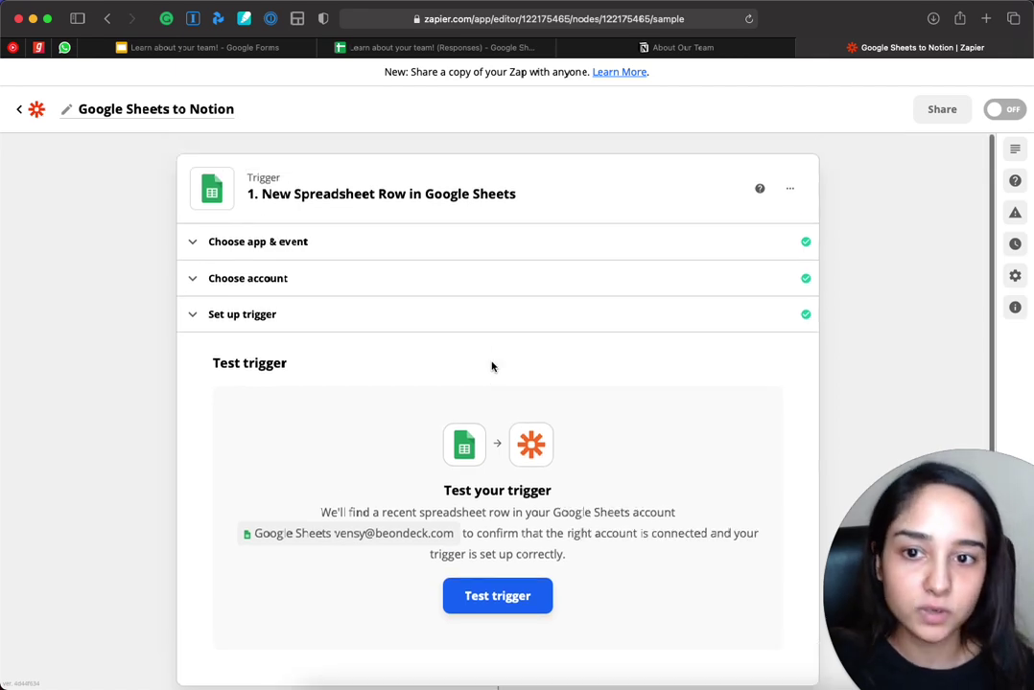
pyautogui.click(395, 252)
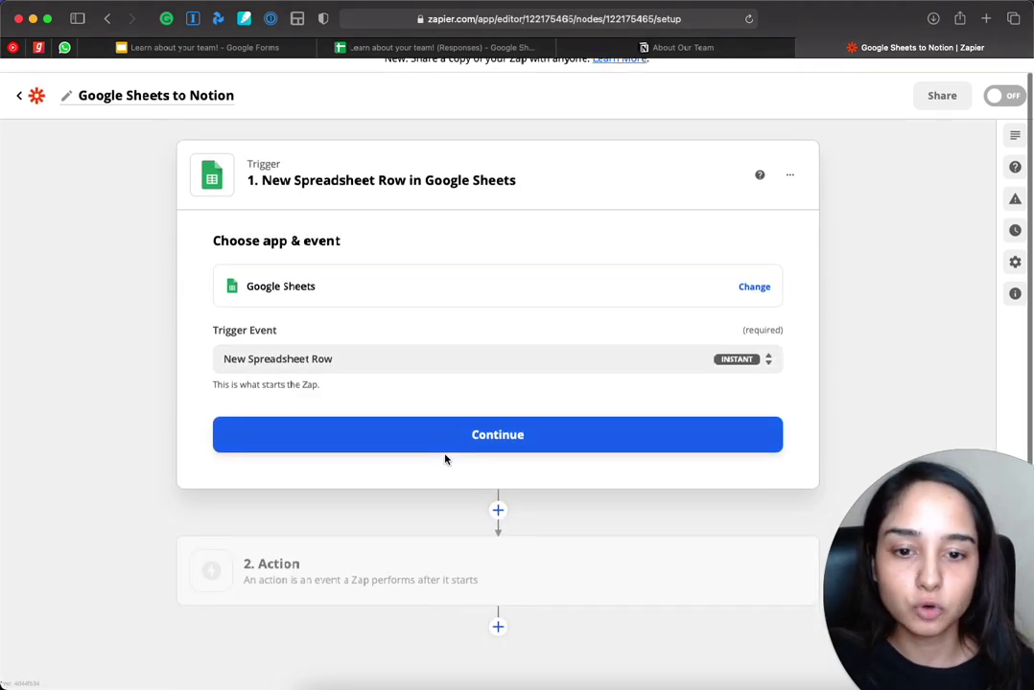
pyautogui.click(449, 443)
pyautogui.click(449, 422)
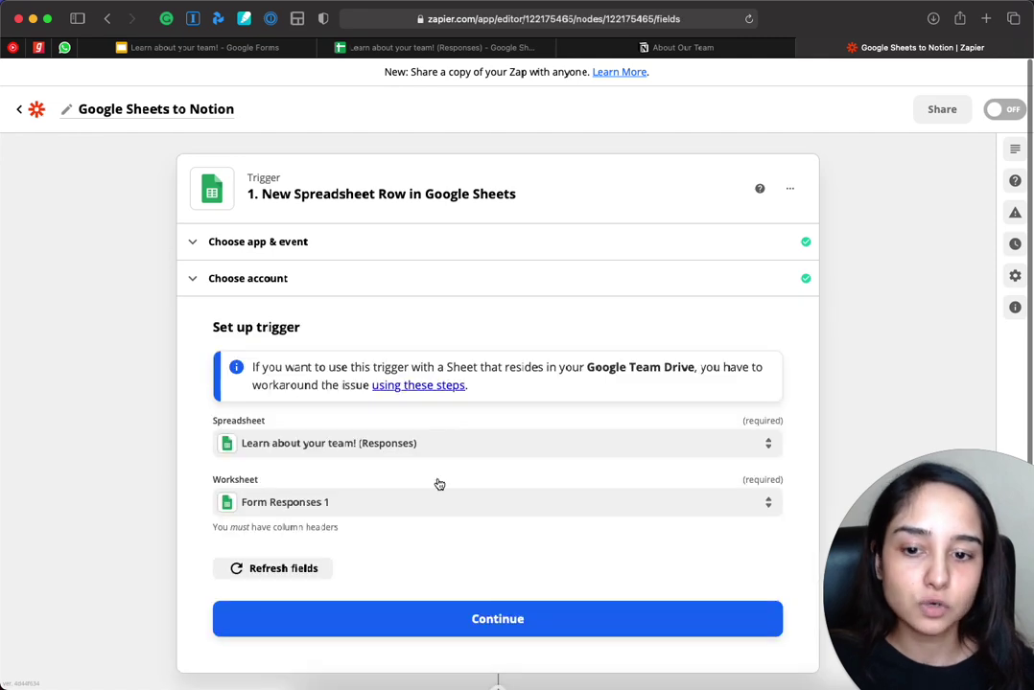
pyautogui.scroll(-3, 439, 482)
pyautogui.click(482, 487)
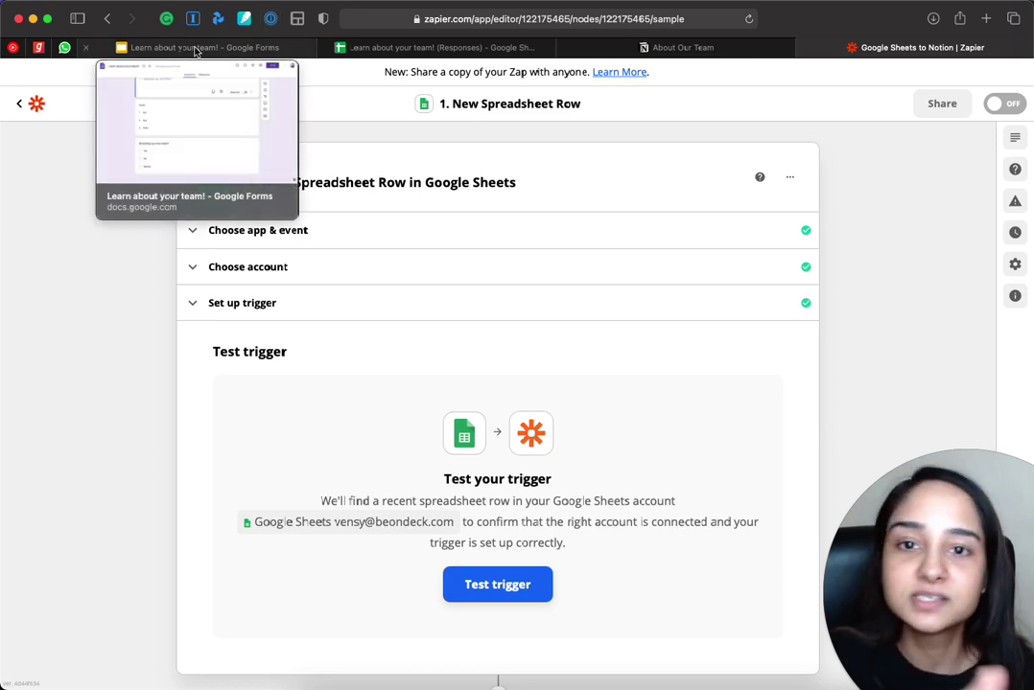
# Step: Switch to the Learn about your team! form in Google Forms, preview it, and enter a first name under Your Name
pyautogui.click(196, 48)
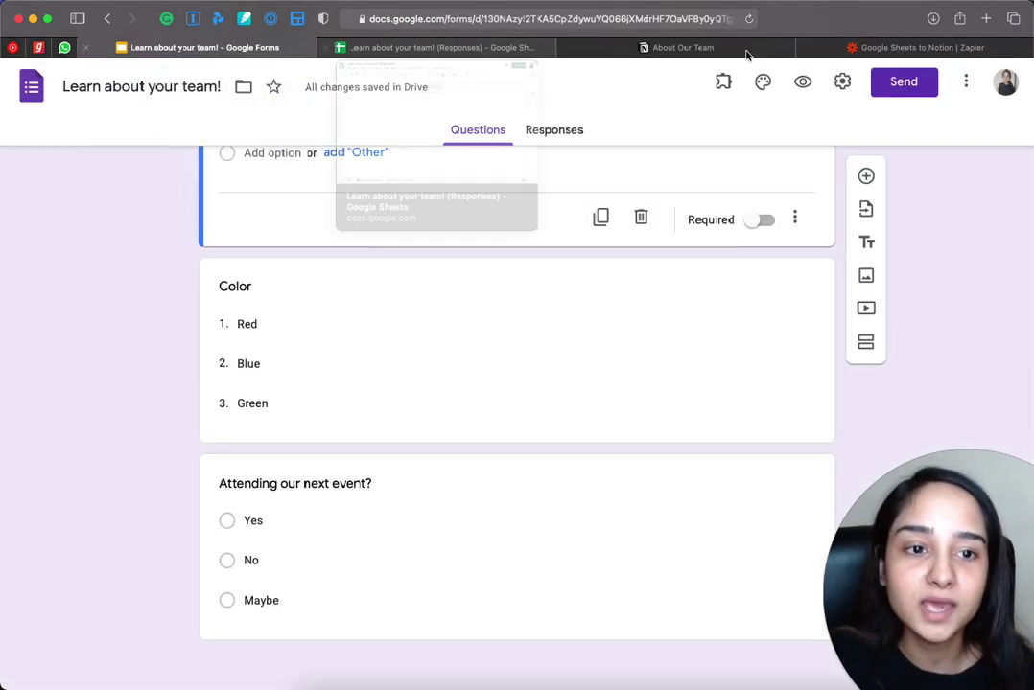
pyautogui.click(802, 82)
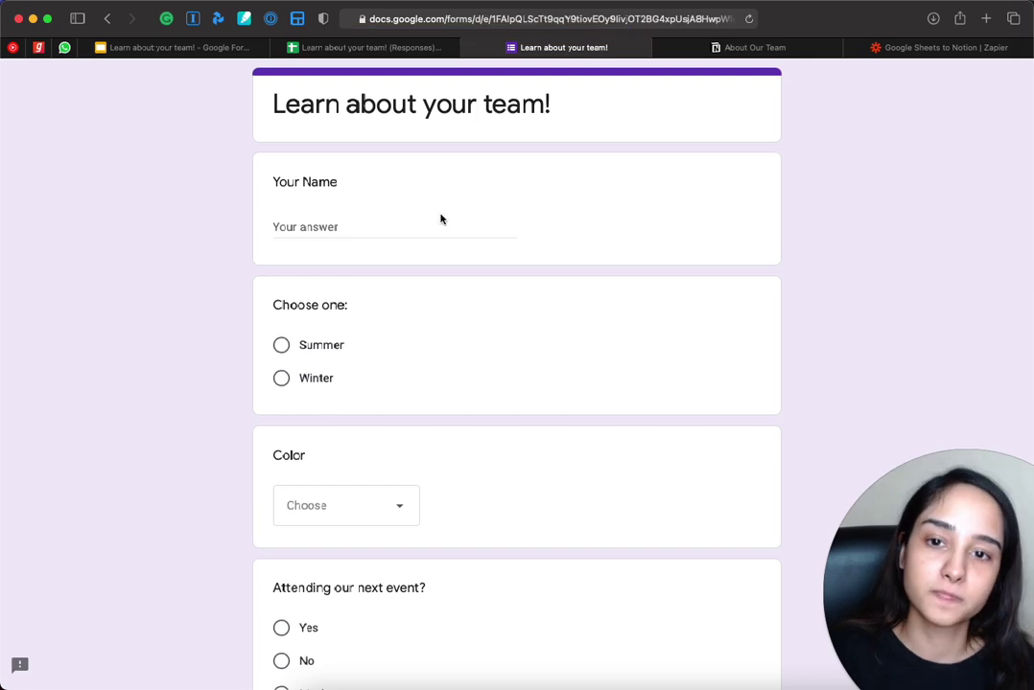
pyautogui.scroll(-1, 441, 217)
pyautogui.click(374, 187)
pyautogui.write('Vensy')
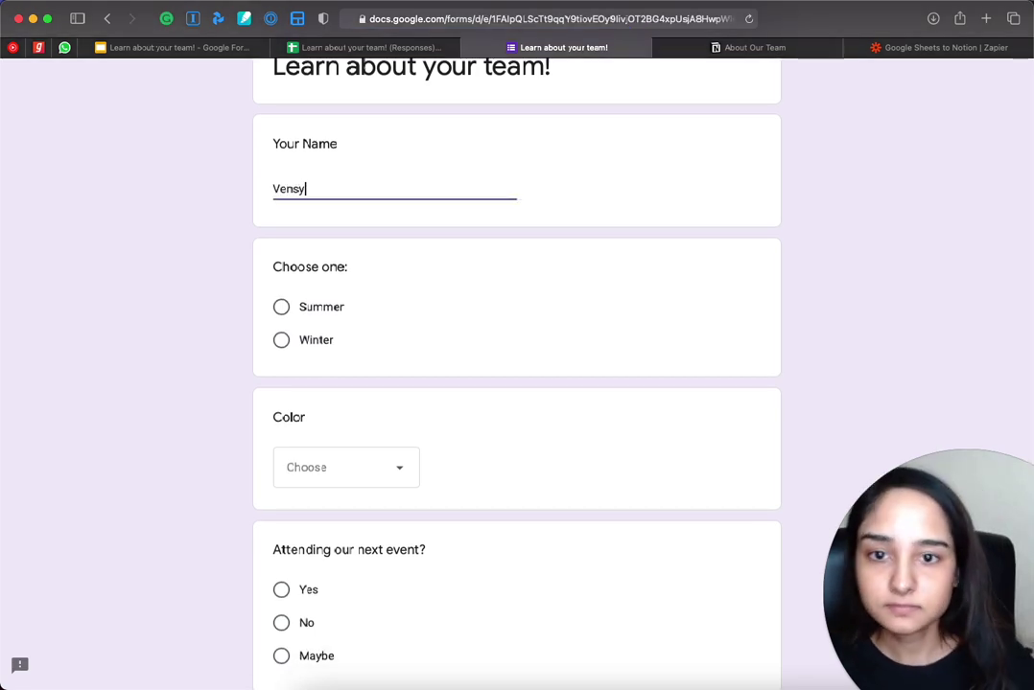
# Step: Answer the form with Winter, color Blue and Yes for attending the next event, and submit the response
pyautogui.click(282, 340)
pyautogui.scroll(-3, 392, 351)
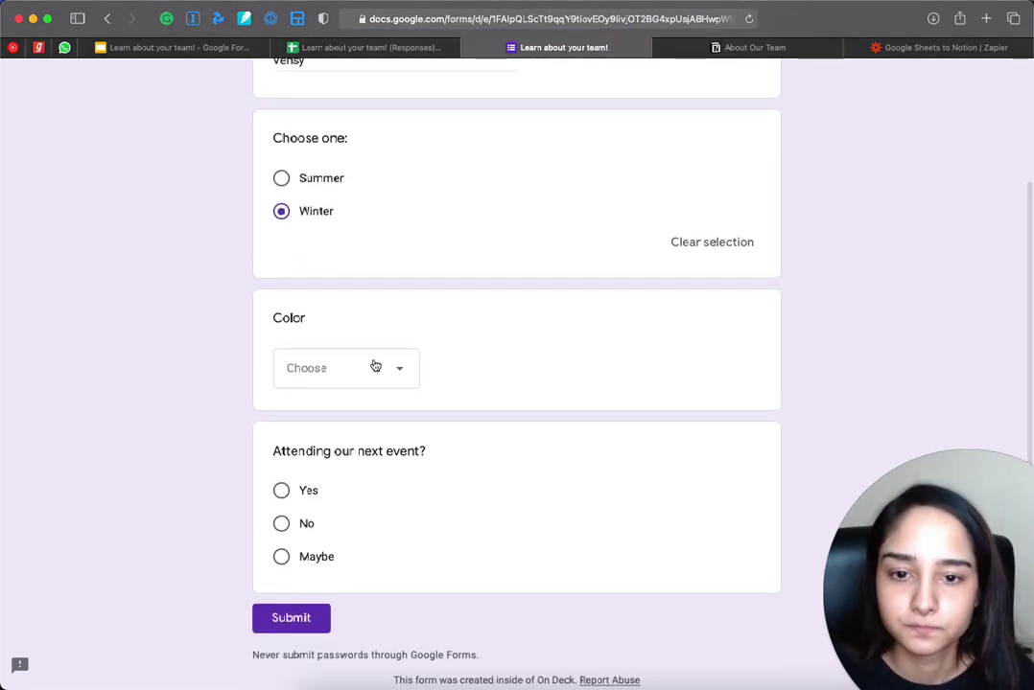
pyautogui.click(374, 366)
pyautogui.click(316, 461)
pyautogui.scroll(-1, 448, 425)
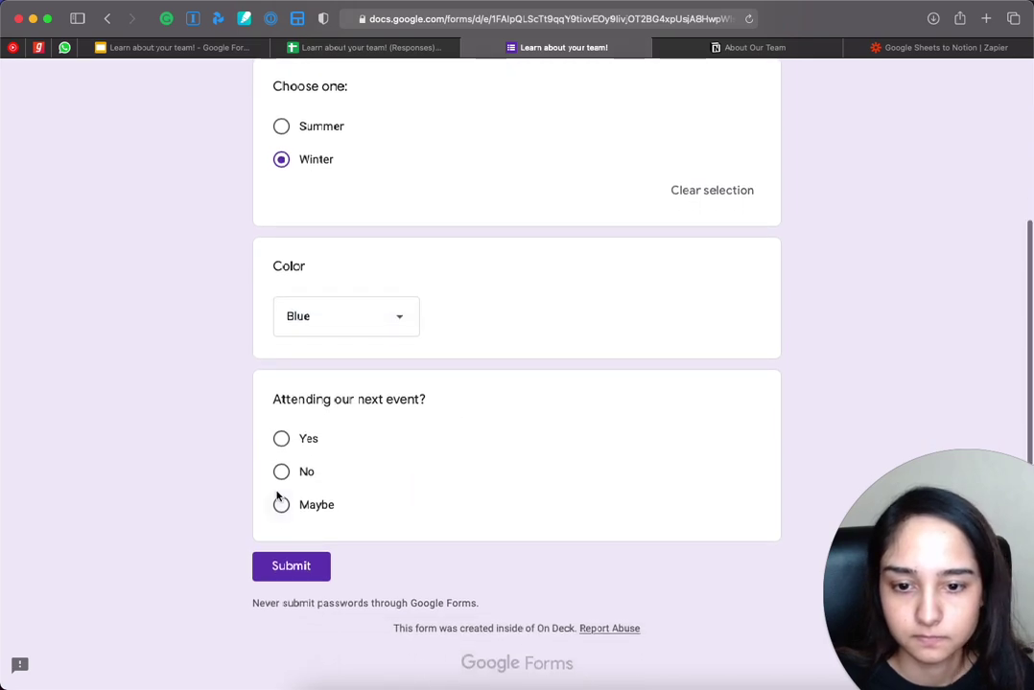
pyautogui.click(281, 437)
pyautogui.click(293, 597)
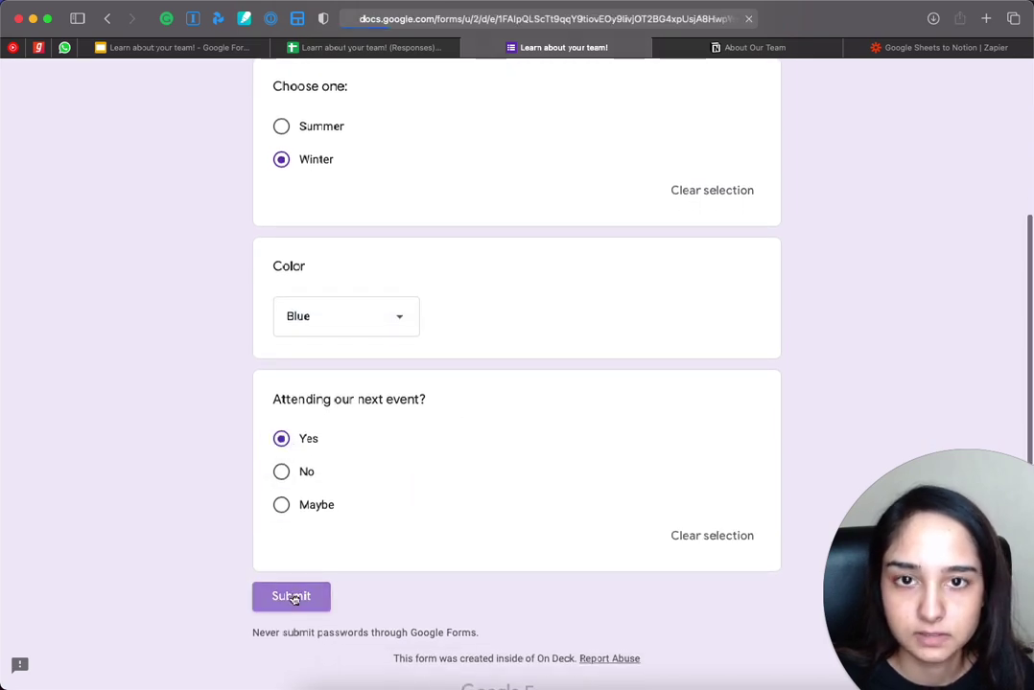
# Step: Switch to the responses spreadsheet in Google Sheets and delete the empty row 2 above the new response
pyautogui.click(359, 48)
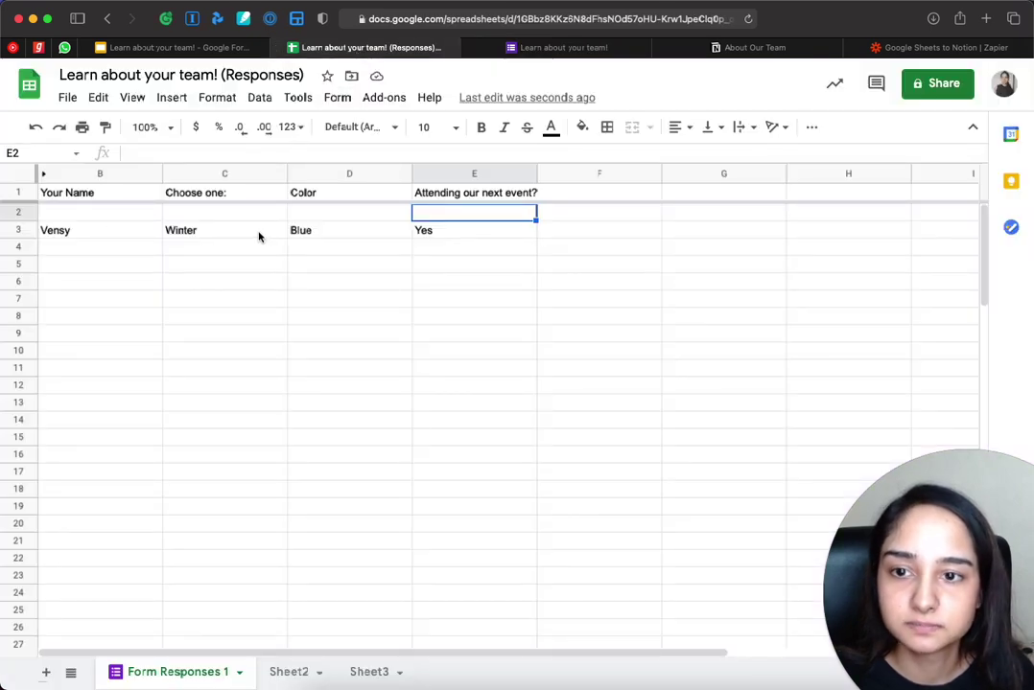
pyautogui.click(17, 213)
pyautogui.rightClick(17, 212)
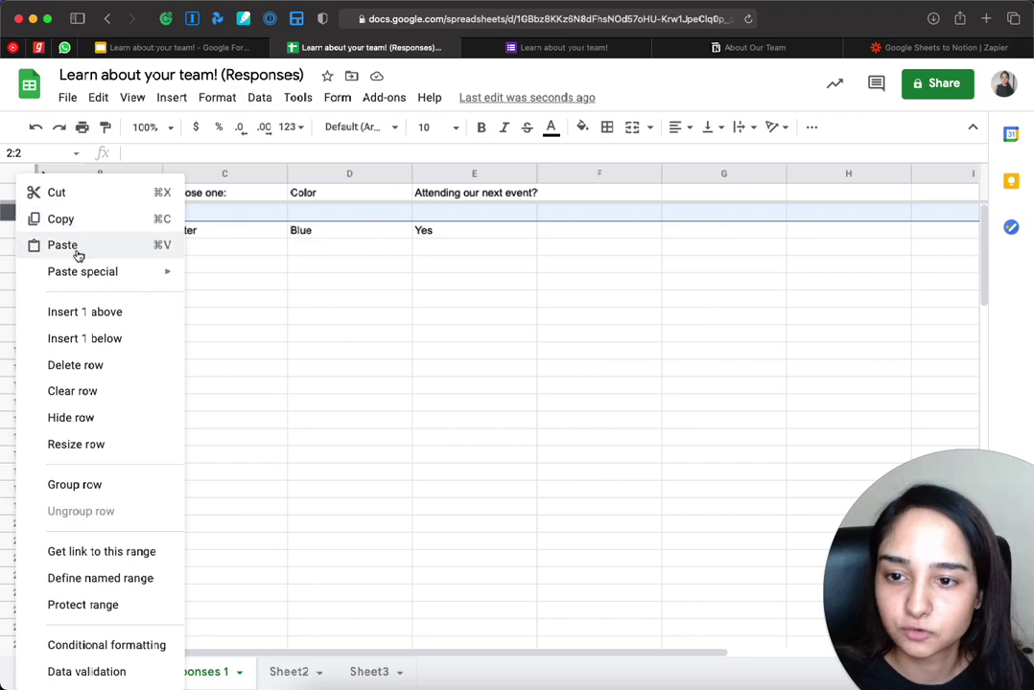
pyautogui.click(64, 365)
pyautogui.click(282, 251)
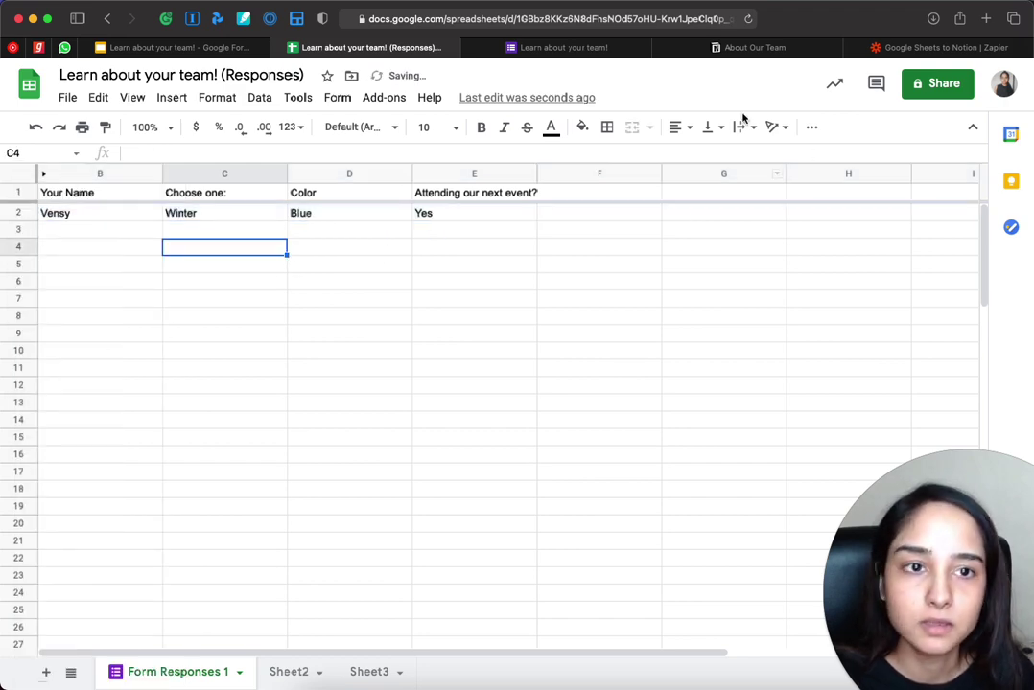
# Step: Return to Zapier and test the New Spreadsheet Row trigger
pyautogui.click(919, 47)
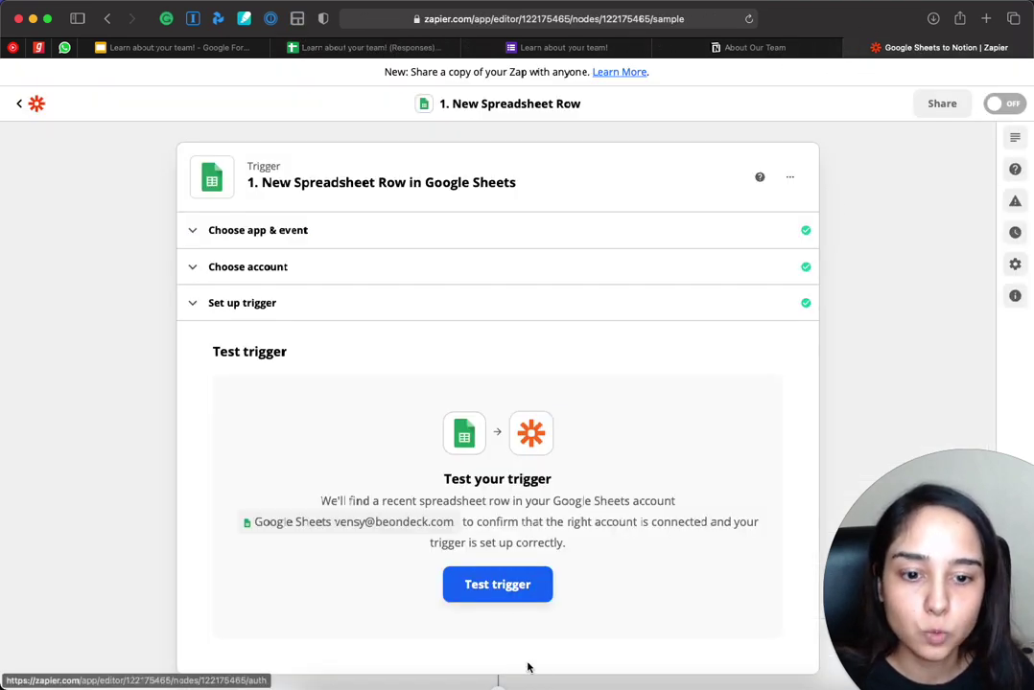
pyautogui.click(497, 585)
pyautogui.scroll(-2, 630, 430)
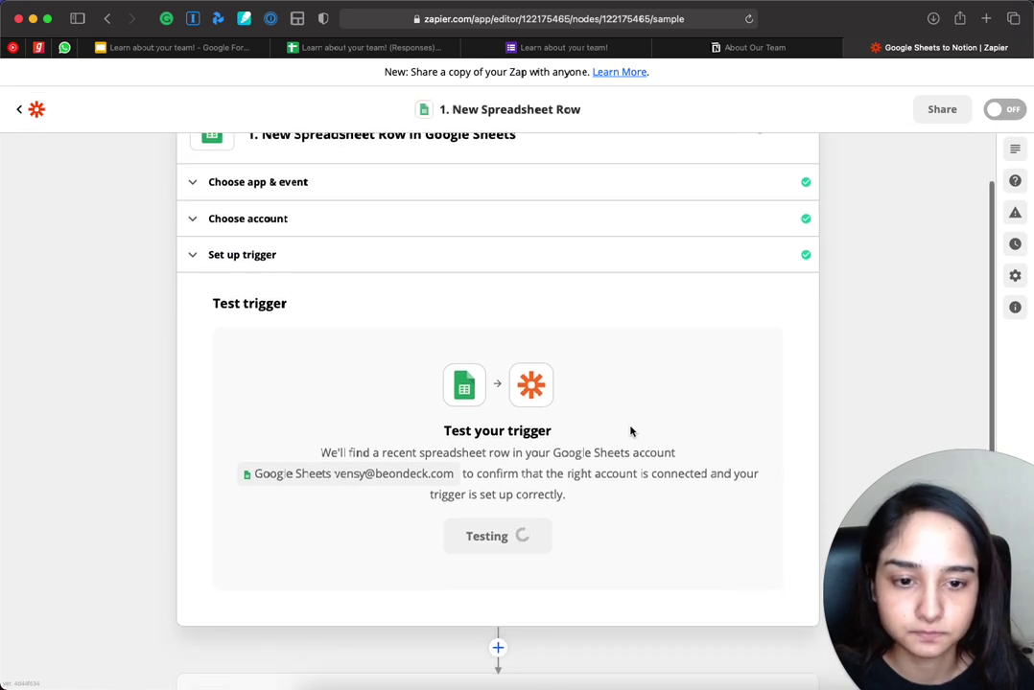
pyautogui.scroll(-2, 630, 429)
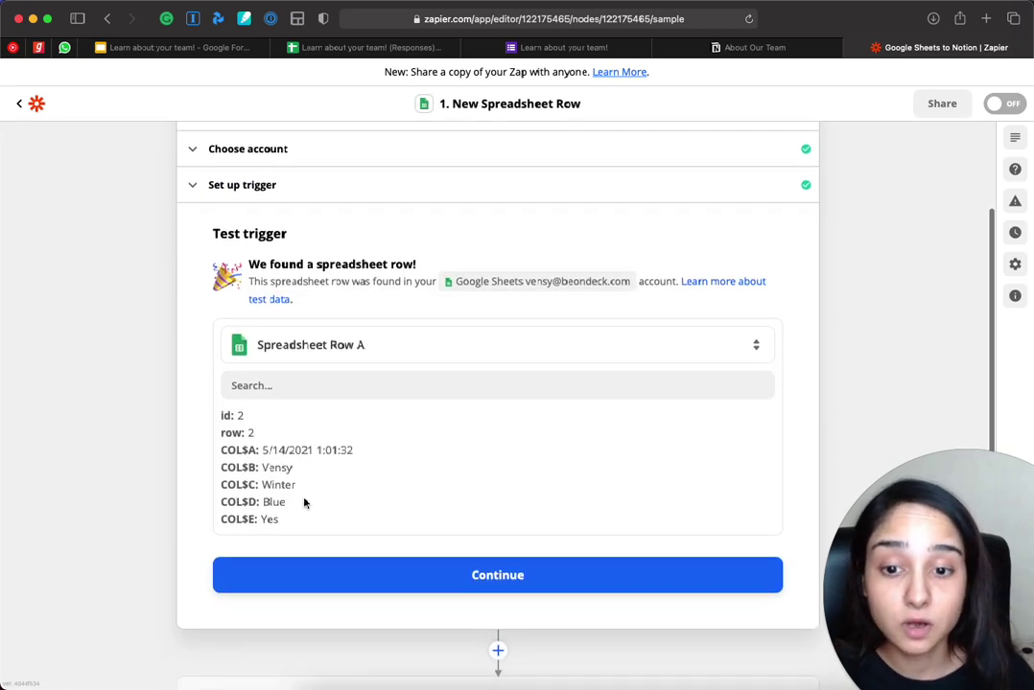
# Step: Check the timestamp and answer values in Spreadsheet Row A, then continue to the action step
pyautogui.moveTo(264, 449); pyautogui.dragTo(353, 450)
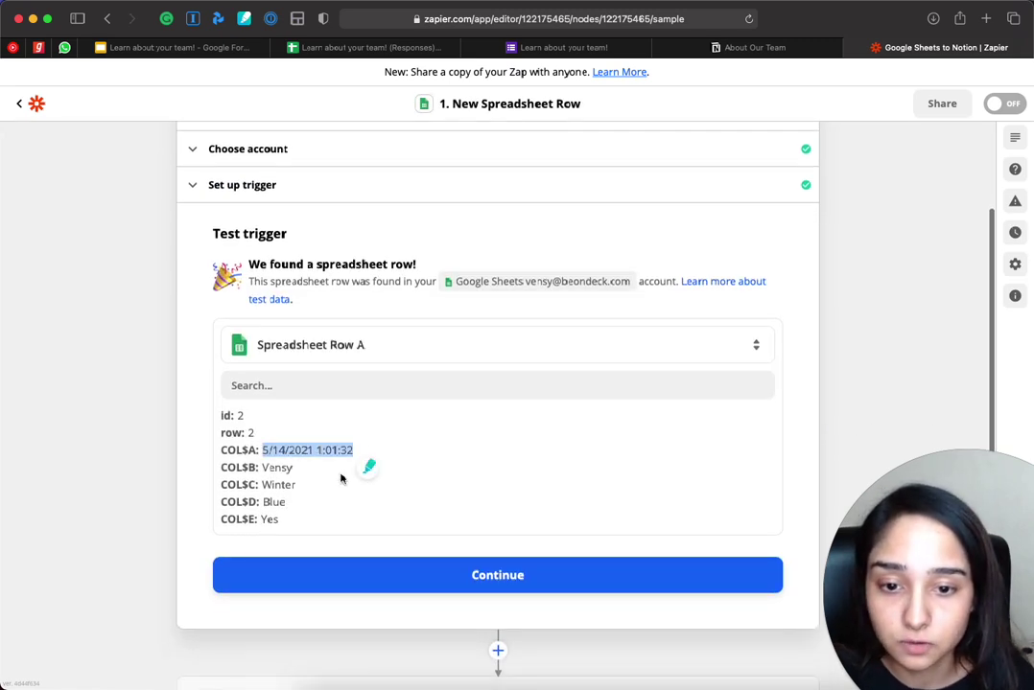
pyautogui.moveTo(262, 467)
pyautogui.mouseDown()
pyautogui.moveTo(294, 467)
pyautogui.moveTo(282, 504)
pyautogui.mouseUp()
pyautogui.click(265, 489)
pyautogui.click(503, 601)
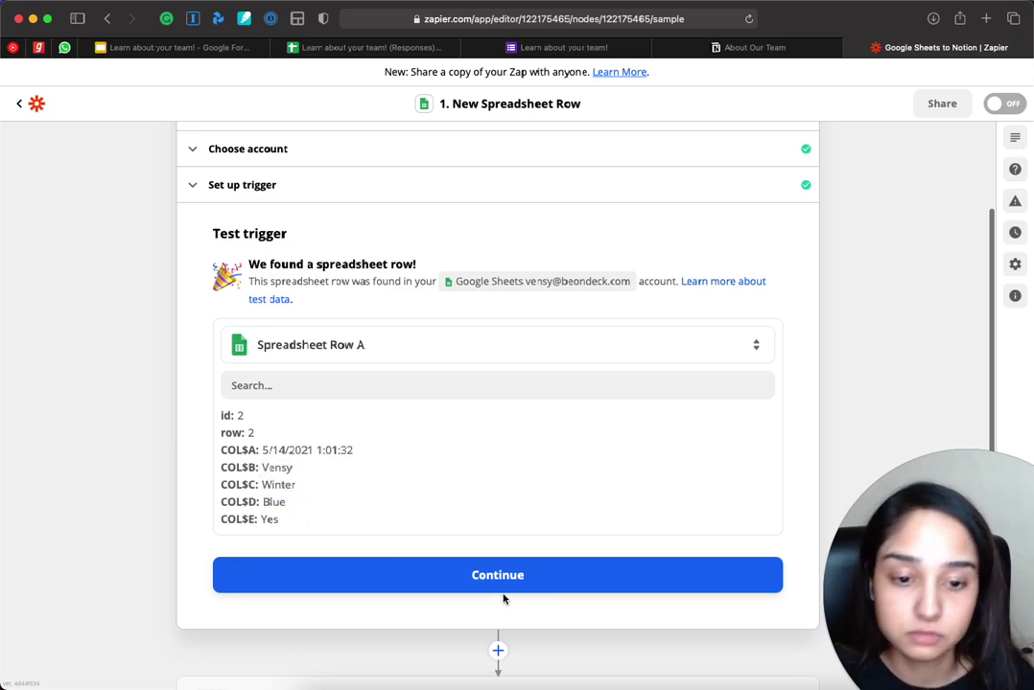
pyautogui.click(508, 580)
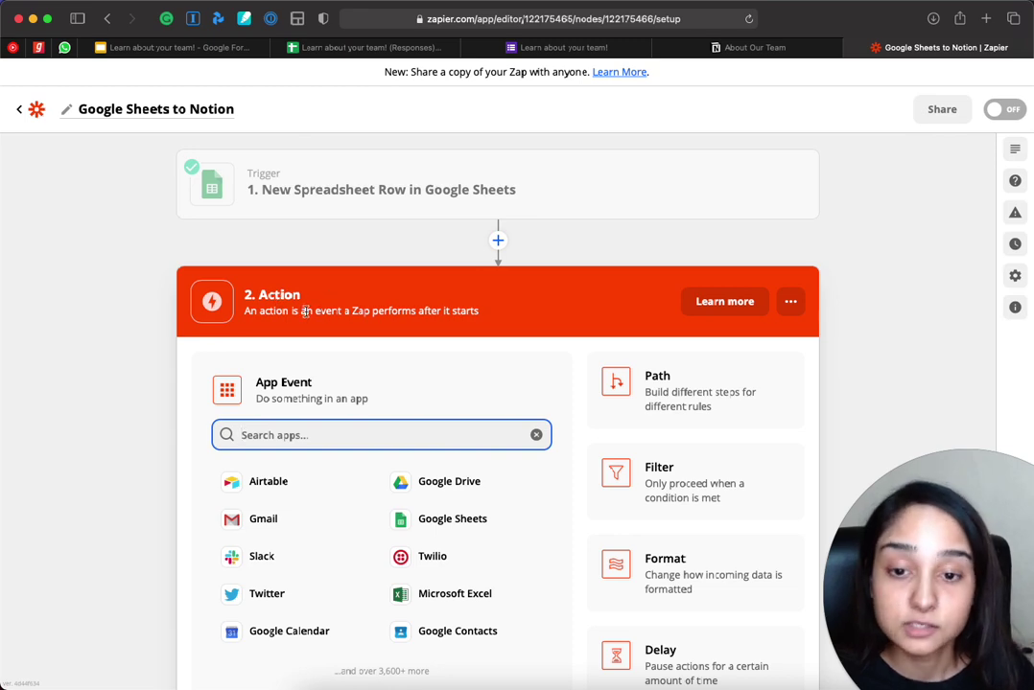
# Step: Check the About Our Team table in Notion, then return to Zapier and choose Notion as the action app
pyautogui.click(744, 46)
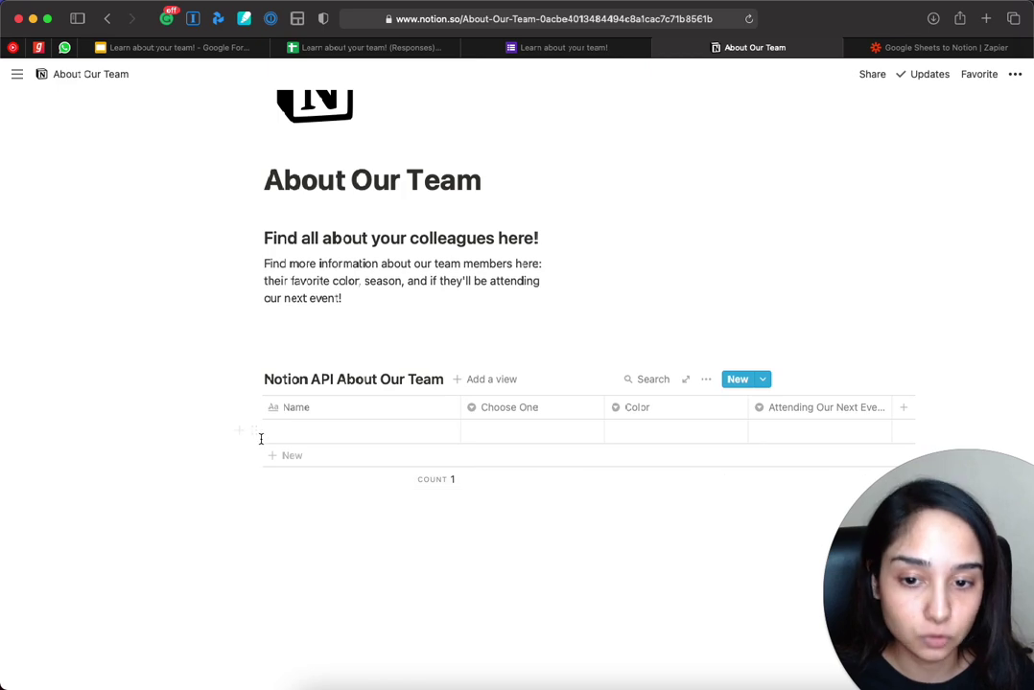
pyautogui.click(944, 47)
pyautogui.scroll(-2, 649, 257)
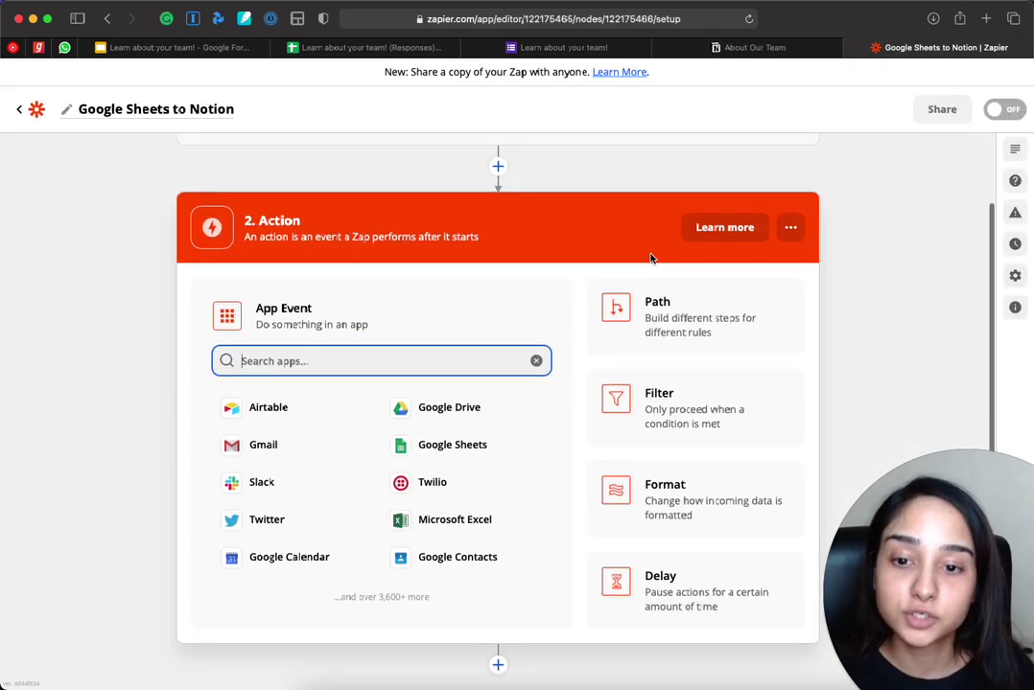
pyautogui.write('notion')
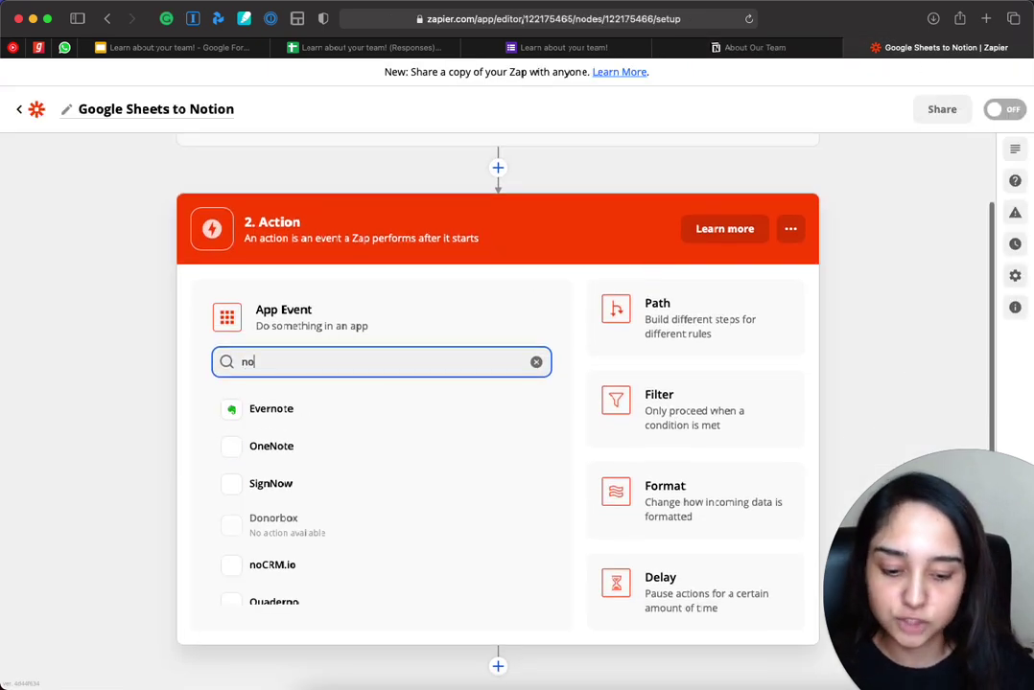
pyautogui.click(281, 419)
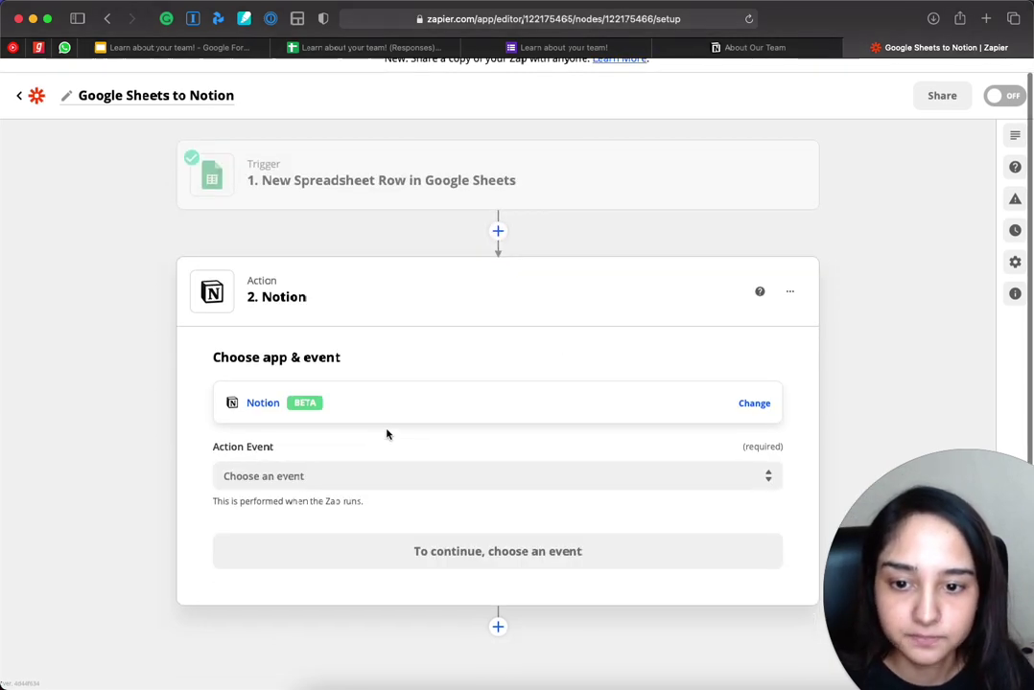
# Step: Set the Notion action event to Create Database Item and continue to the account selection
pyautogui.click(294, 474)
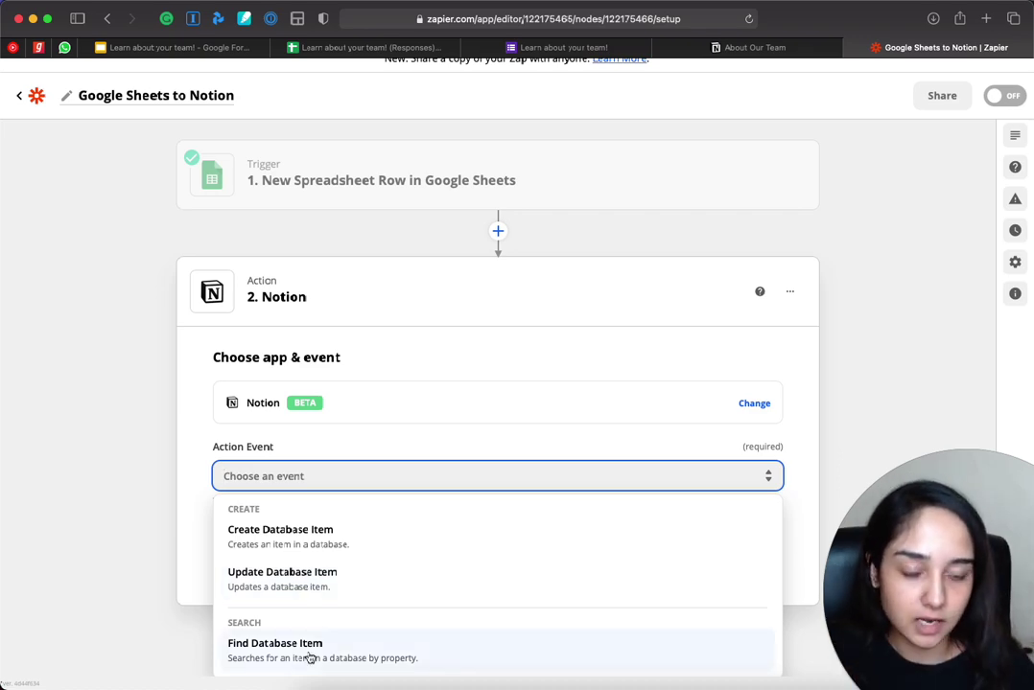
pyautogui.click(285, 535)
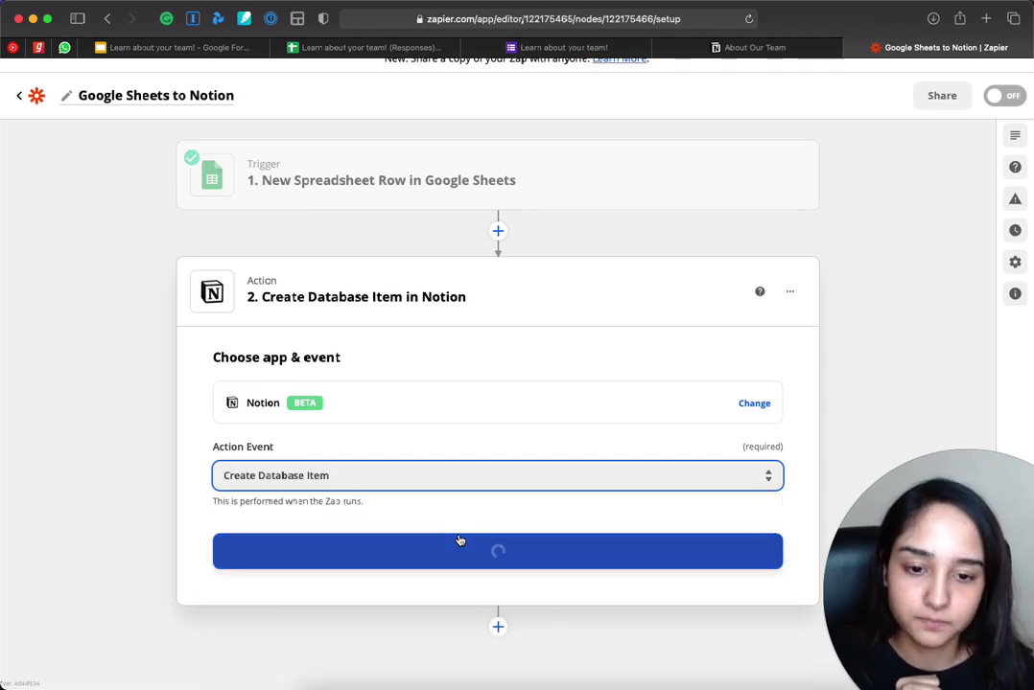
pyautogui.click(558, 562)
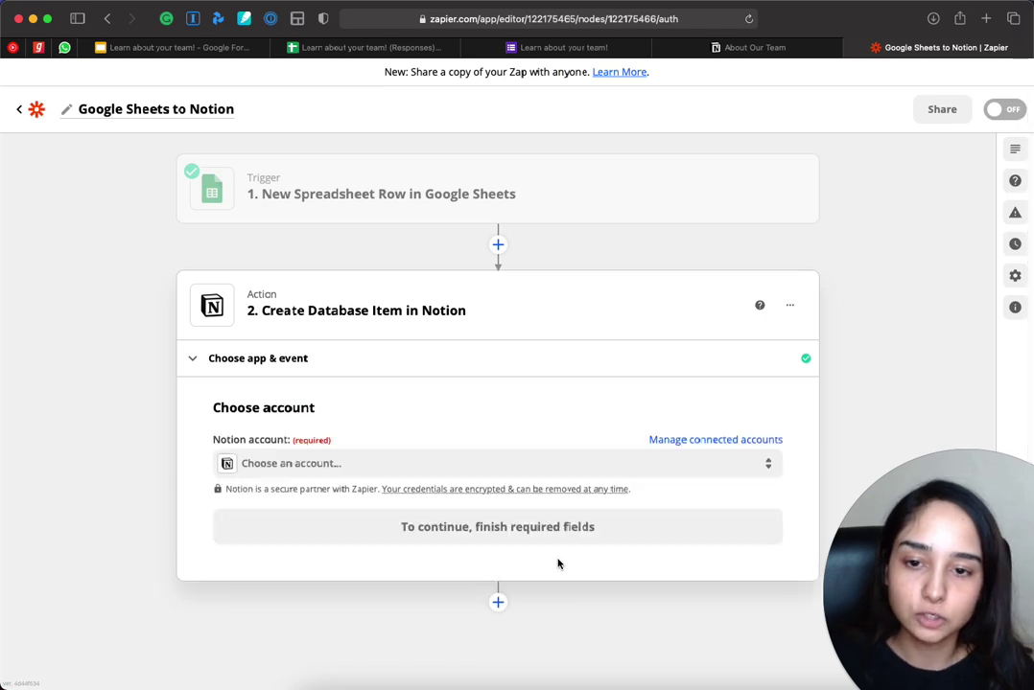
# Step: Start connecting a new Notion account for the action and read the token instructions in the authorization window
pyautogui.scroll(-1, 369, 404)
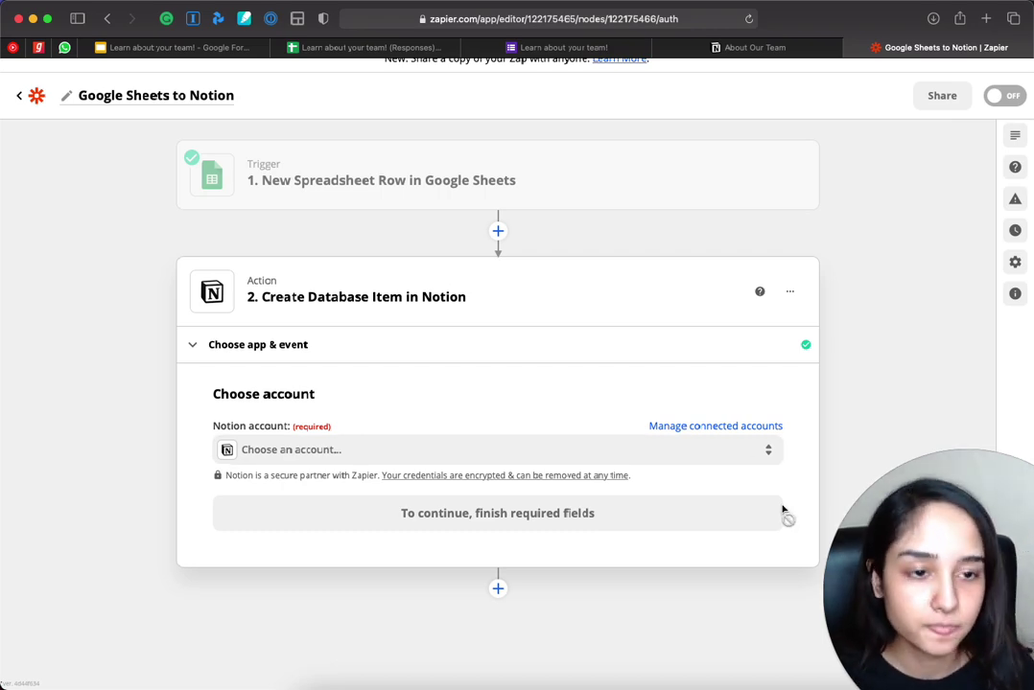
pyautogui.moveTo(927, 553); pyautogui.dragTo(907, 204)
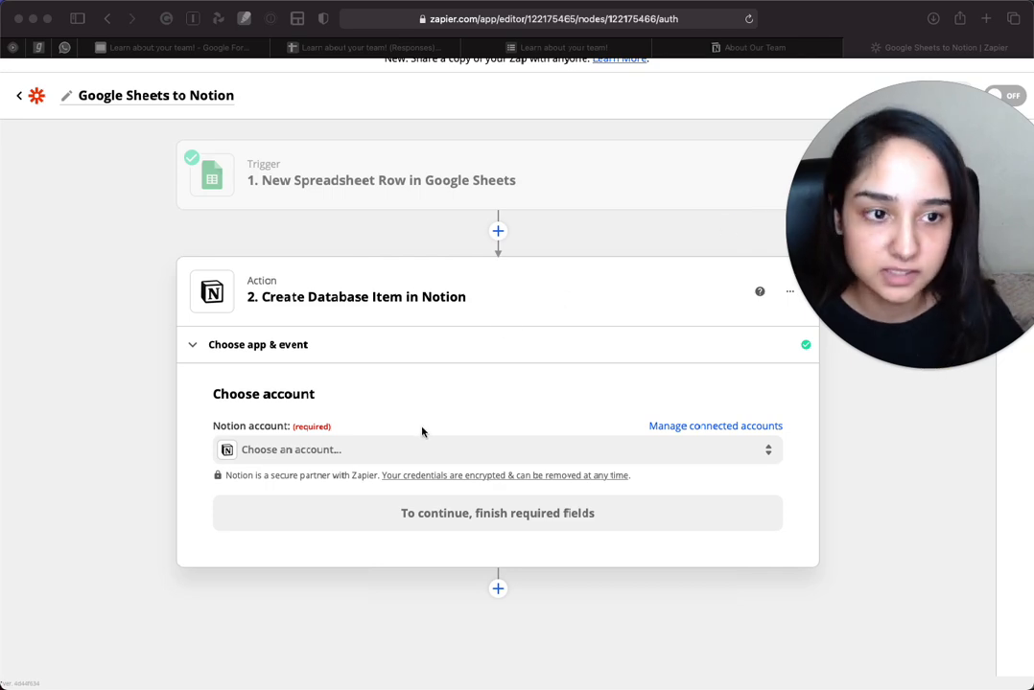
pyautogui.click(349, 449)
pyautogui.click(365, 450)
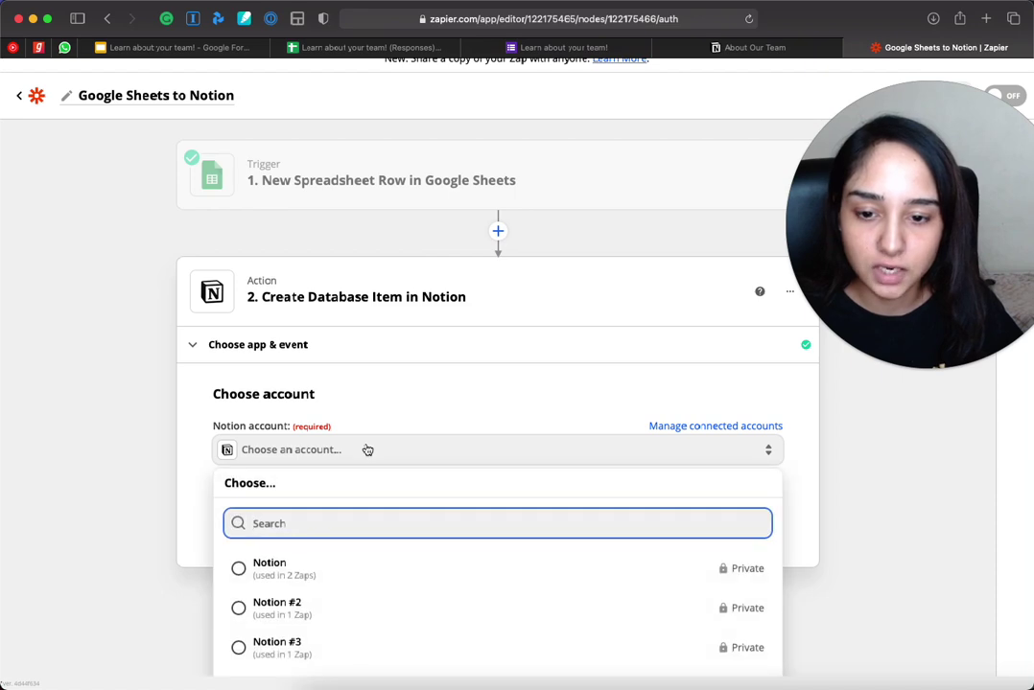
pyautogui.scroll(-1, 505, 477)
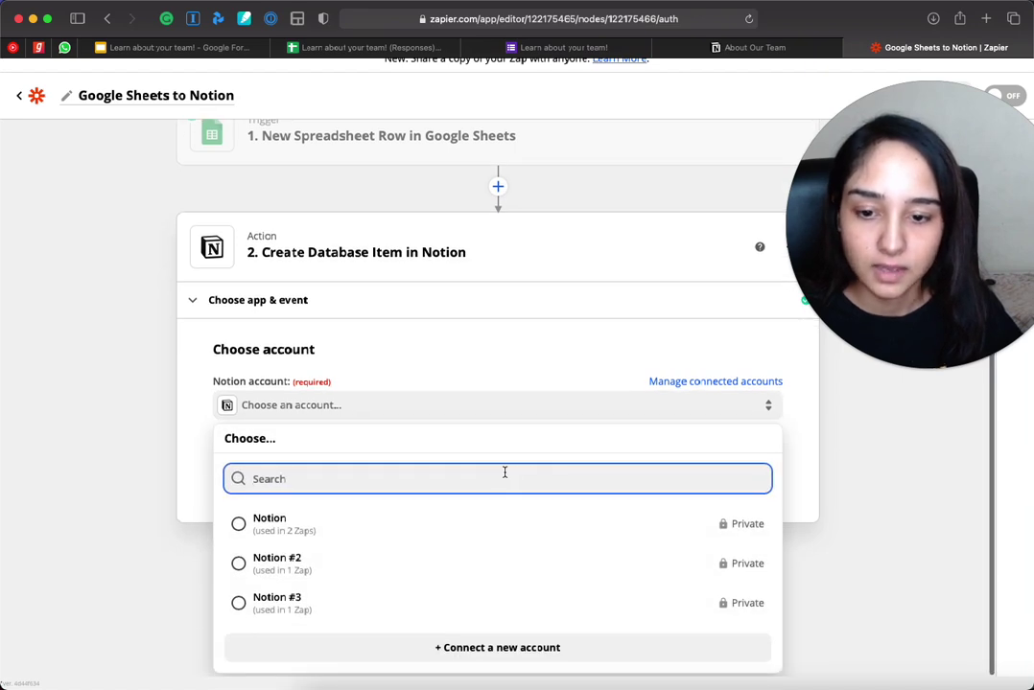
pyautogui.click(497, 650)
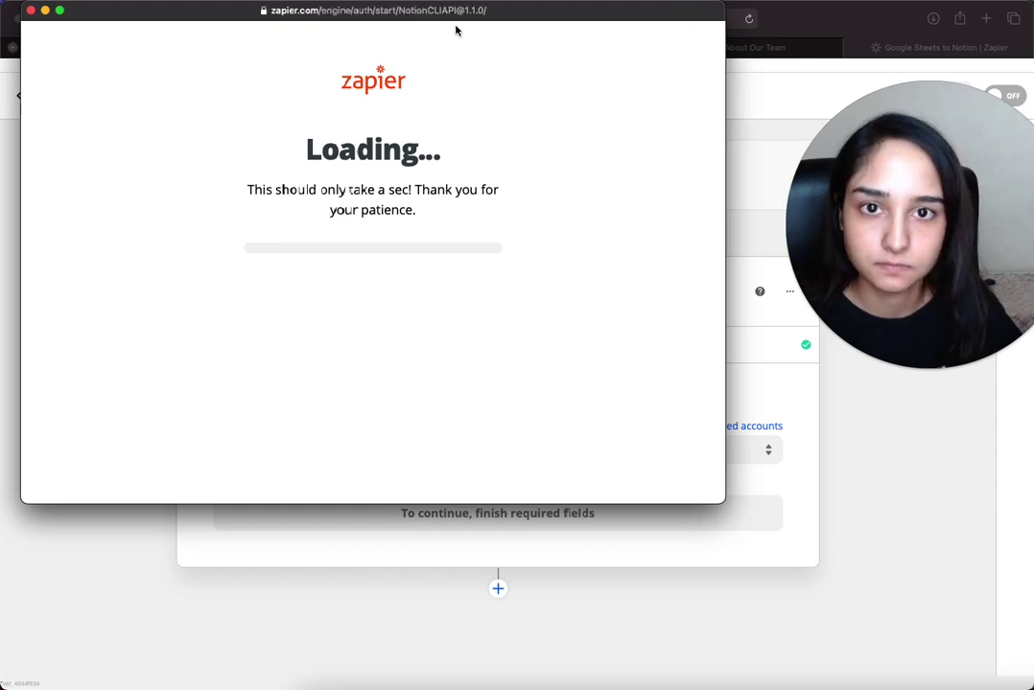
pyautogui.moveTo(462, 12); pyautogui.dragTo(511, 92)
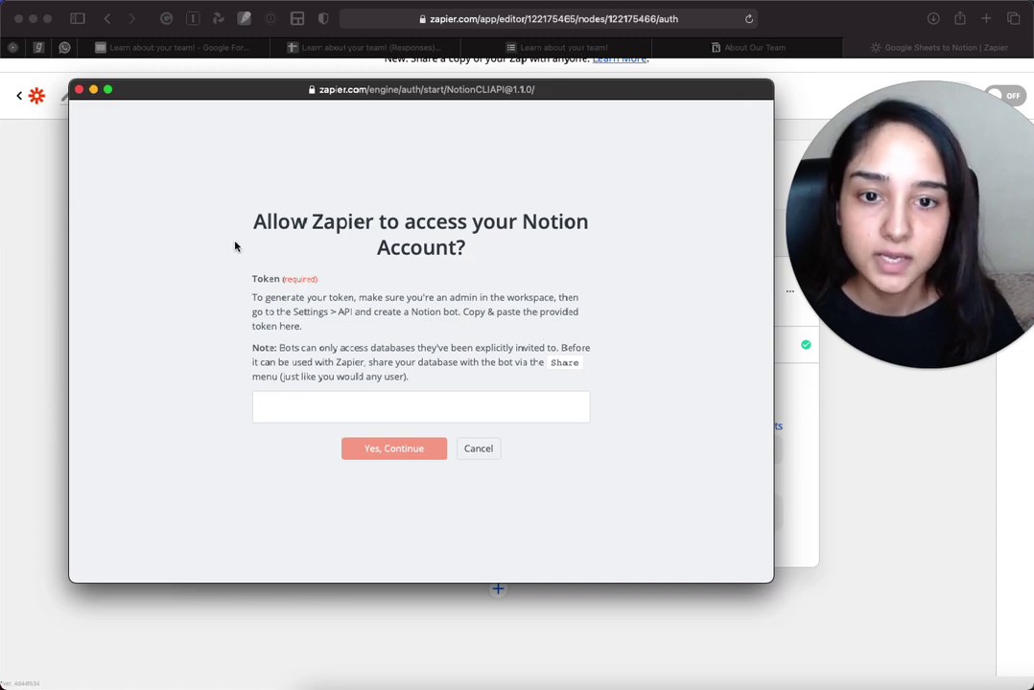
pyautogui.moveTo(252, 225); pyautogui.dragTo(527, 254)
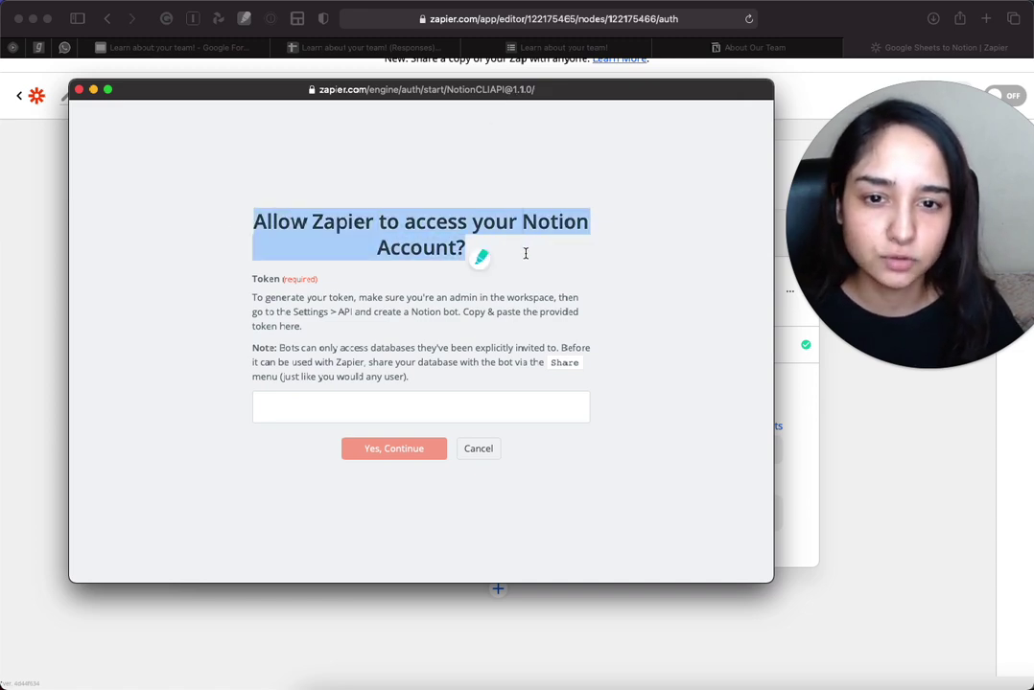
pyautogui.click(584, 261)
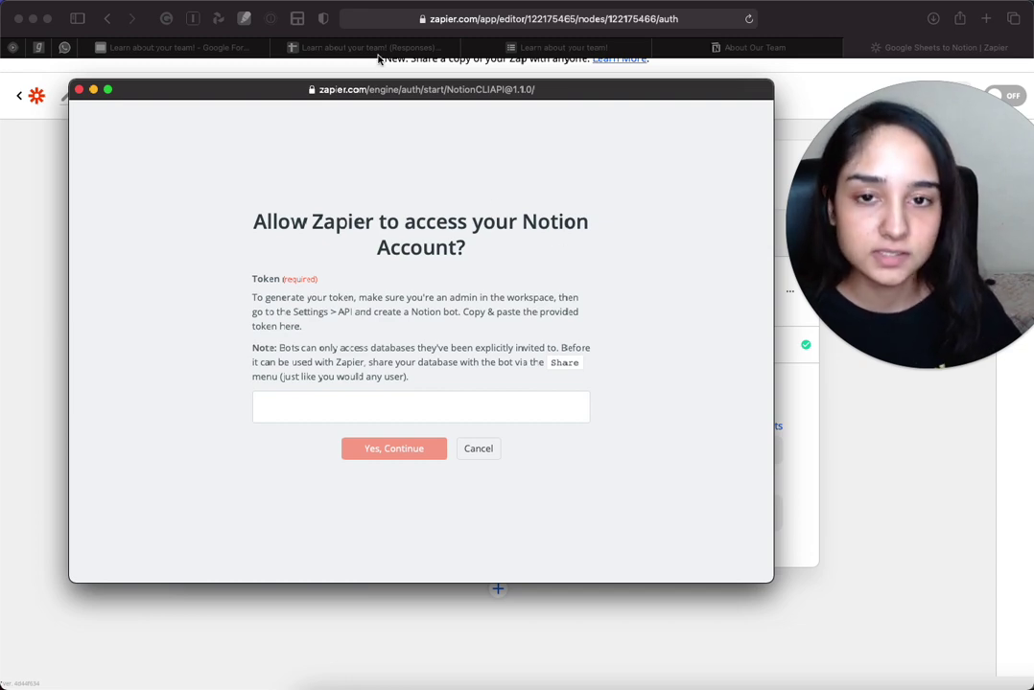
pyautogui.moveTo(377, 95); pyautogui.dragTo(374, 103)
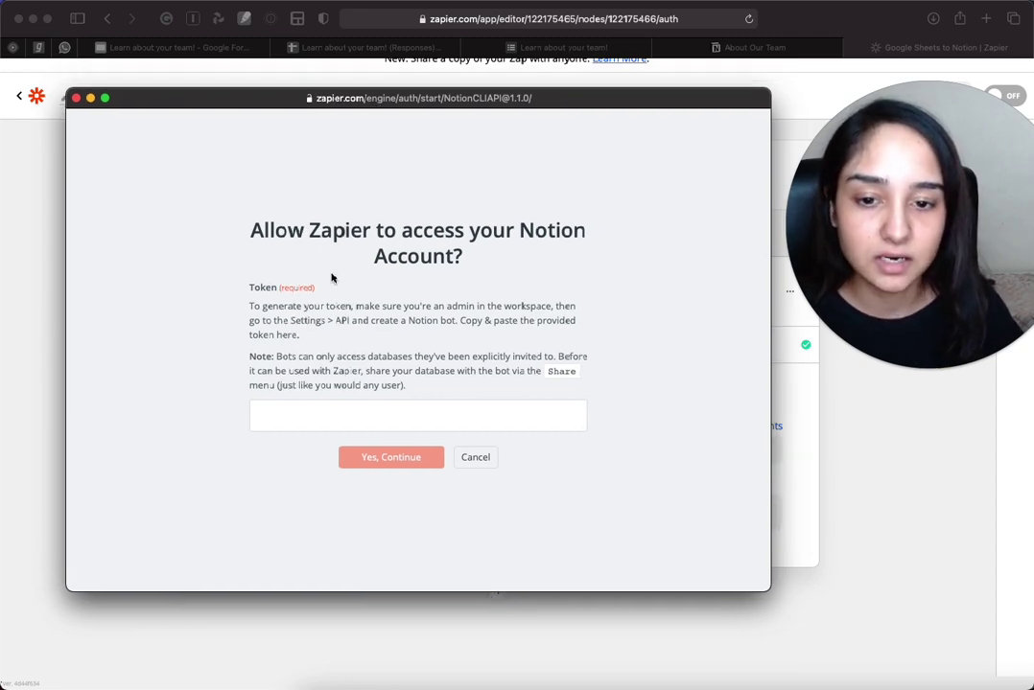
pyautogui.click(279, 415)
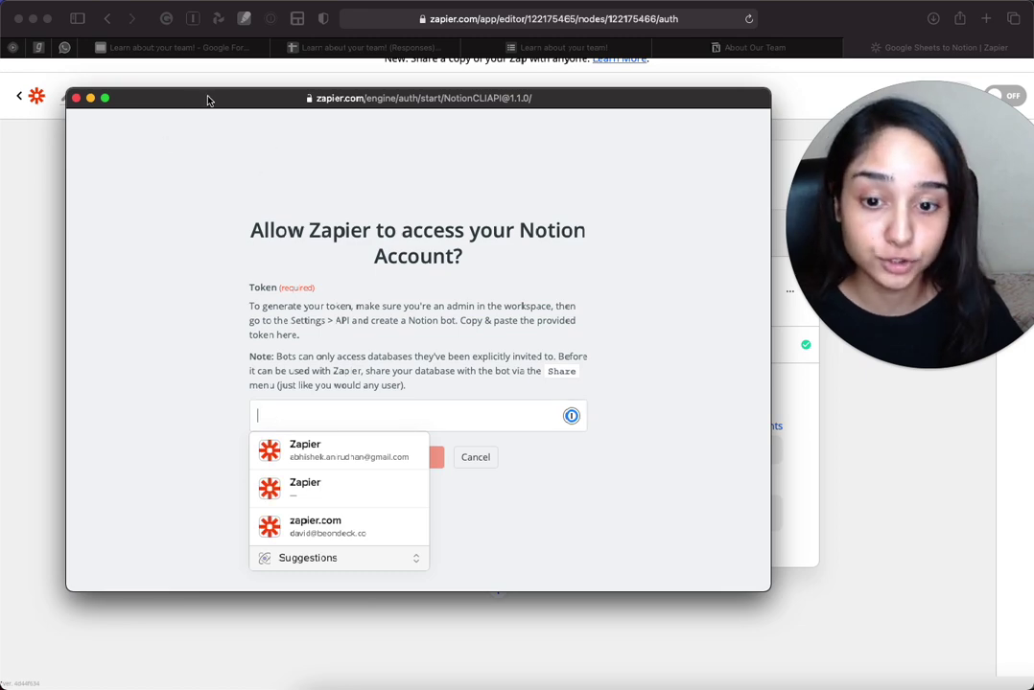
pyautogui.press('Escape')
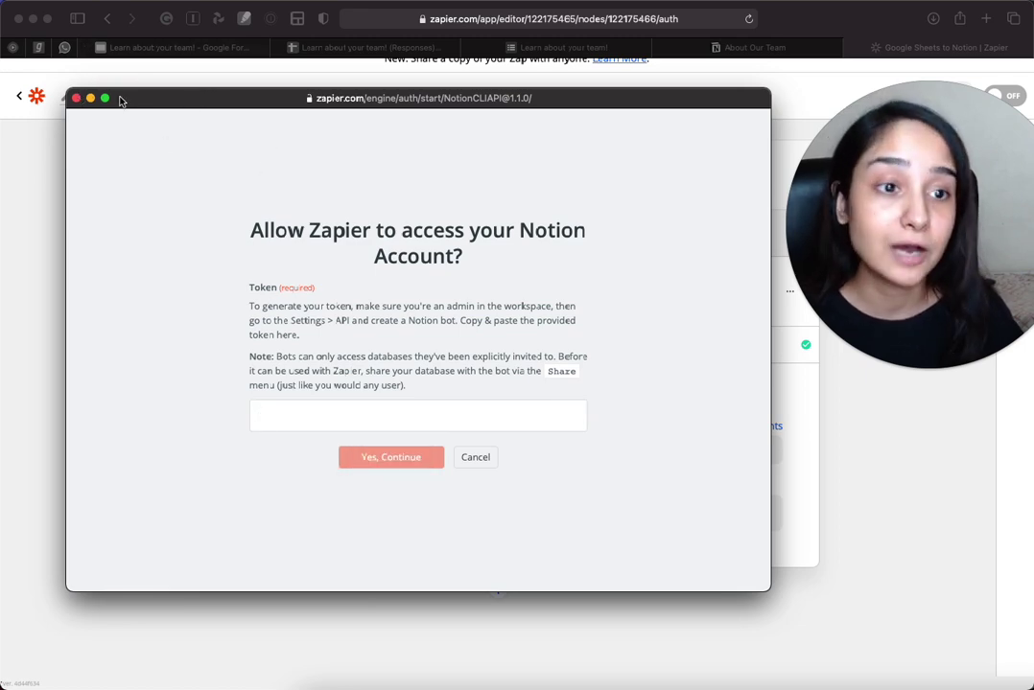
pyautogui.click(77, 99)
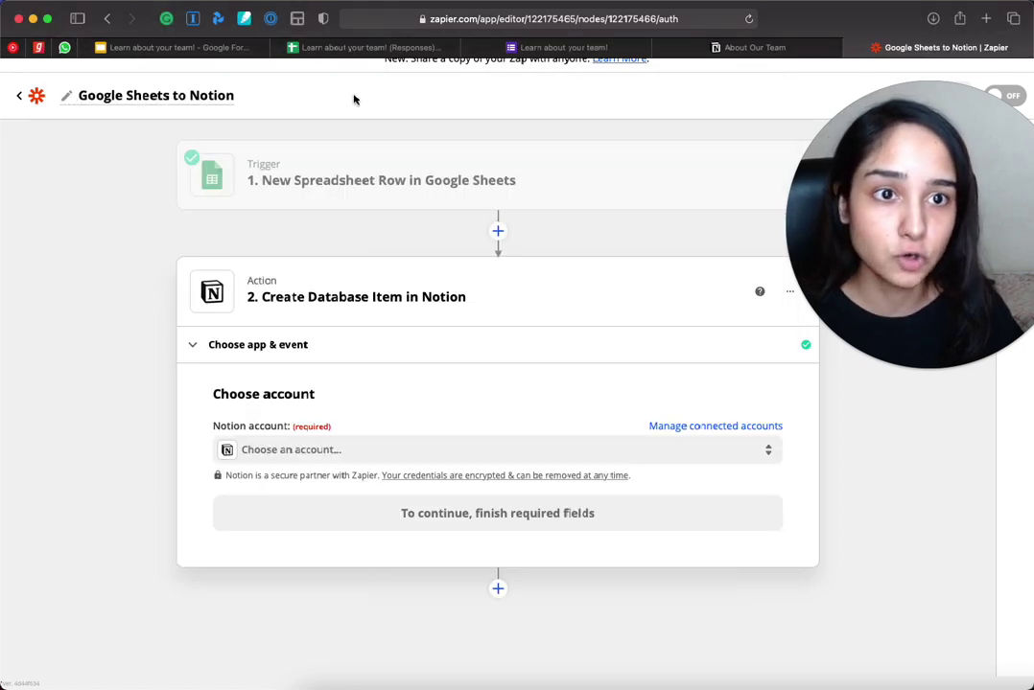
# Step: Switch to the About Our Team page in Notion and open the developer integrations page from the workspace's Integrations settings
pyautogui.click(744, 47)
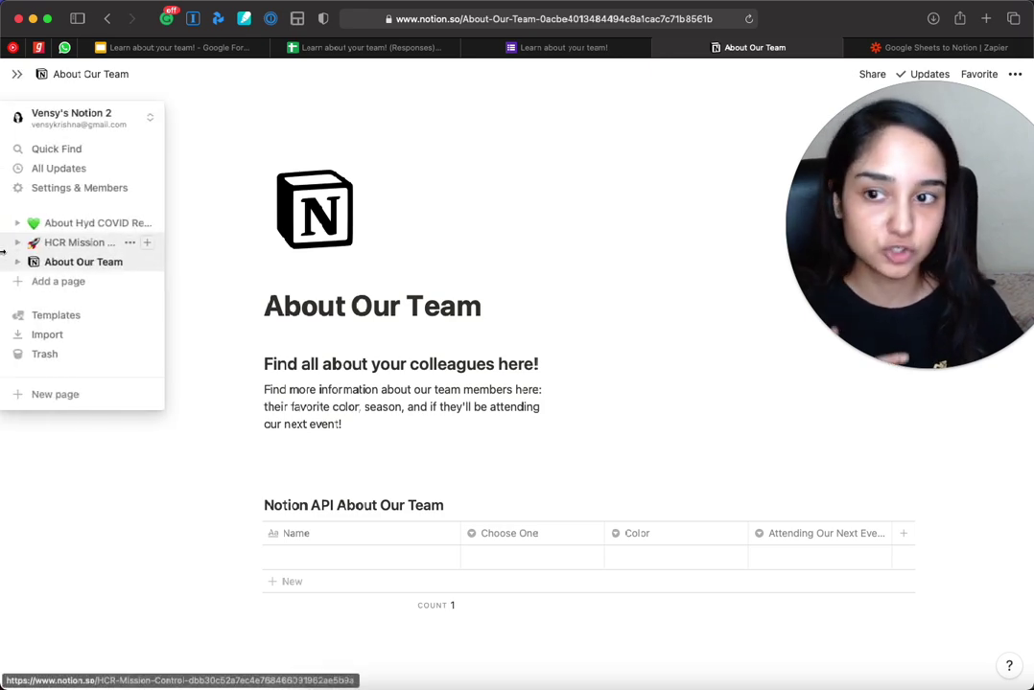
pyautogui.click(15, 85)
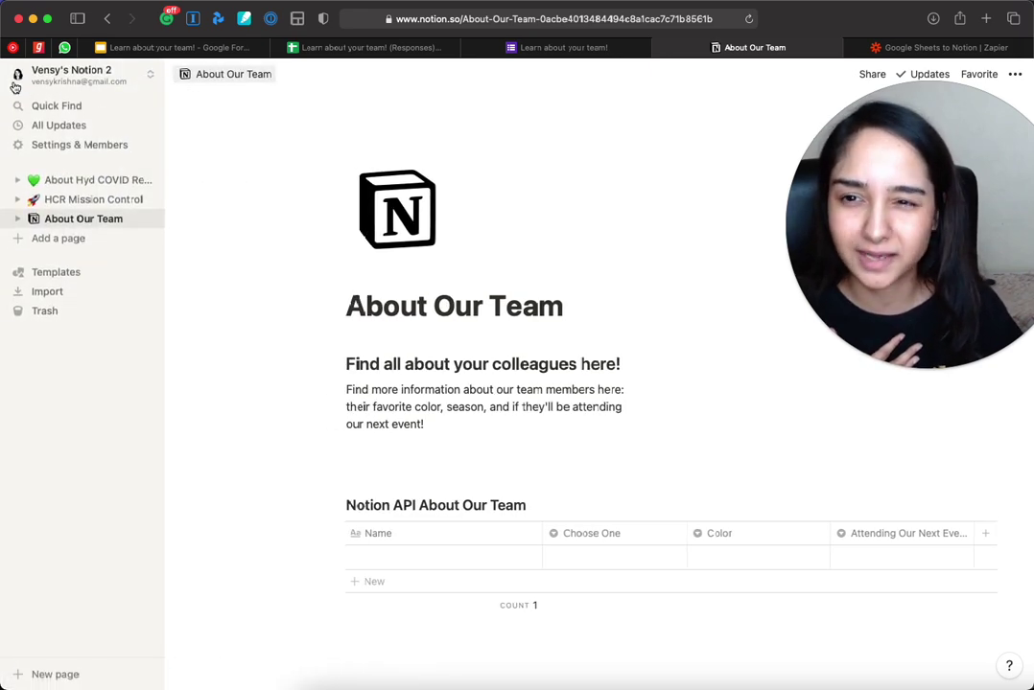
pyautogui.click(102, 150)
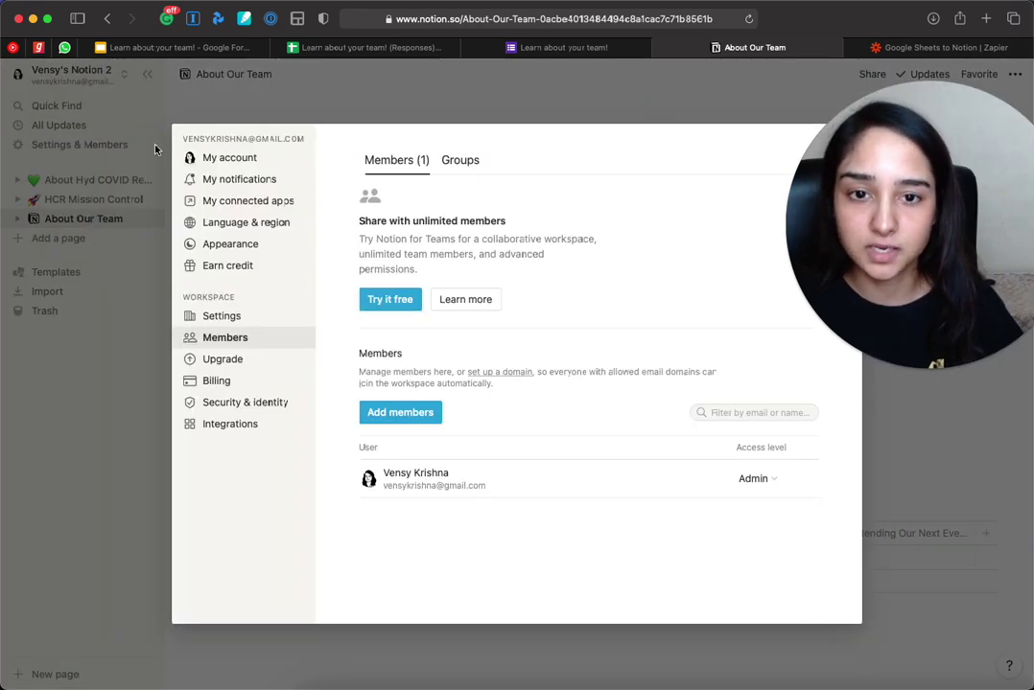
pyautogui.click(228, 430)
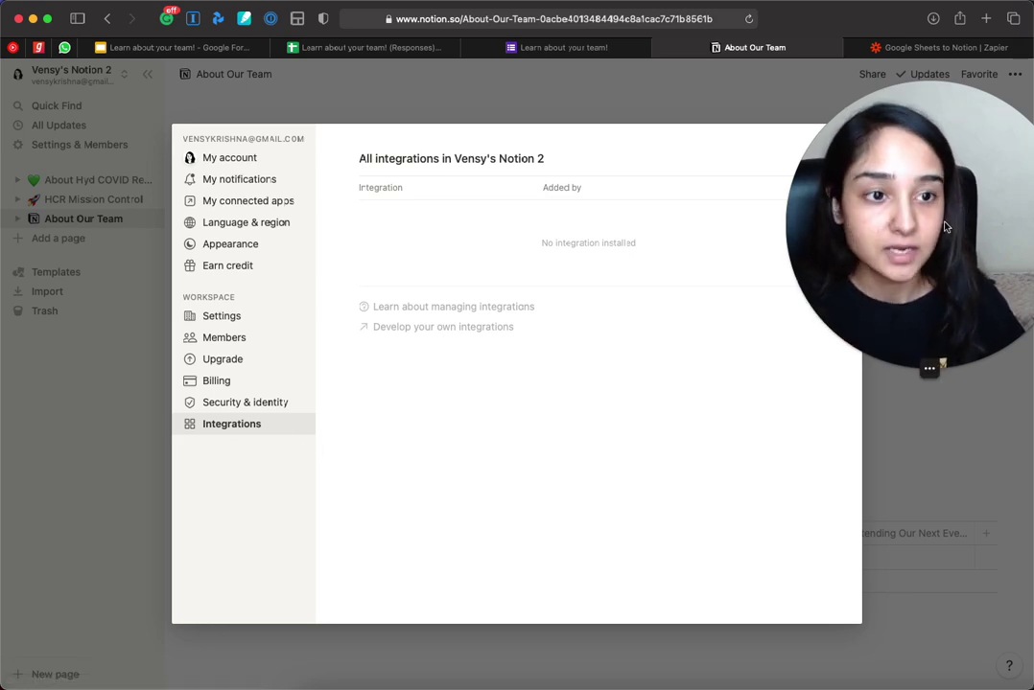
pyautogui.moveTo(945, 227); pyautogui.dragTo(945, 184)
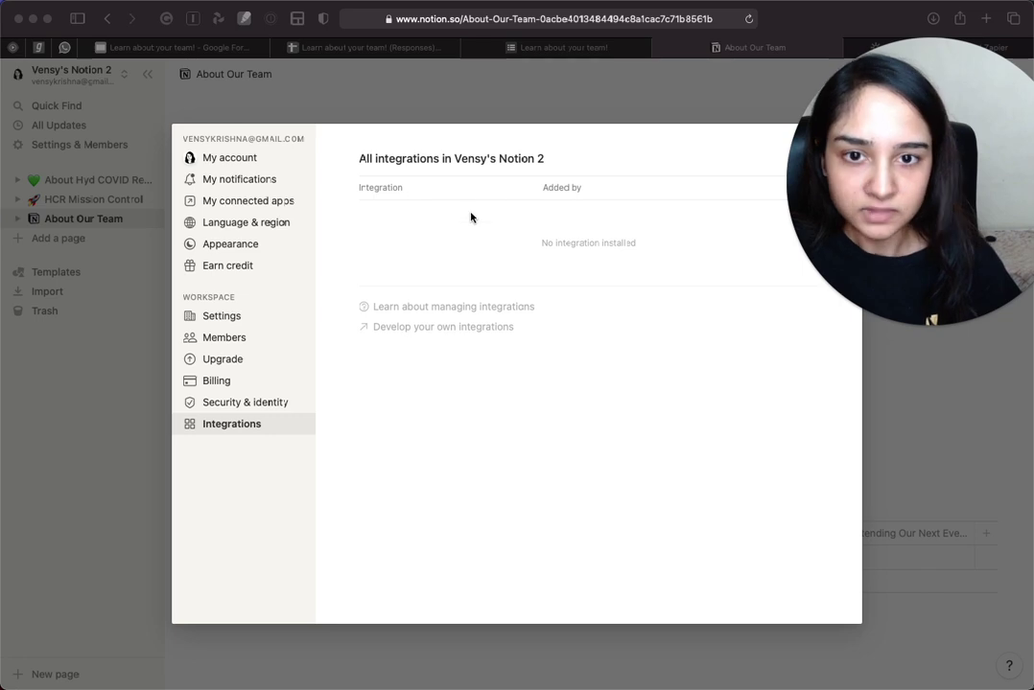
pyautogui.click(487, 358)
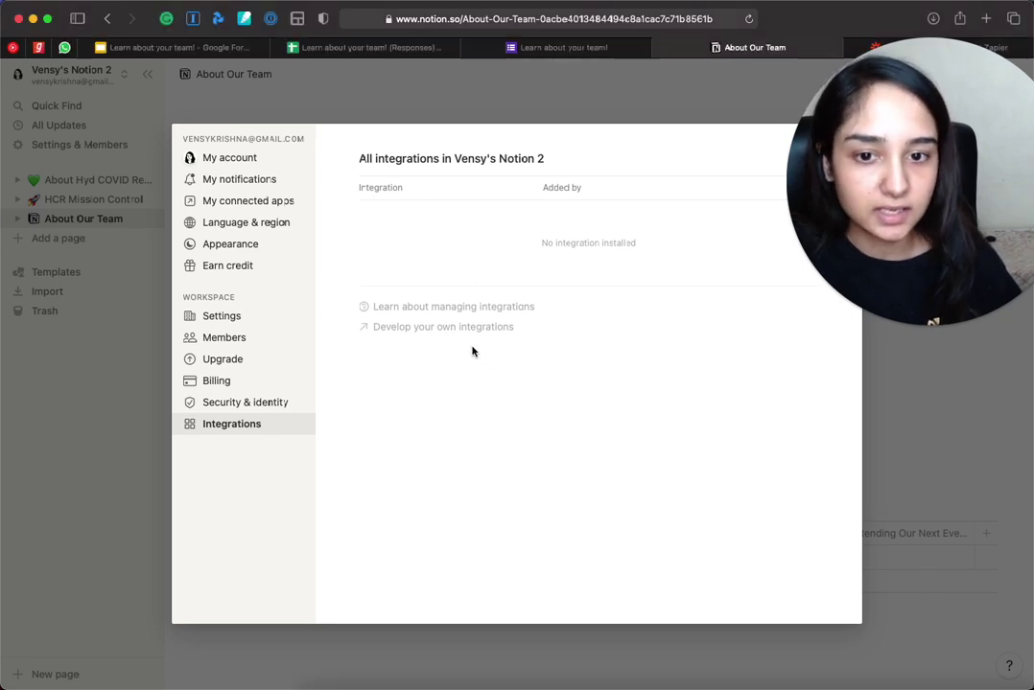
pyautogui.click(421, 331)
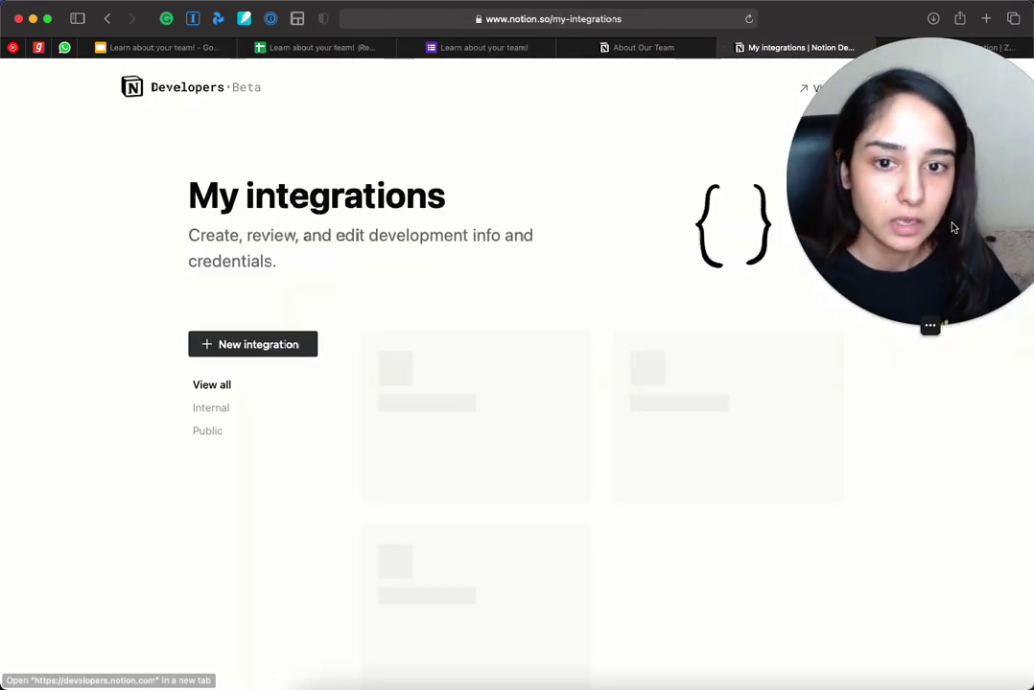
# Step: Start creating a new Notion integration and name it Google Sheets to Notion
pyautogui.moveTo(906, 219); pyautogui.dragTo(844, 220)
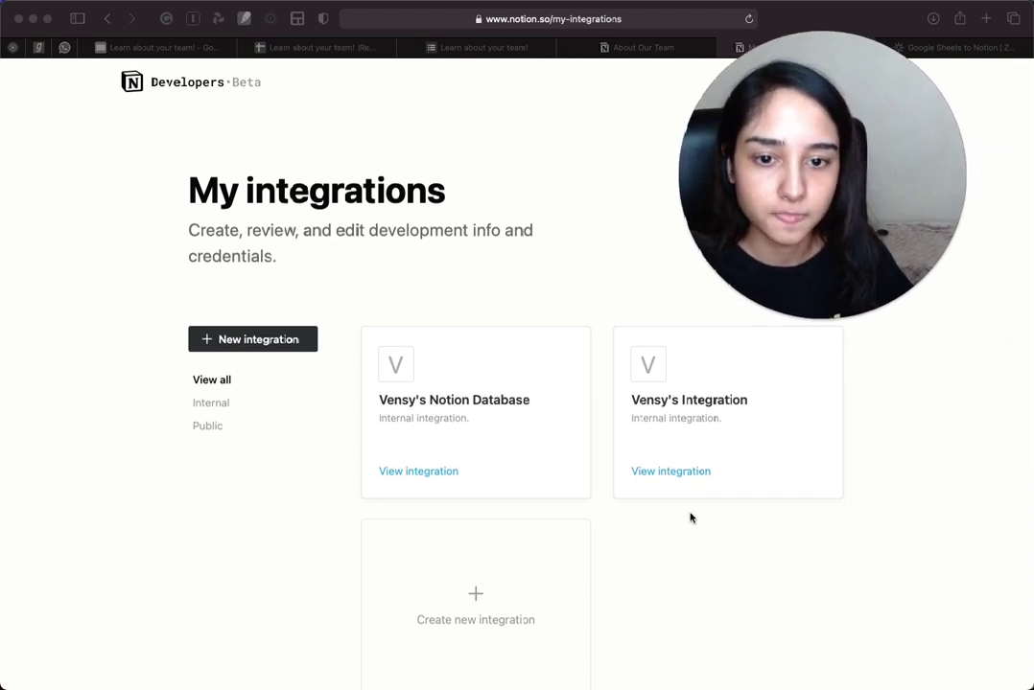
pyautogui.scroll(-2, 758, 431)
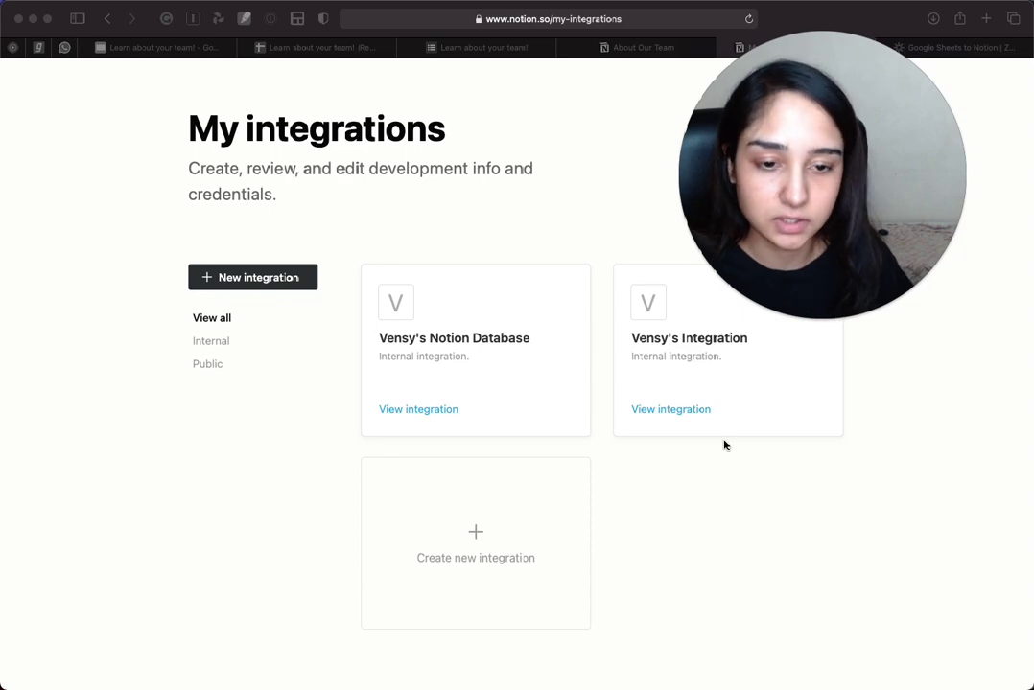
pyautogui.scroll(-2, 719, 447)
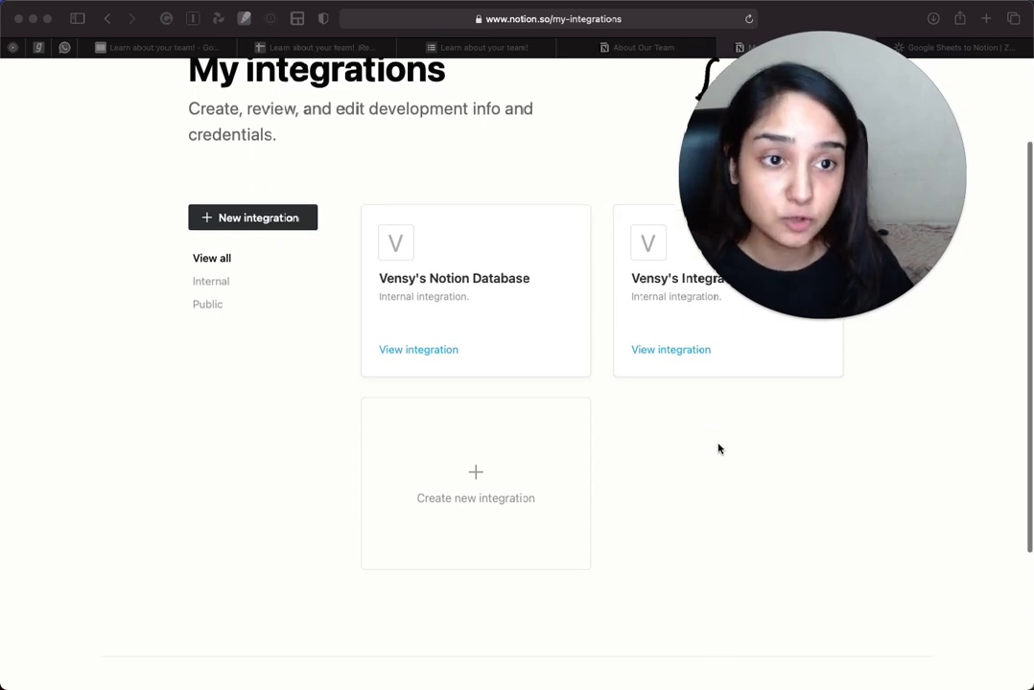
pyautogui.moveTo(811, 326)
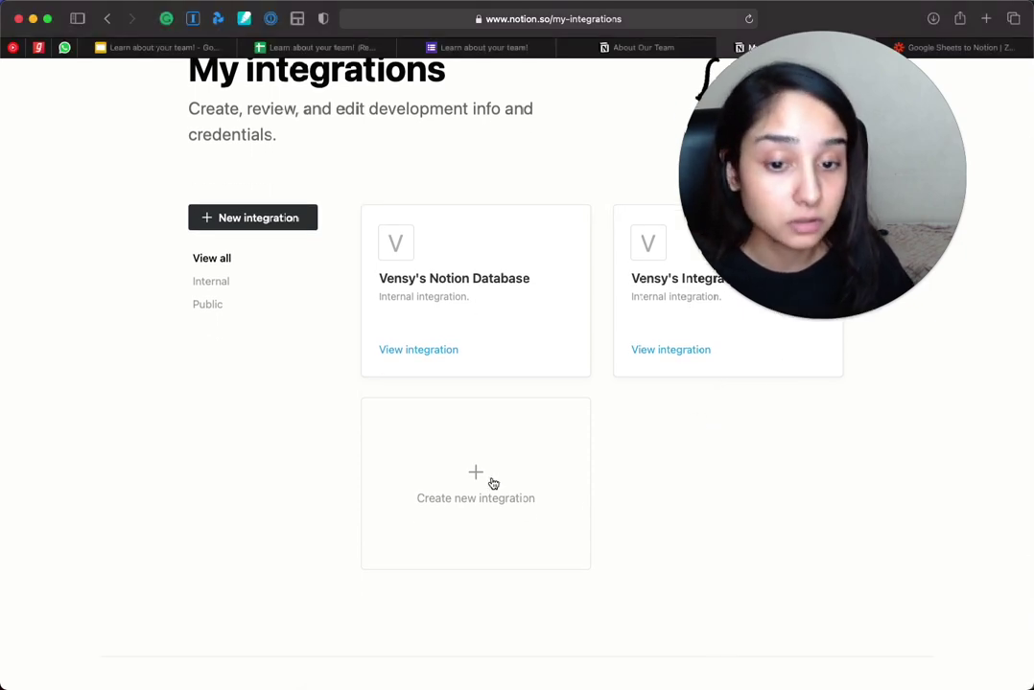
pyautogui.click(488, 481)
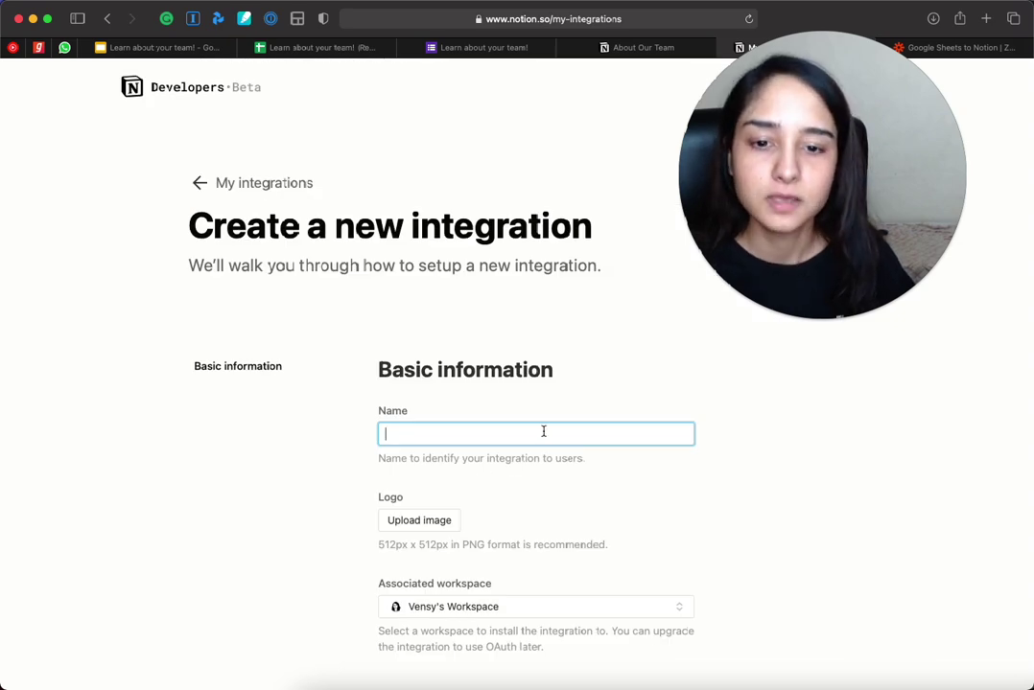
pyautogui.scroll(-2, 794, 323)
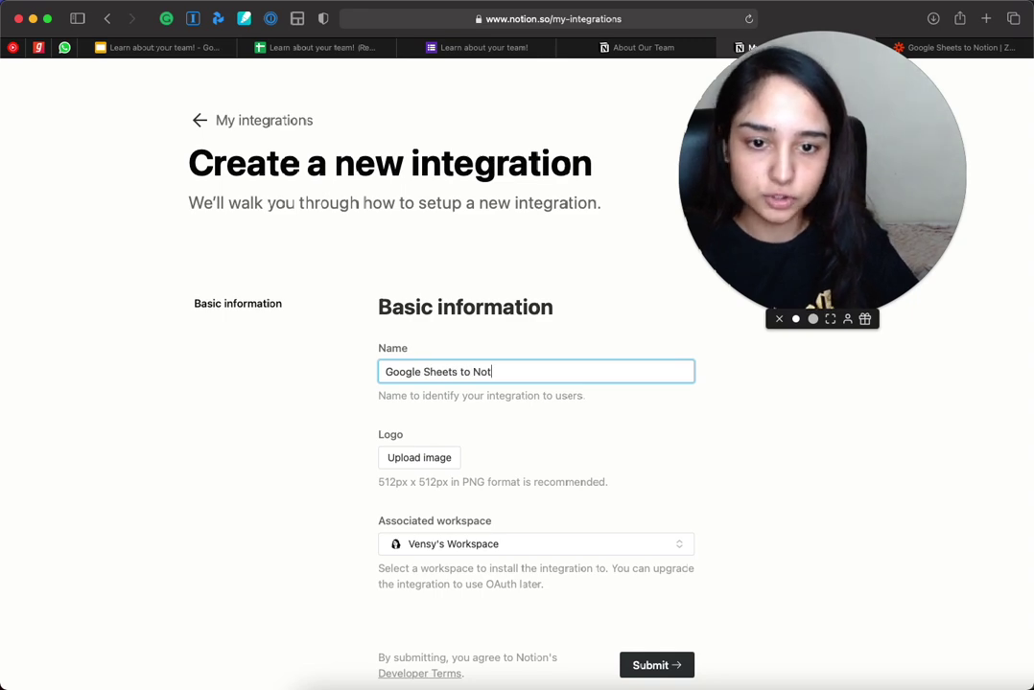
pyautogui.scroll(-3, 767, 348)
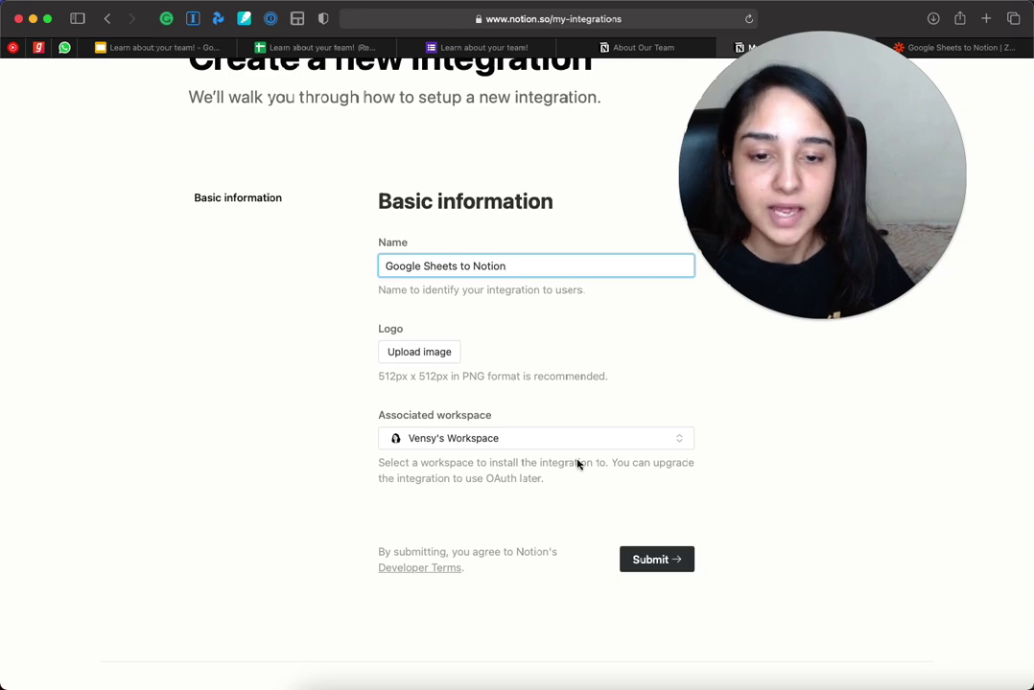
# Step: Associate the integration with the workspace that holds the About Our Team page, checking it against that page, and submit the integration
pyautogui.click(552, 441)
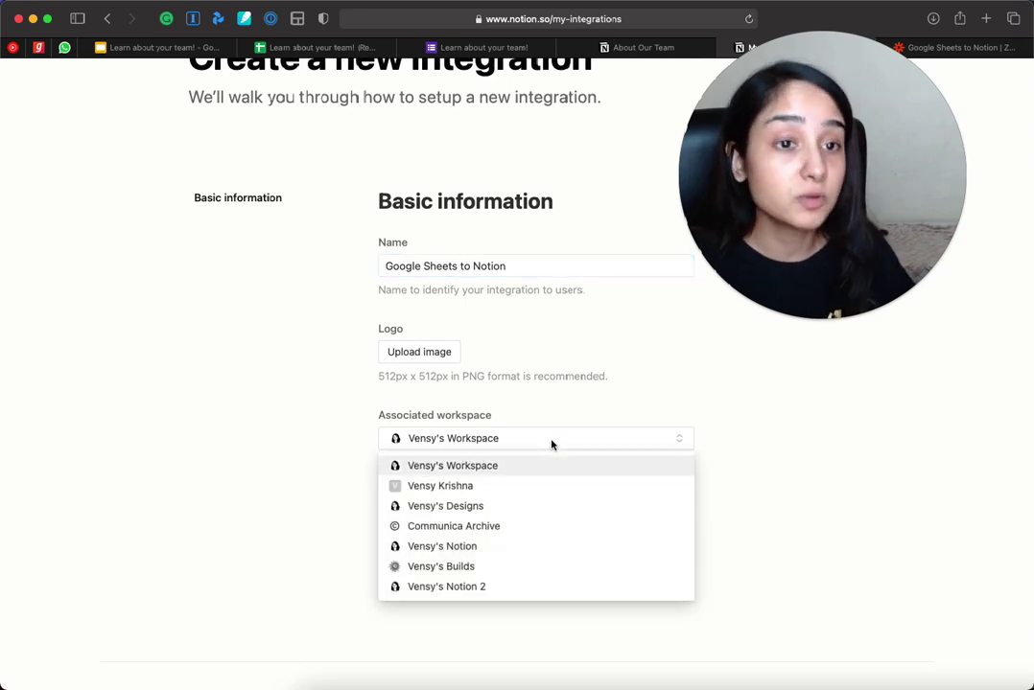
pyautogui.click(474, 588)
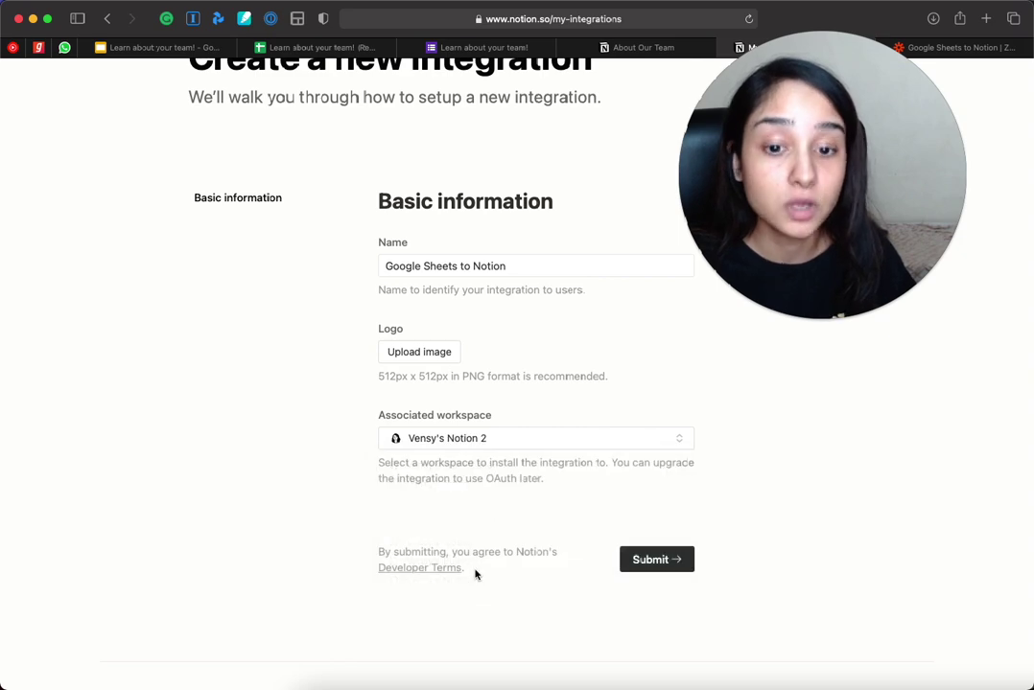
pyautogui.click(641, 49)
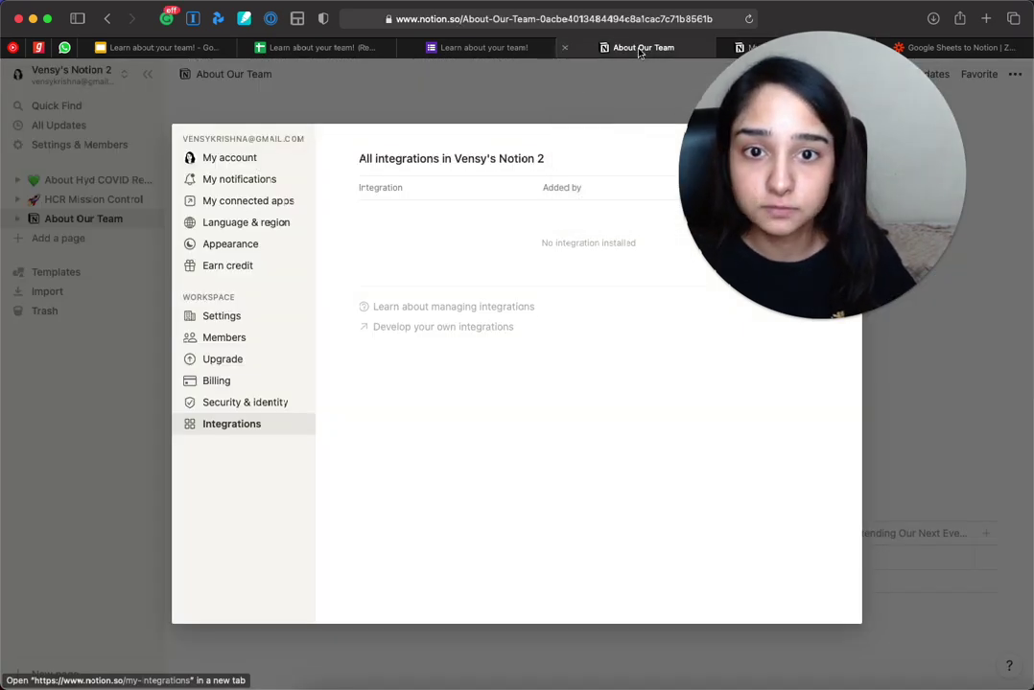
pyautogui.click(483, 119)
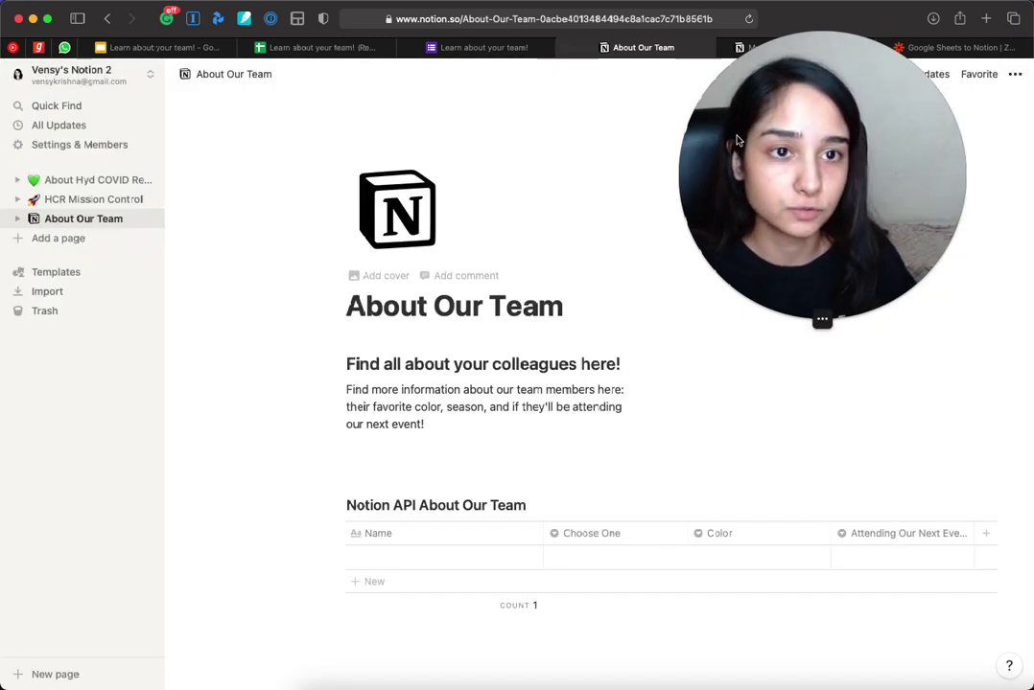
pyautogui.moveTo(737, 141); pyautogui.dragTo(771, 189)
pyautogui.click(834, 50)
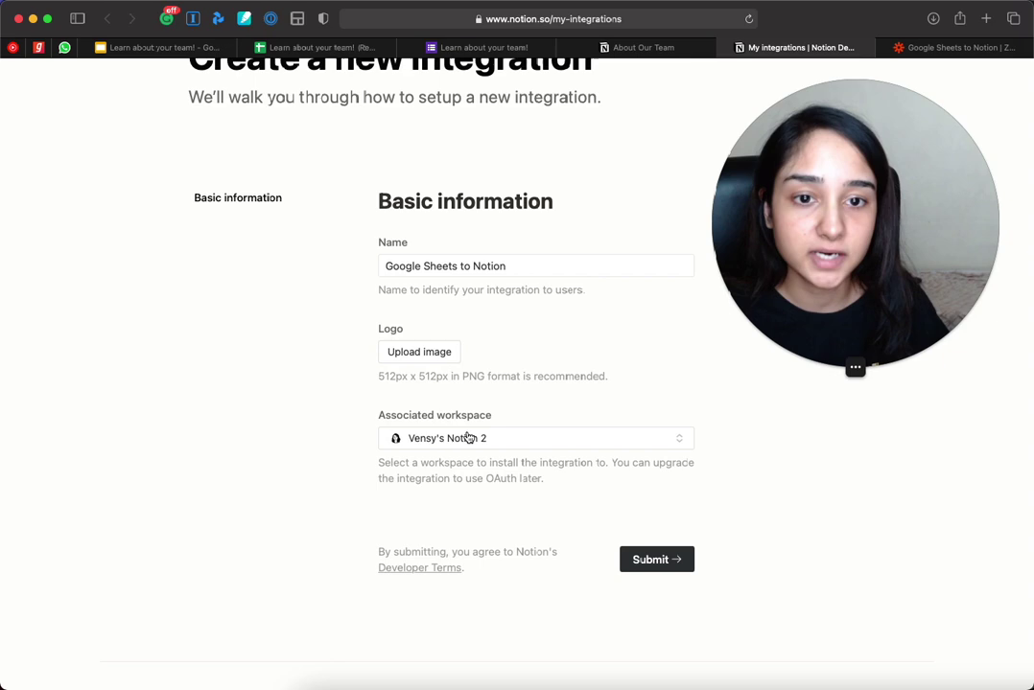
pyautogui.click(656, 561)
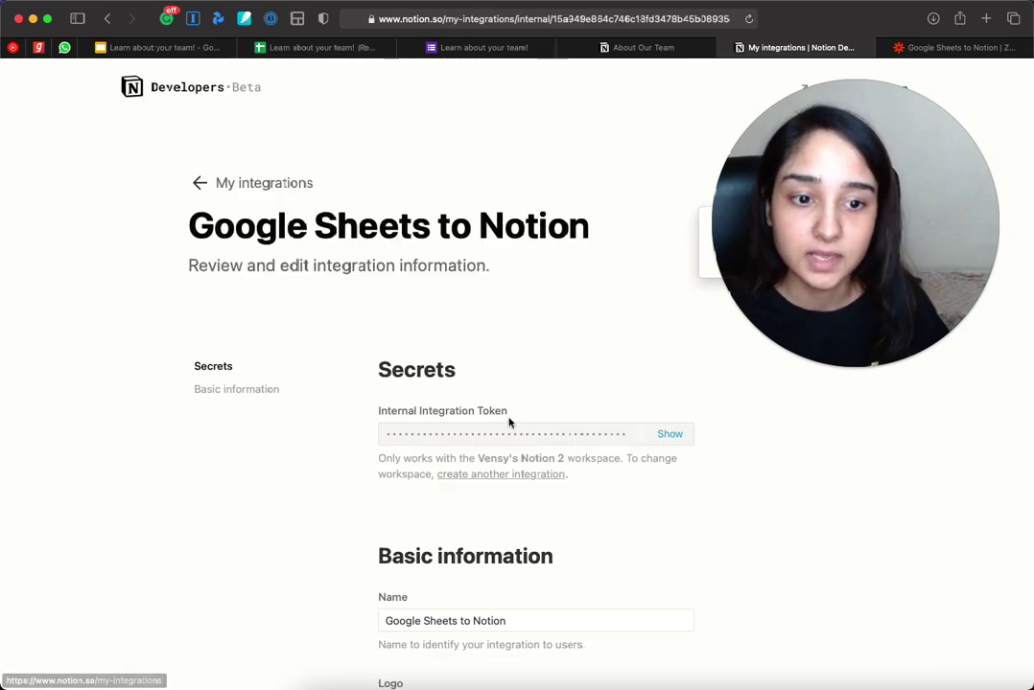
# Step: Reveal the new integration's internal token, then open the Integrations settings of the workspace from the About Our Team page
pyautogui.click(681, 438)
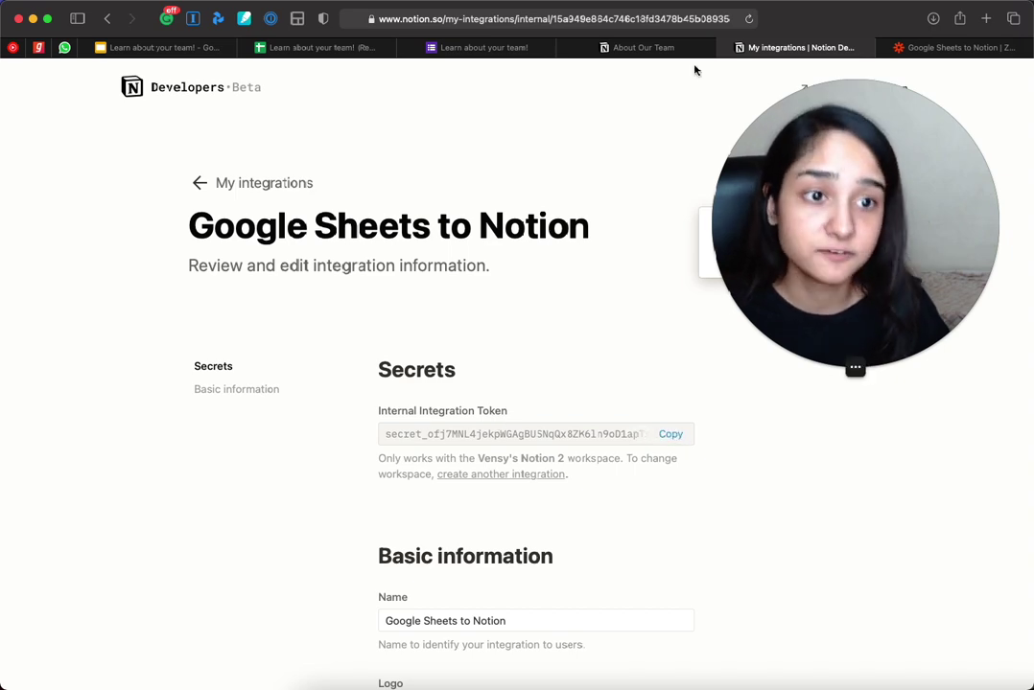
pyautogui.click(658, 48)
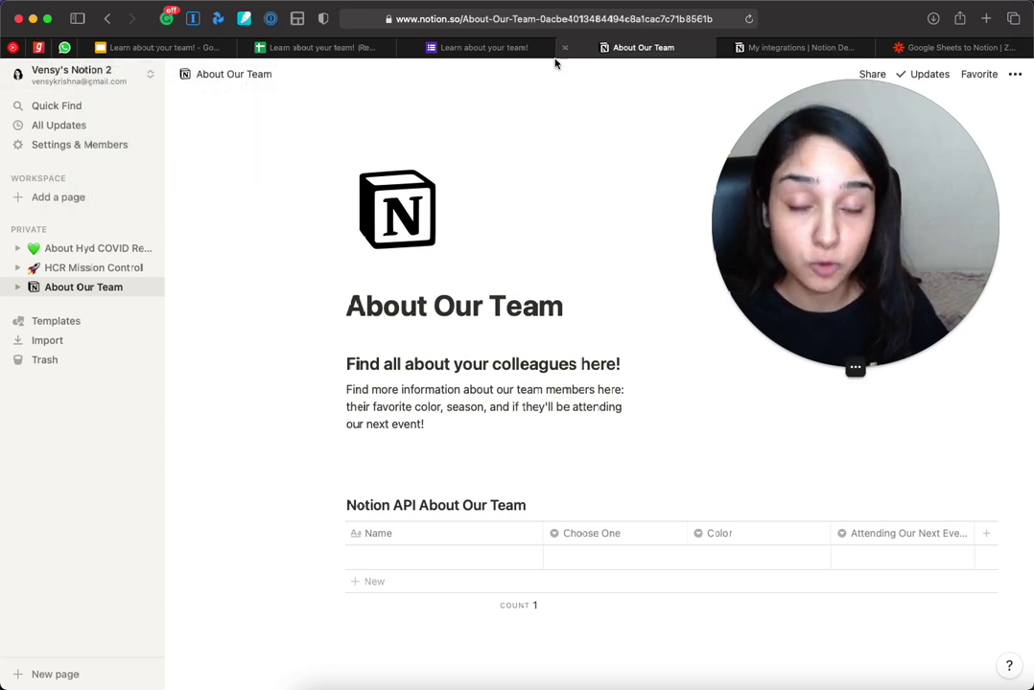
pyautogui.click(77, 145)
pyautogui.click(256, 426)
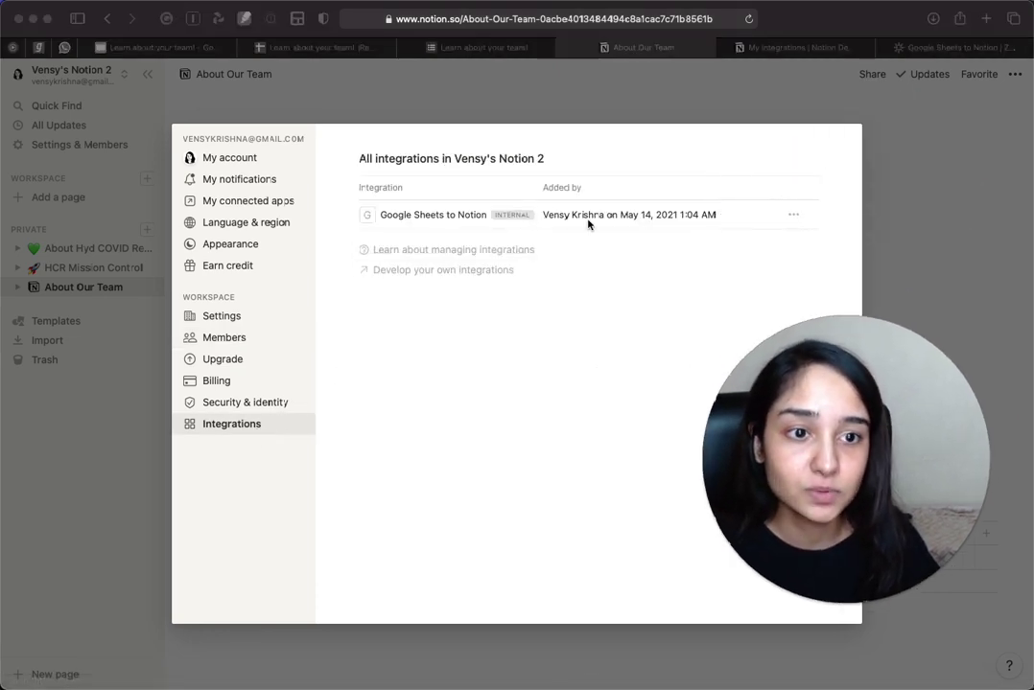
# Step: Copy the internal integration token of the Google Sheets to Notion integration
pyautogui.click(798, 221)
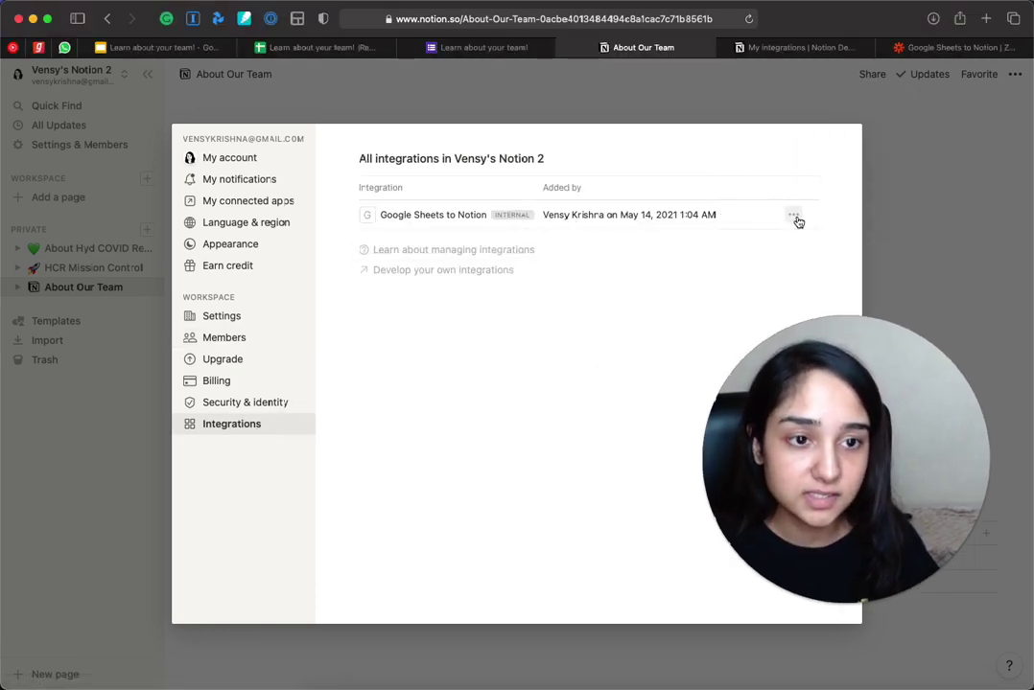
pyautogui.click(795, 220)
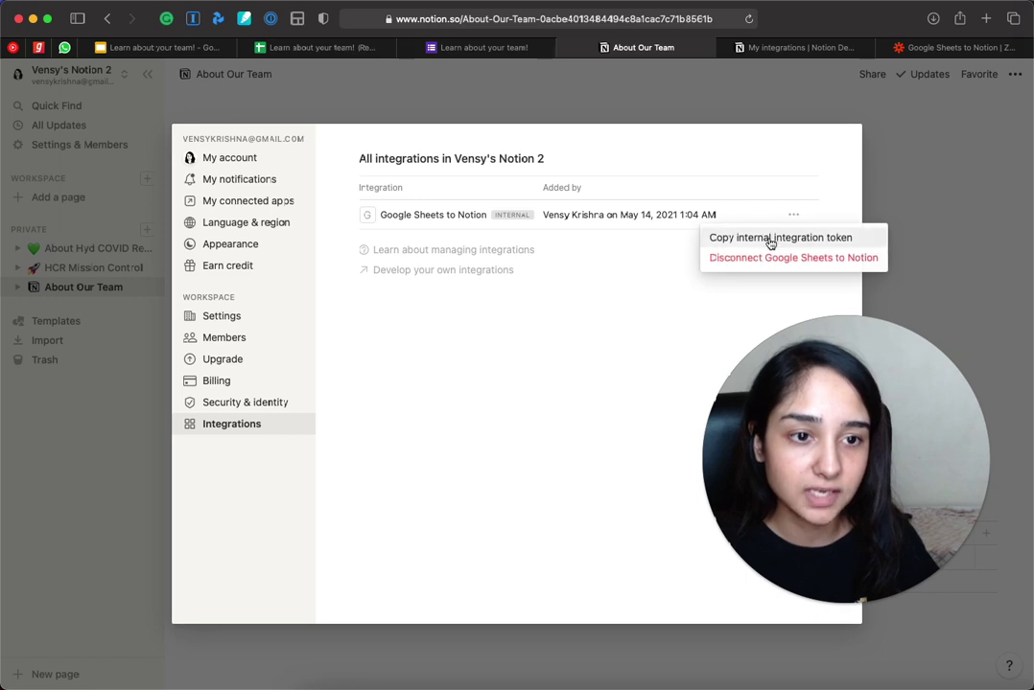
pyautogui.click(756, 240)
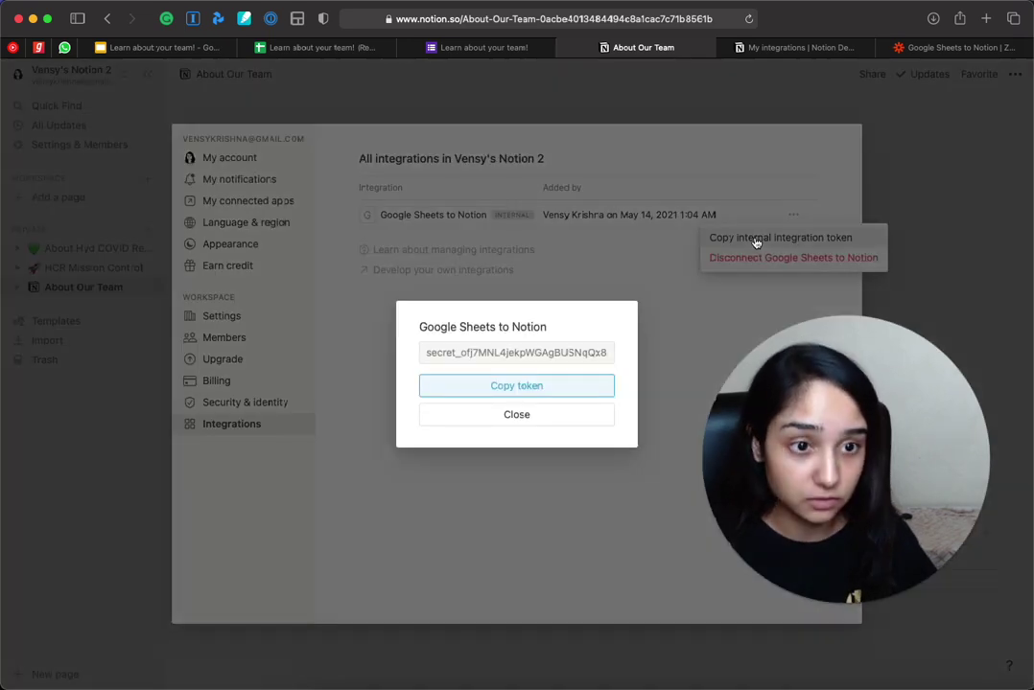
pyautogui.click(516, 387)
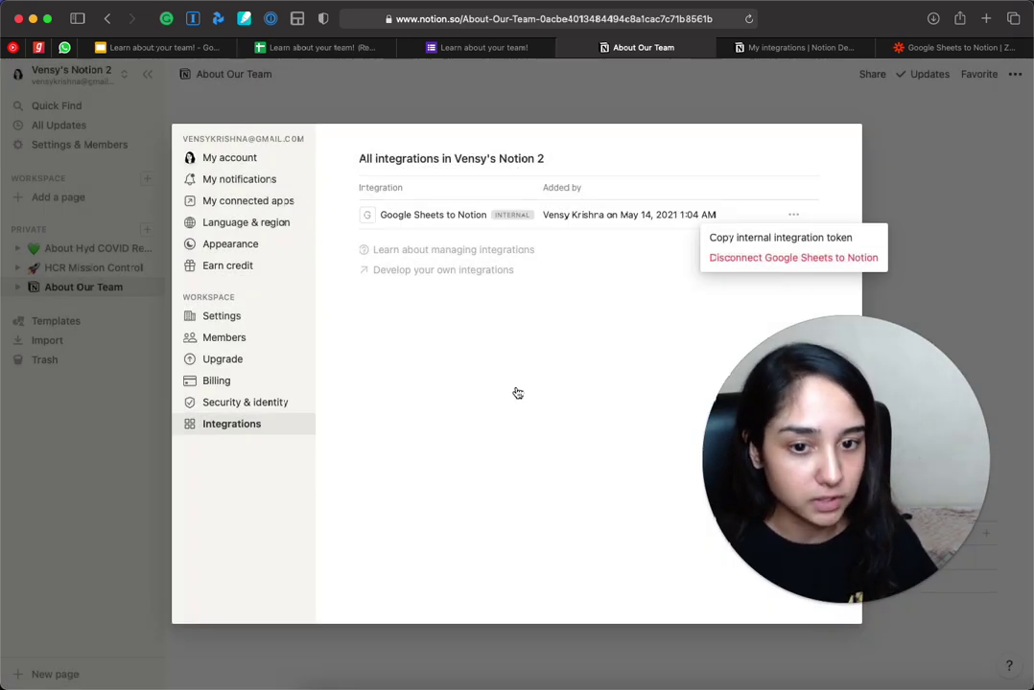
pyautogui.click(663, 333)
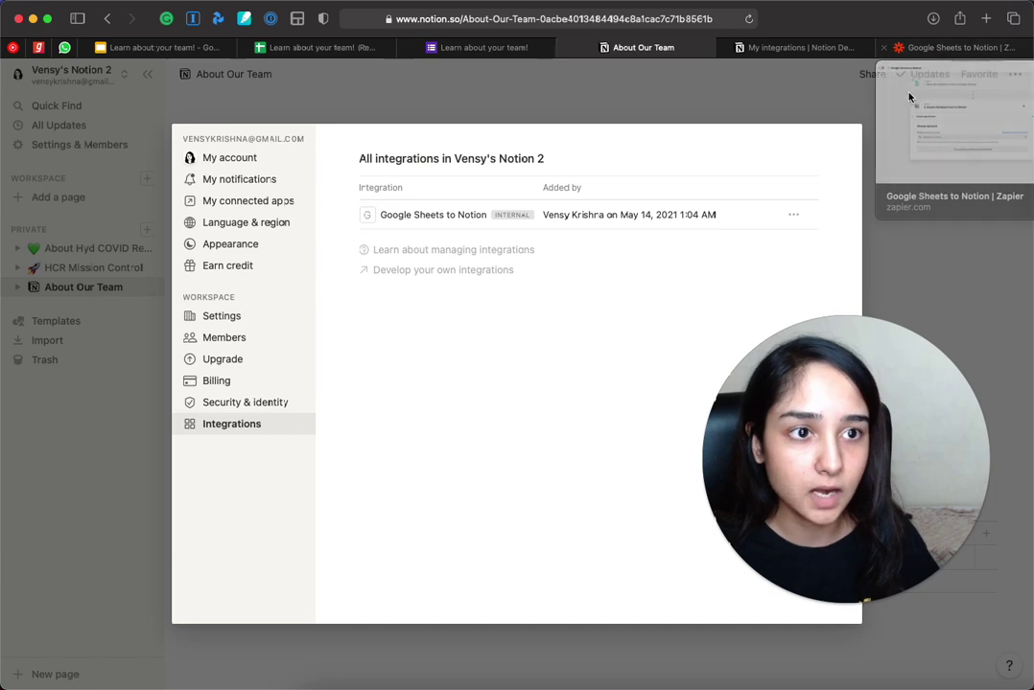
# Step: Switch to the Google Sheets to Notion Zap in Zapier and start connecting a new Notion account for its Create Database Item action
pyautogui.click(923, 49)
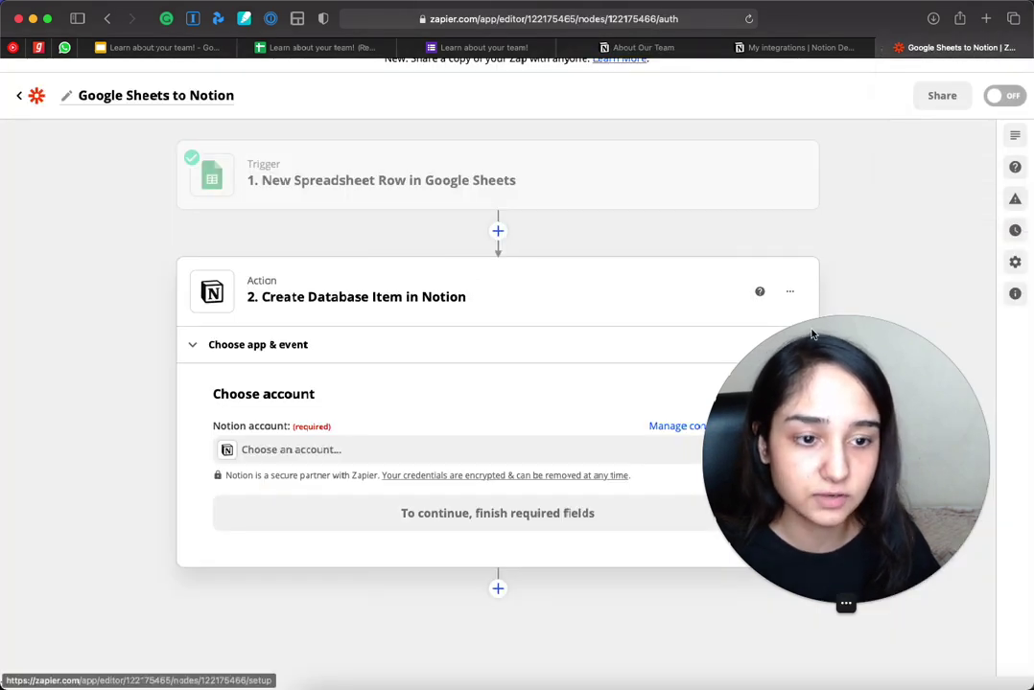
pyautogui.scroll(1, 278, 442)
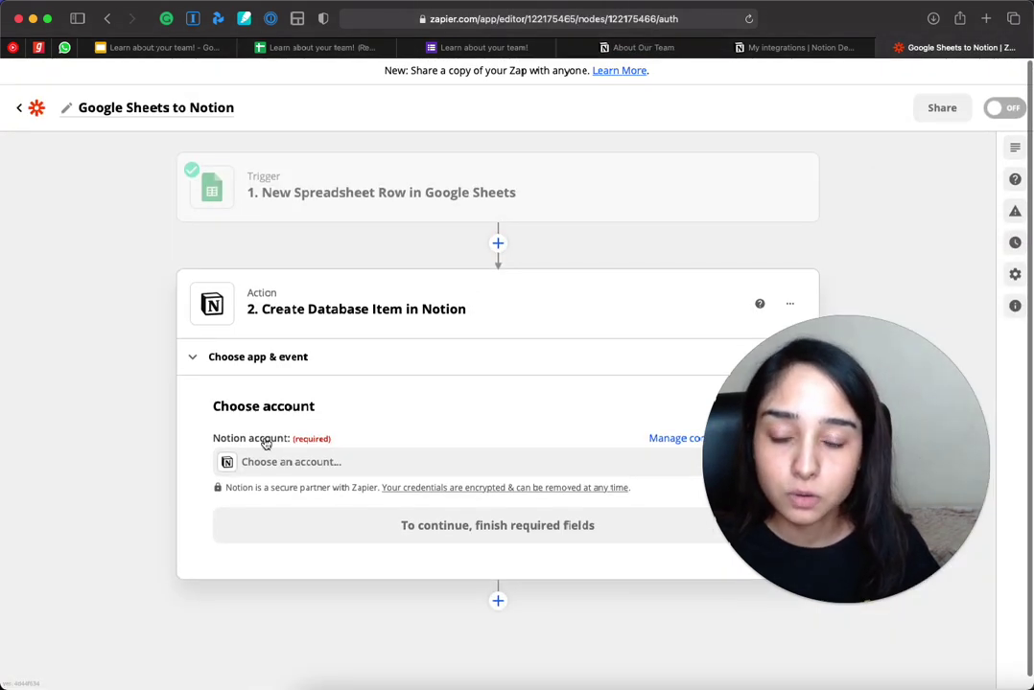
pyautogui.click(333, 470)
pyautogui.scroll(-2, 325, 512)
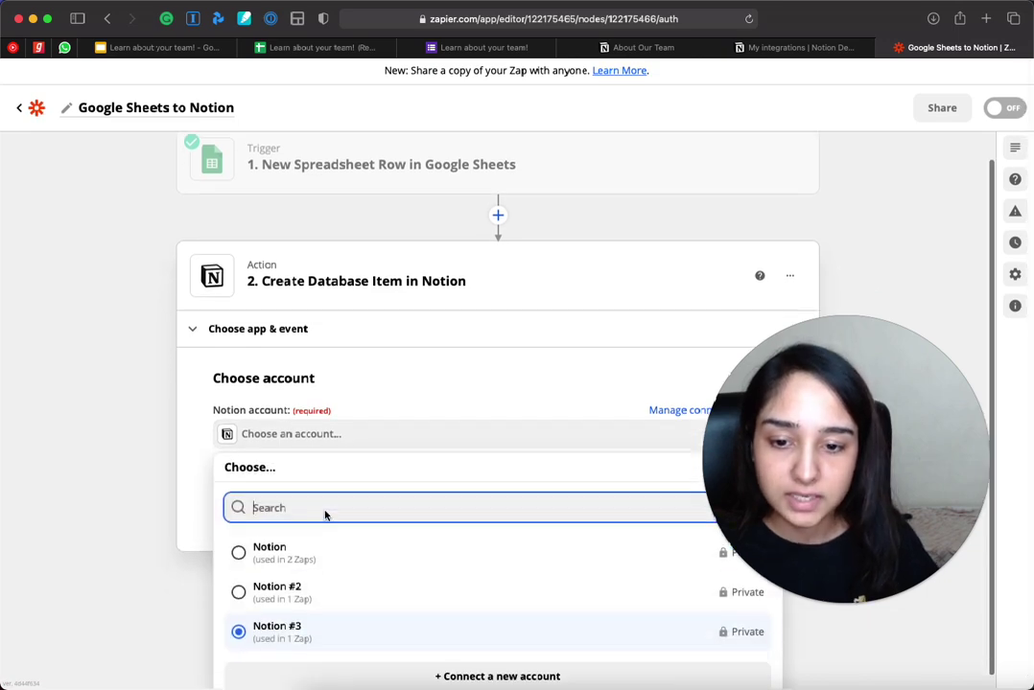
pyautogui.click(448, 664)
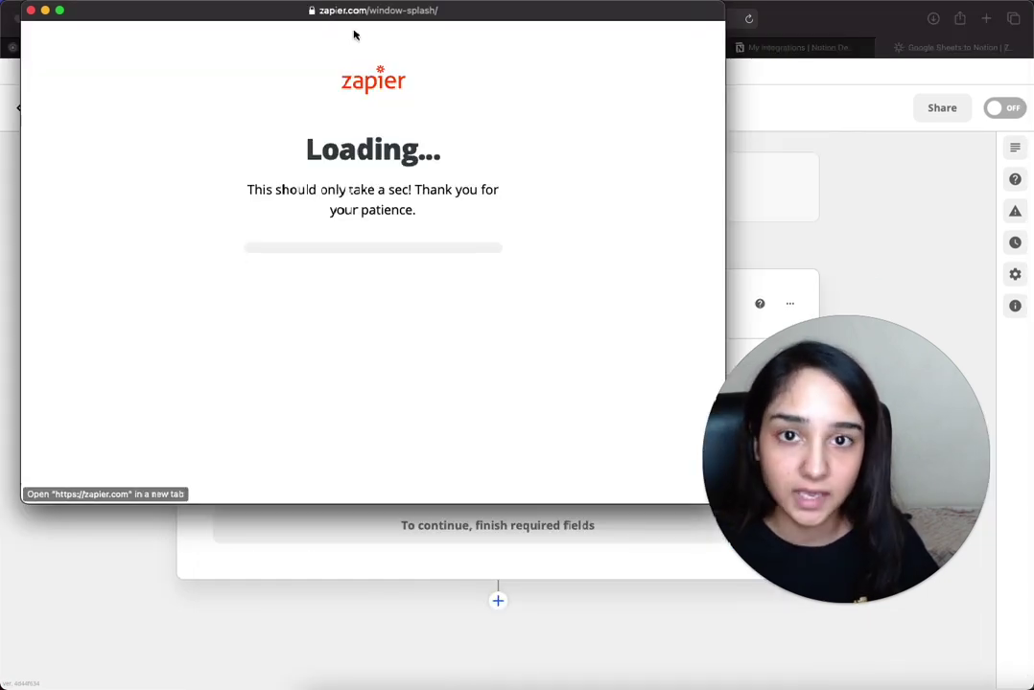
pyautogui.moveTo(351, 21); pyautogui.dragTo(367, 98)
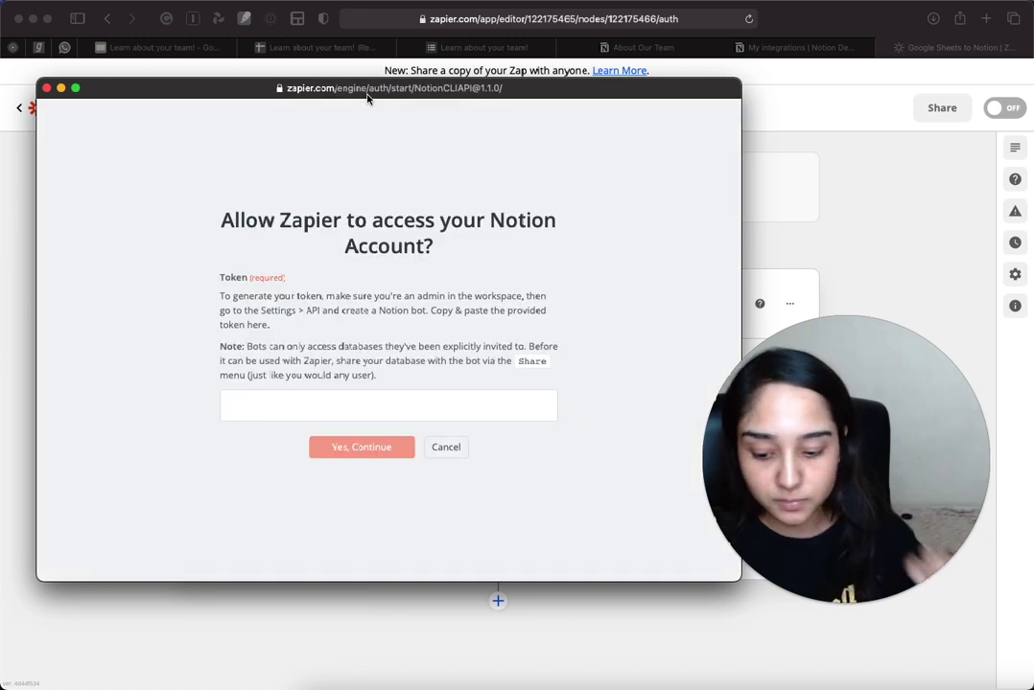
# Step: Authorize Zapier's Notion access with the copied integration token, without saving the login, and continue to the action setup with the new account
pyautogui.click(378, 400)
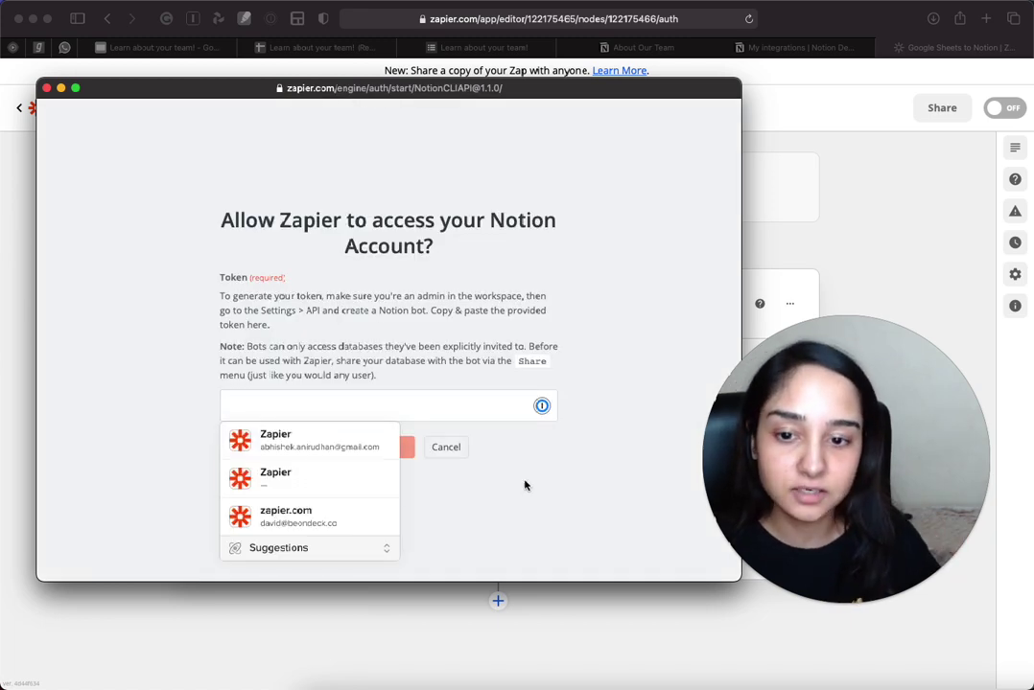
pyautogui.press('super+v')
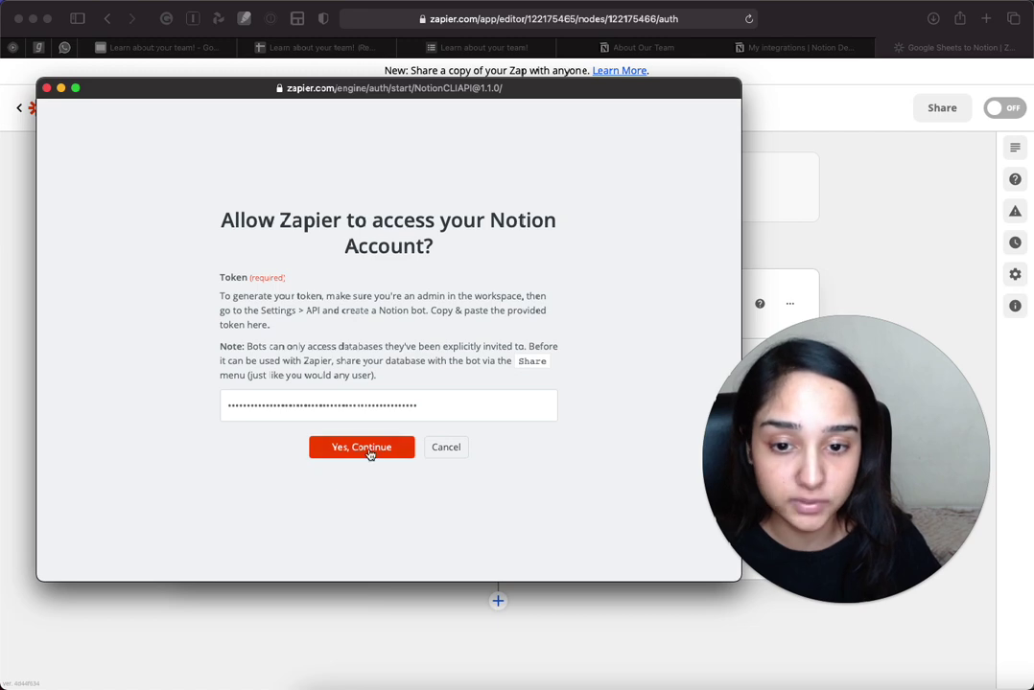
pyautogui.click(369, 449)
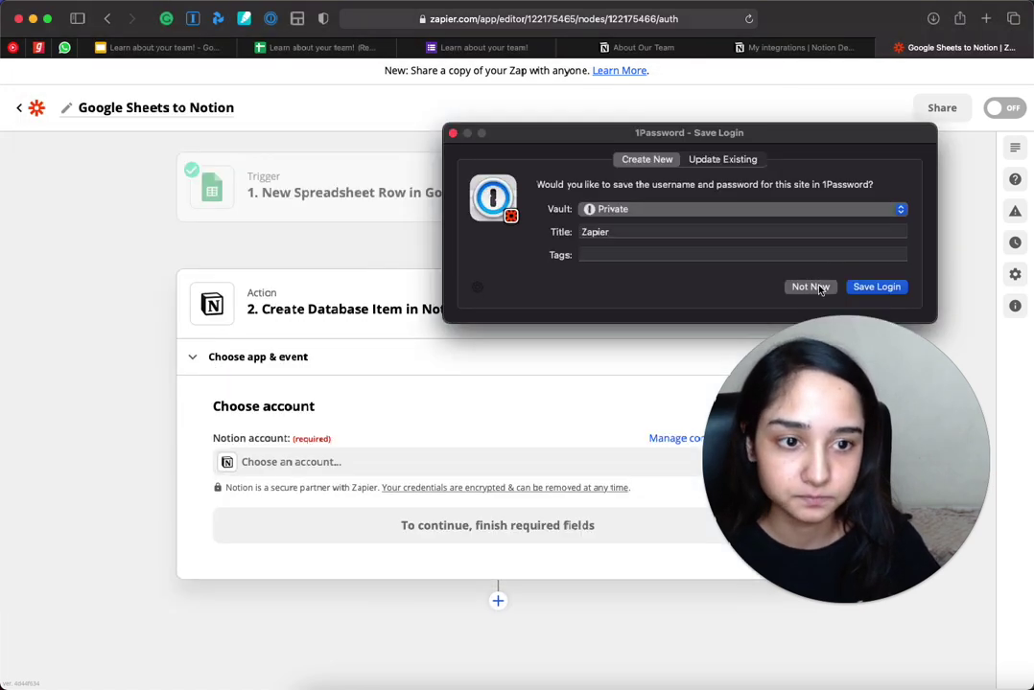
pyautogui.click(815, 288)
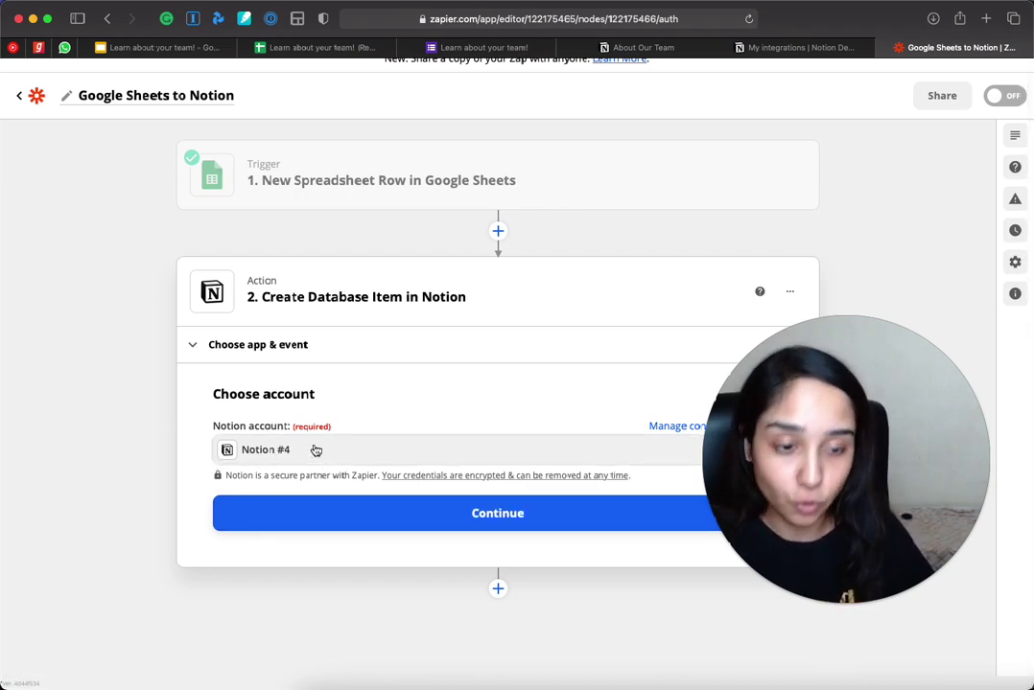
pyautogui.scroll(1, 473, 529)
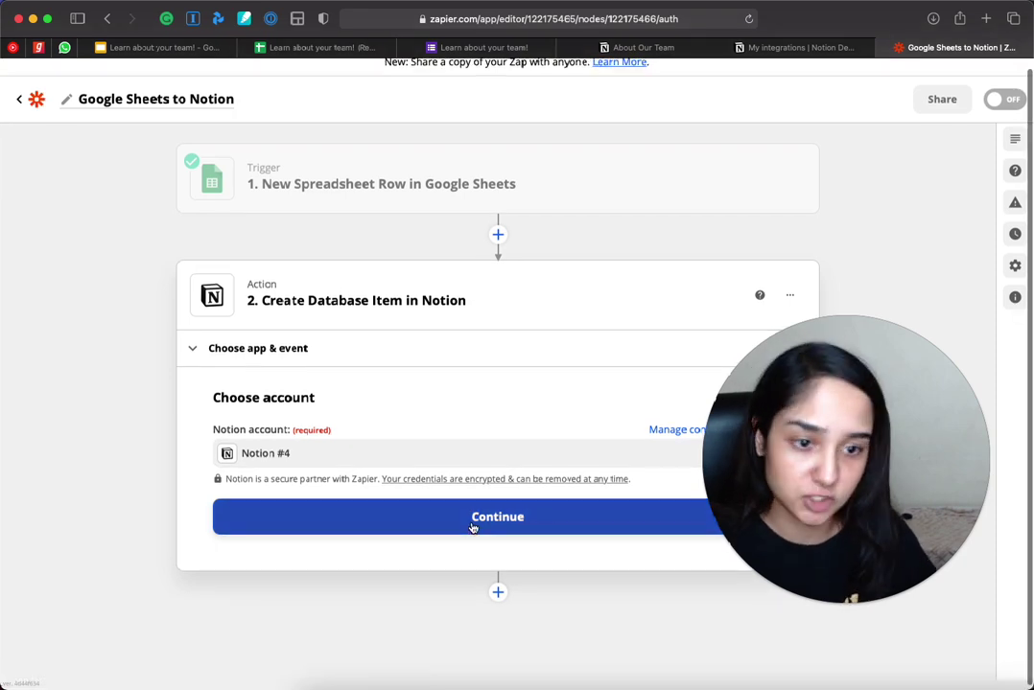
pyautogui.click(473, 527)
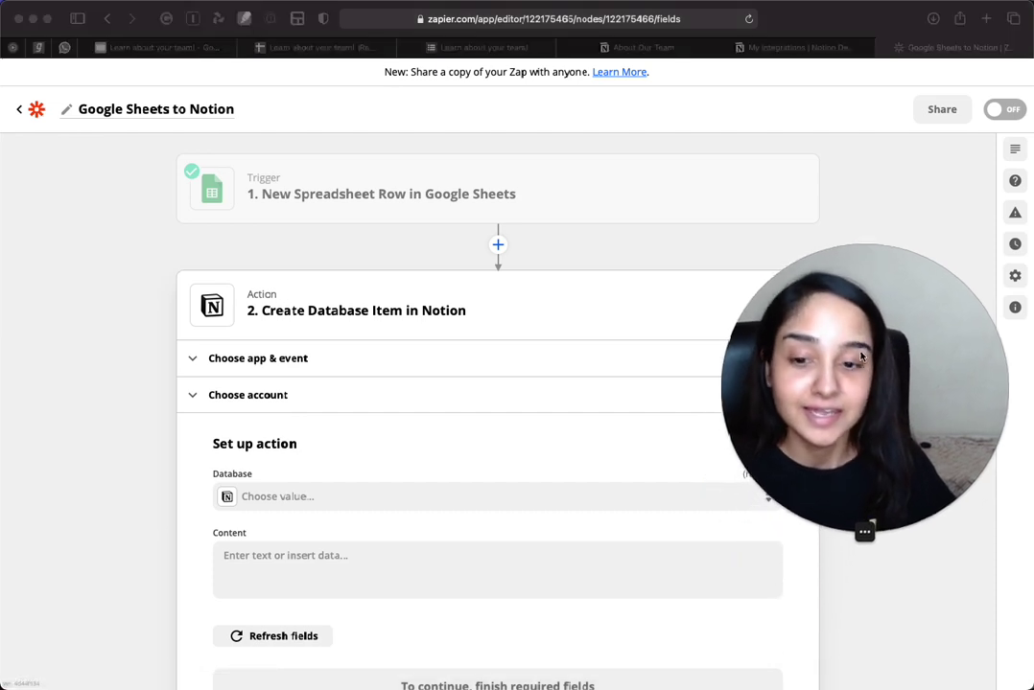
# Step: Check which Notion databases the action's Database field offers
pyautogui.scroll(-2, 570, 372)
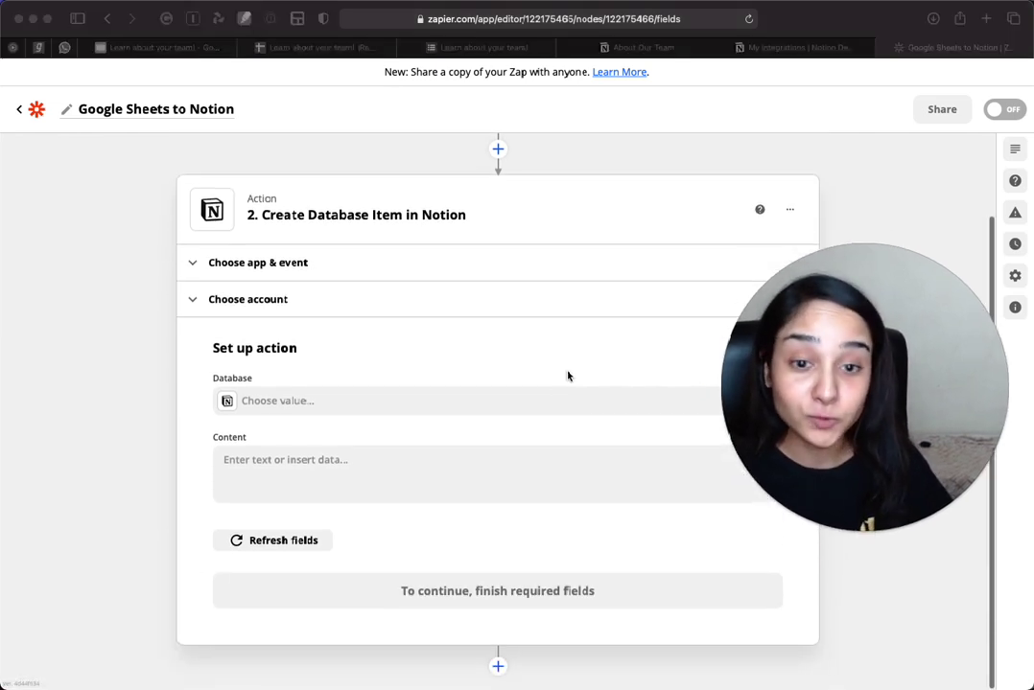
pyautogui.click(219, 349)
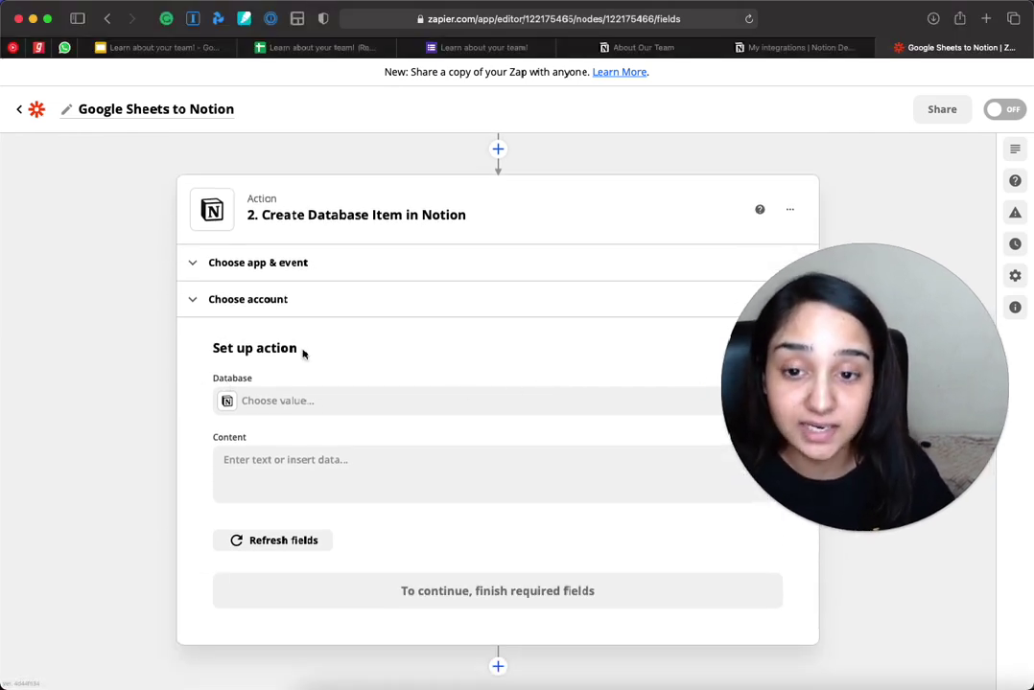
pyautogui.moveTo(261, 383); pyautogui.dragTo(223, 380)
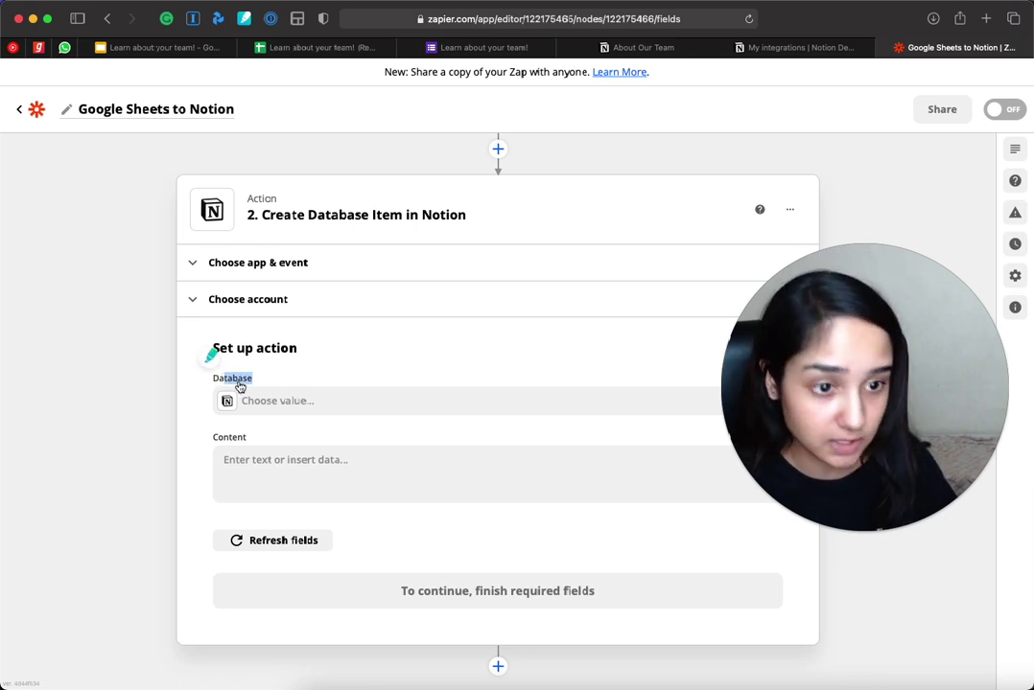
pyautogui.click(387, 410)
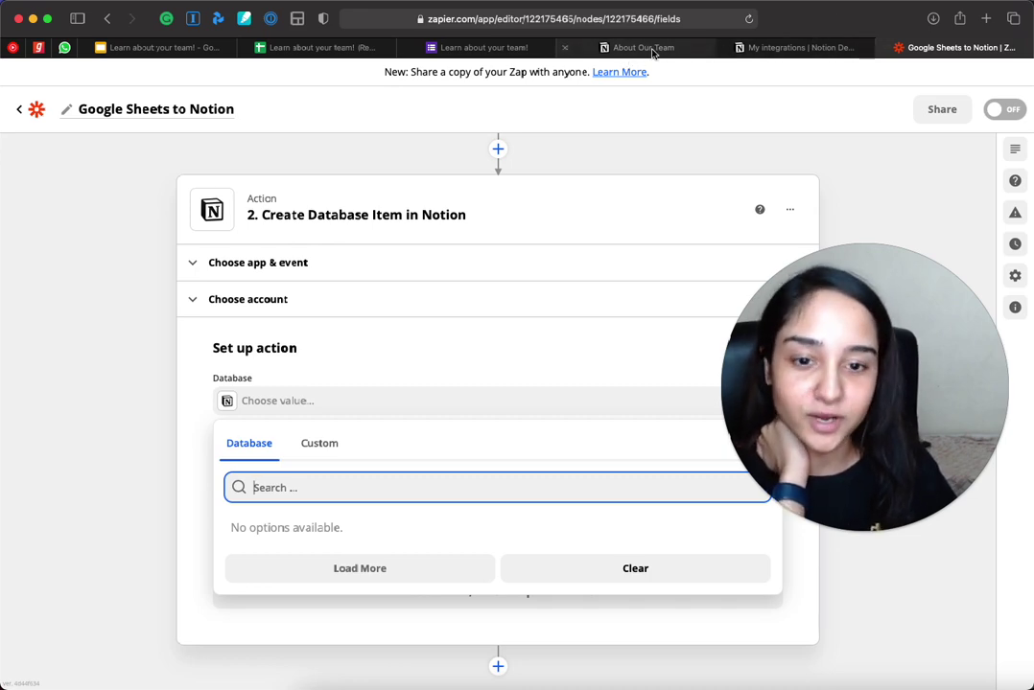
pyautogui.click(479, 347)
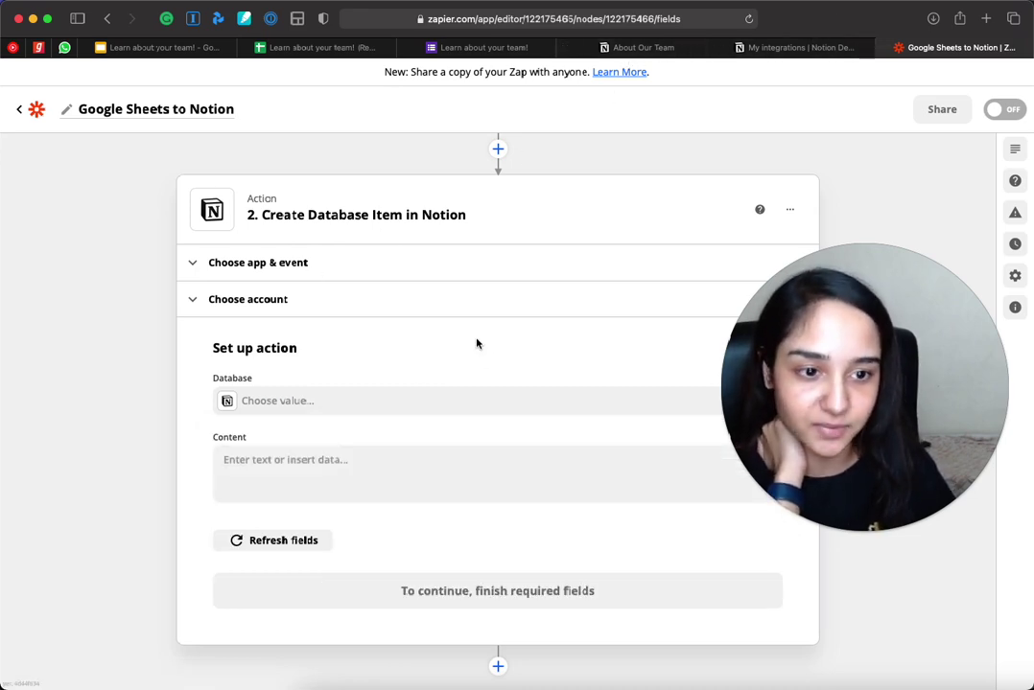
# Step: Return to the About Our Team page in Notion, close its settings, and open the Notion API About Our Team database as a full page
pyautogui.click(664, 50)
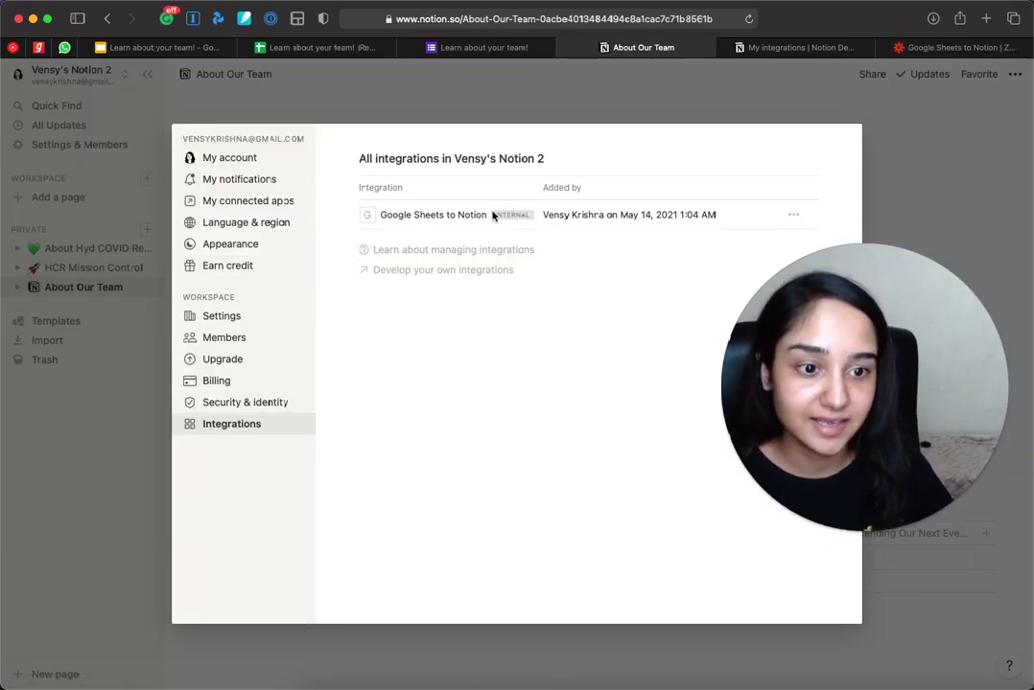
pyautogui.moveTo(860, 529); pyautogui.dragTo(876, 614)
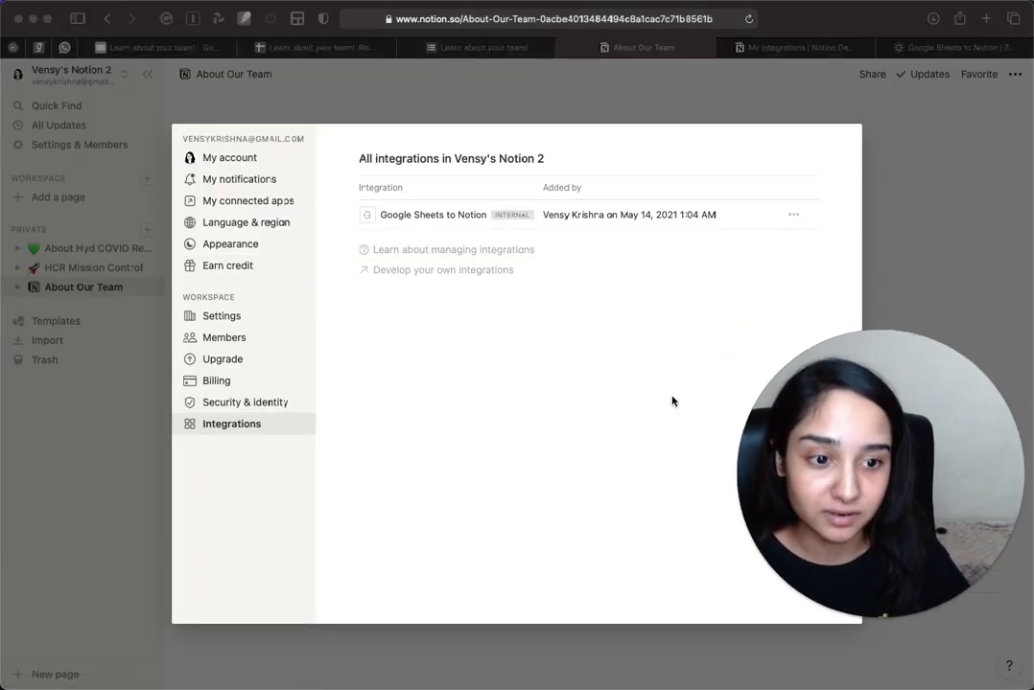
pyautogui.click(949, 185)
pyautogui.click(945, 187)
pyautogui.scroll(-2, 589, 186)
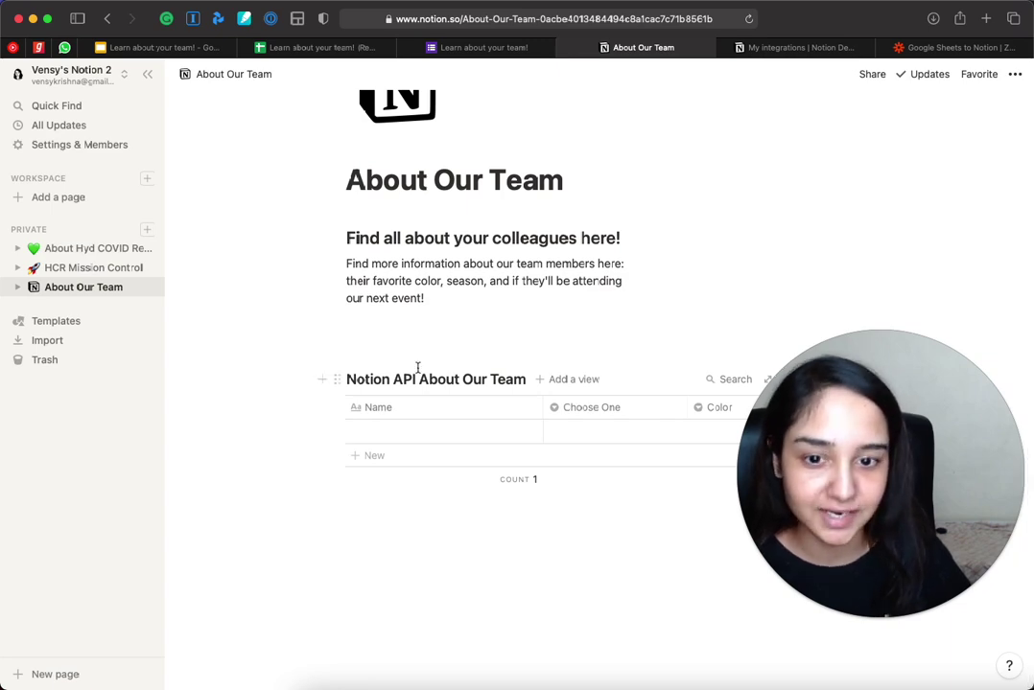
pyautogui.moveTo(864, 440); pyautogui.dragTo(731, 536)
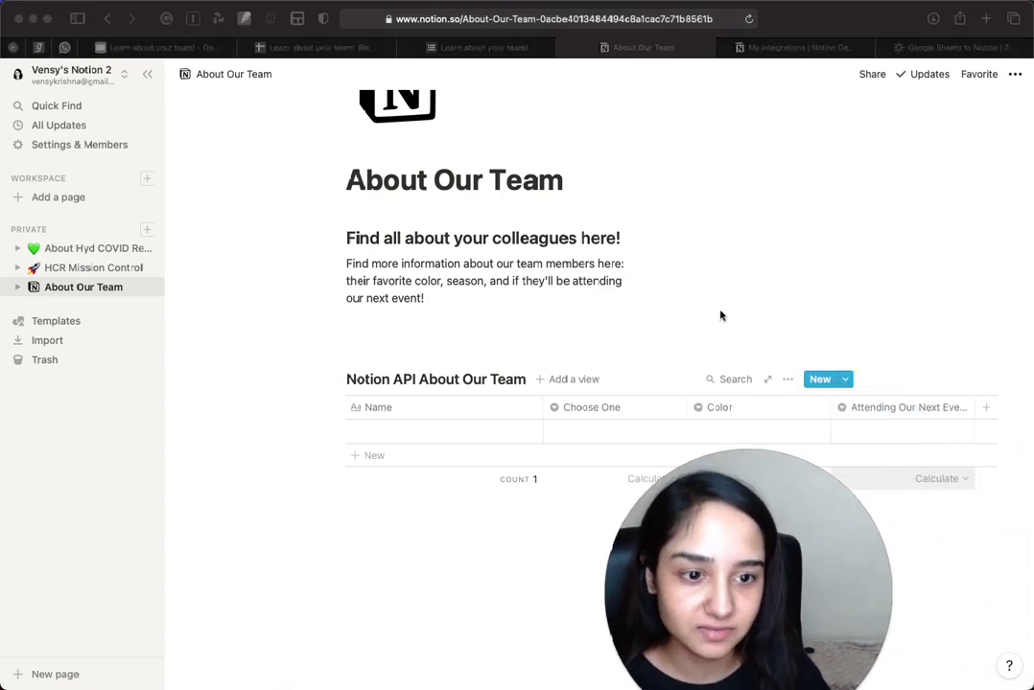
pyautogui.click(757, 386)
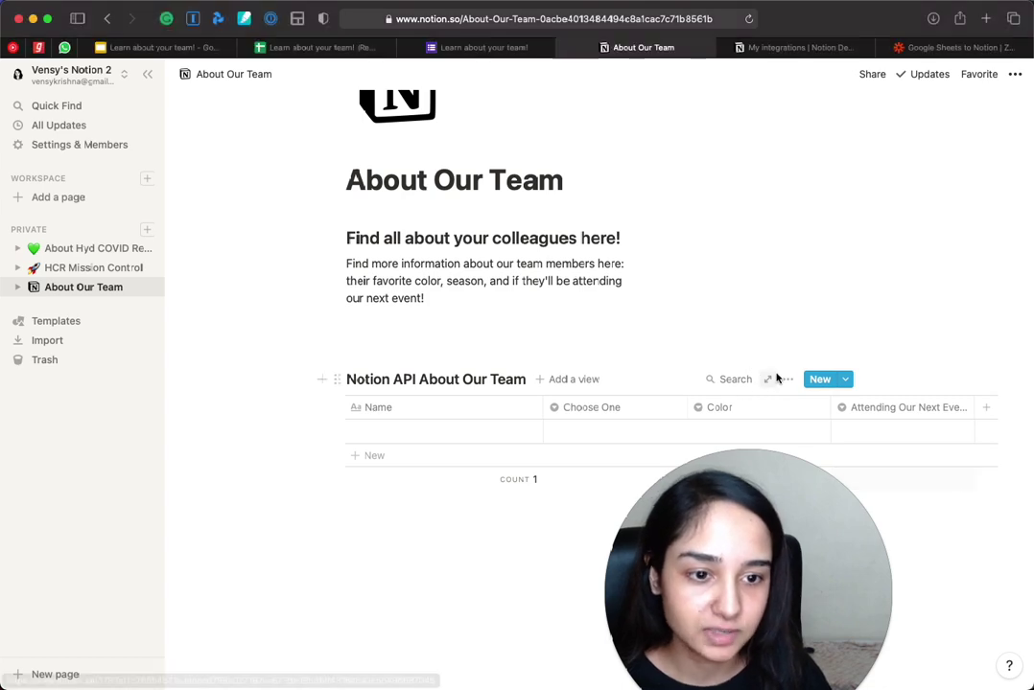
pyautogui.click(769, 383)
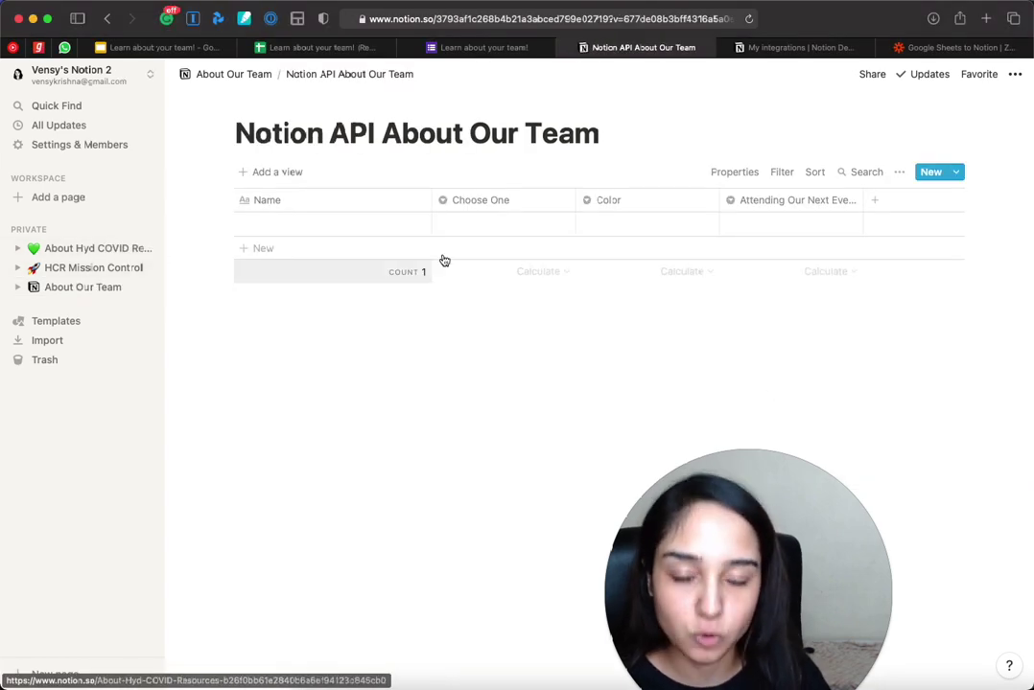
# Step: Share the Notion API About Our Team database with the Google Sheets to Notion integration, with Can edit access
pyautogui.click(875, 73)
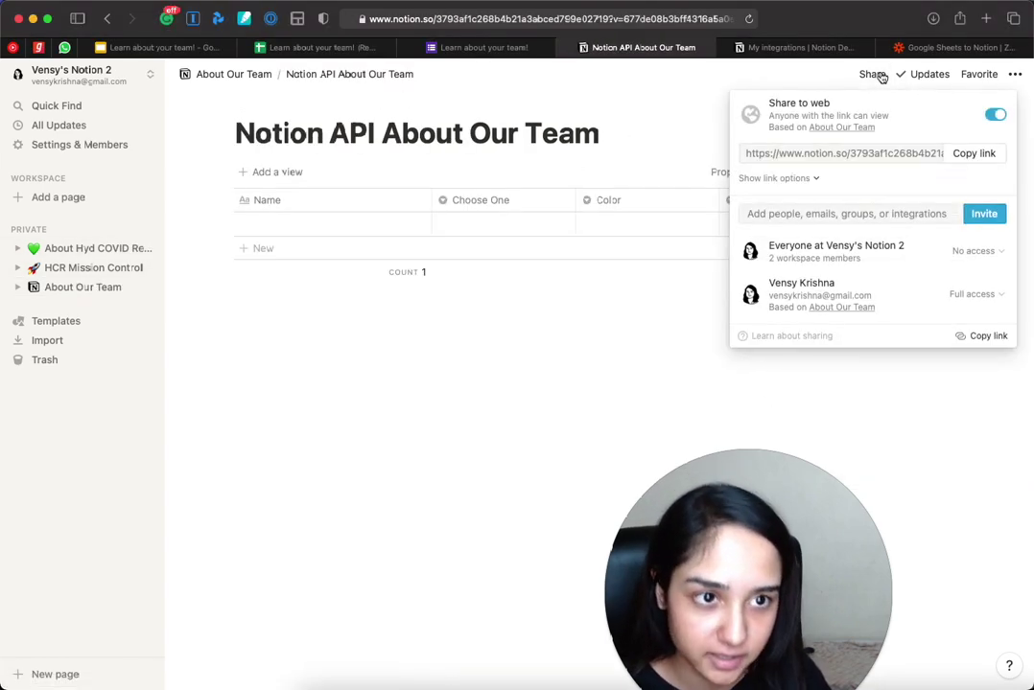
pyautogui.click(924, 214)
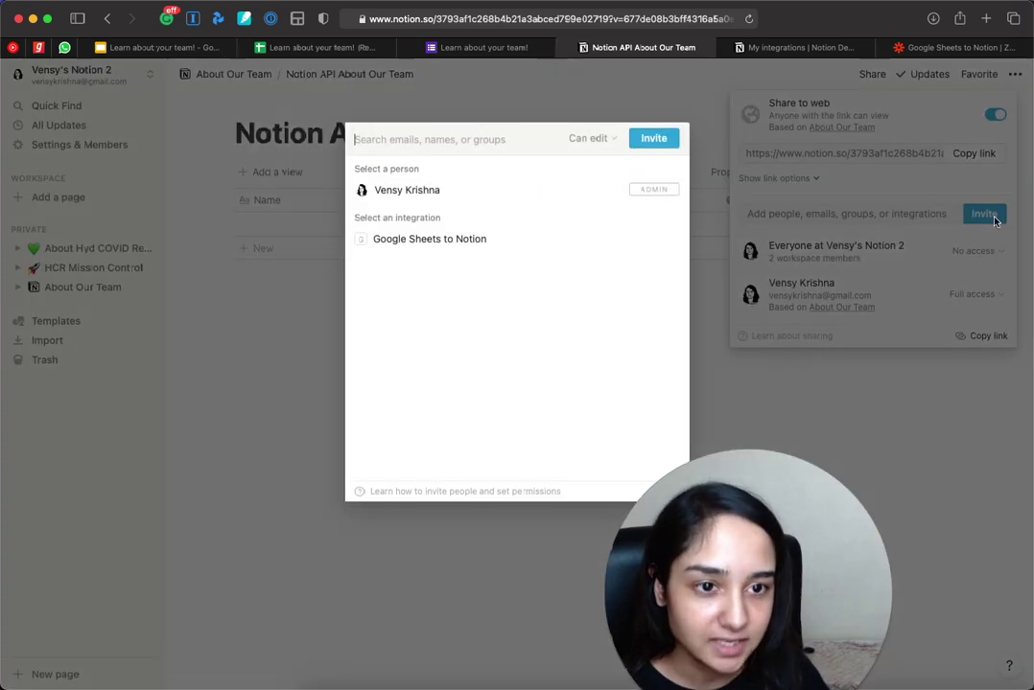
pyautogui.click(414, 246)
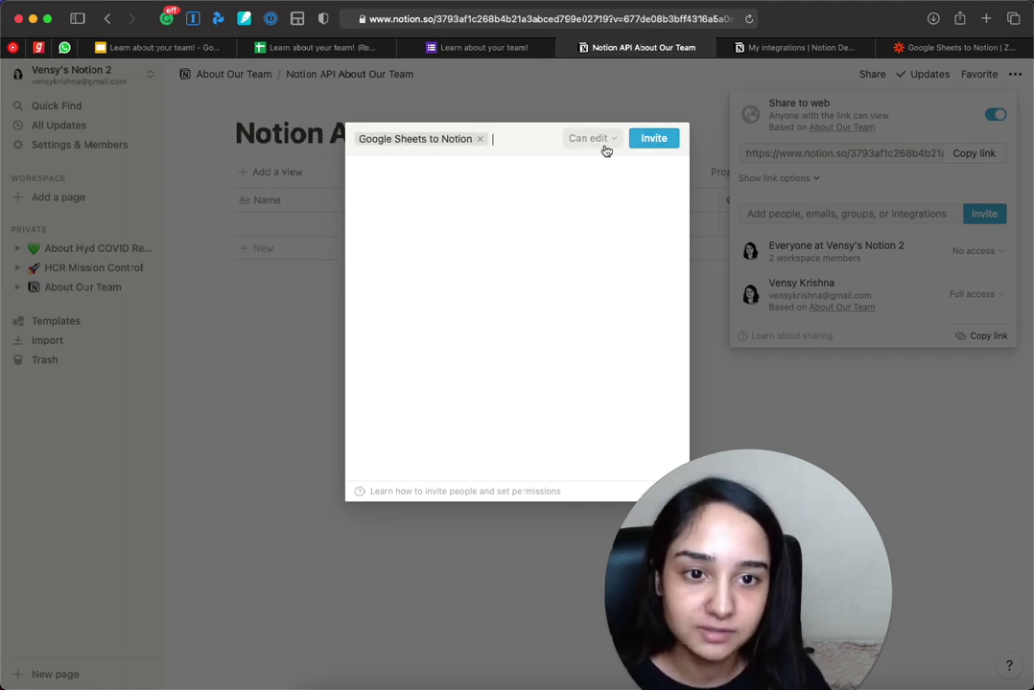
pyautogui.click(654, 140)
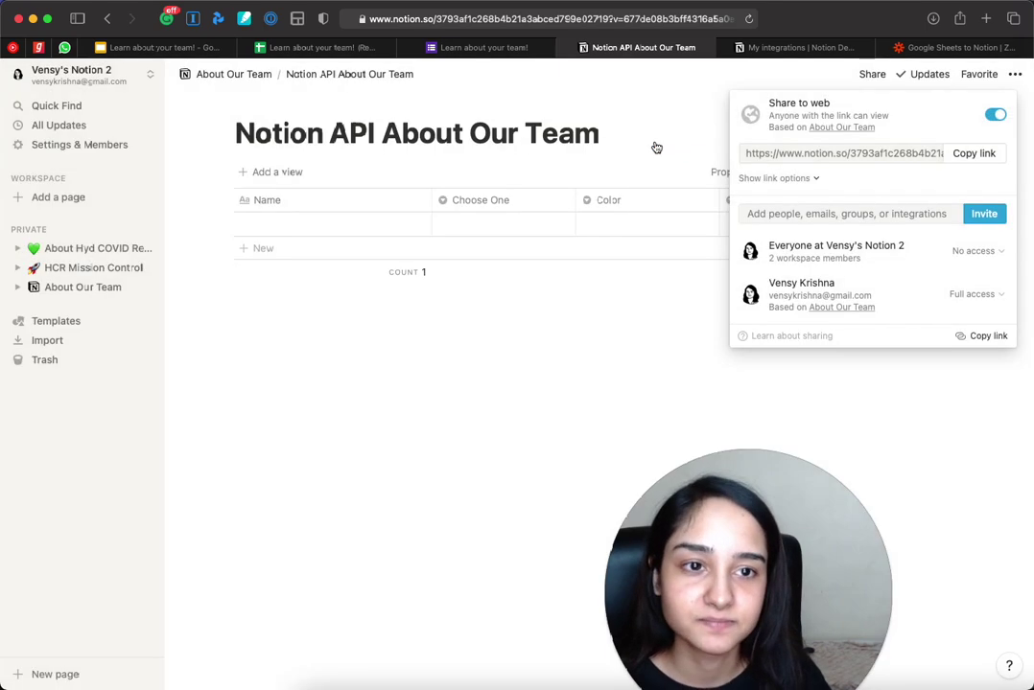
# Step: Back in Zapier, refresh the Notion action's fields and recheck the options for Database
pyautogui.click(944, 47)
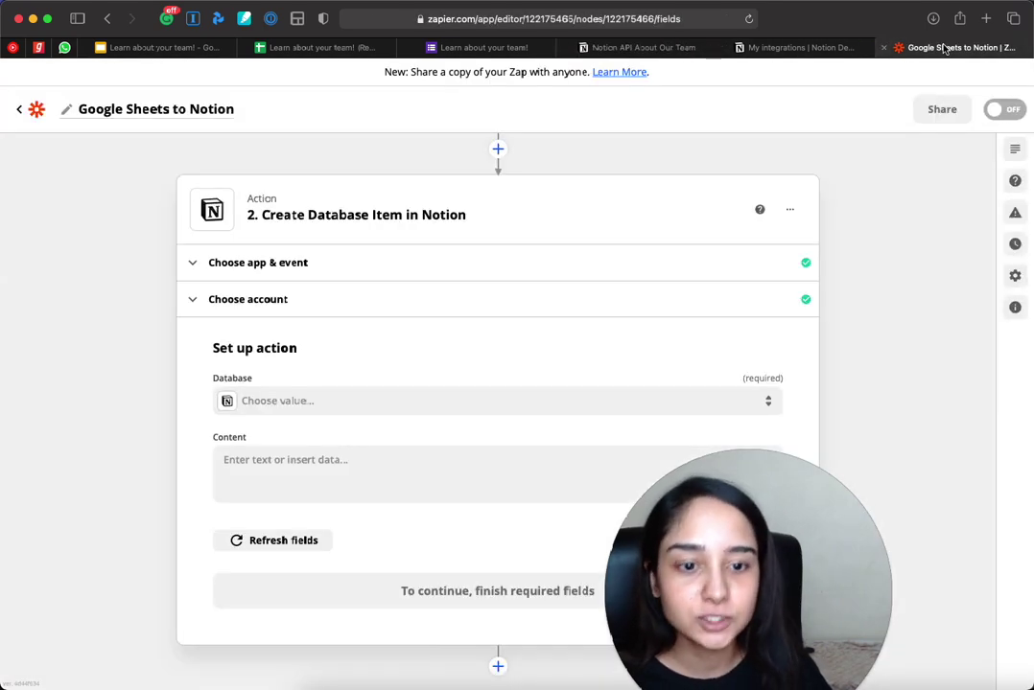
pyautogui.click(274, 545)
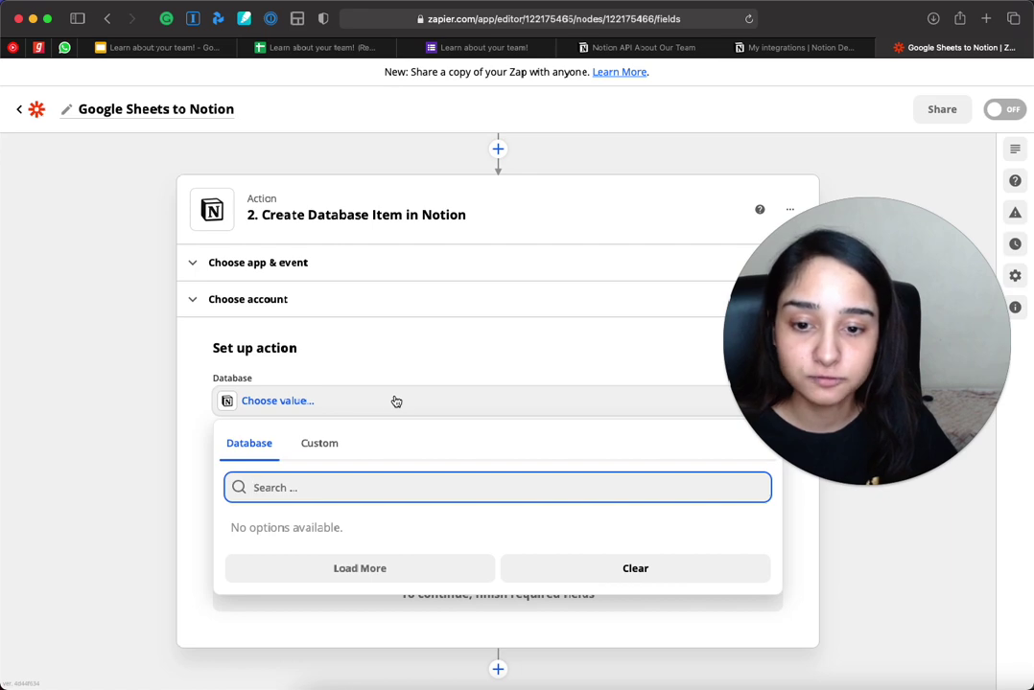
pyautogui.click(180, 523)
pyautogui.click(287, 543)
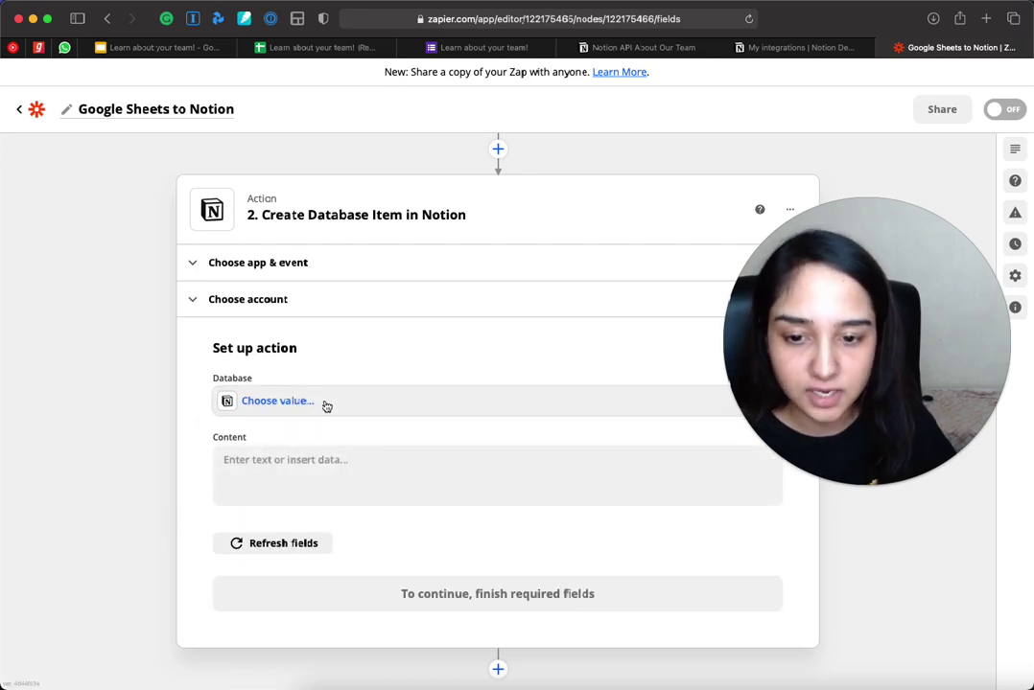
pyautogui.click(326, 407)
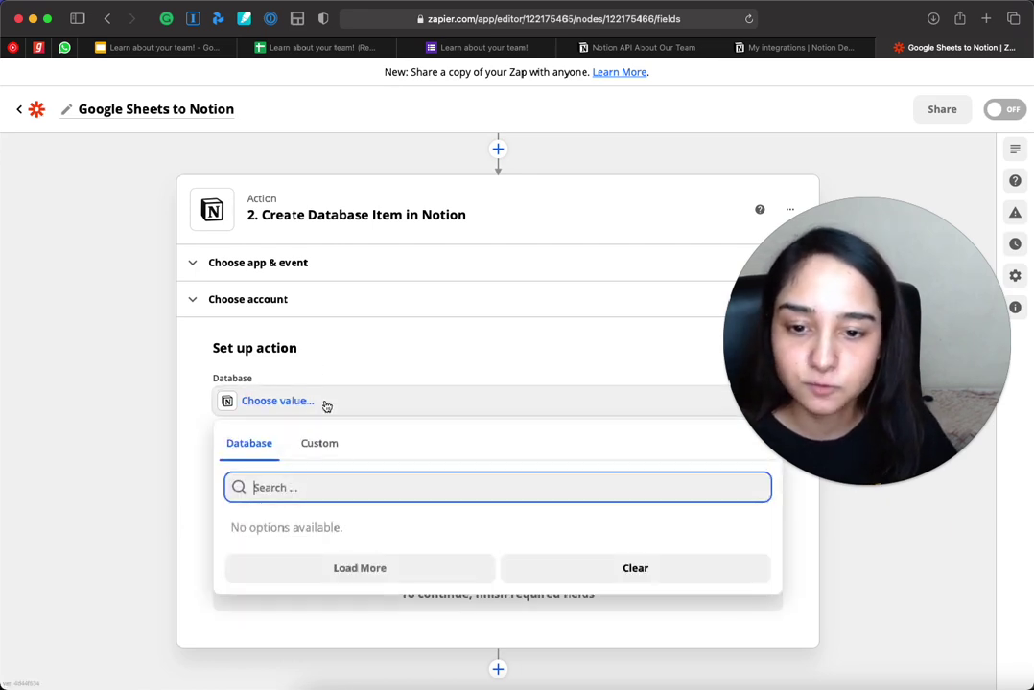
# Step: Reload the Zap editor and list the Database options of the Notion action again
pyautogui.click(395, 371)
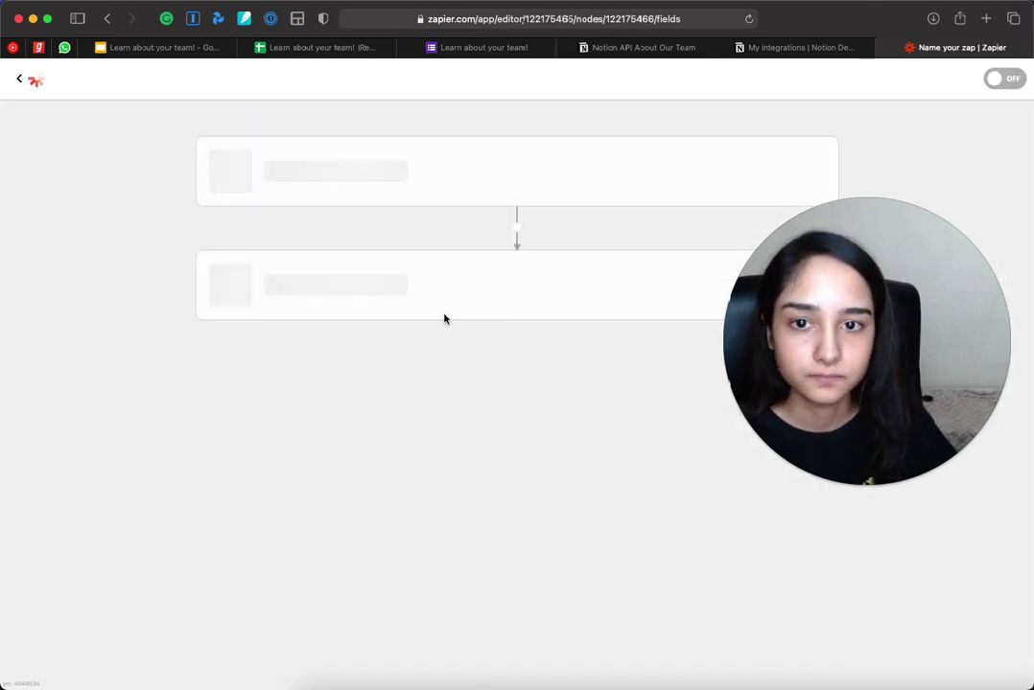
pyautogui.scroll(-1, 445, 318)
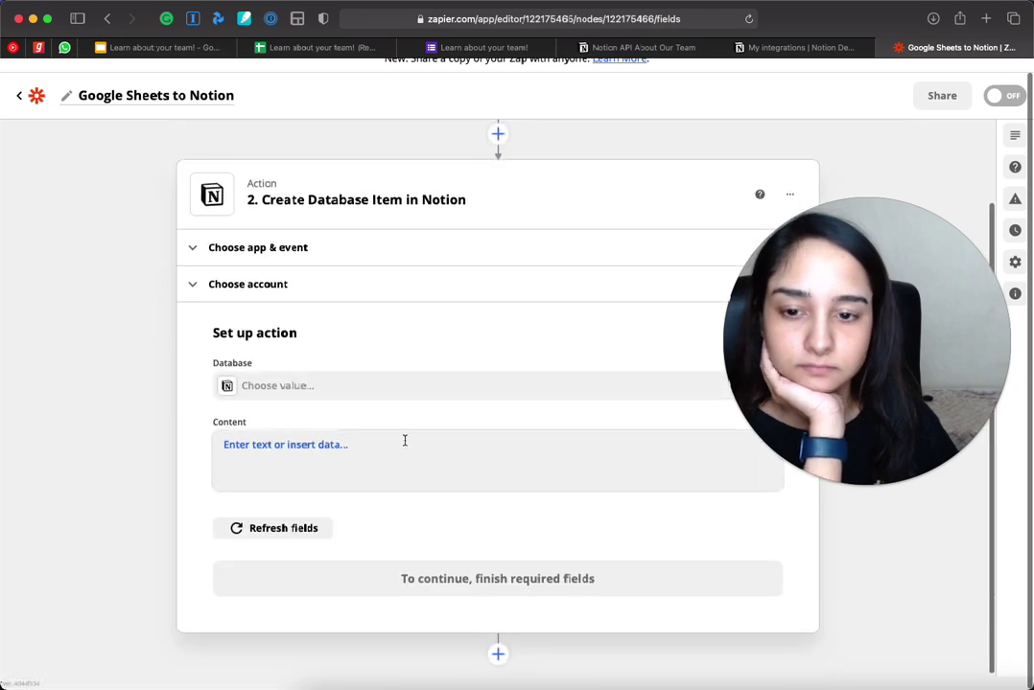
pyautogui.click(347, 388)
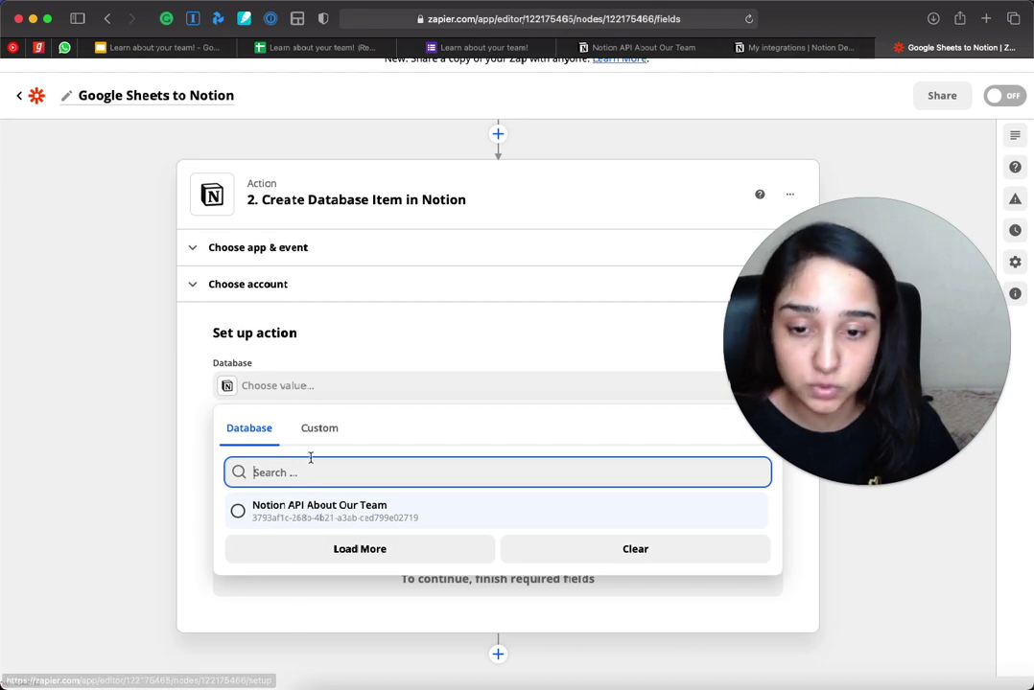
# Step: Check the offered database name against the title of the Notion API About Our Team database in Notion
pyautogui.click(795, 47)
pyautogui.click(669, 48)
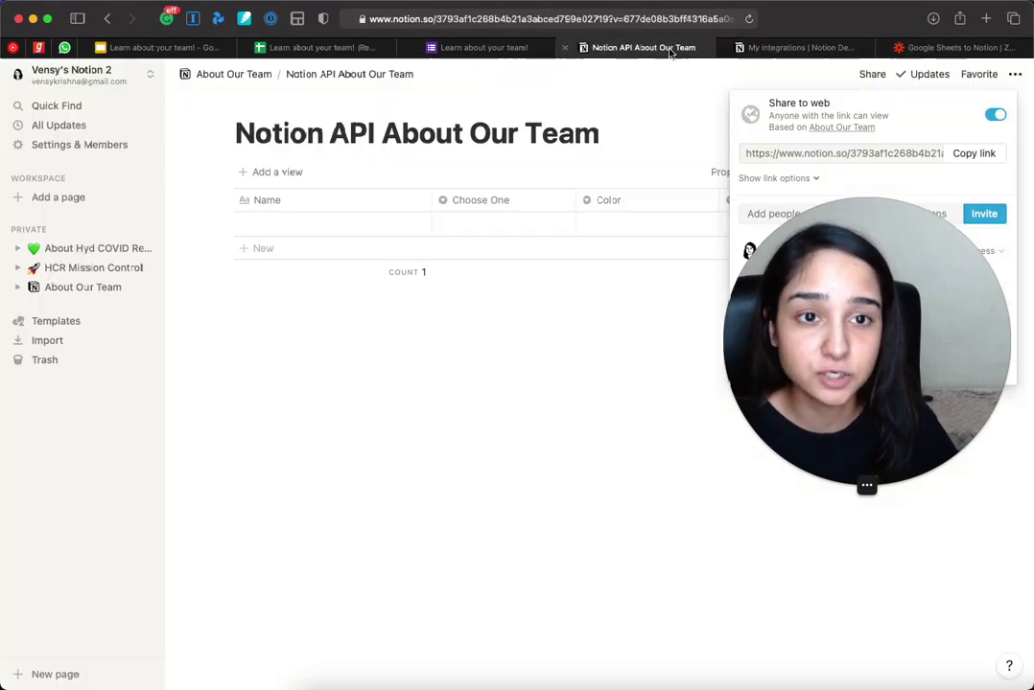
pyautogui.click(238, 133)
pyautogui.moveTo(238, 133); pyautogui.dragTo(596, 138)
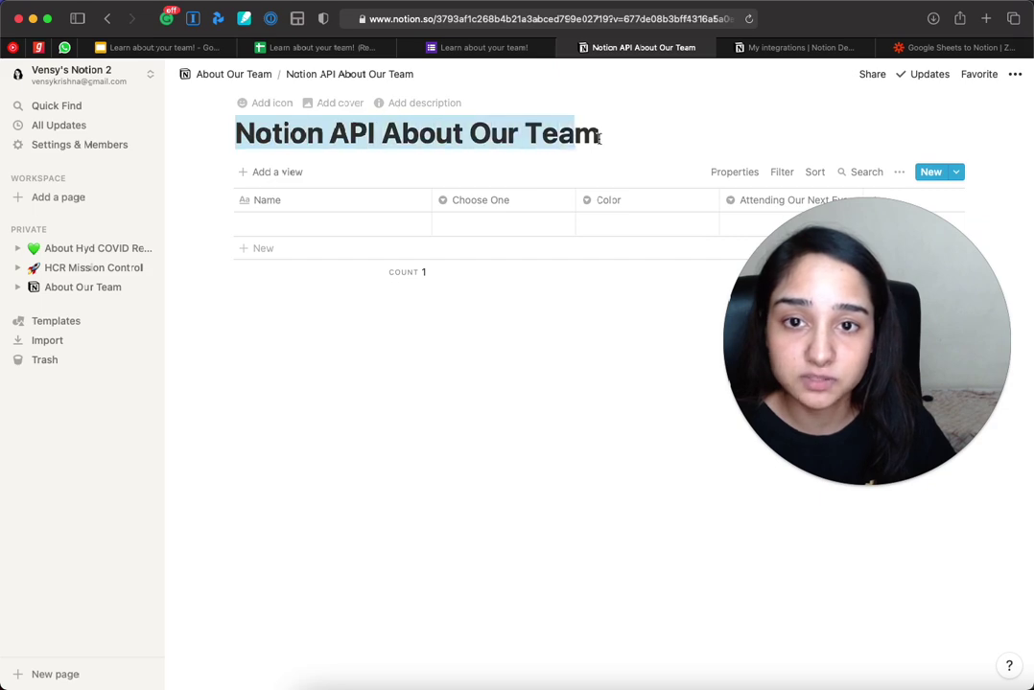
# Step: Return Notion to the About Our Team page, and in Zapier choose Notion API About Our Team as the action's Database
pyautogui.click(611, 141)
pyautogui.click(107, 18)
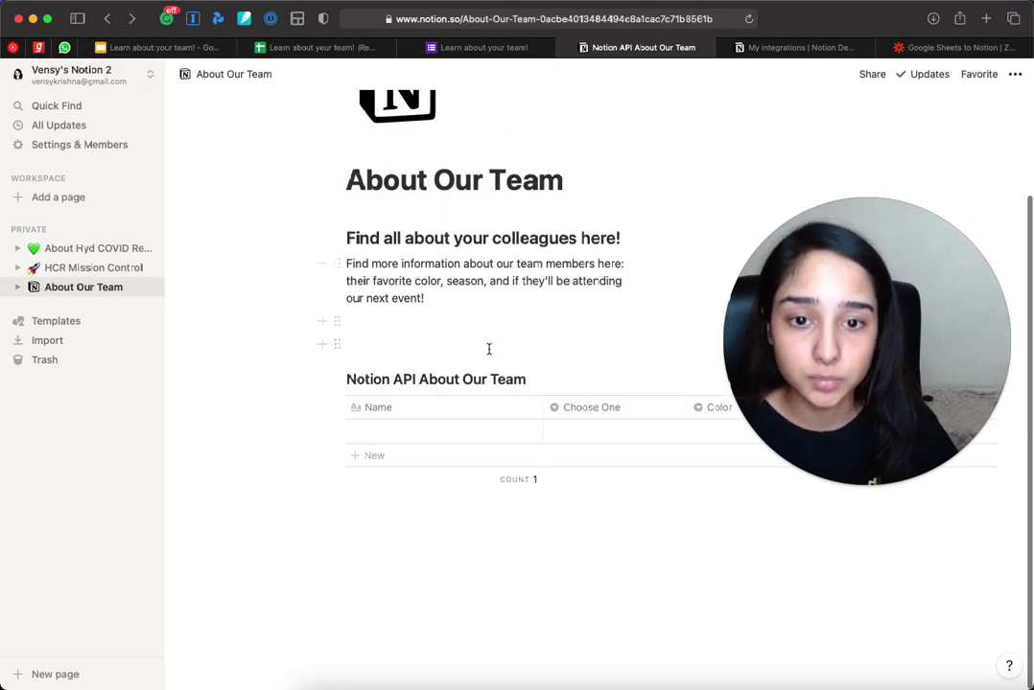
pyautogui.click(959, 47)
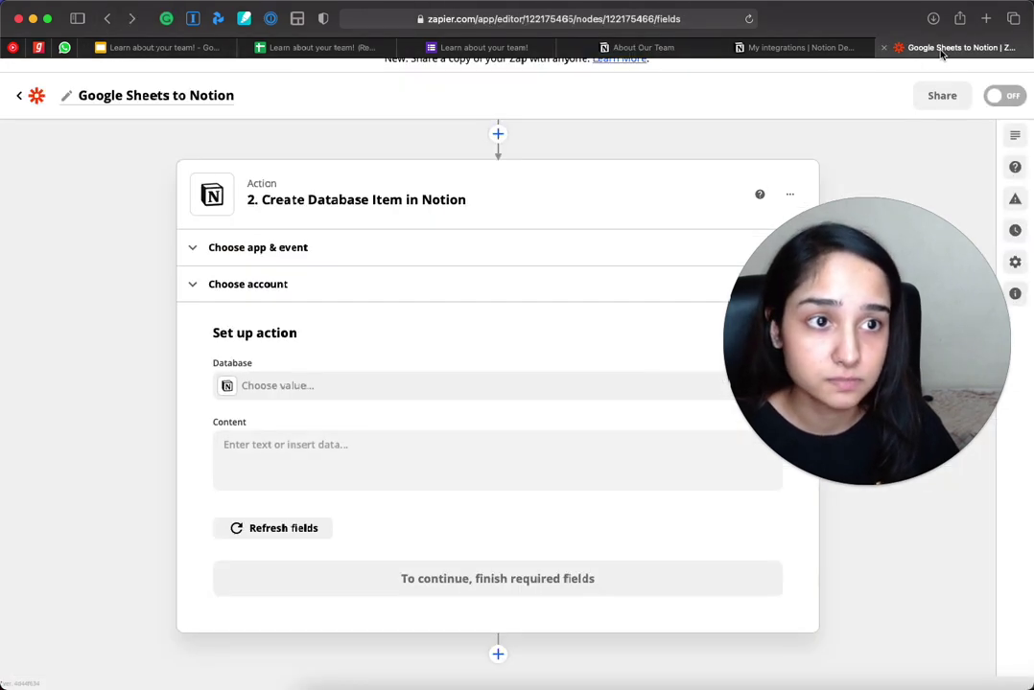
pyautogui.click(301, 397)
pyautogui.click(287, 505)
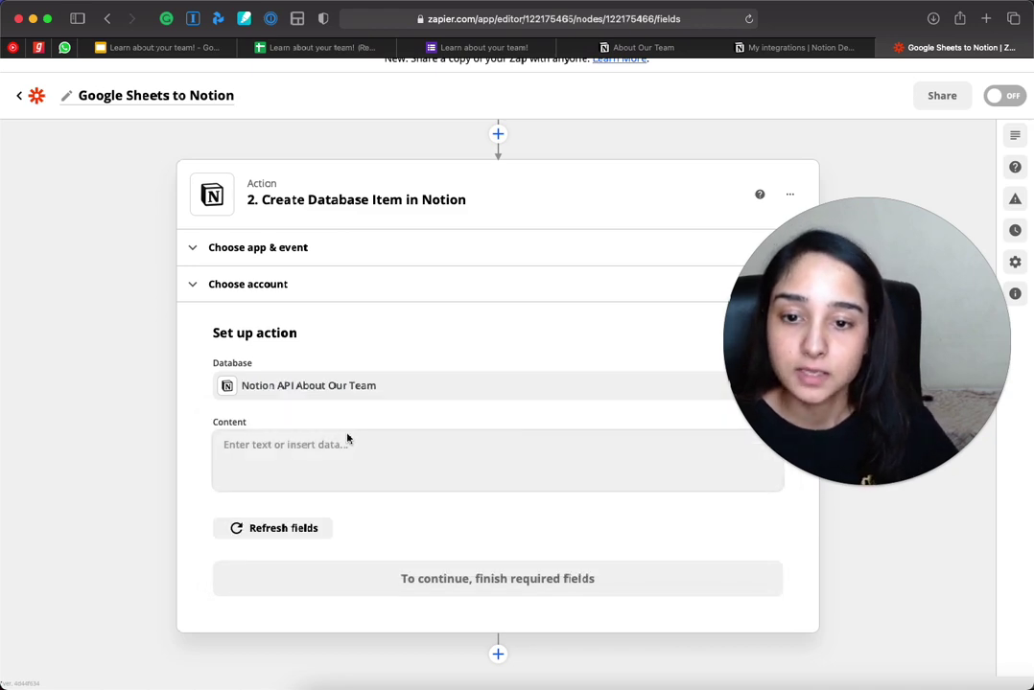
pyautogui.click(284, 528)
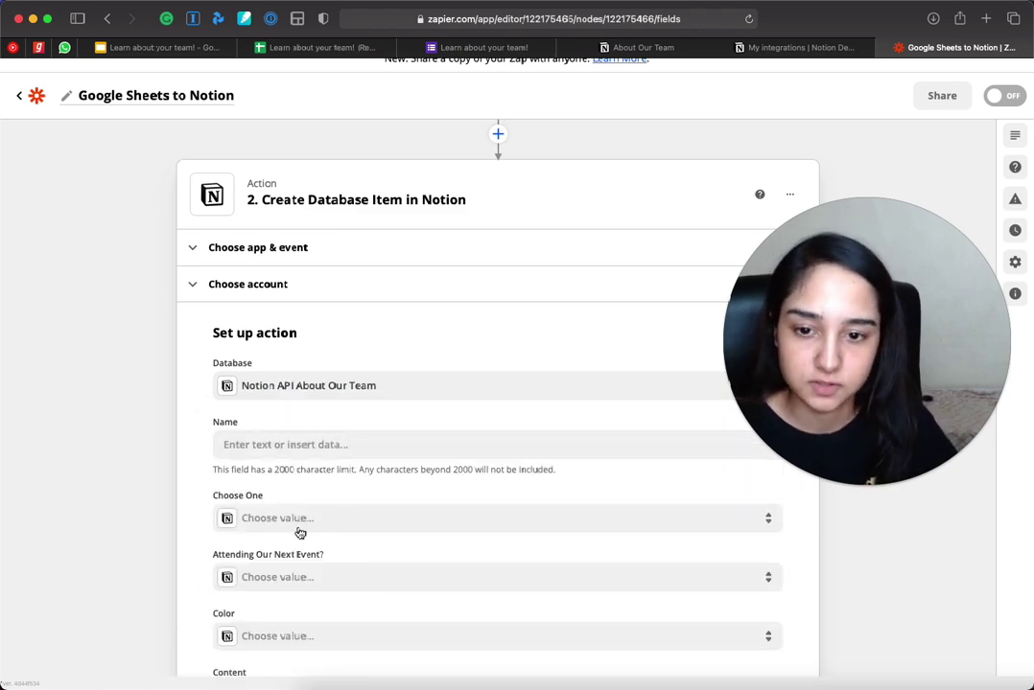
pyautogui.scroll(-4, 300, 533)
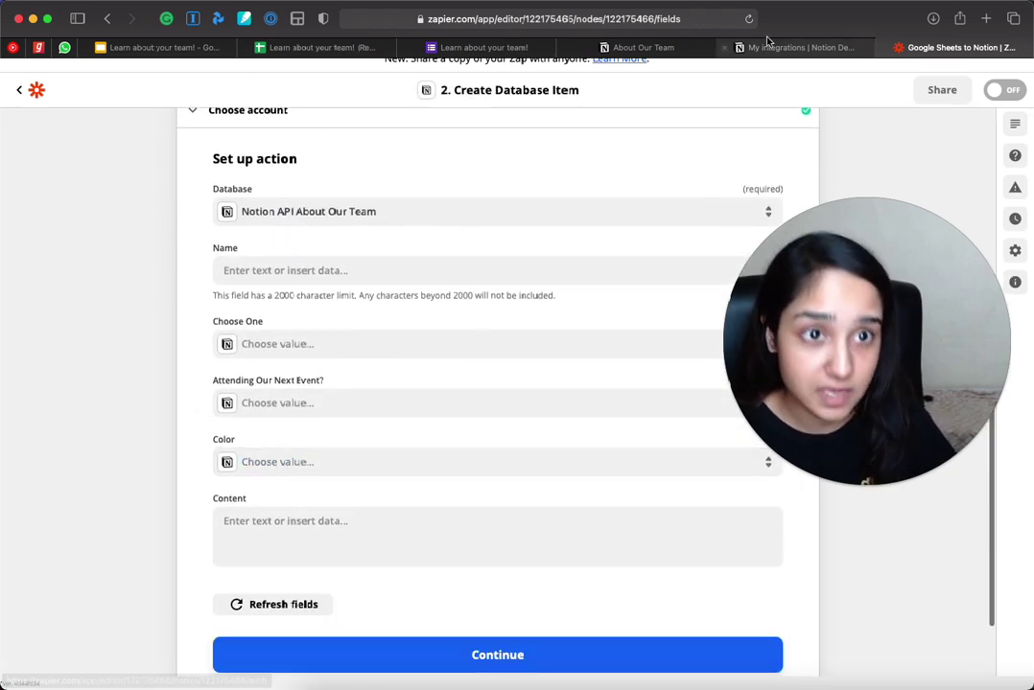
# Step: Reorder the browser tabs so About Our Team sits beside the Zapier editor, and return to the editor
pyautogui.click(801, 47)
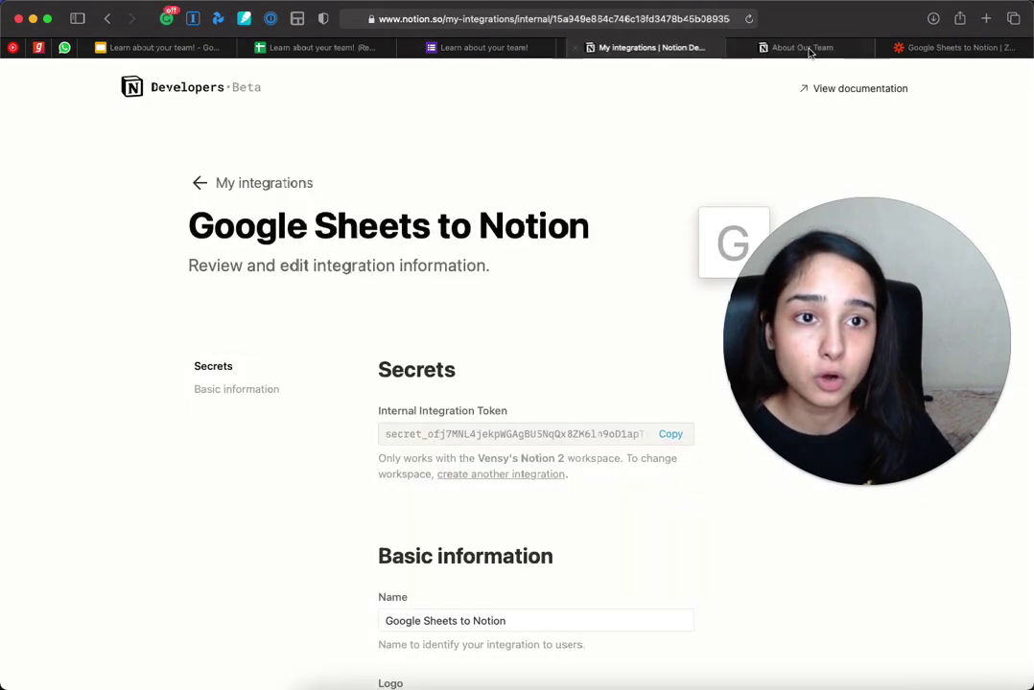
pyautogui.click(802, 47)
pyautogui.moveTo(814, 395); pyautogui.dragTo(105, 510)
pyautogui.click(935, 50)
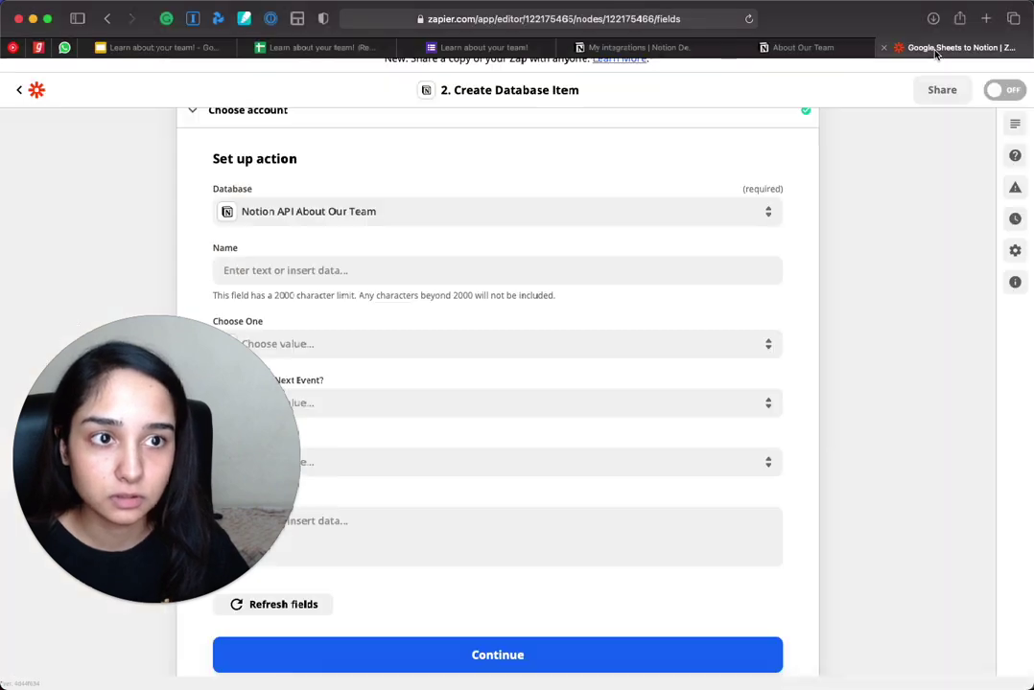
pyautogui.moveTo(271, 414); pyautogui.dragTo(1026, 518)
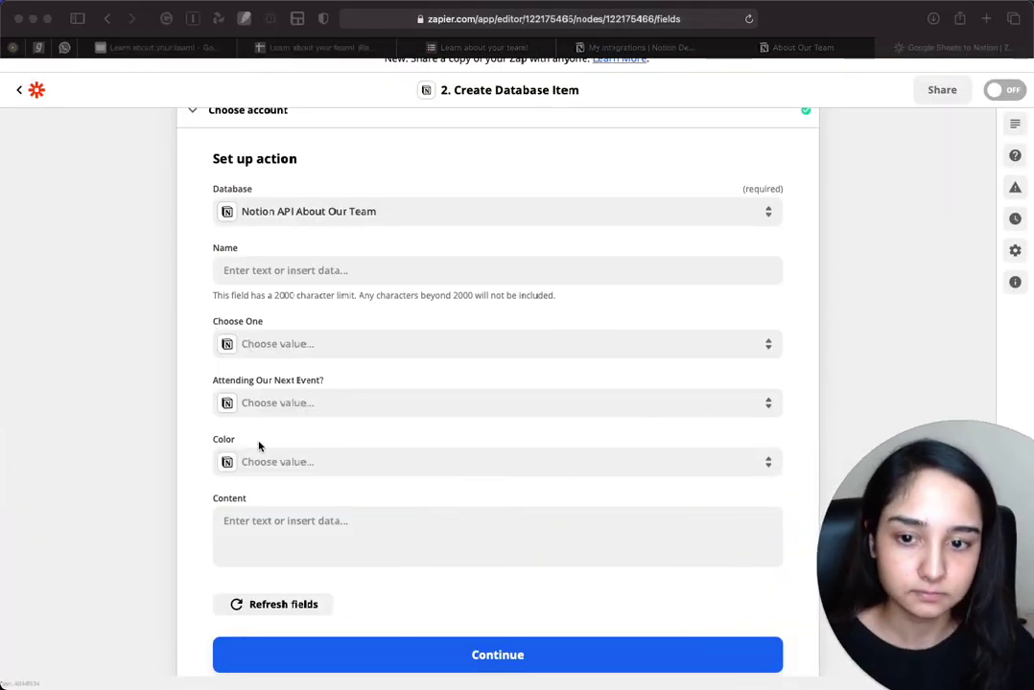
# Step: Compare the columns of the Notion API About Our Team database with the response row in Google Sheets
pyautogui.click(803, 47)
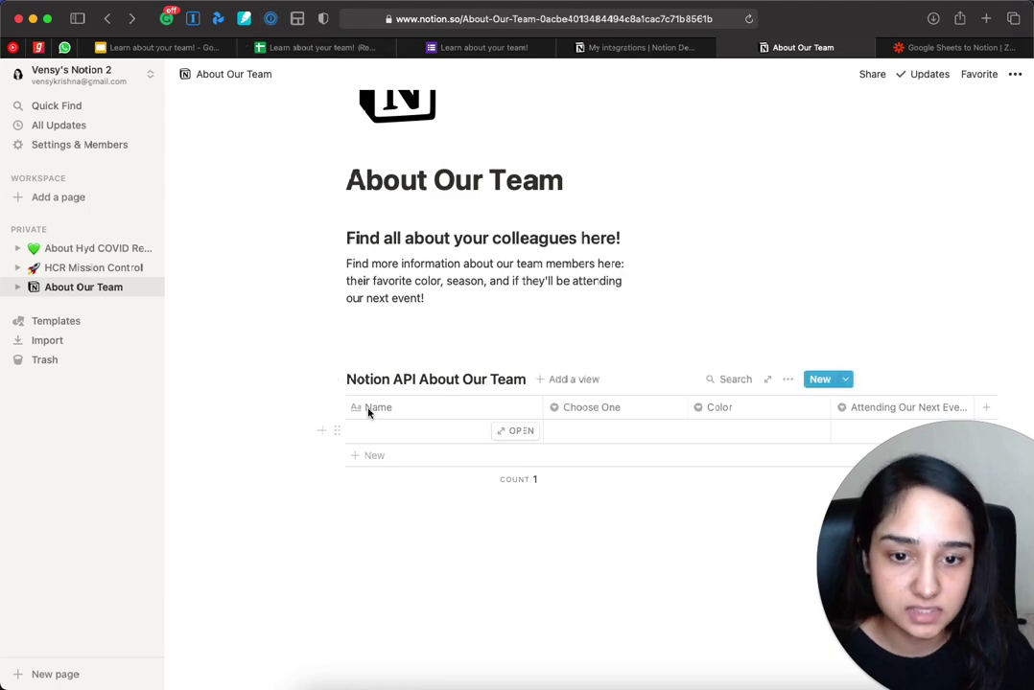
pyautogui.click(312, 47)
pyautogui.click(74, 212)
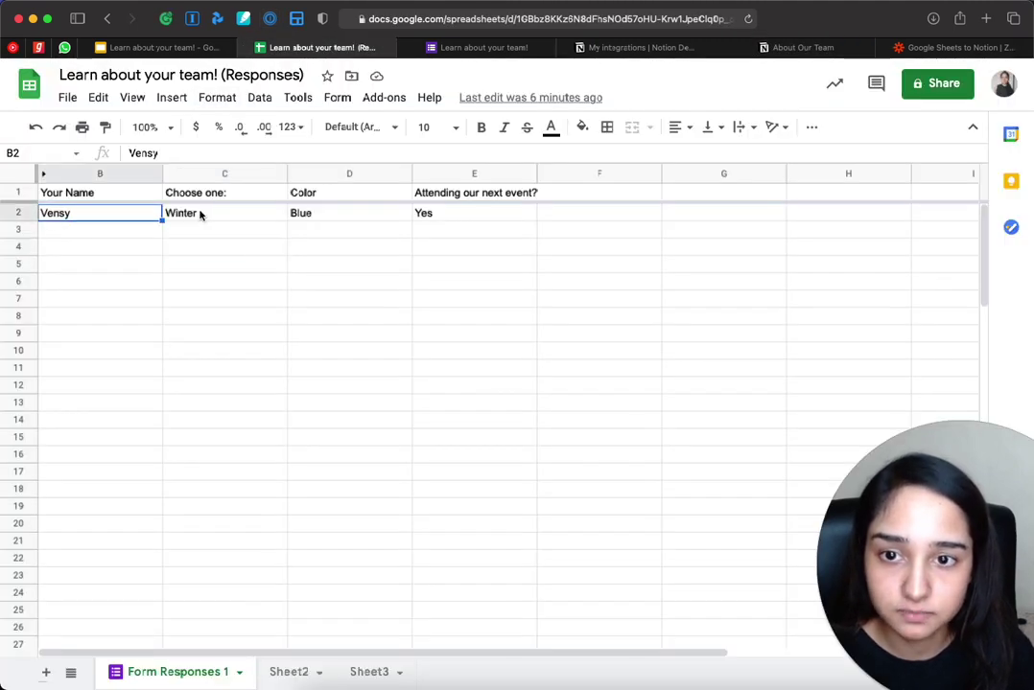
pyautogui.click(200, 214)
pyautogui.click(799, 47)
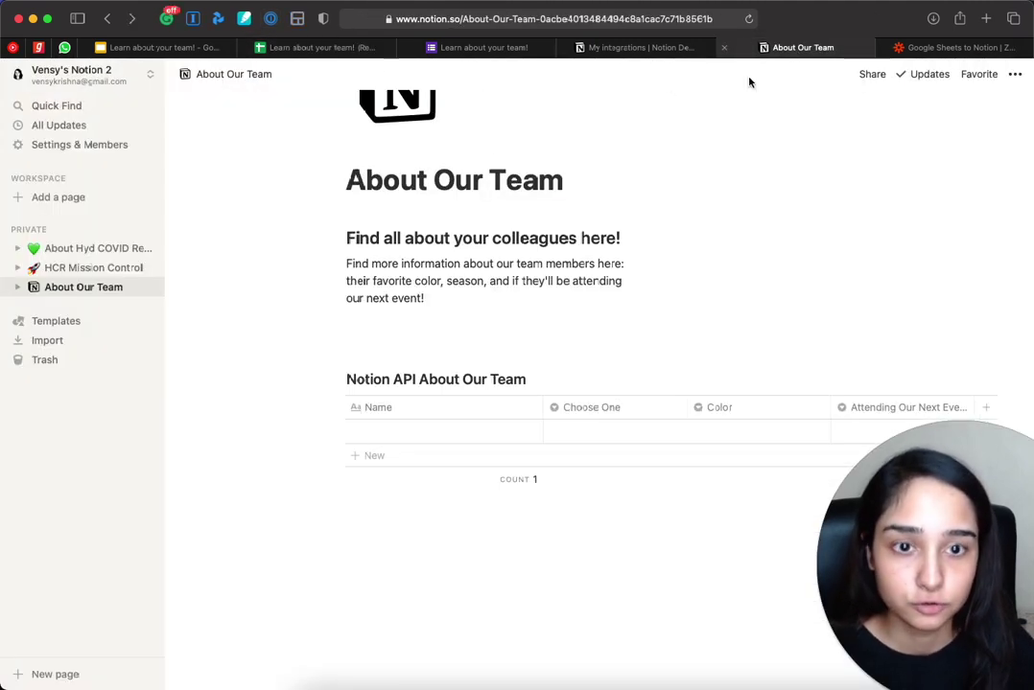
pyautogui.click(450, 432)
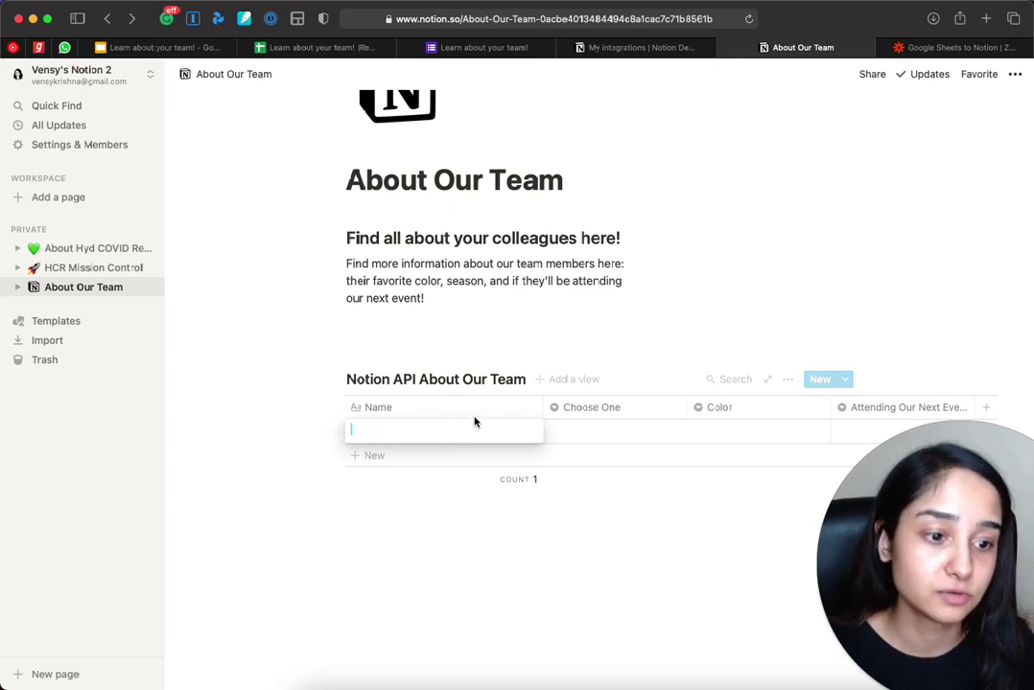
# Step: Back in Zapier, map the Notion action's Name field to the Your Name value from the Google Sheets row
pyautogui.click(930, 53)
pyautogui.click(286, 275)
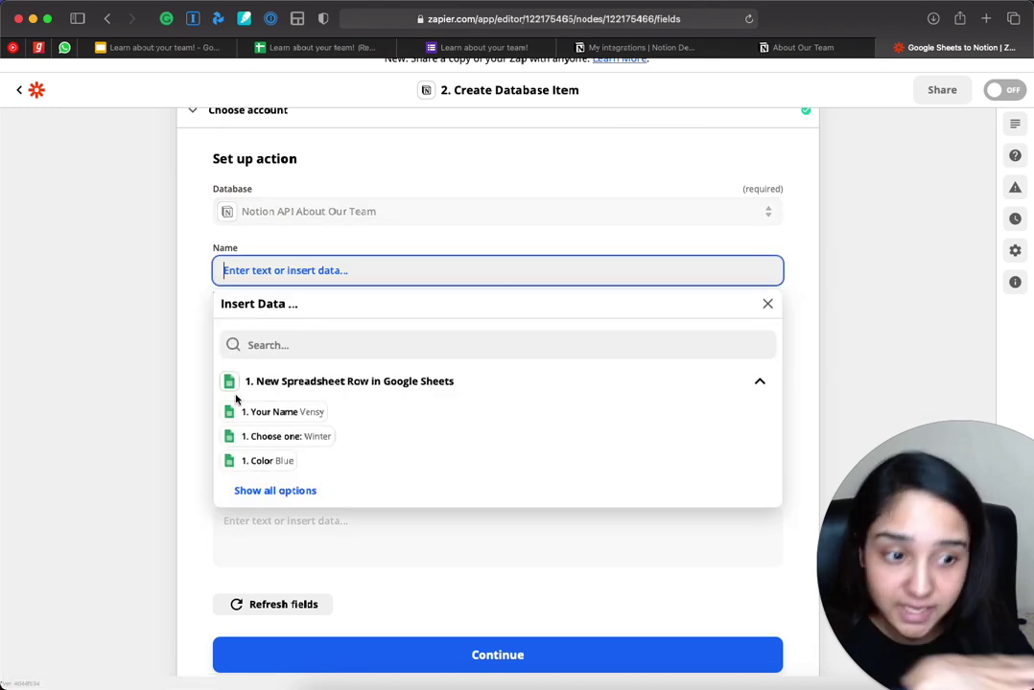
pyautogui.click(282, 412)
pyautogui.click(162, 328)
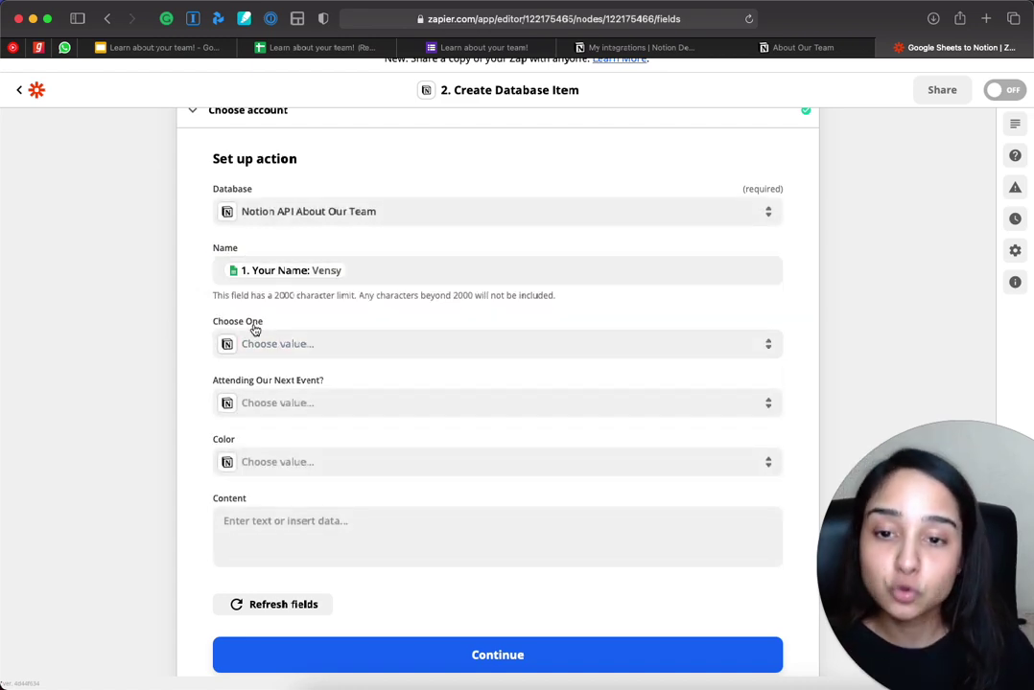
# Step: Map the Choose One field to the custom value Choose one: from the Google Sheets row
pyautogui.click(284, 345)
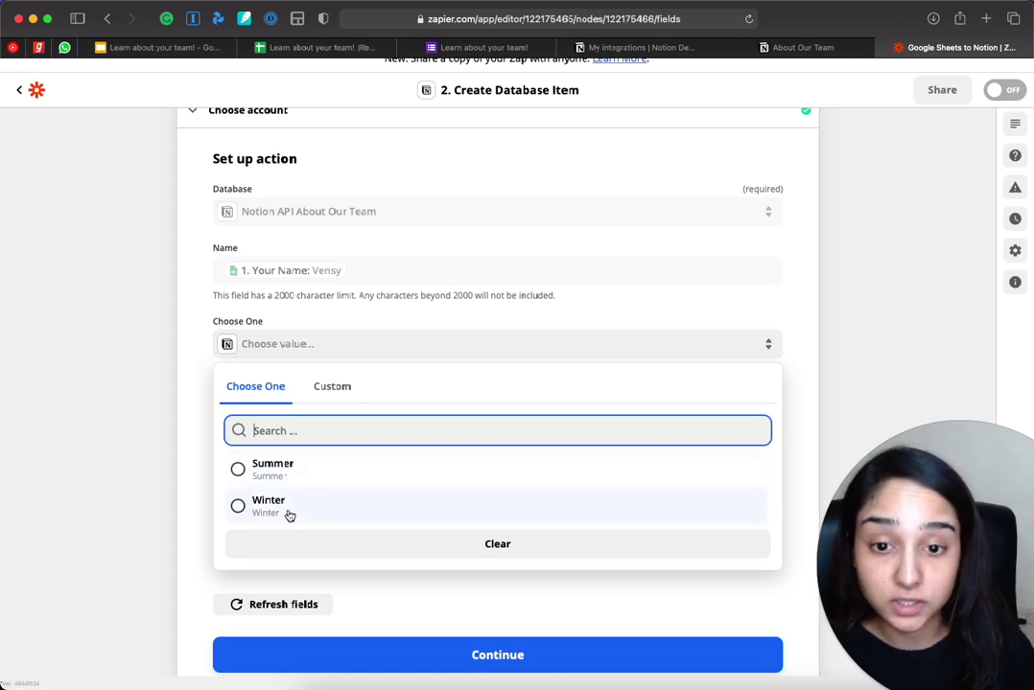
pyautogui.click(330, 391)
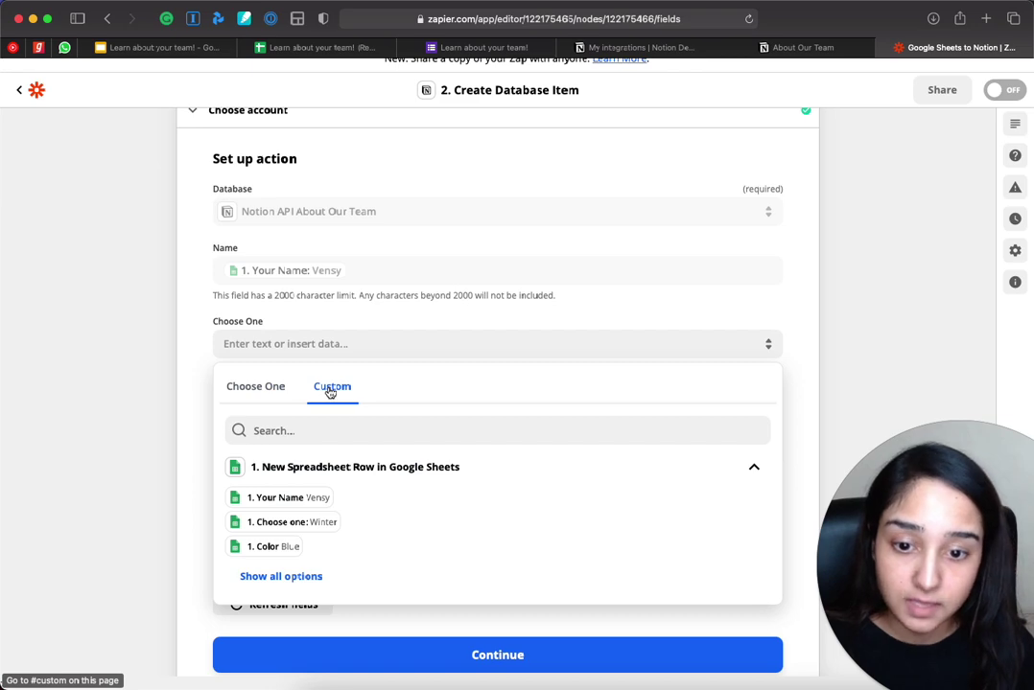
pyautogui.click(312, 529)
pyautogui.click(170, 364)
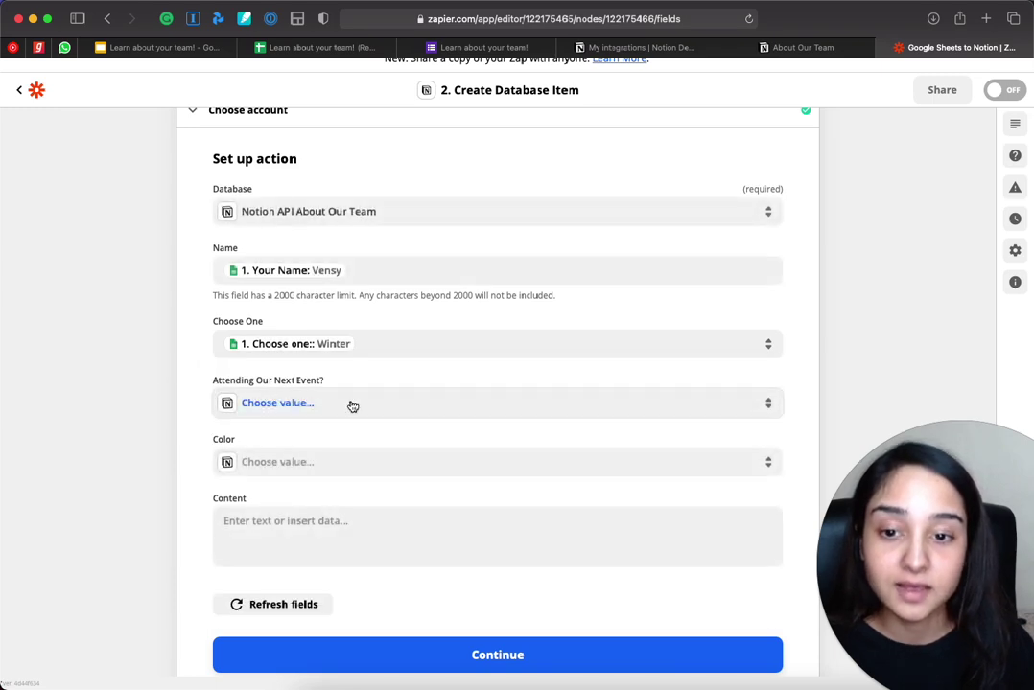
# Step: Map the Attending Our Next Event? field to the custom value Attending our next event? from the Google Sheets row
pyautogui.scroll(-2, 351, 407)
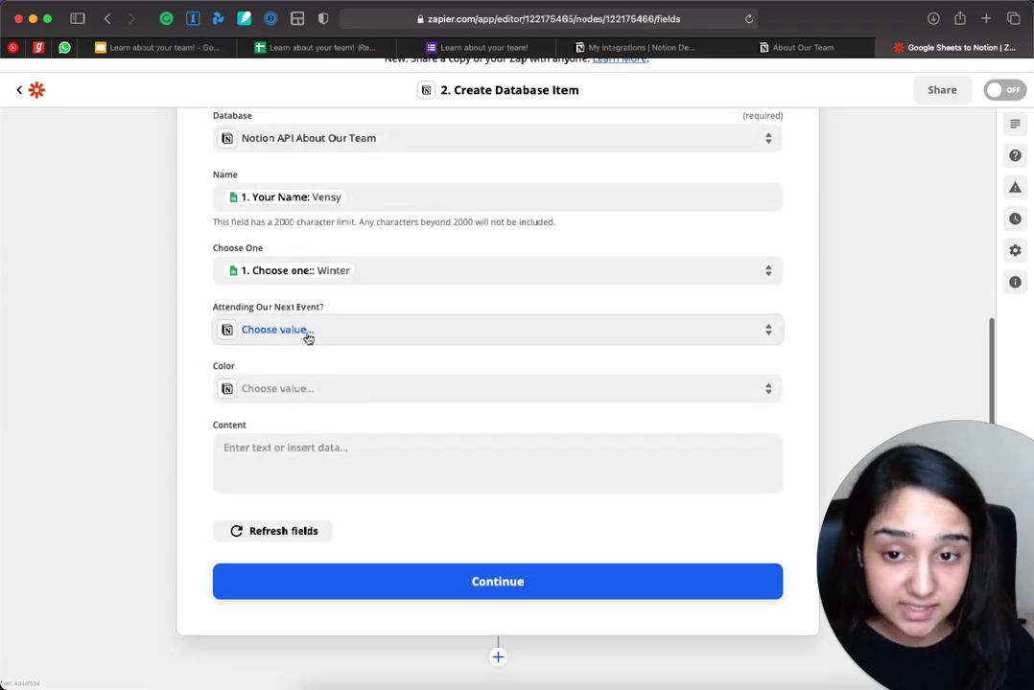
pyautogui.click(307, 333)
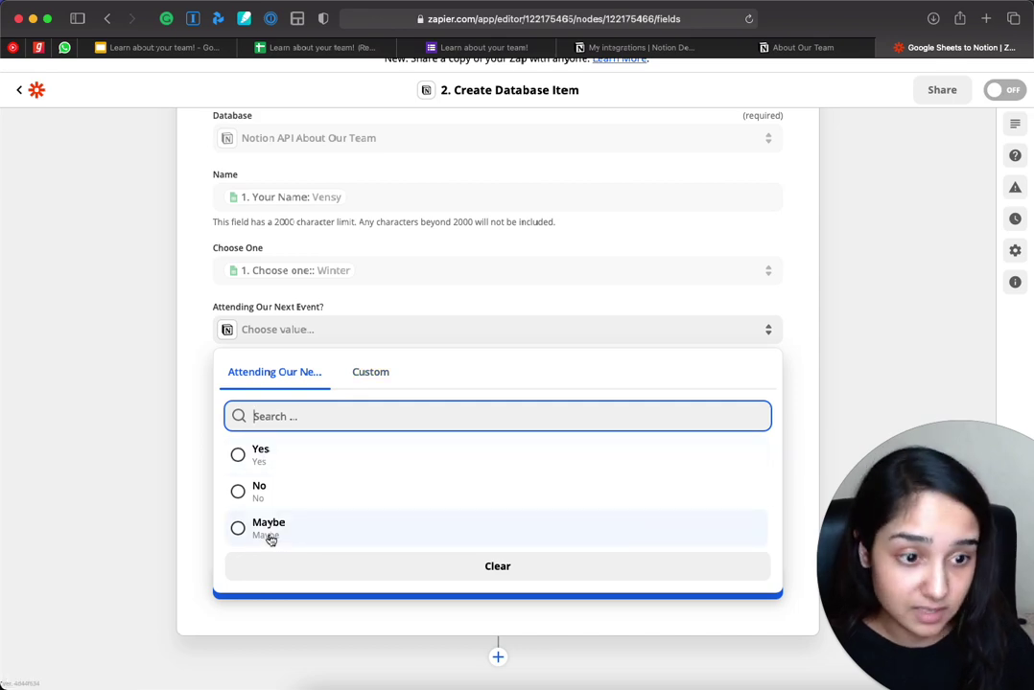
pyautogui.click(390, 374)
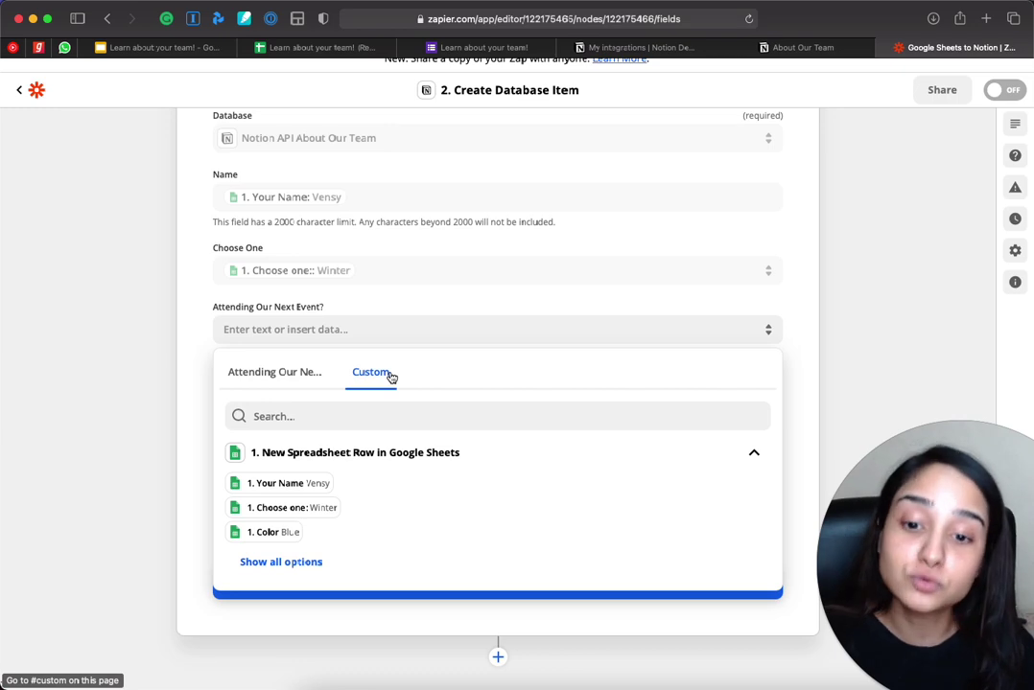
pyautogui.click(293, 562)
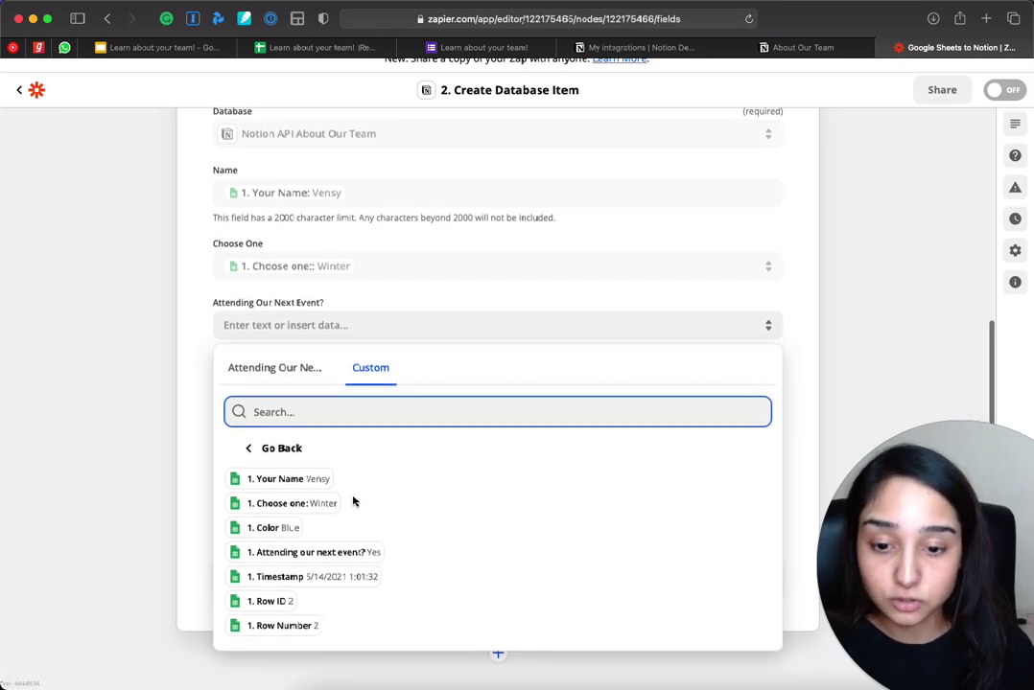
pyautogui.click(335, 553)
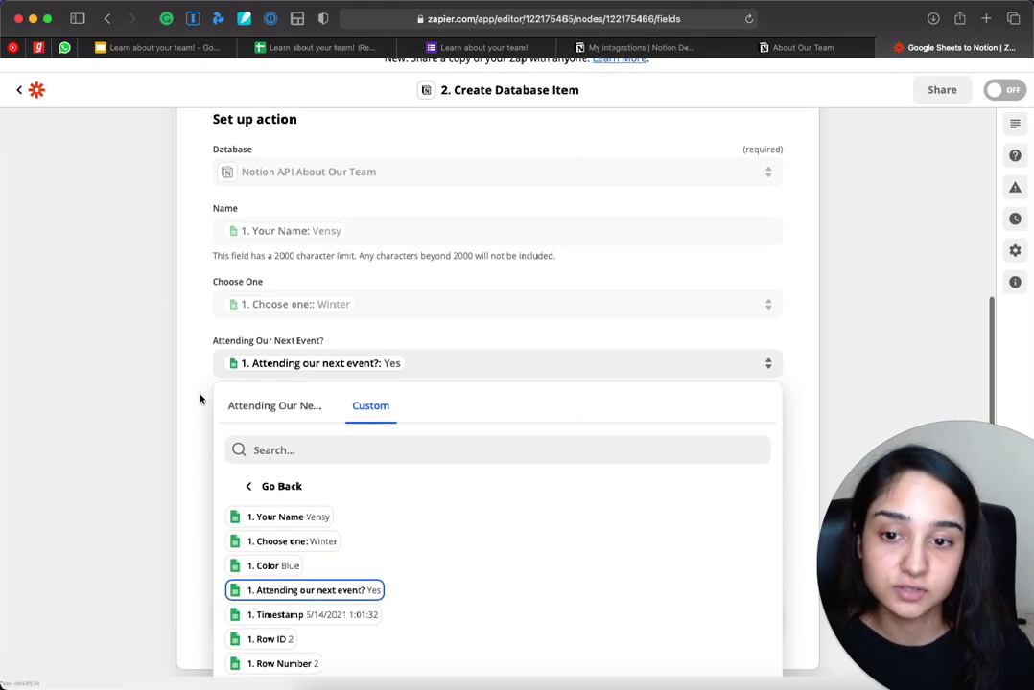
pyautogui.click(201, 397)
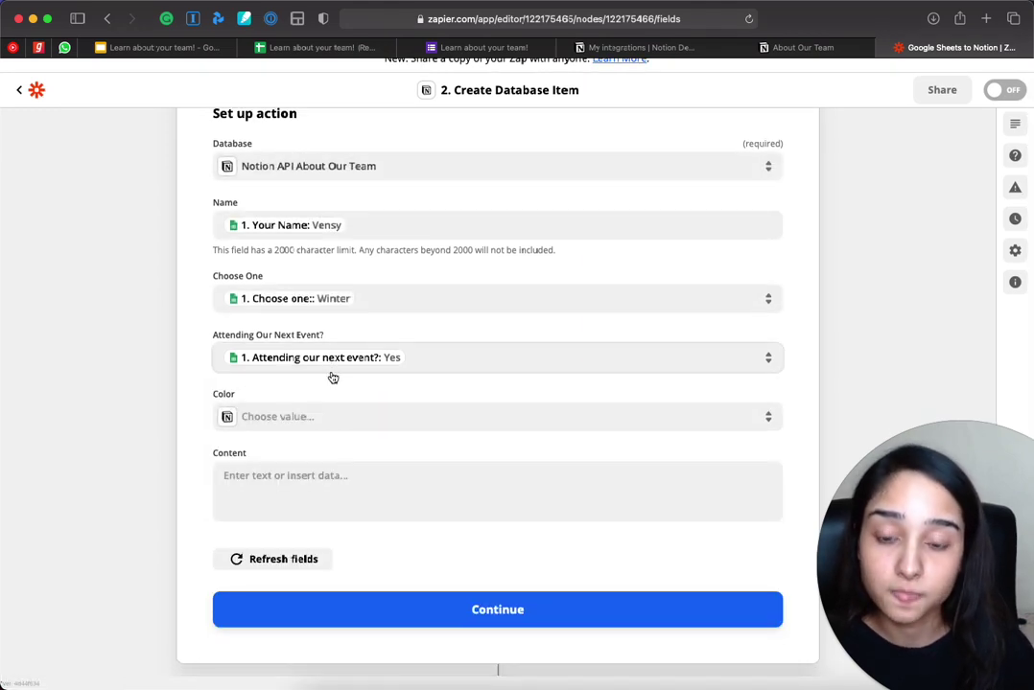
# Step: Map the Color field to the custom value Color from the Google Sheets row
pyautogui.click(310, 418)
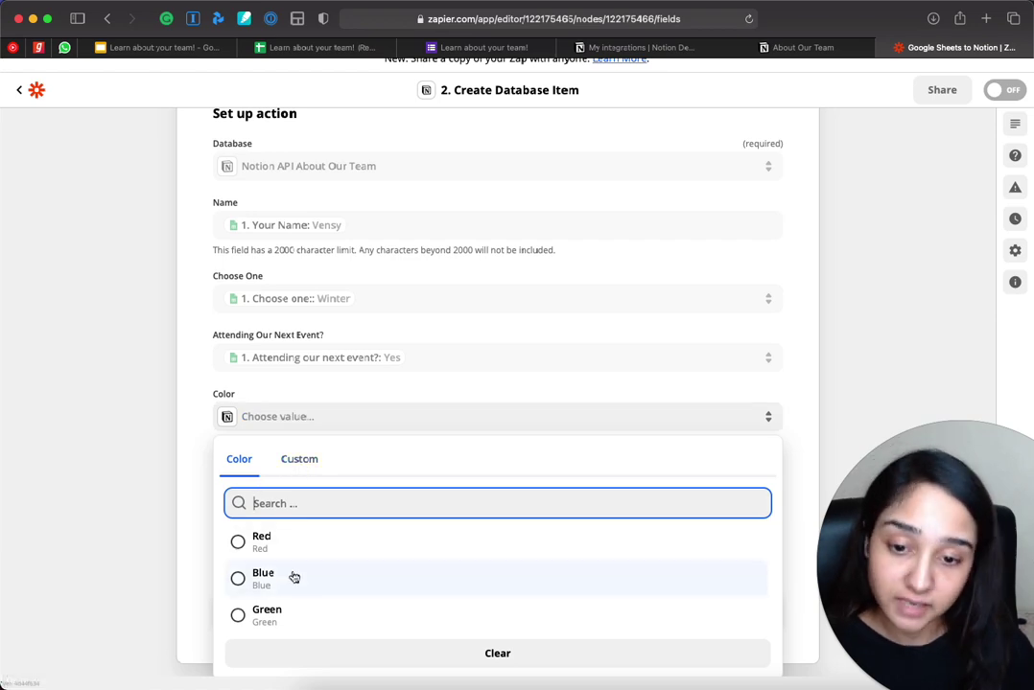
pyautogui.click(305, 462)
pyautogui.scroll(-1, 326, 523)
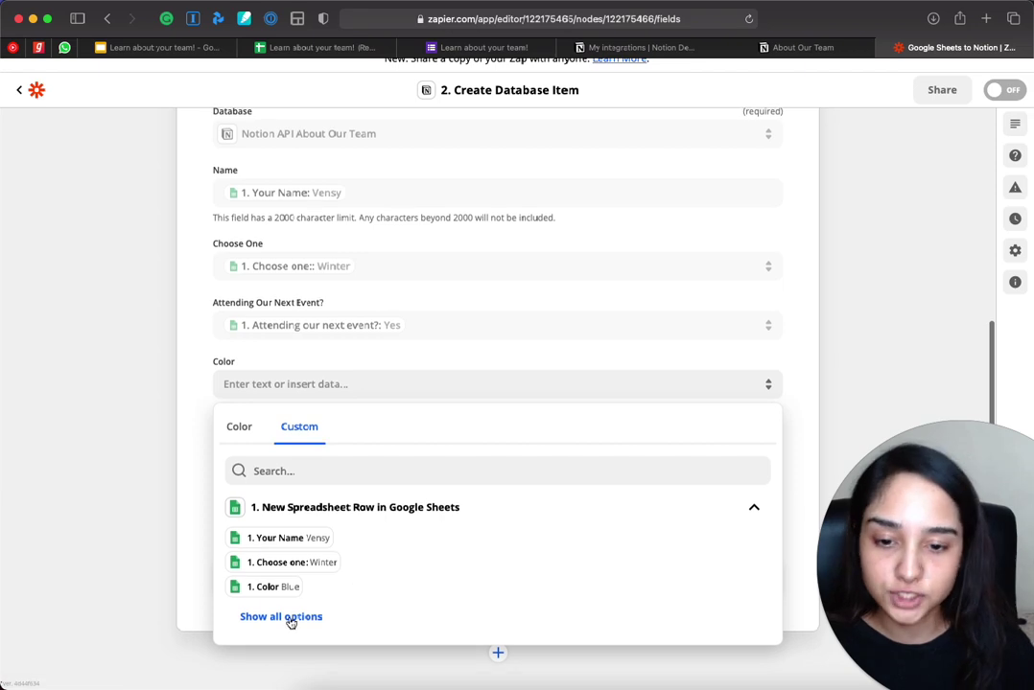
pyautogui.click(275, 590)
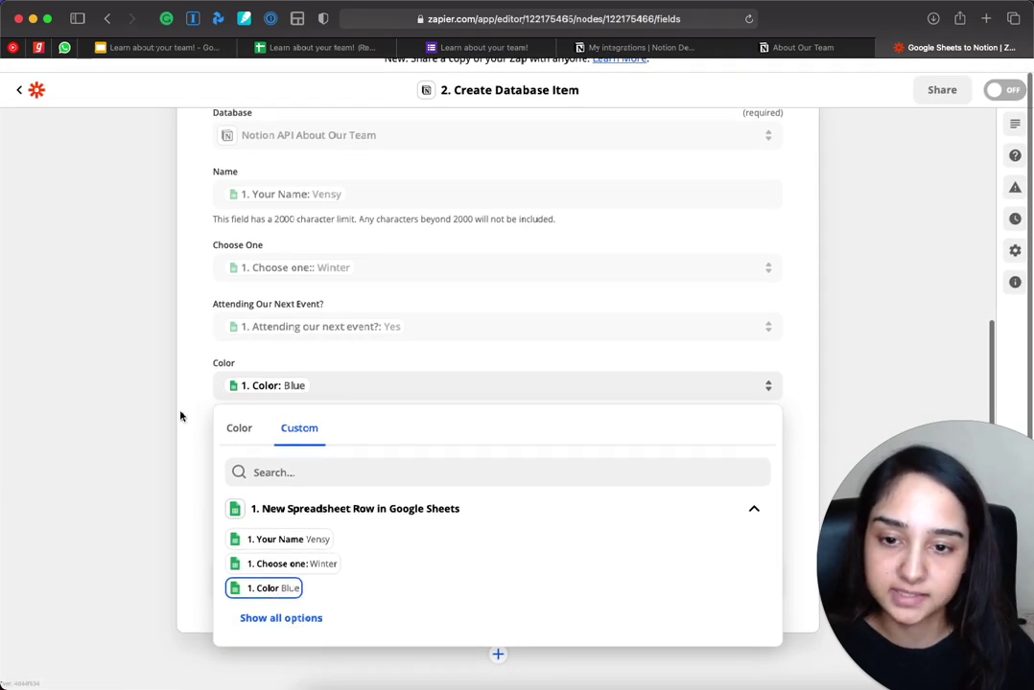
pyautogui.click(181, 415)
pyautogui.click(261, 477)
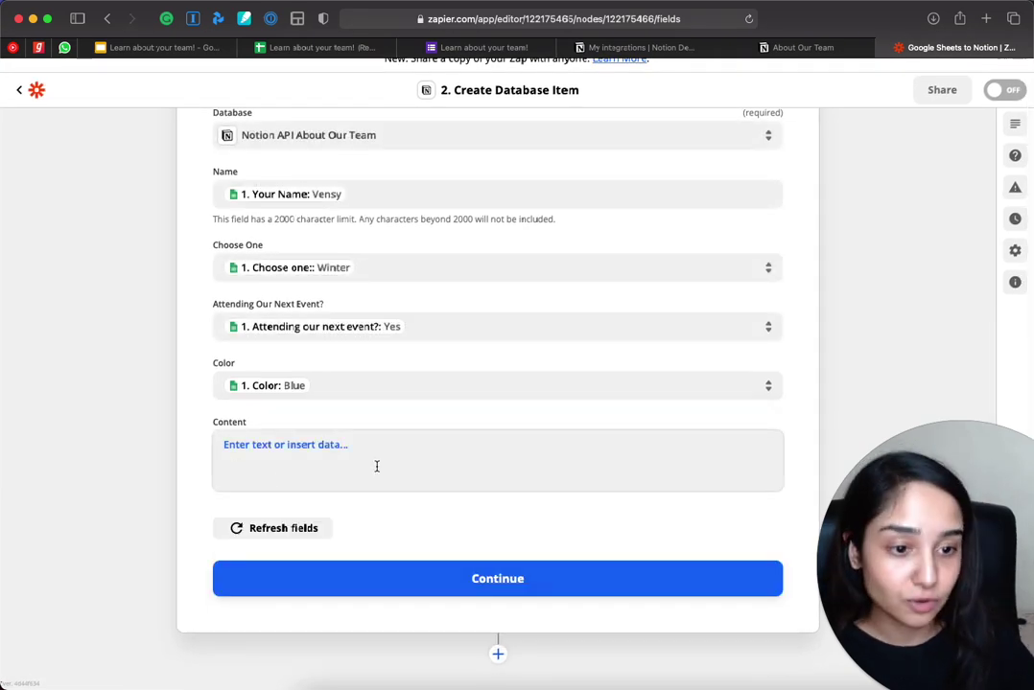
pyautogui.click(301, 445)
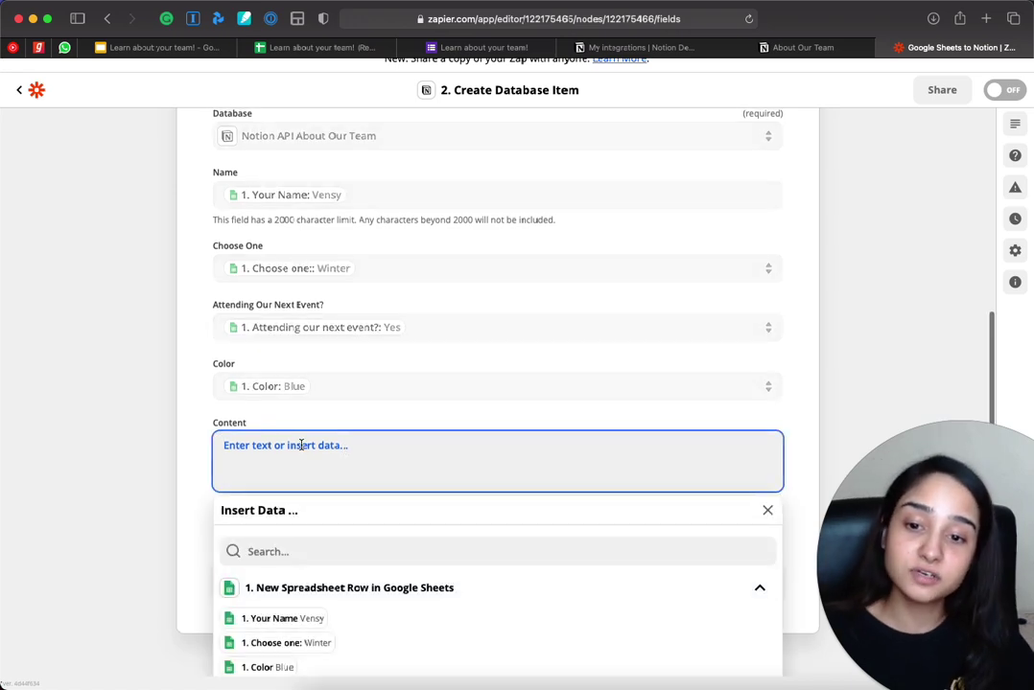
pyautogui.click(227, 430)
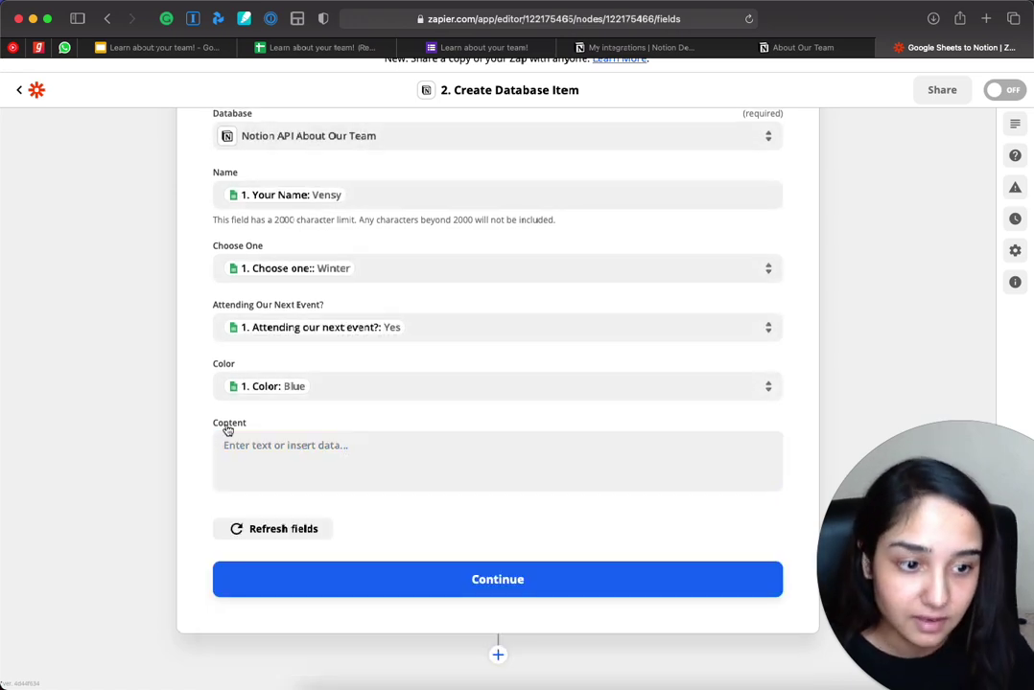
pyautogui.click(295, 459)
pyautogui.click(216, 434)
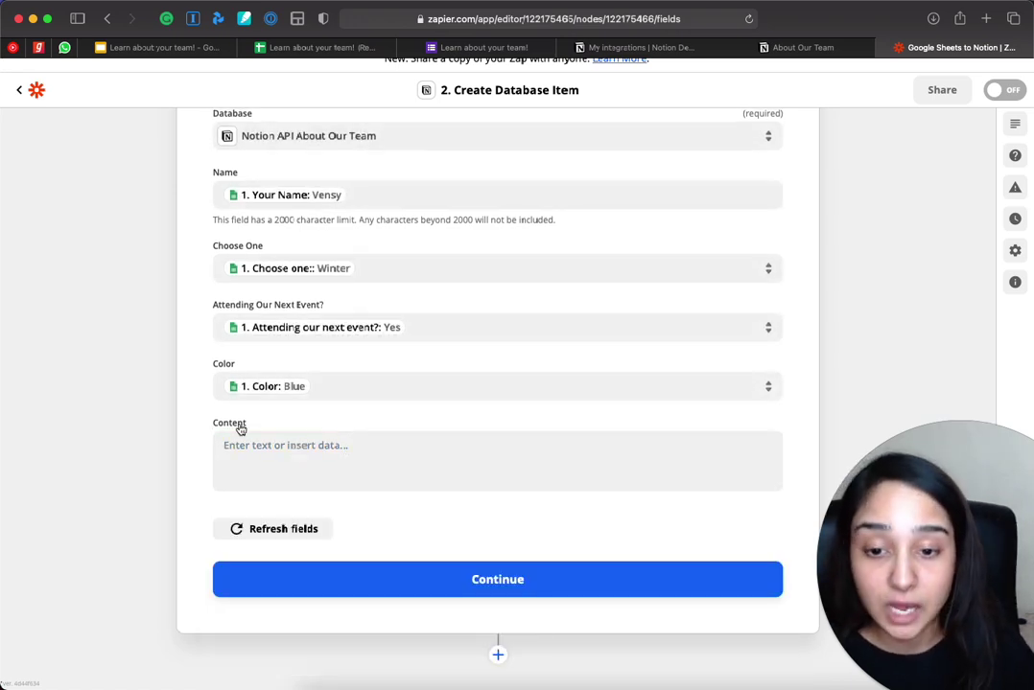
pyautogui.click(265, 448)
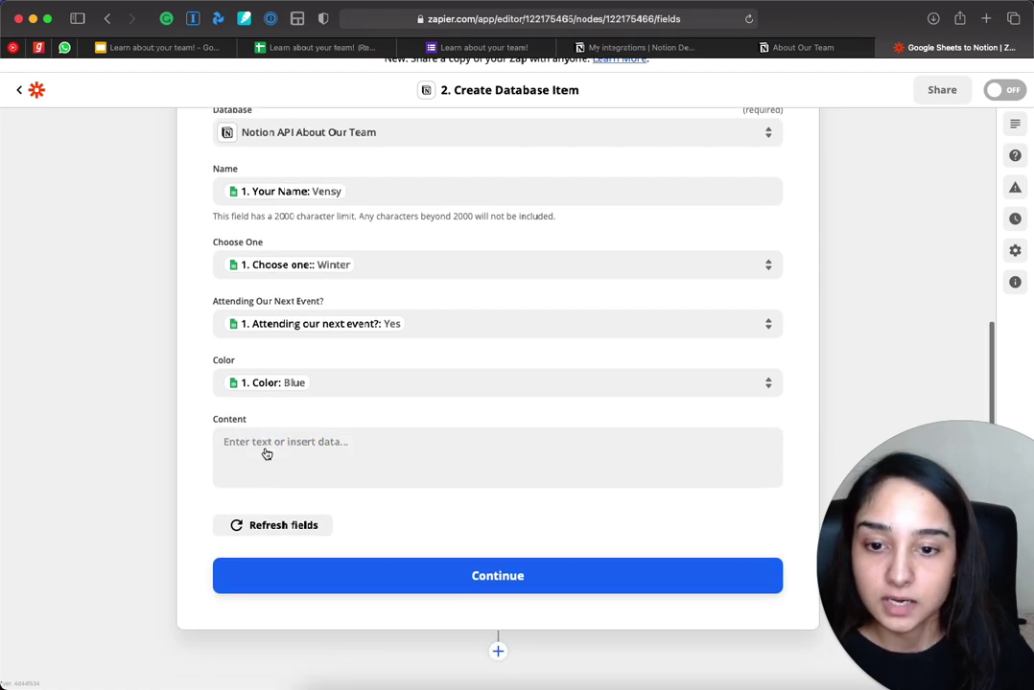
# Step: Insert the Timestamp value from the Google Sheets row into the Content field
pyautogui.click(279, 440)
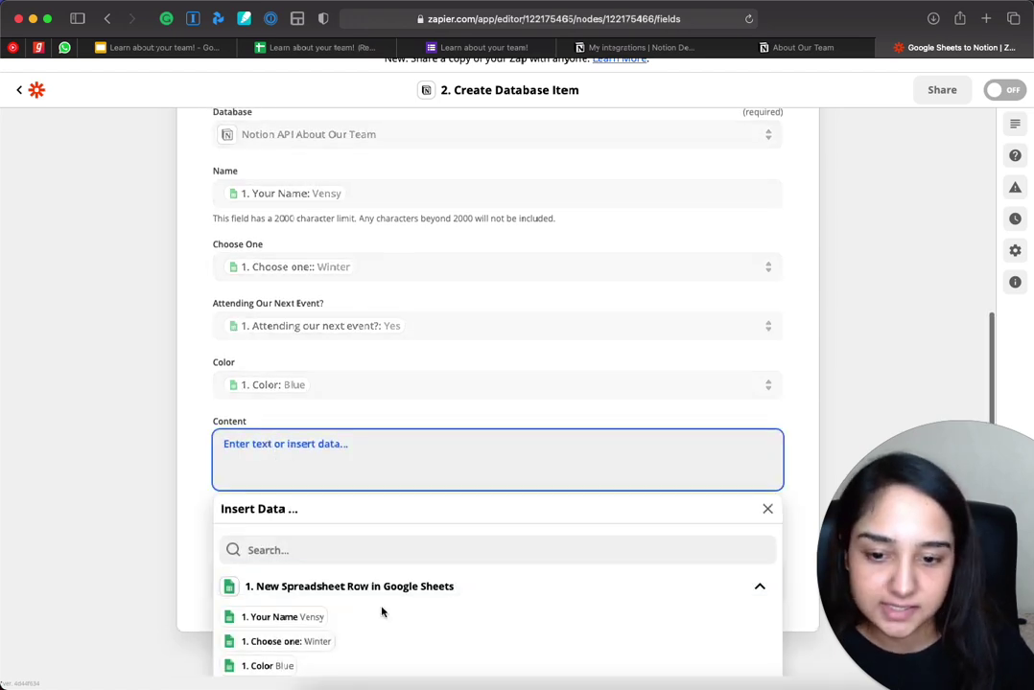
pyautogui.click(307, 594)
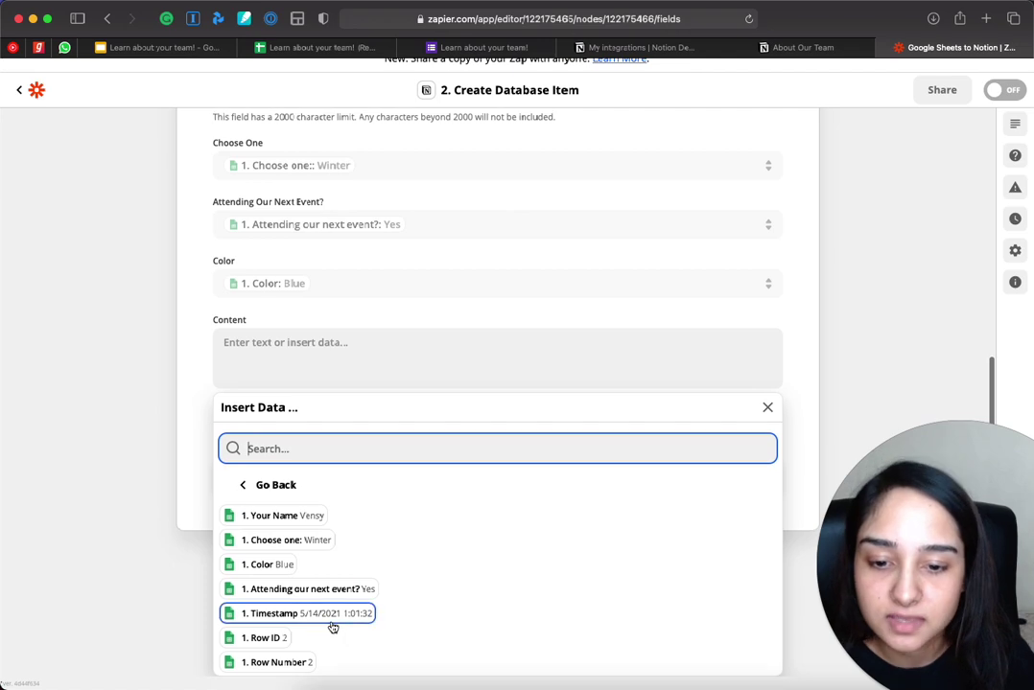
pyautogui.click(320, 618)
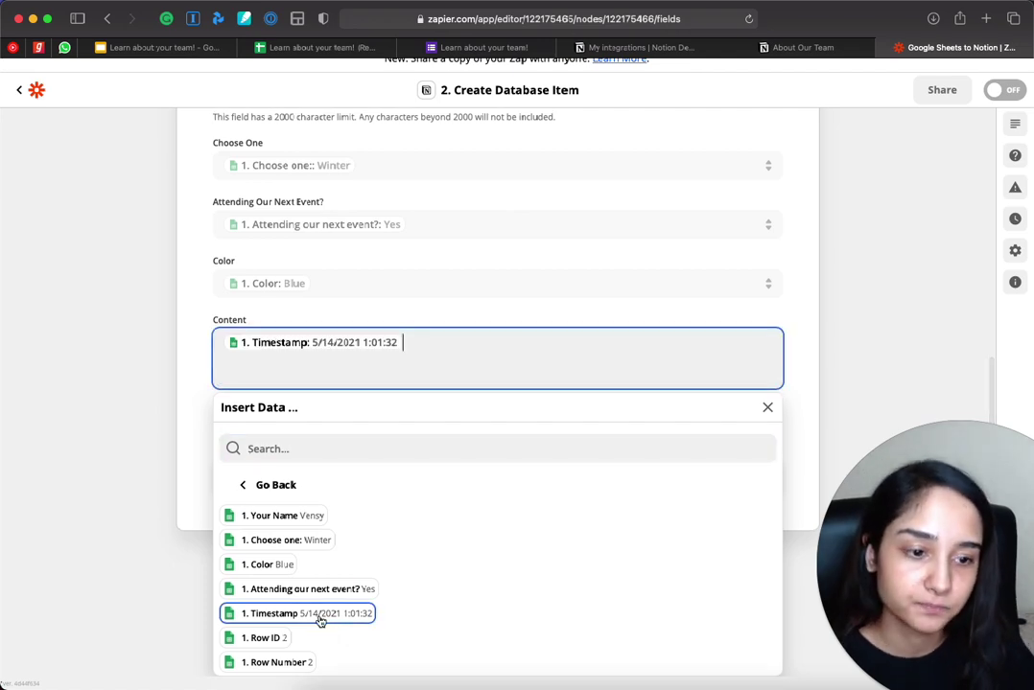
pyautogui.click(153, 378)
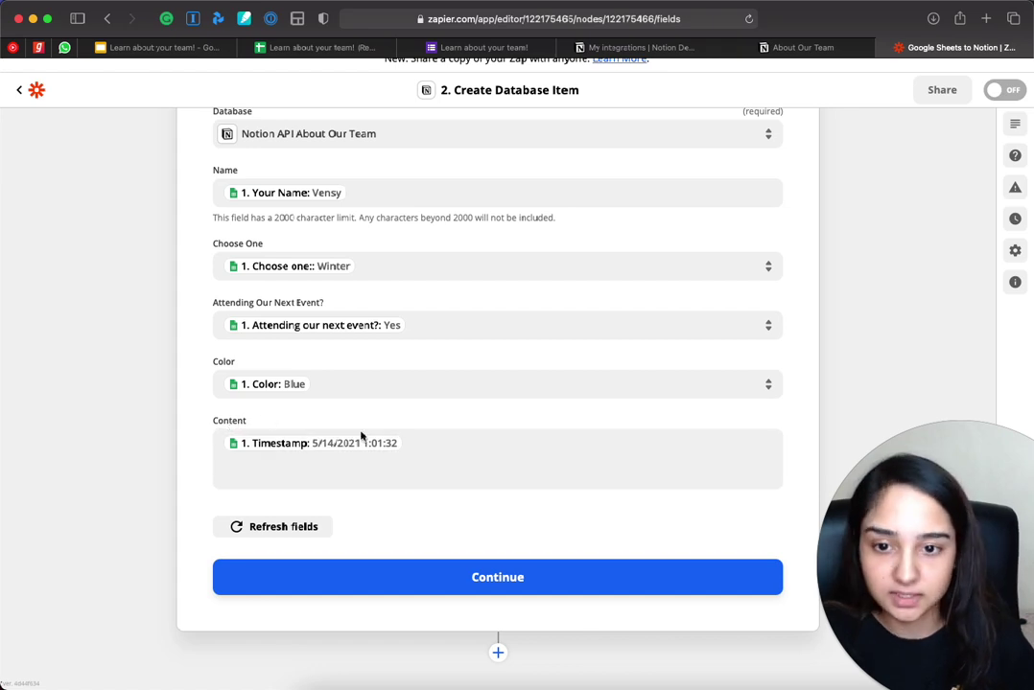
# Step: Finish the action setup and run its test with review to send the sample database item to Notion
pyautogui.scroll(2, 361, 438)
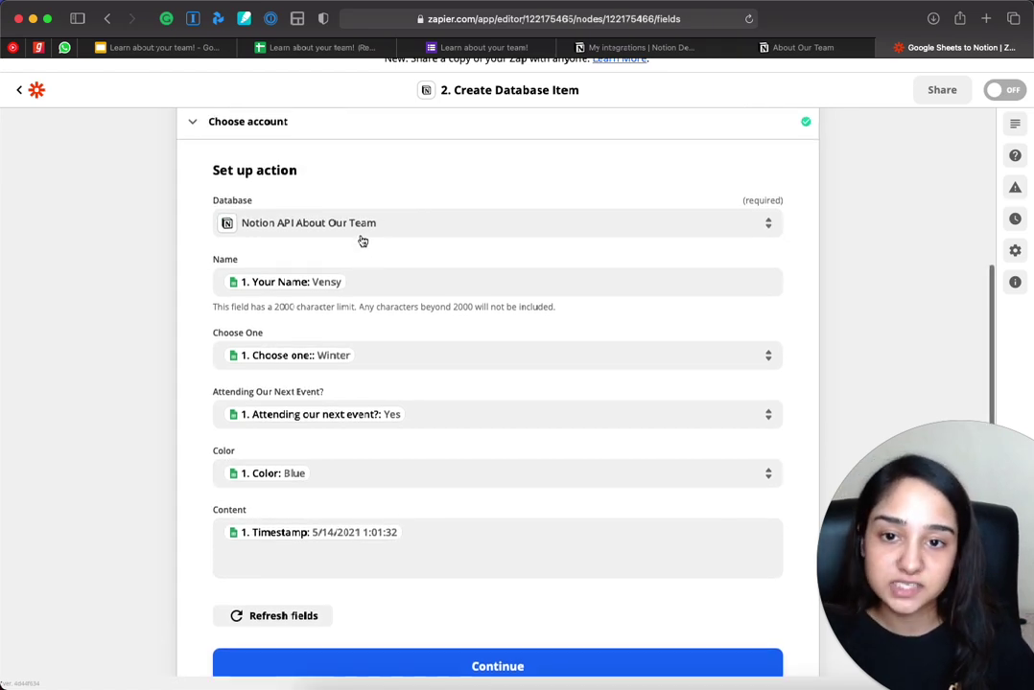
pyautogui.scroll(-2, 403, 336)
pyautogui.click(500, 578)
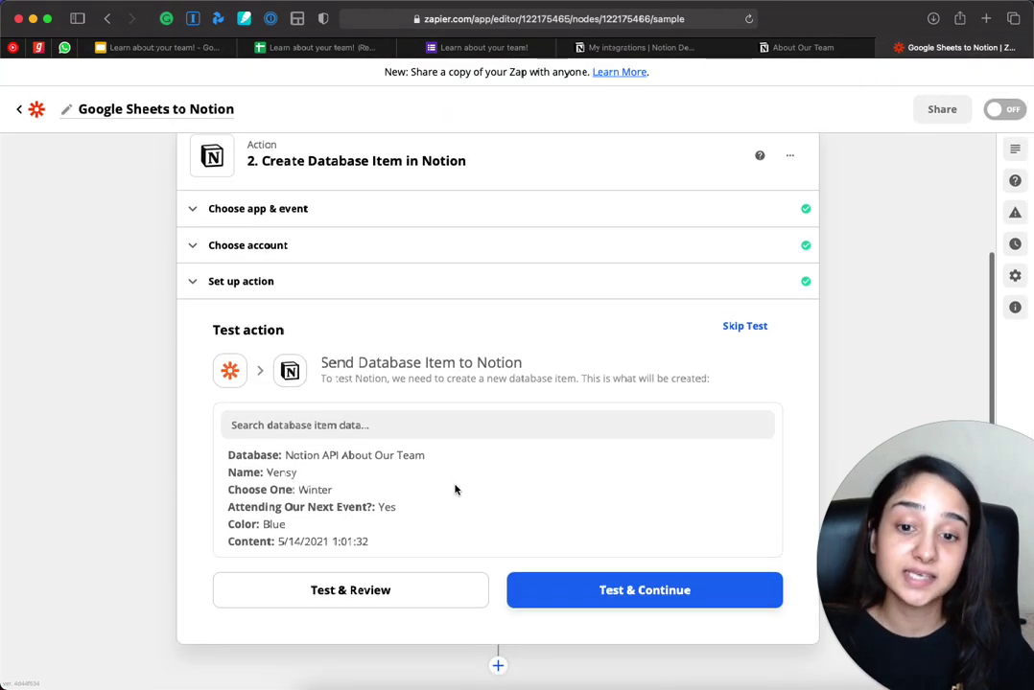
pyautogui.click(424, 592)
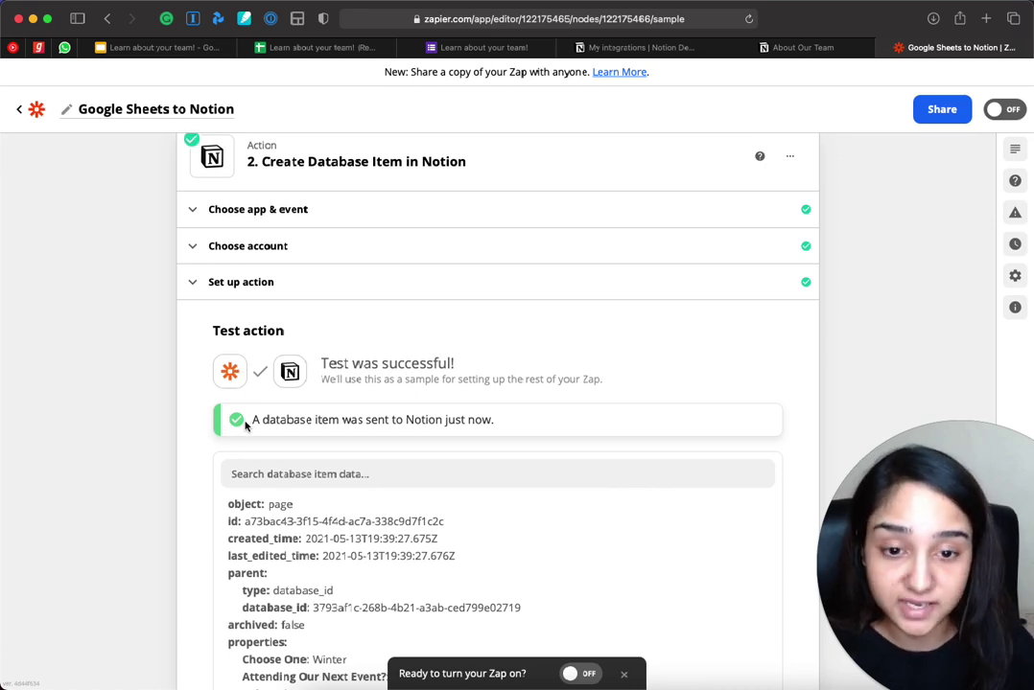
pyautogui.moveTo(254, 419); pyautogui.dragTo(479, 413)
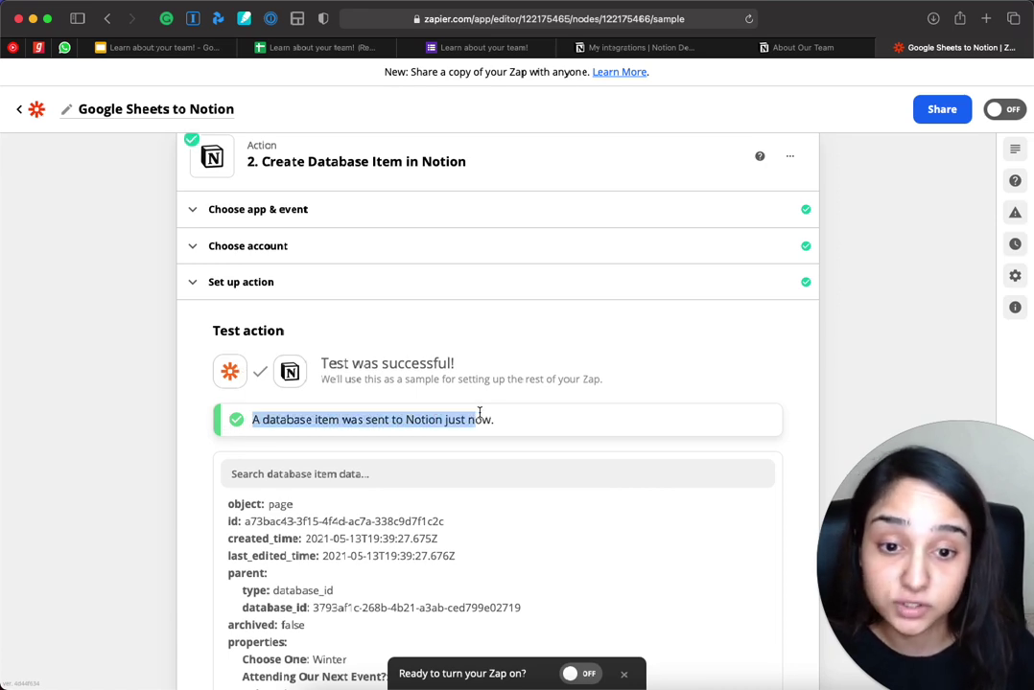
pyautogui.click(513, 422)
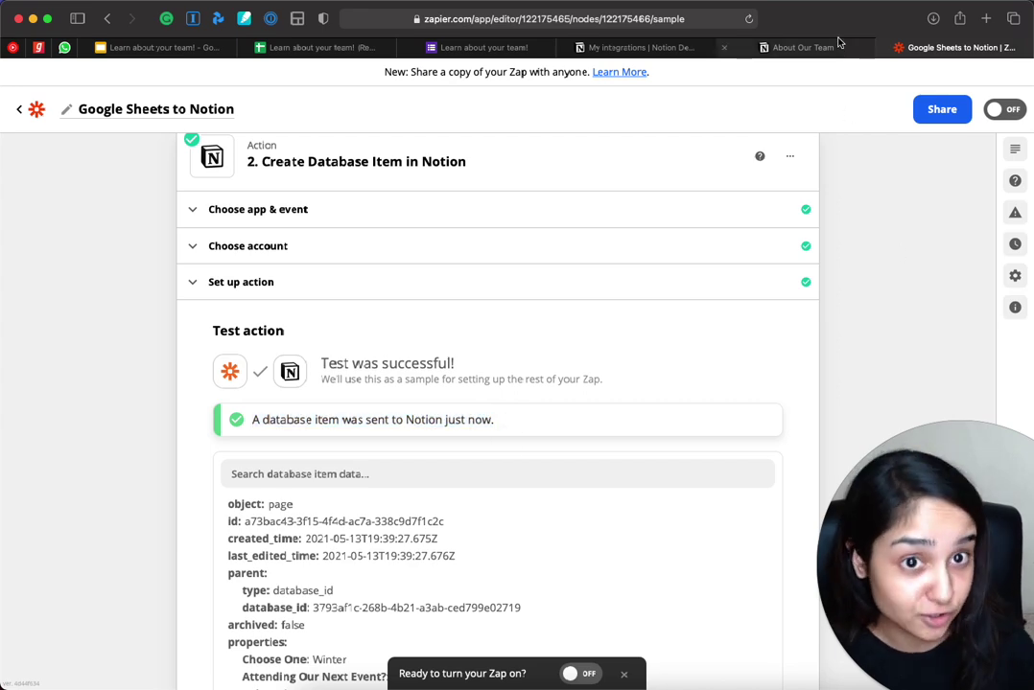
# Step: Switch to the About Our Team page in Notion, compare the new item with the Google Sheets response, and view its page content
pyautogui.click(802, 47)
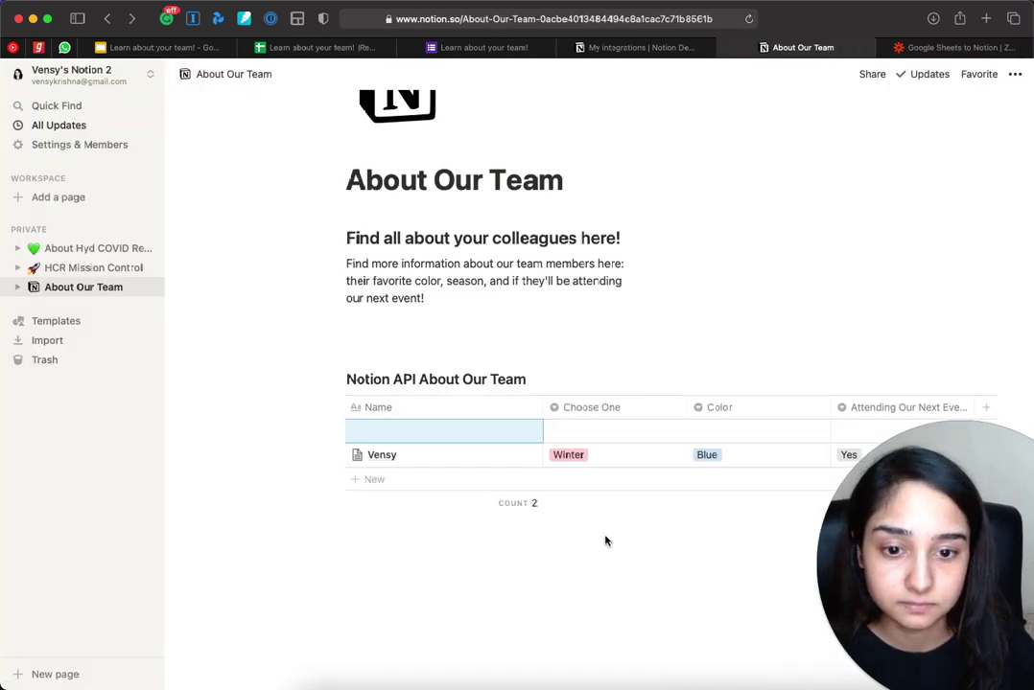
pyautogui.hscroll(1, 319, 467)
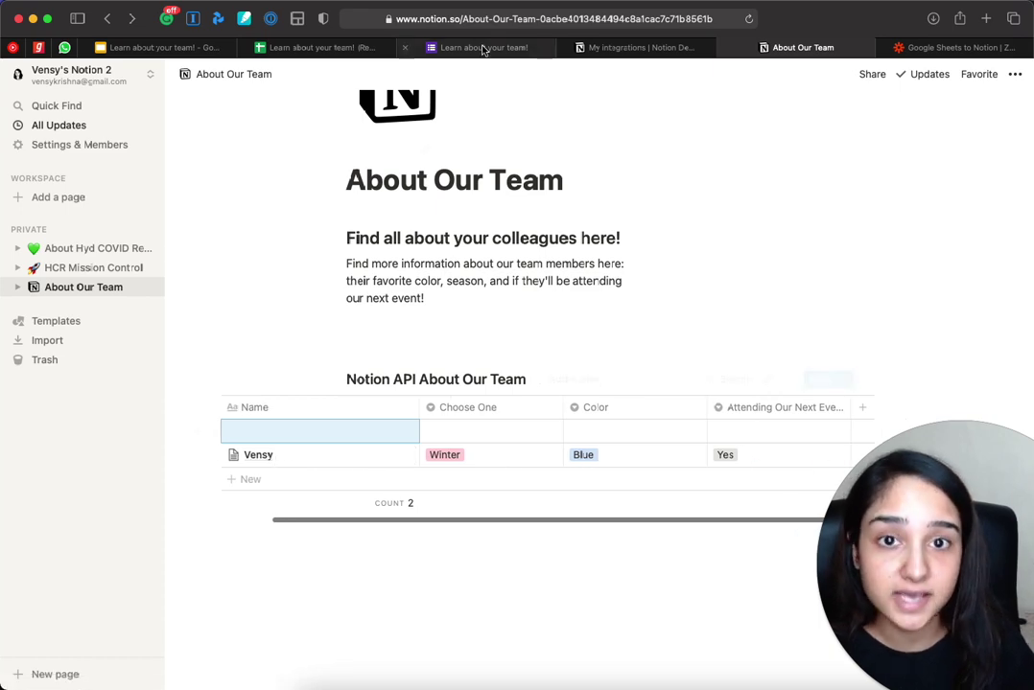
pyautogui.click(324, 48)
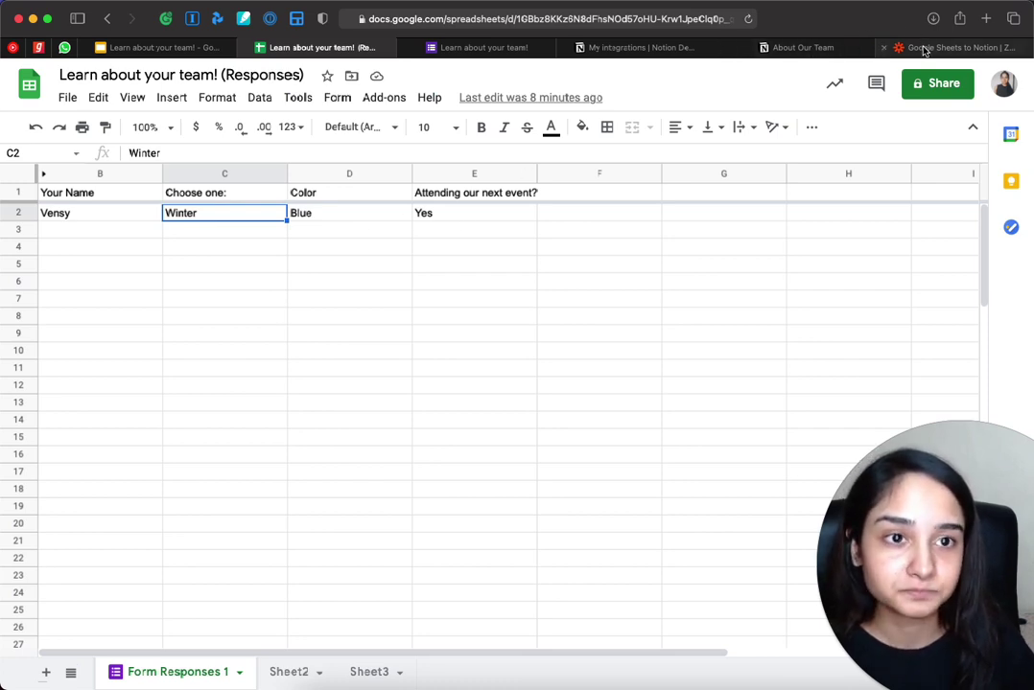
pyautogui.click(816, 48)
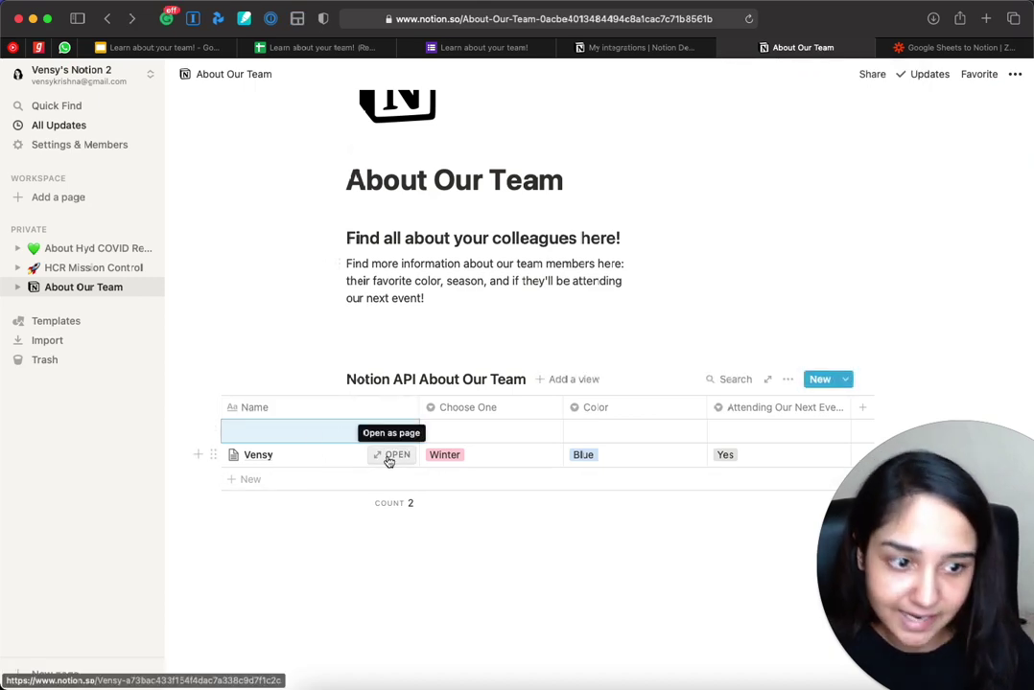
pyautogui.click(388, 457)
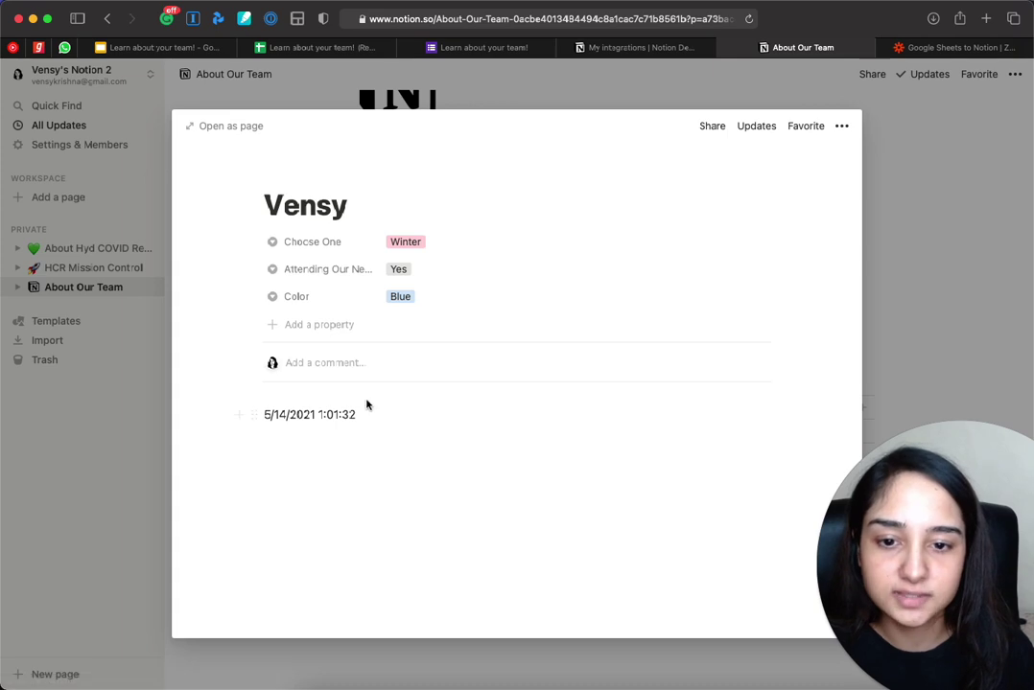
pyautogui.click(447, 436)
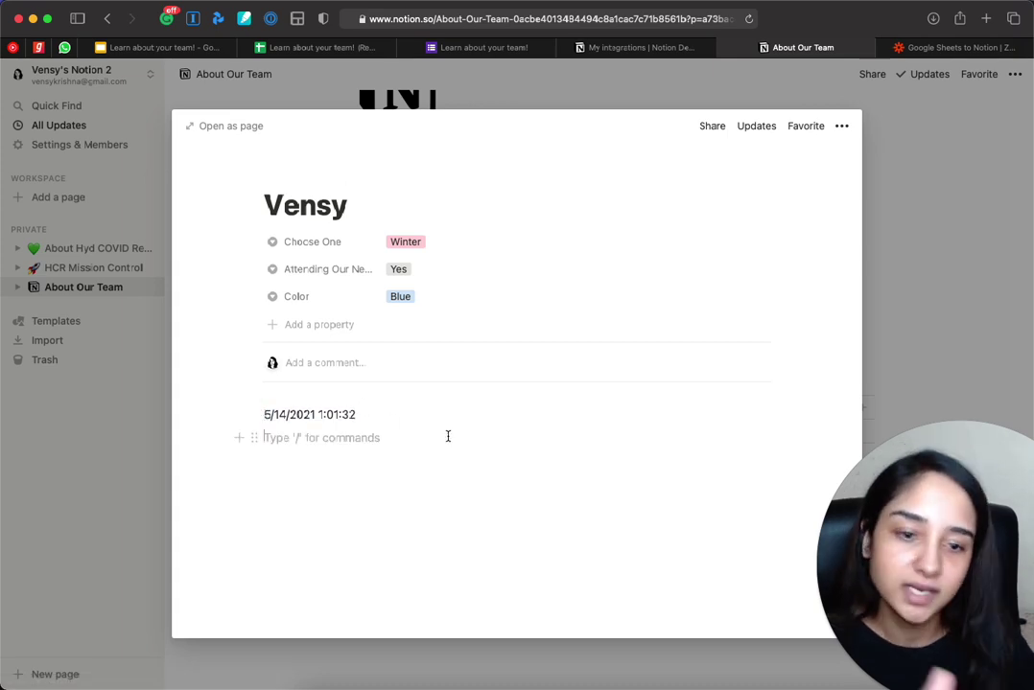
pyautogui.click(752, 98)
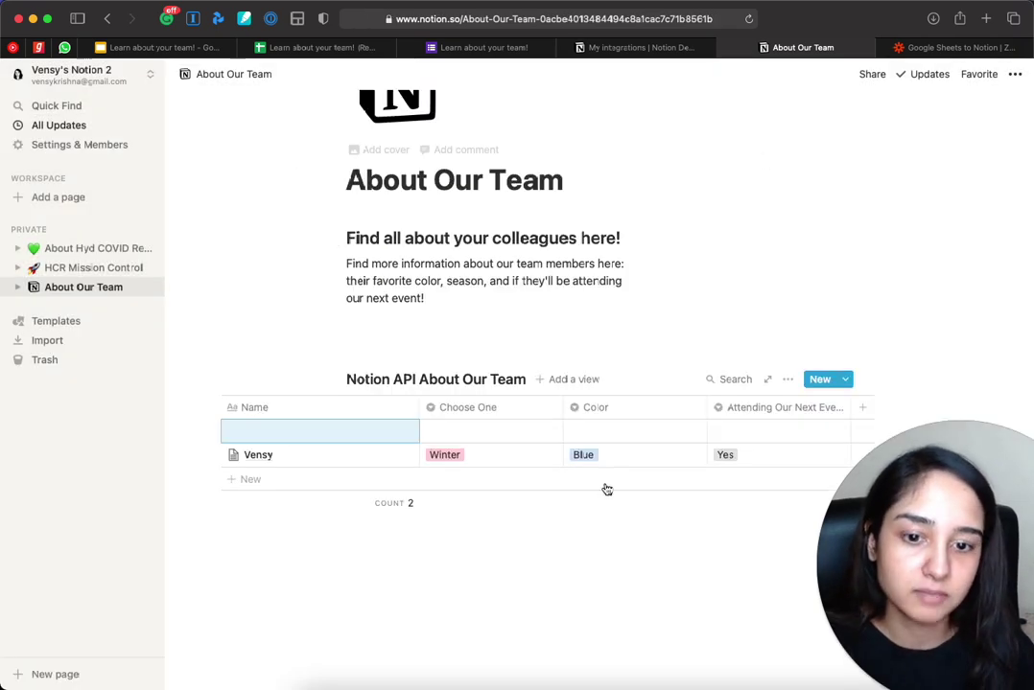
# Step: In the Zapier action setup, replace the Content with "This form entry was submitted by", the Your Name value, and "on date and time:"
pyautogui.click(905, 46)
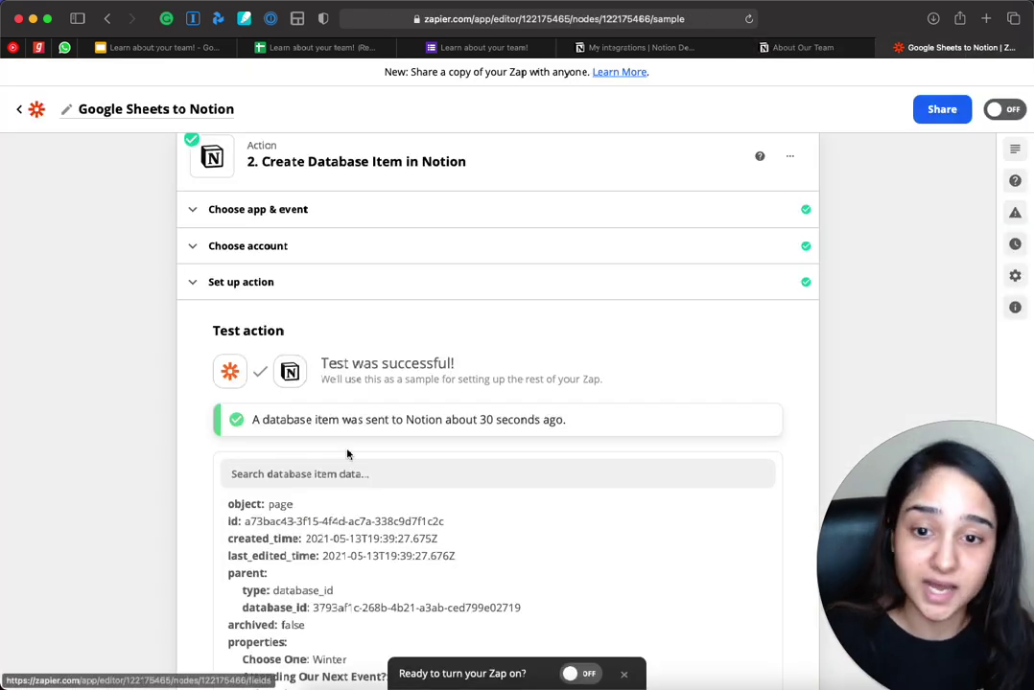
pyautogui.click(349, 291)
pyautogui.scroll(-5, 403, 422)
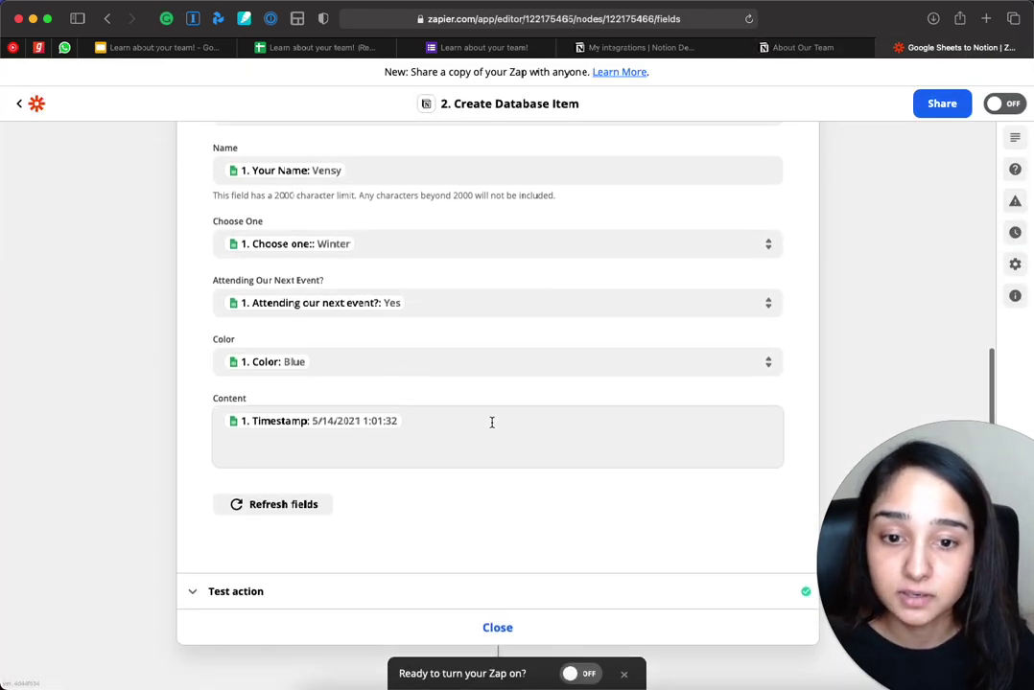
pyautogui.click(489, 423)
pyautogui.press('BackSpace')
pyautogui.write('This')
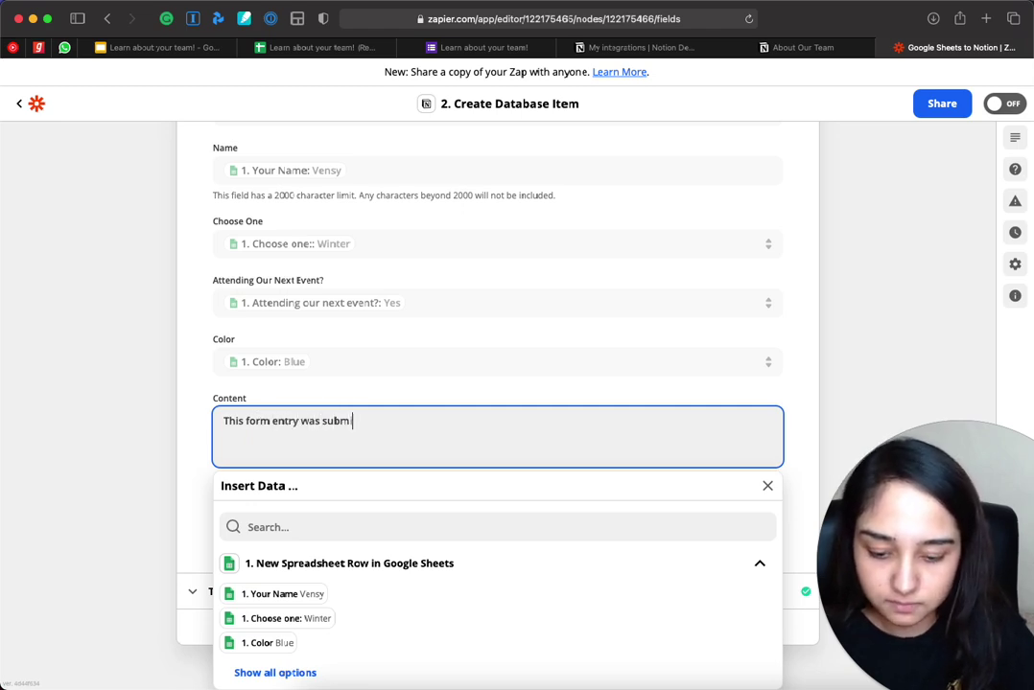
pyautogui.write('form entry was submitted by 1. Your Name: Vensy on date and time:')
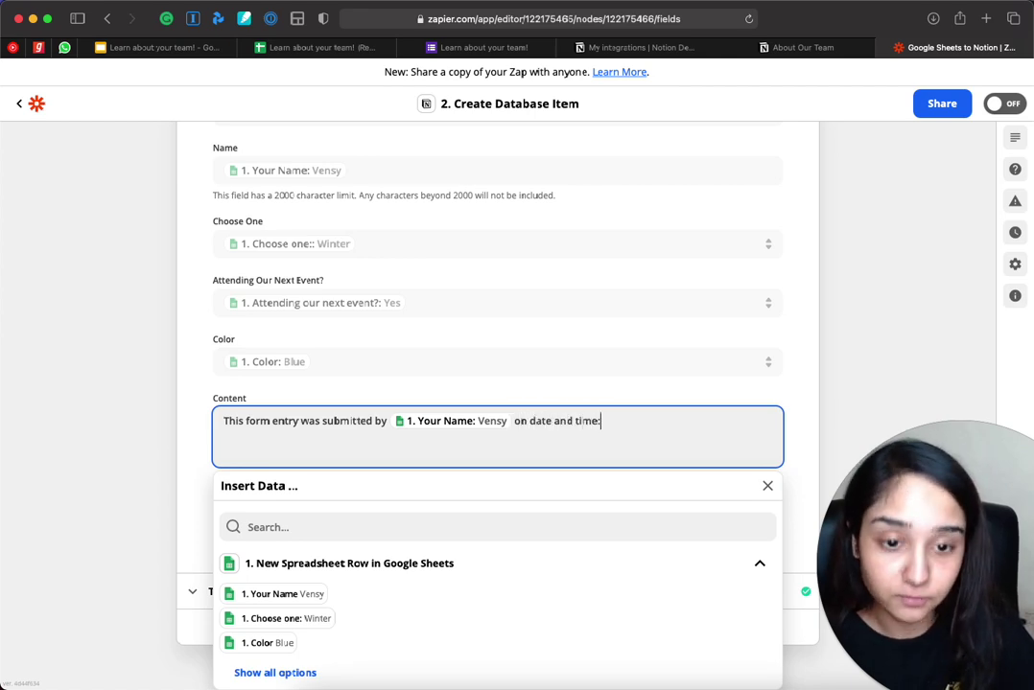
# Step: Complete the Content sentence with the Timestamp value from the Google Sheets row and a closing period
pyautogui.click(278, 671)
pyautogui.scroll(-1, 307, 637)
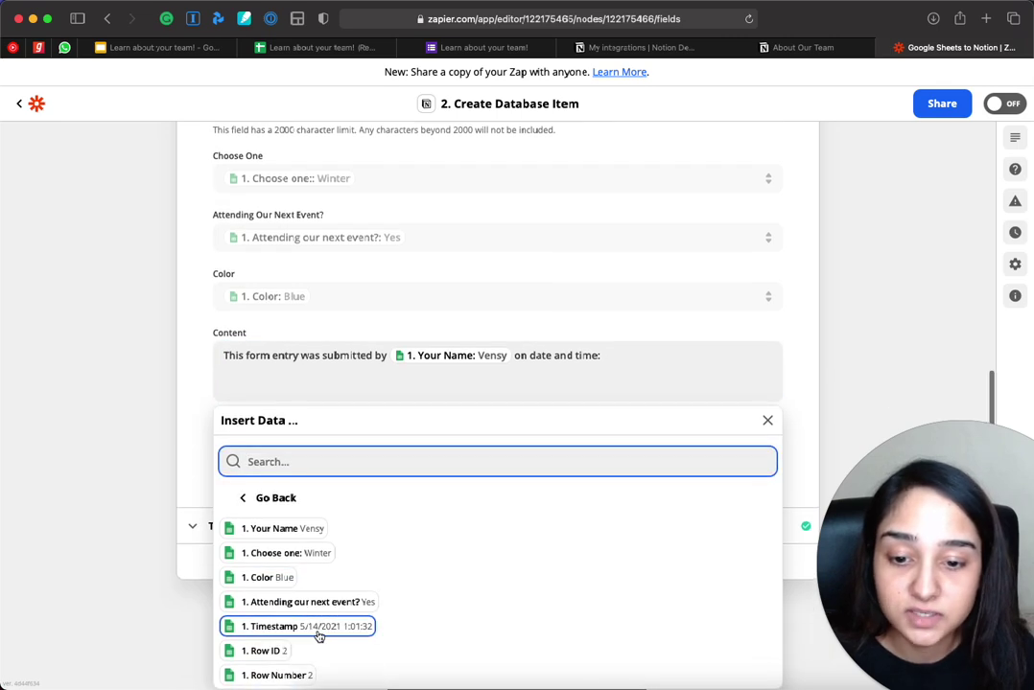
pyautogui.click(317, 628)
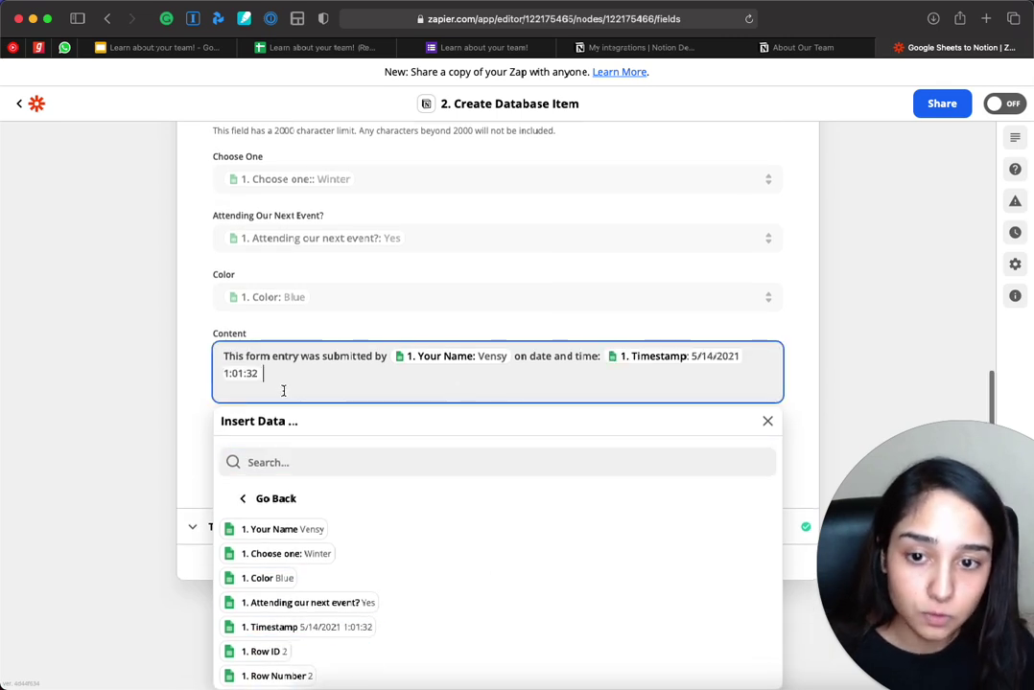
pyautogui.click(149, 381)
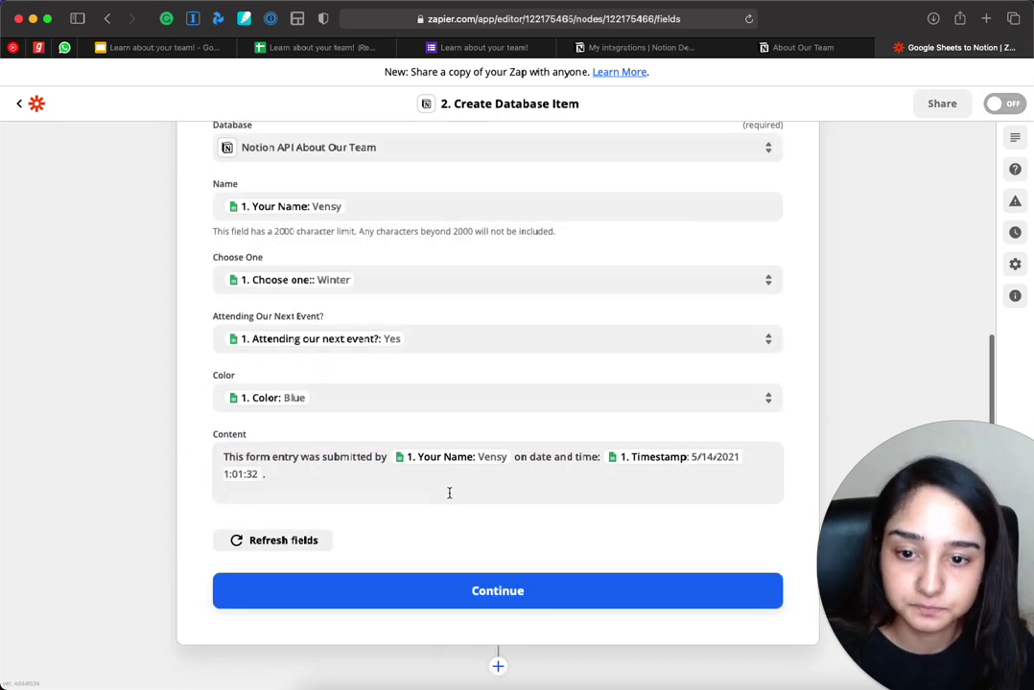
# Step: Continue past the action setup and retest the action to send another database item to Notion
pyautogui.click(474, 578)
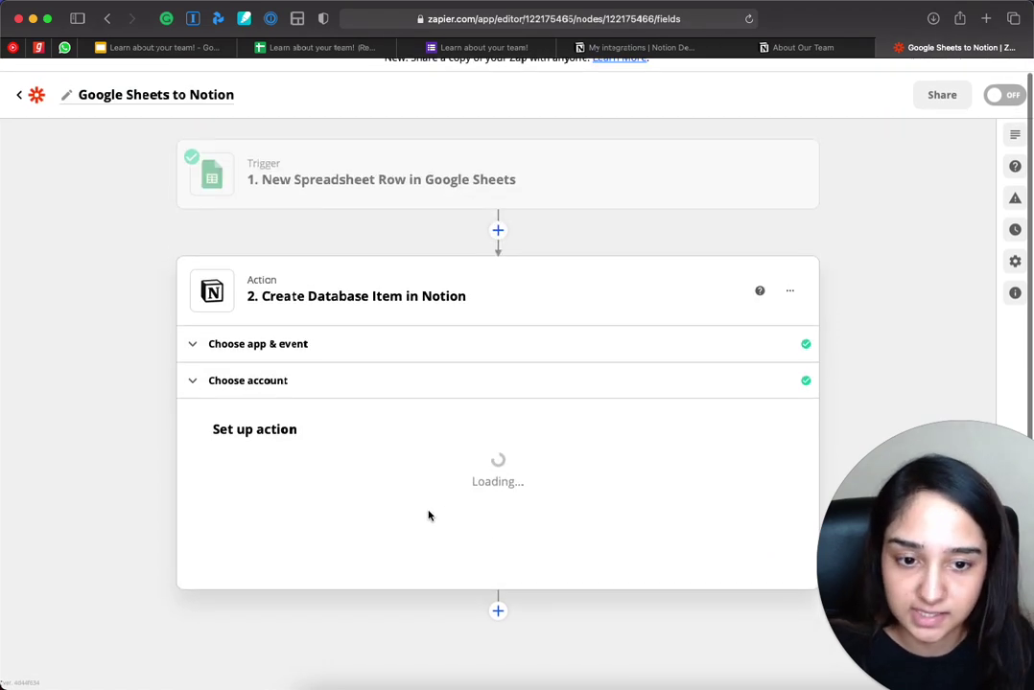
pyautogui.scroll(-5, 427, 519)
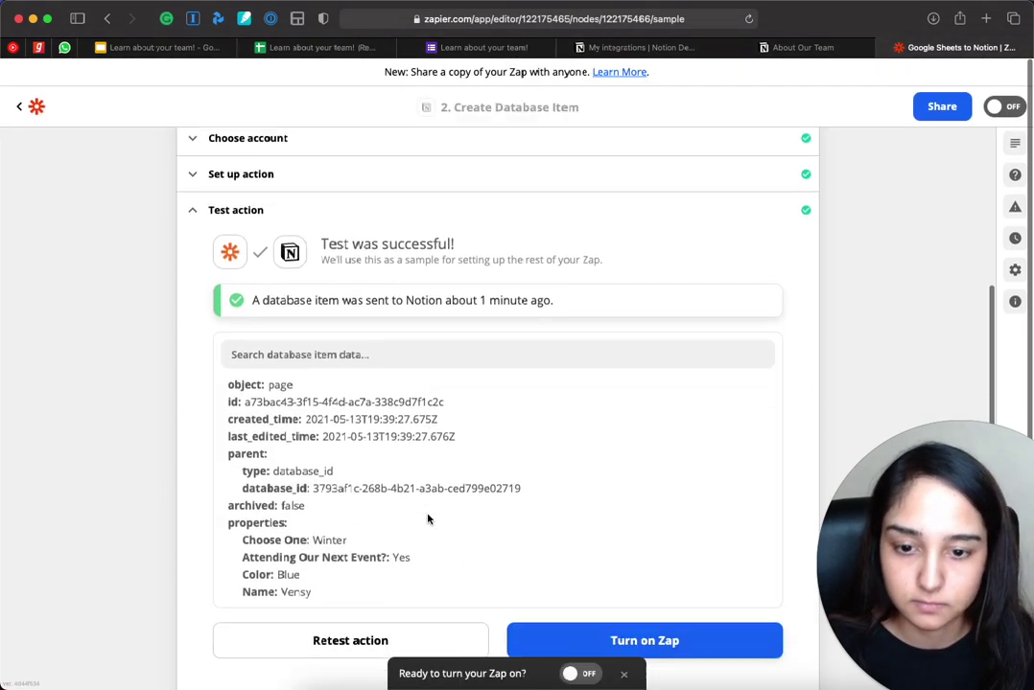
pyautogui.click(383, 553)
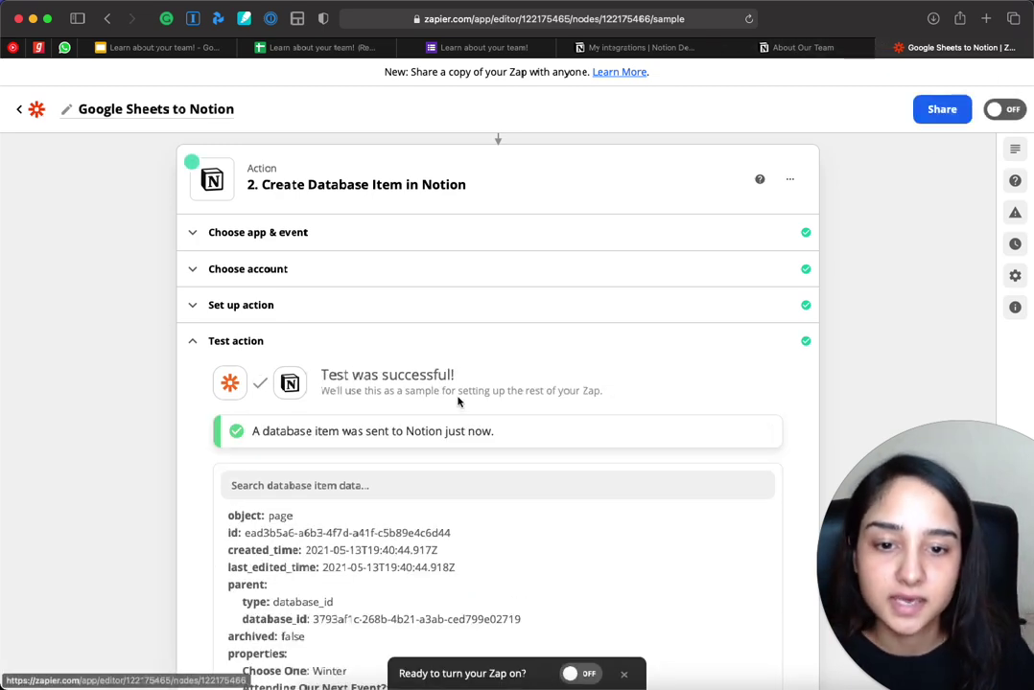
pyautogui.moveTo(268, 430); pyautogui.dragTo(510, 441)
pyautogui.click(645, 339)
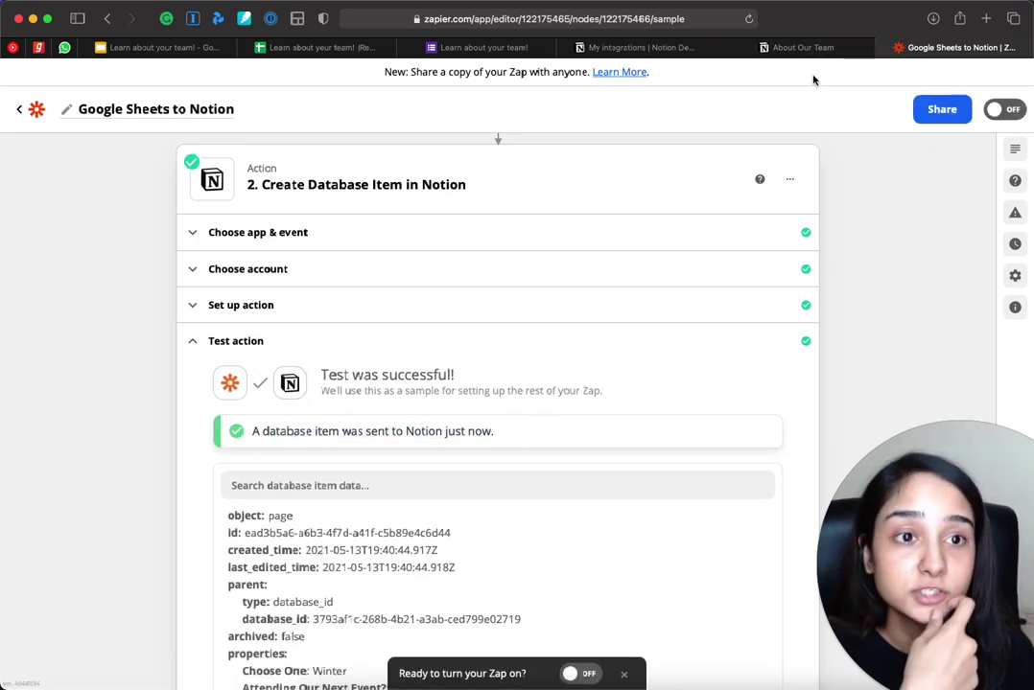
# Step: Switch to the About Our Team page in Notion and check the content sentence inside the newly created item
pyautogui.click(804, 47)
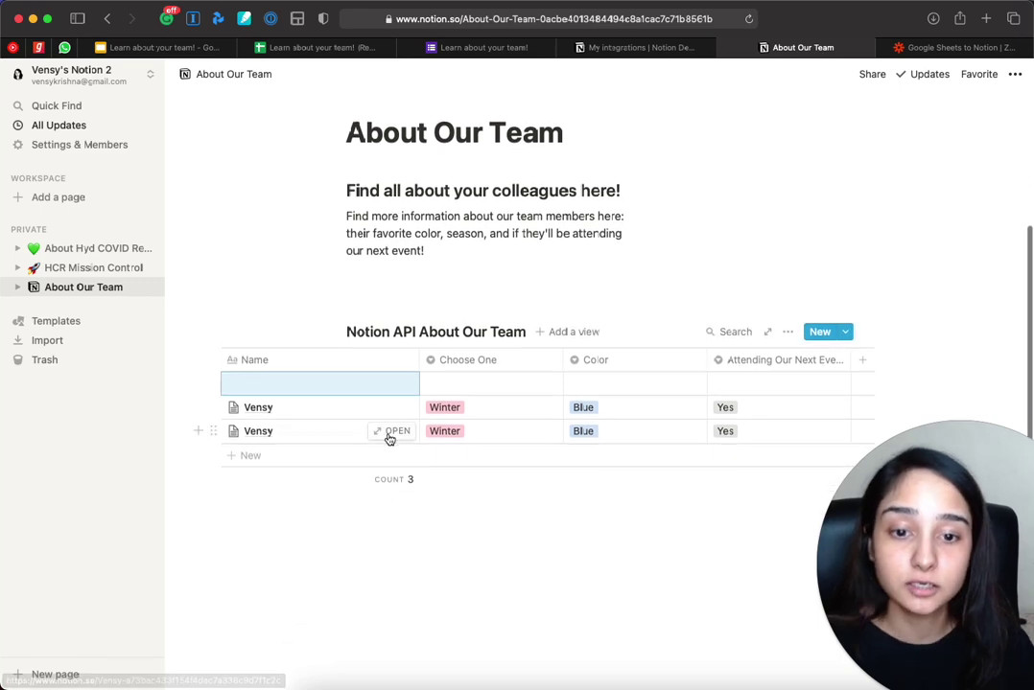
pyautogui.click(392, 431)
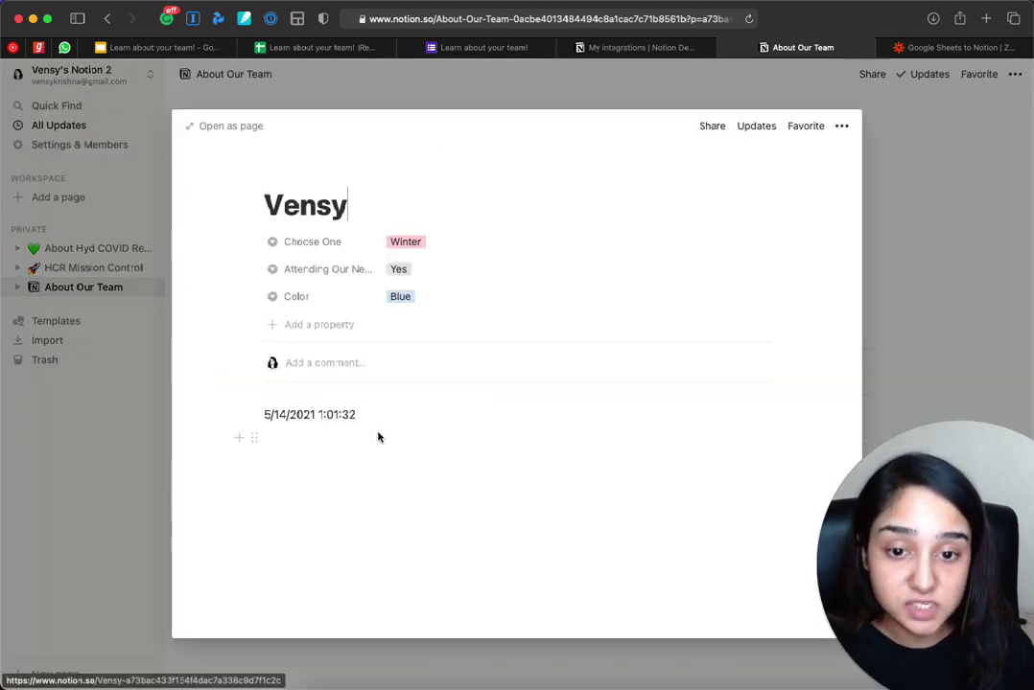
pyautogui.press('Escape')
pyautogui.click(393, 409)
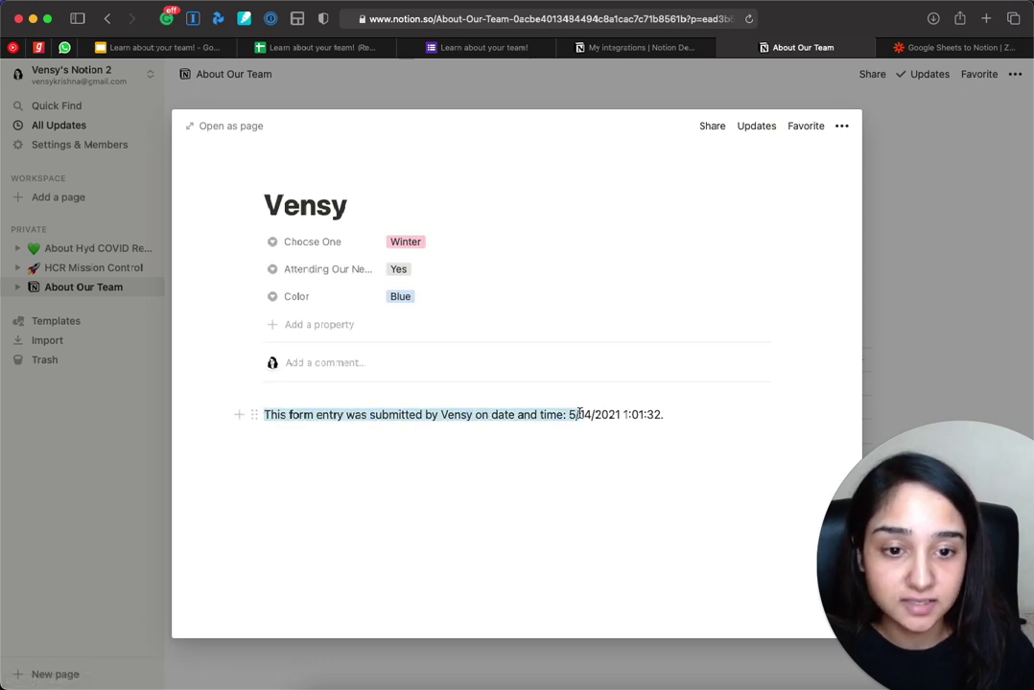
pyautogui.moveTo(662, 414); pyautogui.dragTo(686, 414)
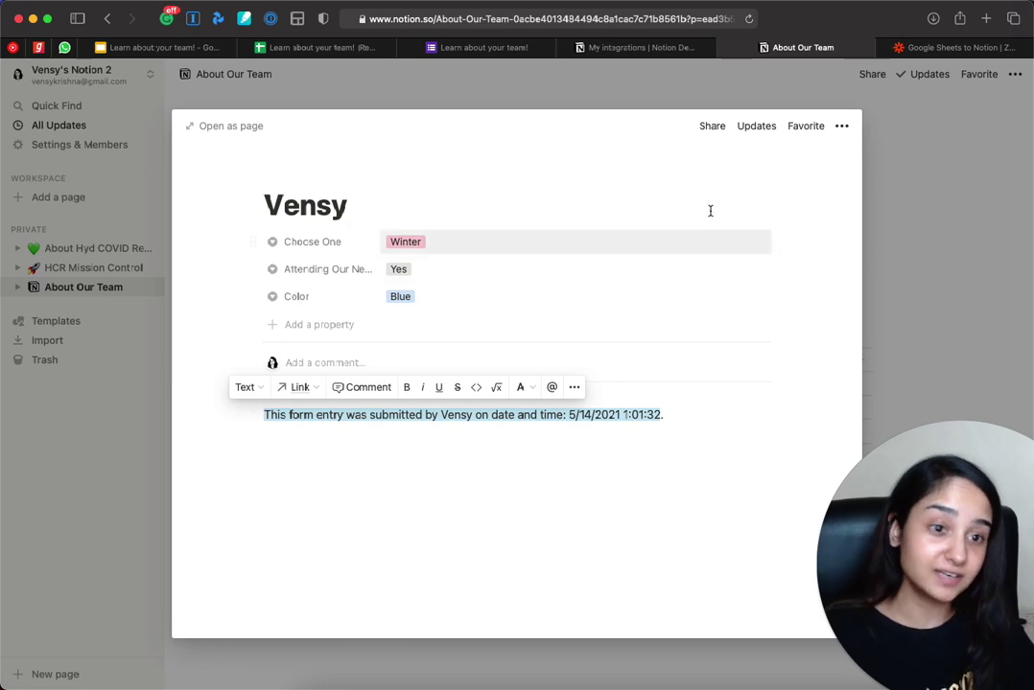
pyautogui.click(918, 301)
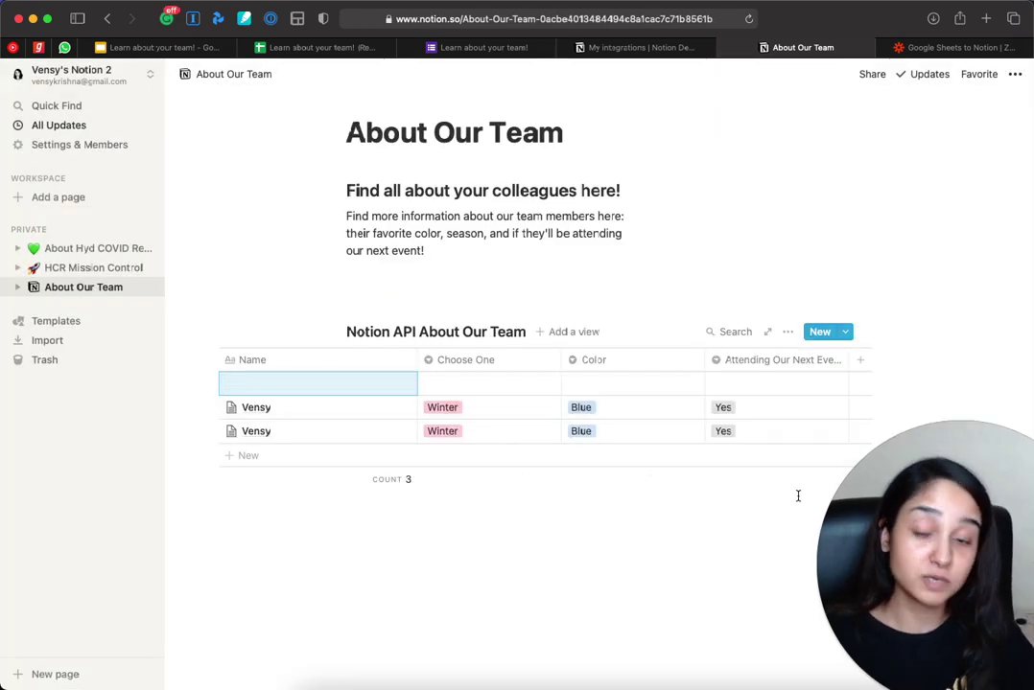
# Step: Delete the older test item and the blank row from the Notion API About Our Team database
pyautogui.click(211, 435)
pyautogui.press('Delete')
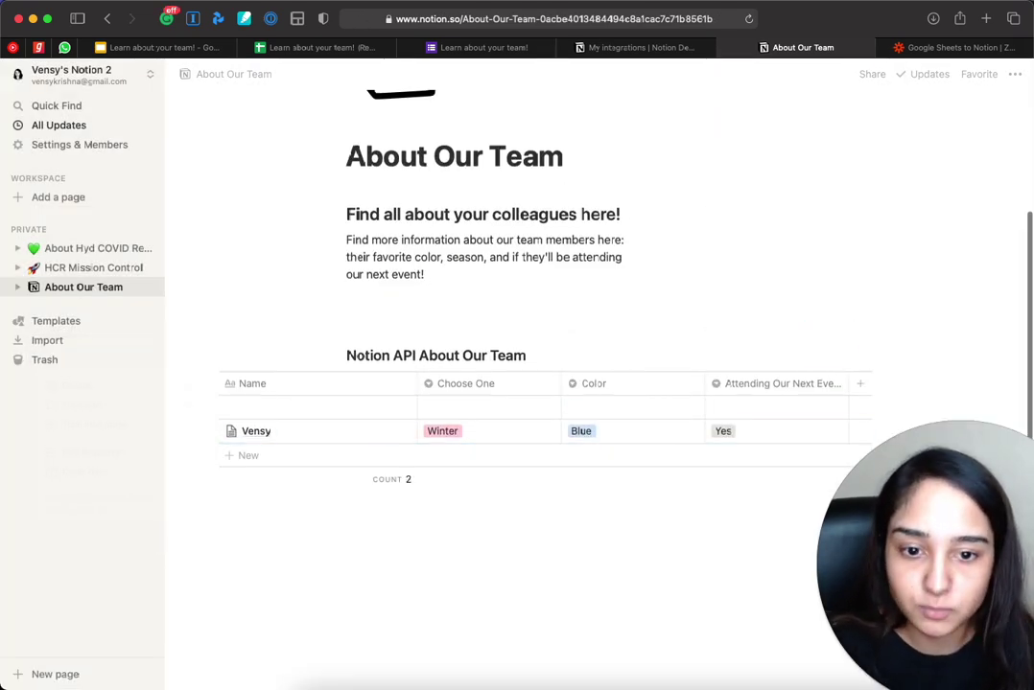
pyautogui.click(211, 406)
pyautogui.press('Delete')
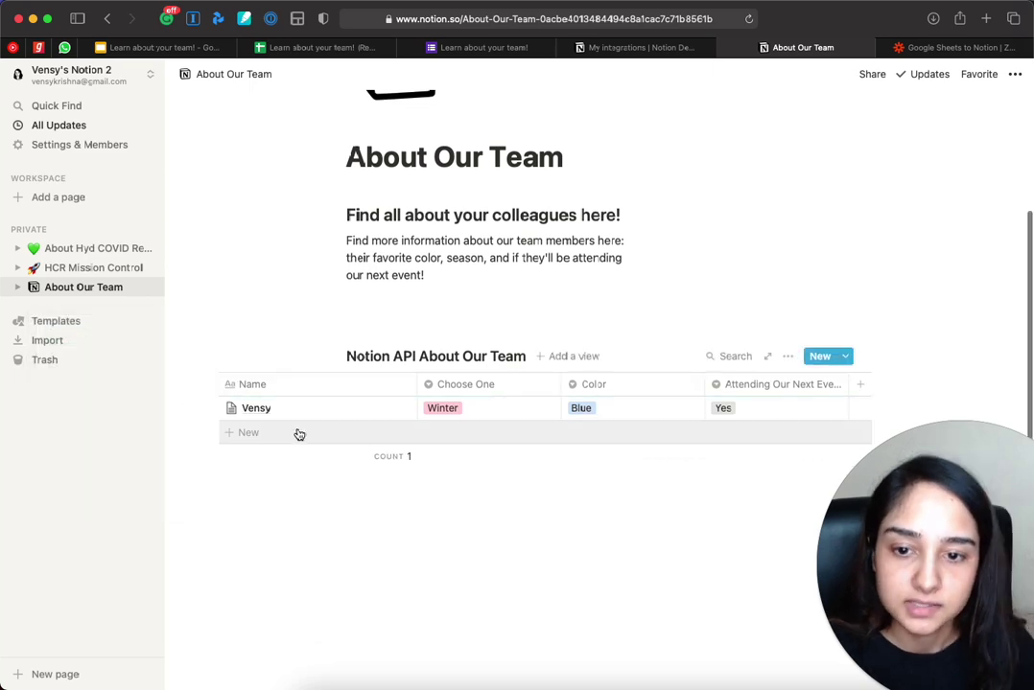
# Step: Switch to Zapier, turn on the Google Sheets to Notion Zap, and dismiss the offer to share a copy
pyautogui.click(990, 49)
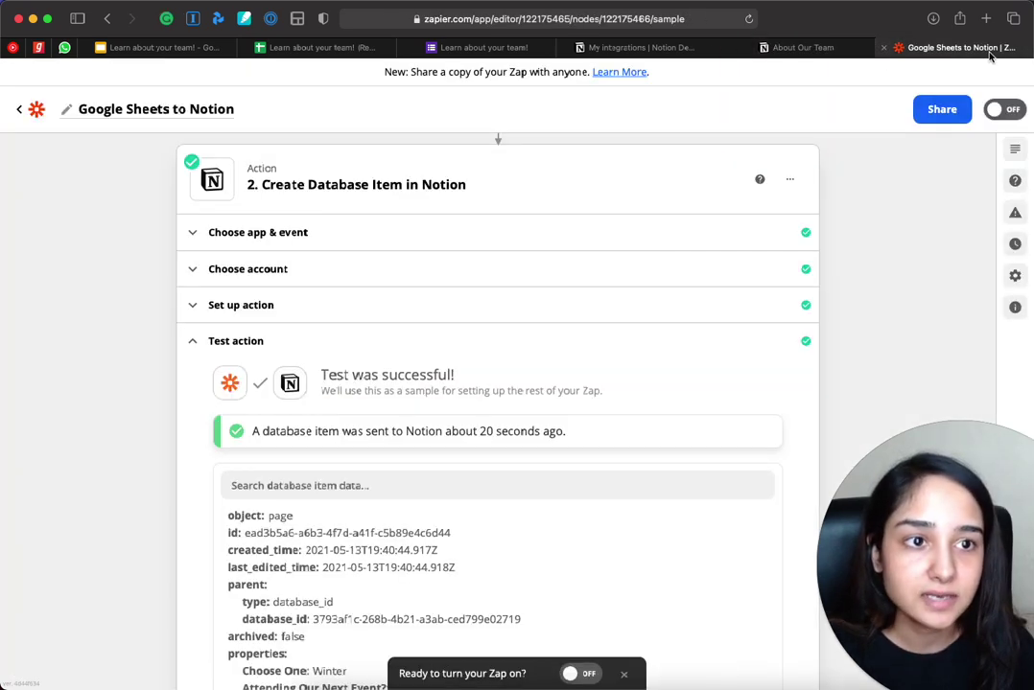
pyautogui.click(1002, 113)
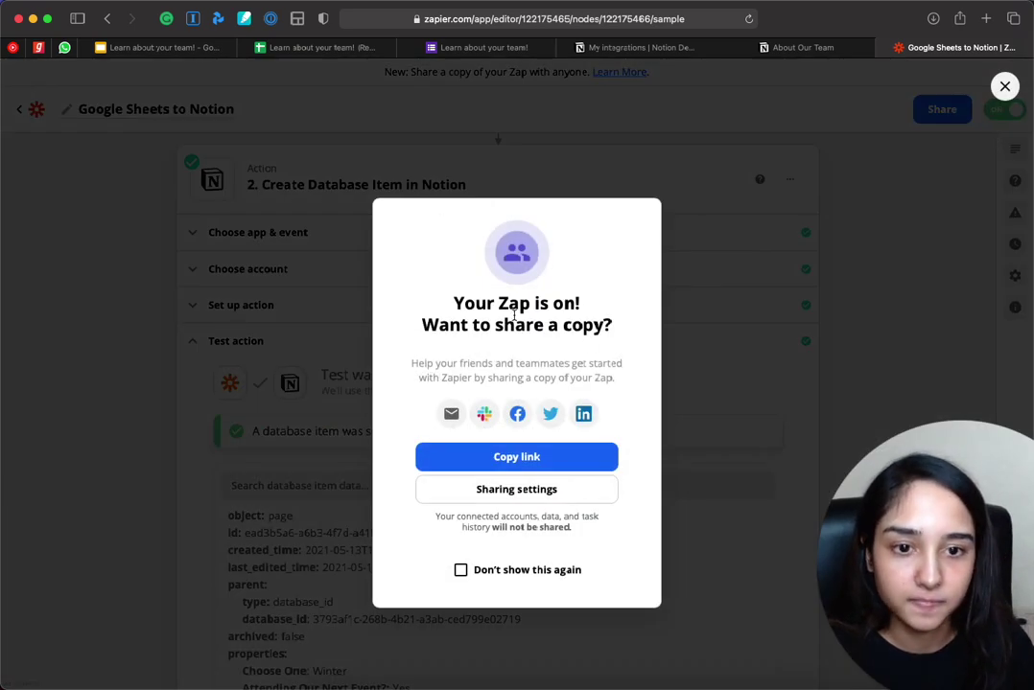
pyautogui.moveTo(449, 303); pyautogui.dragTo(648, 339)
pyautogui.click(819, 353)
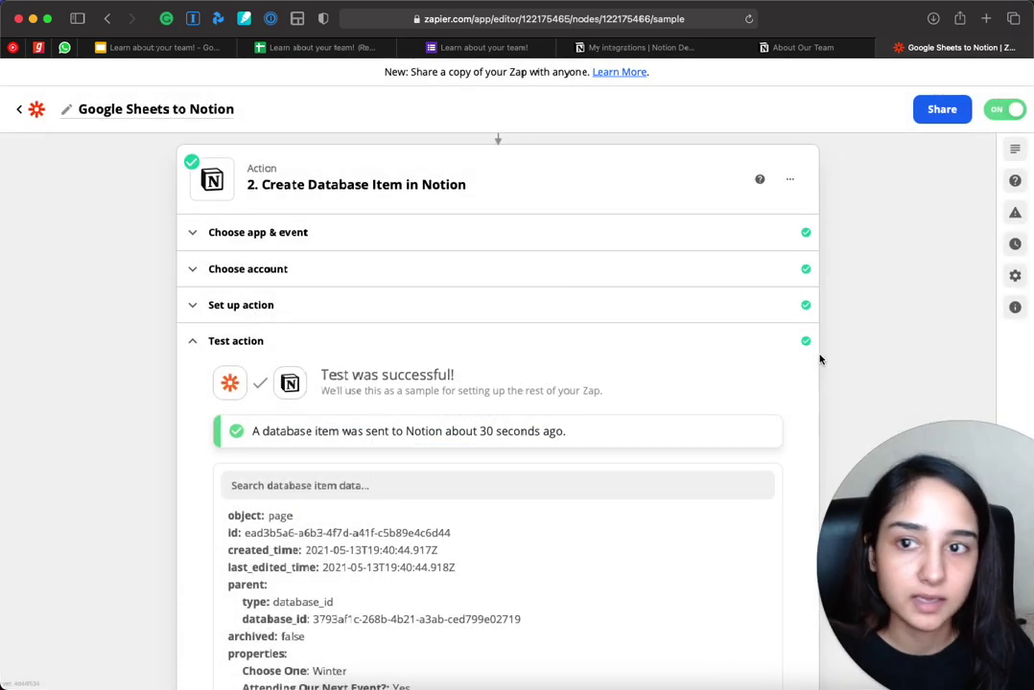
# Step: Look over the Zap's trigger and action, and switch to the Learn about your team! (Responses) spreadsheet
pyautogui.scroll(-5, 787, 361)
pyautogui.scroll(10, 752, 363)
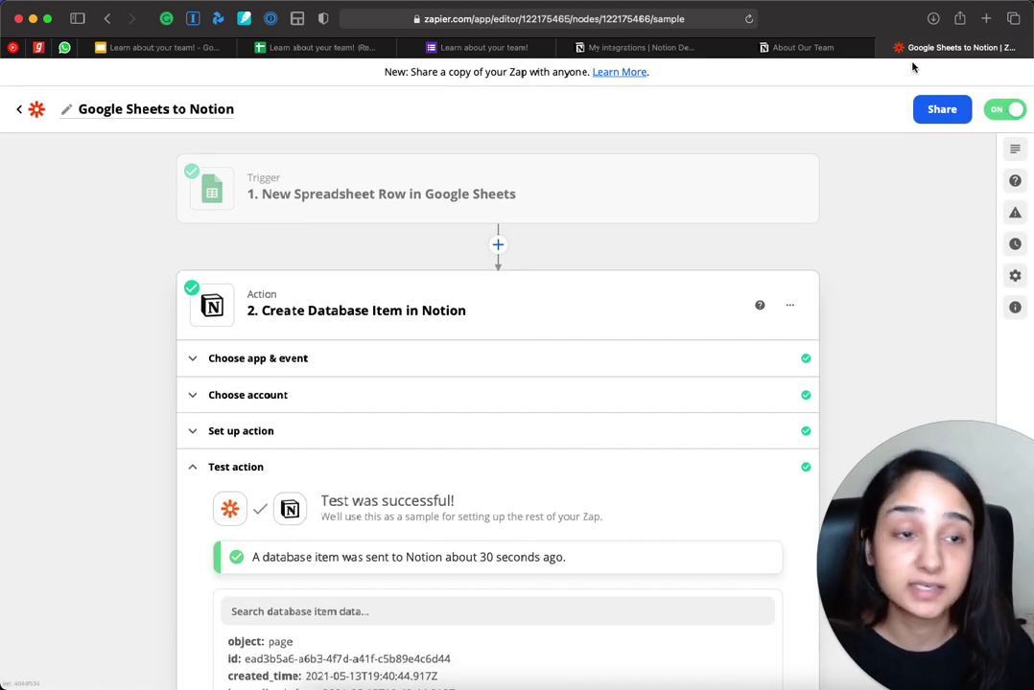
pyautogui.click(319, 47)
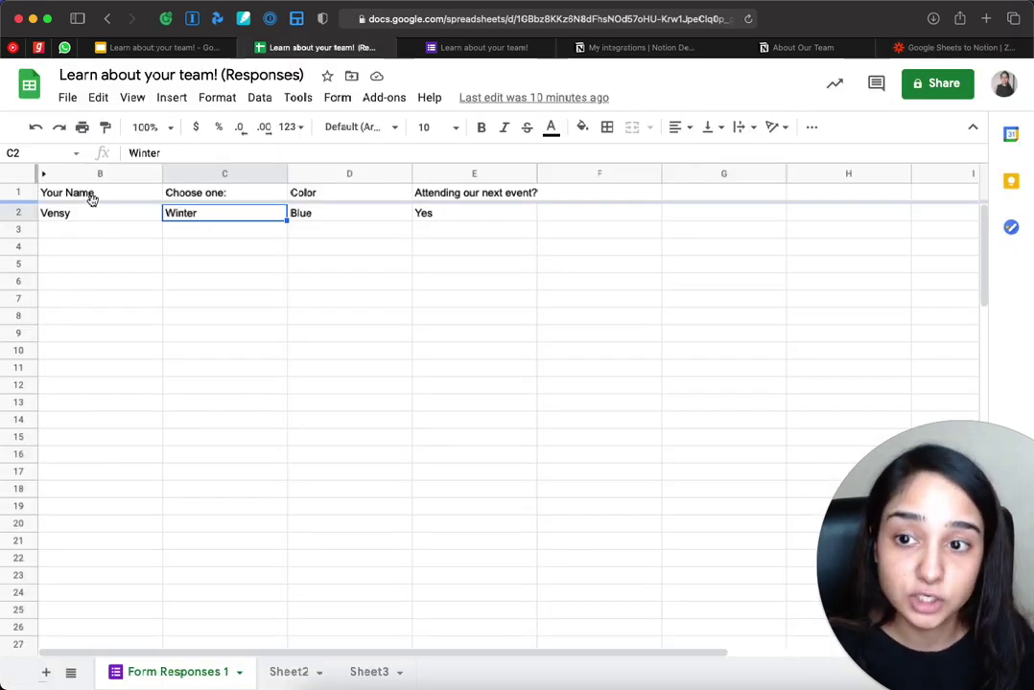
# Step: Start another response to the Learn about your team! form, entering the respondent's full name and choosing Summer
pyautogui.click(868, 48)
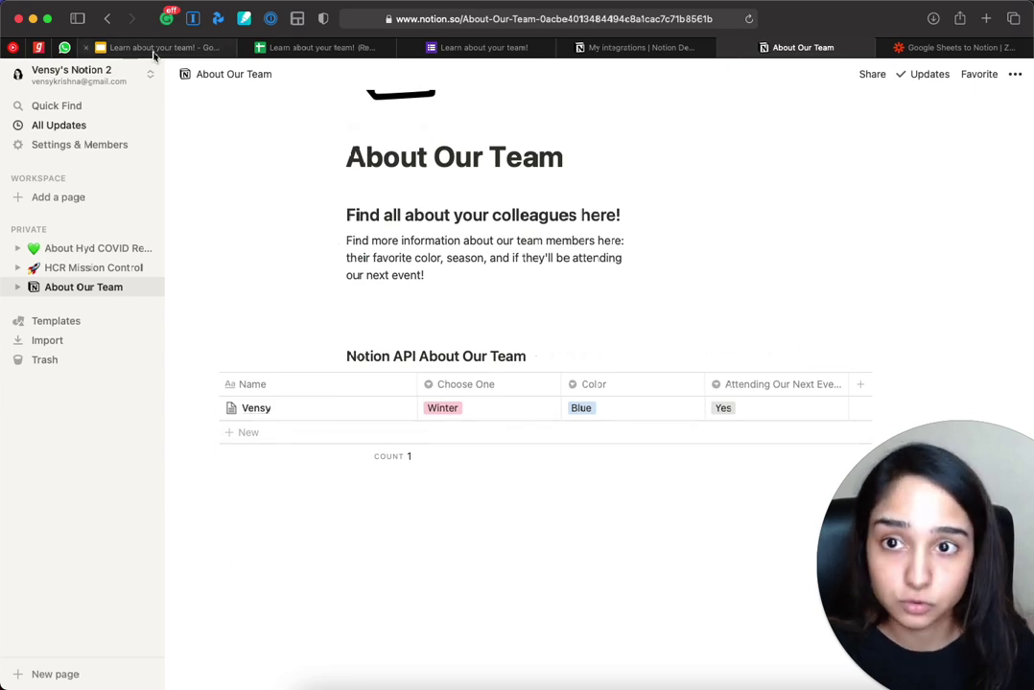
pyautogui.click(475, 47)
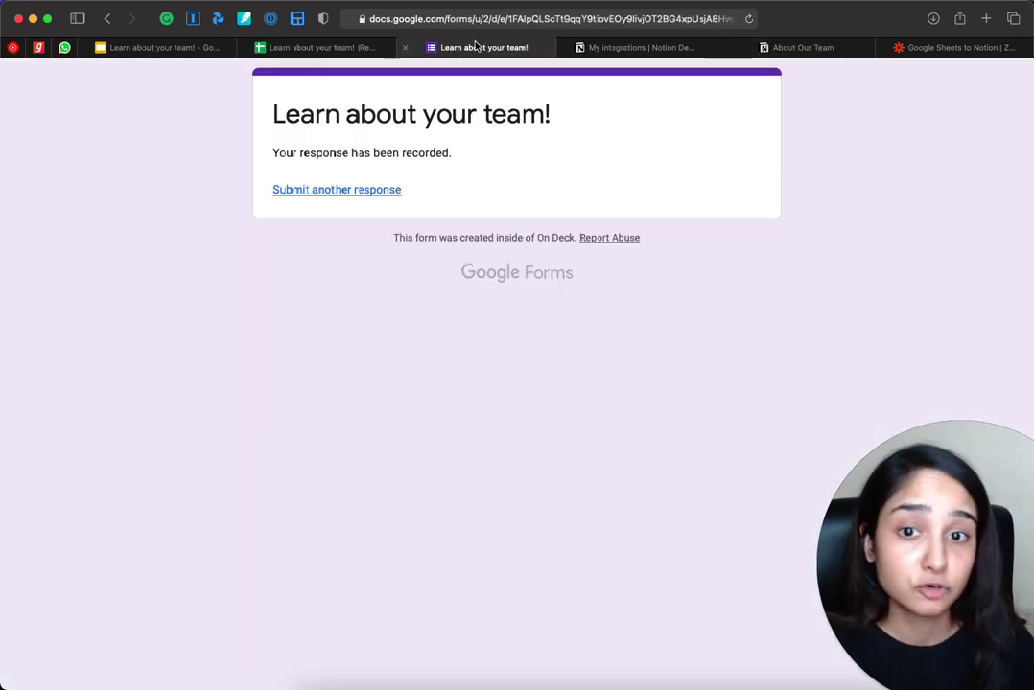
pyautogui.click(356, 197)
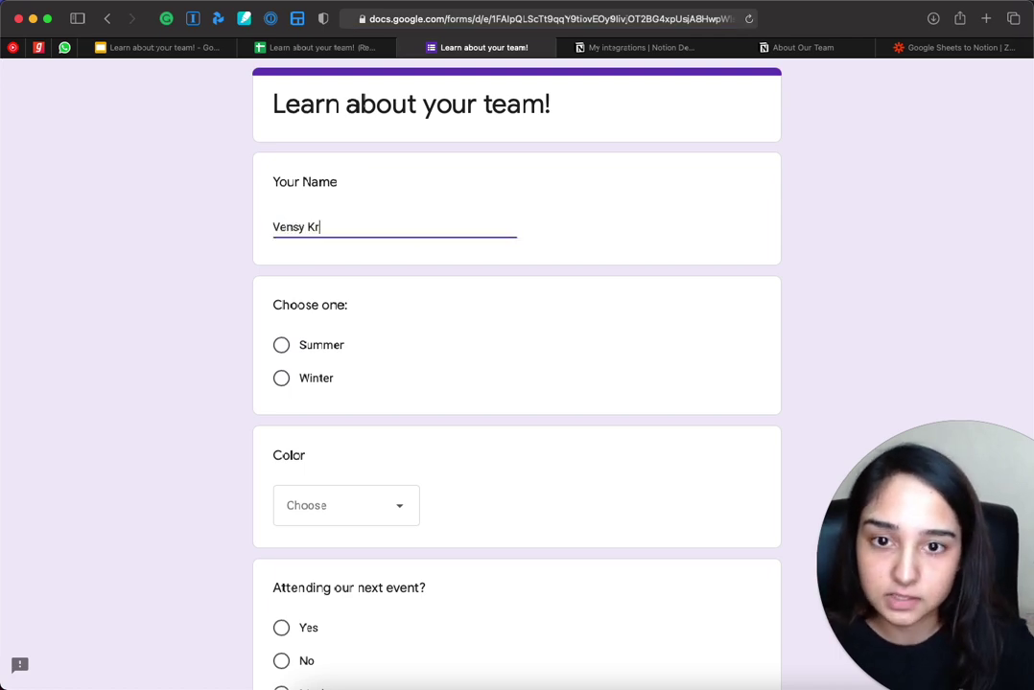
pyautogui.click(281, 344)
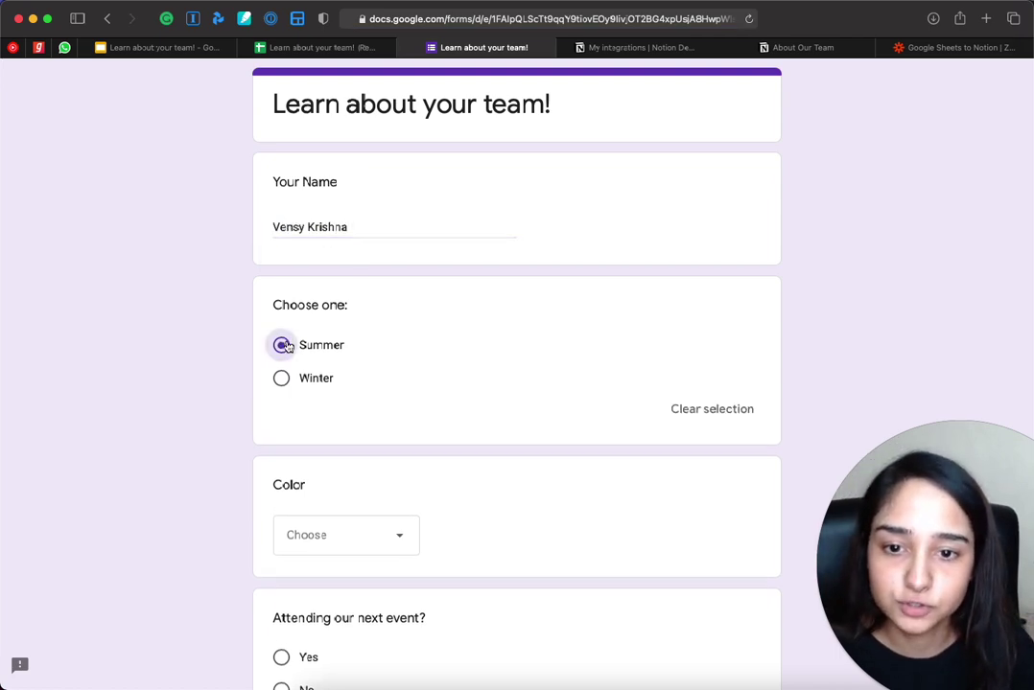
# Step: Answer Red for Color and No for attending the next event, and submit the form response
pyautogui.scroll(-4, 326, 369)
pyautogui.click(355, 350)
pyautogui.click(346, 397)
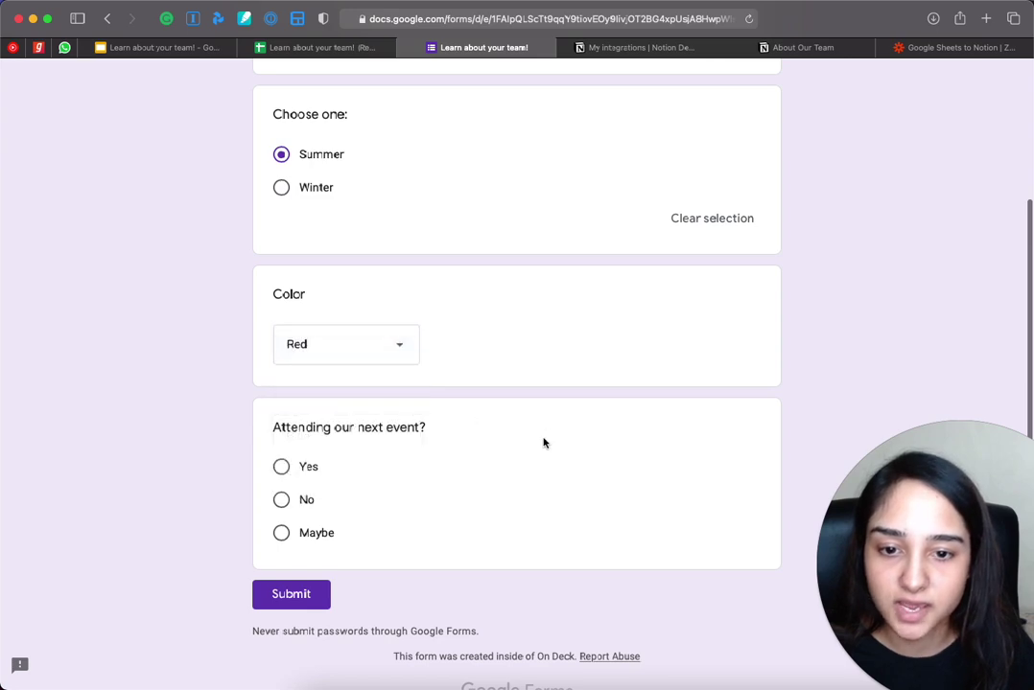
pyautogui.scroll(-1, 288, 470)
pyautogui.click(281, 465)
pyautogui.click(305, 590)
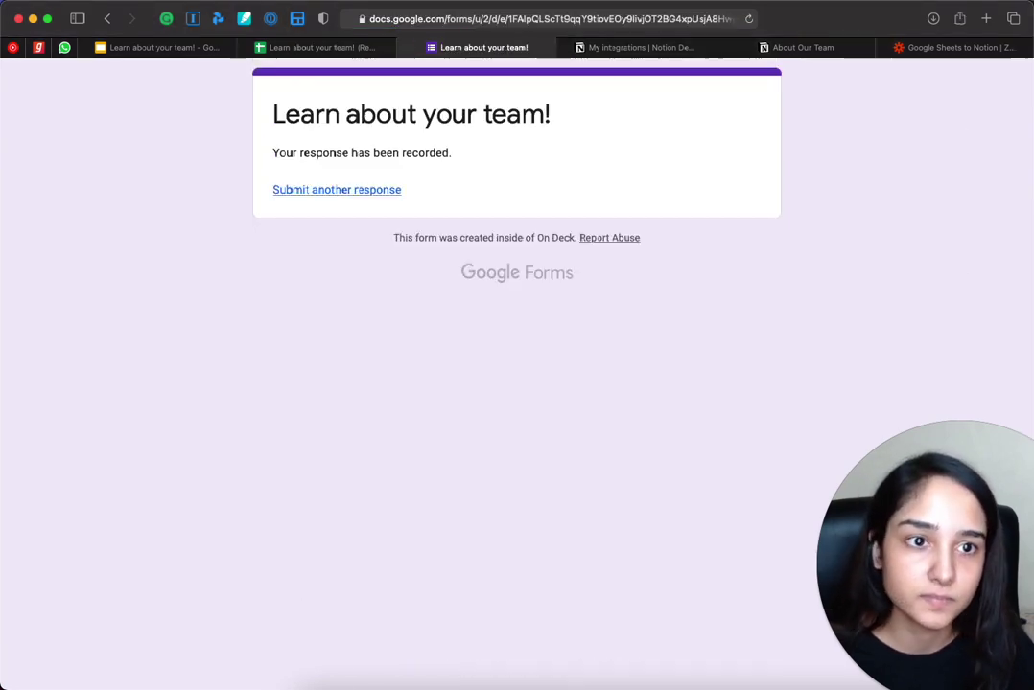
# Step: Check that the Zap is on in Zapier, and look at the new response row in the Learn about your team! (Responses) spreadsheet
pyautogui.click(977, 47)
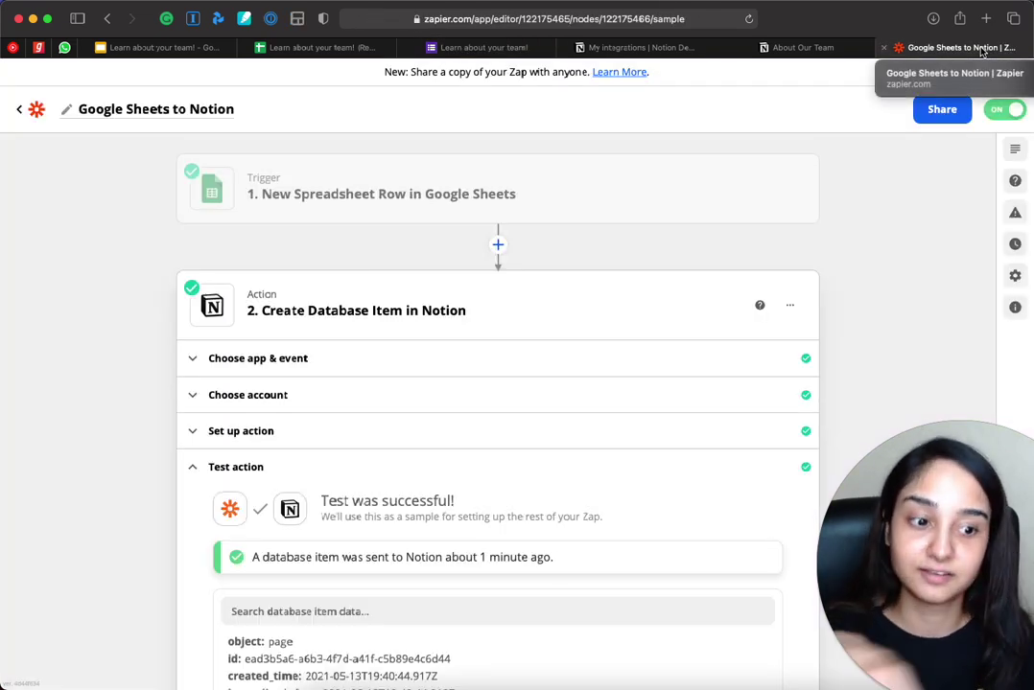
pyautogui.click(316, 47)
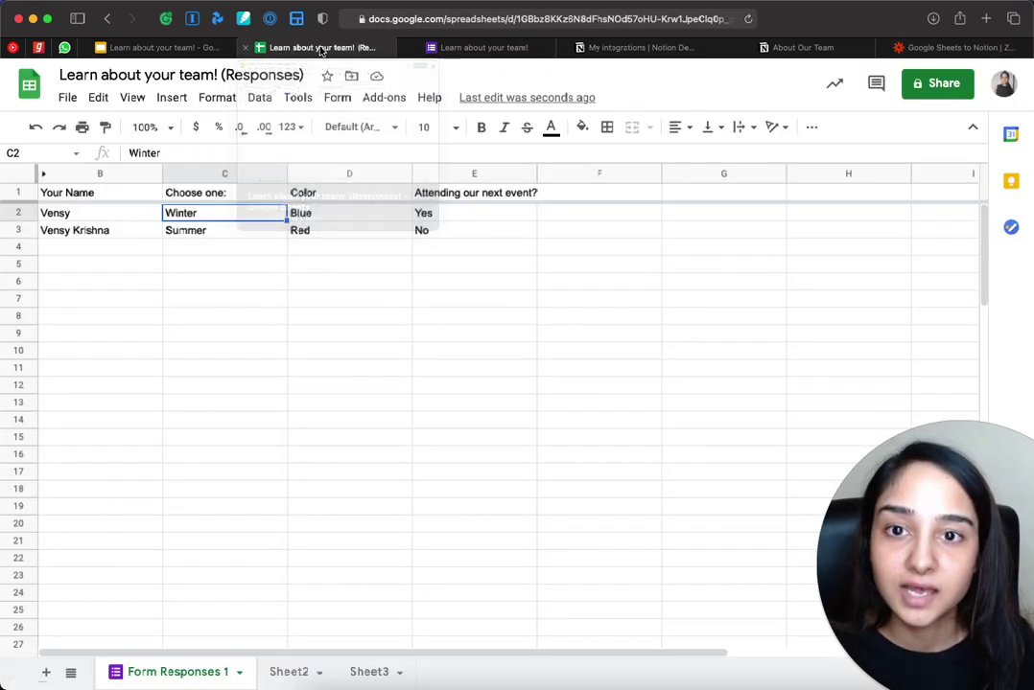
pyautogui.click(20, 231)
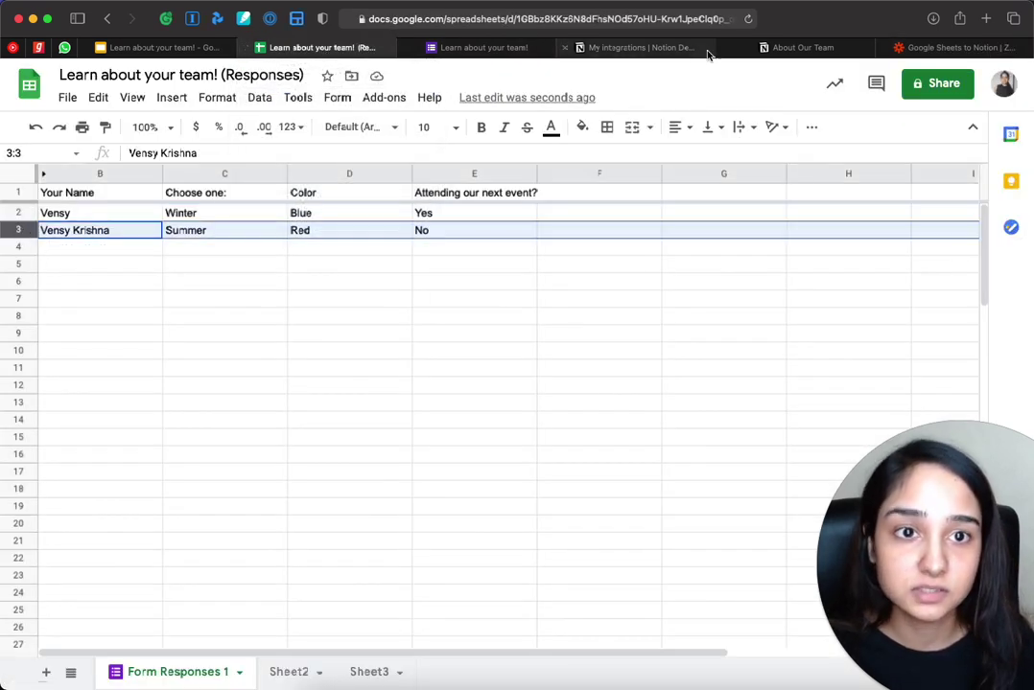
# Step: Look for the new item in the full-page Notion API About Our Team database, and return to the About Our Team page
pyautogui.click(799, 47)
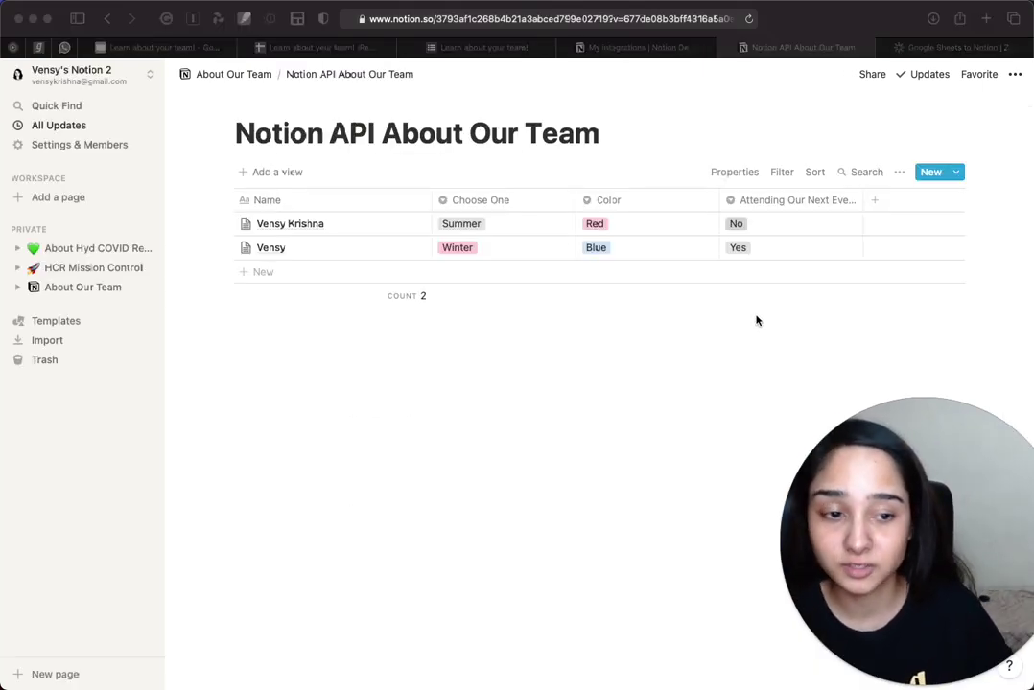
pyautogui.click(230, 227)
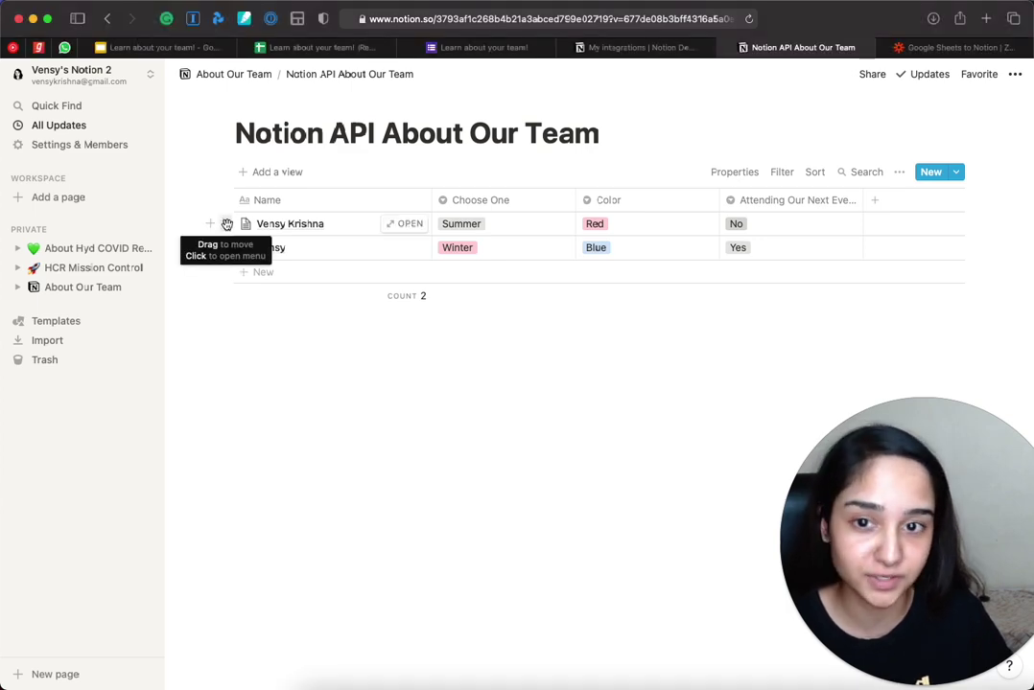
pyautogui.click(105, 18)
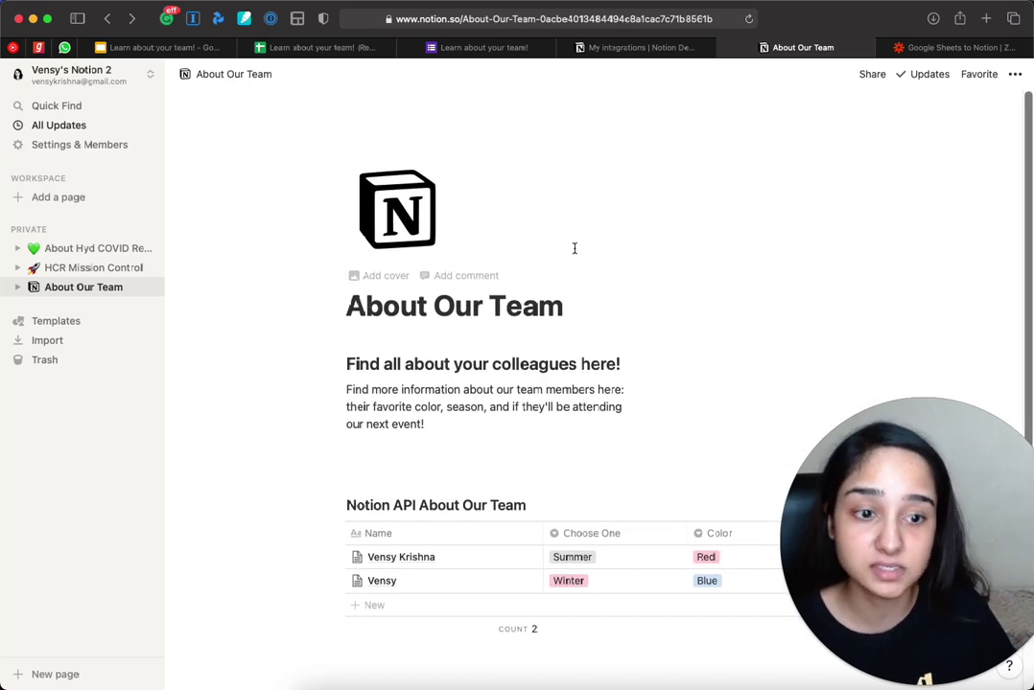
pyautogui.moveTo(836, 442); pyautogui.dragTo(735, 211)
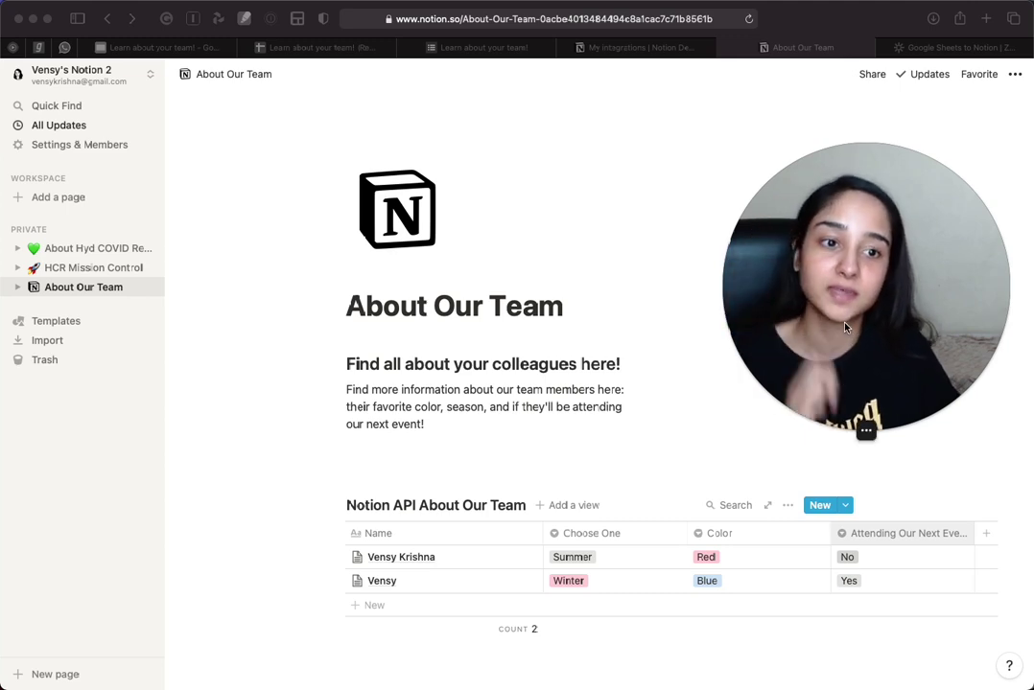
pyautogui.moveTo(843, 328); pyautogui.dragTo(844, 290)
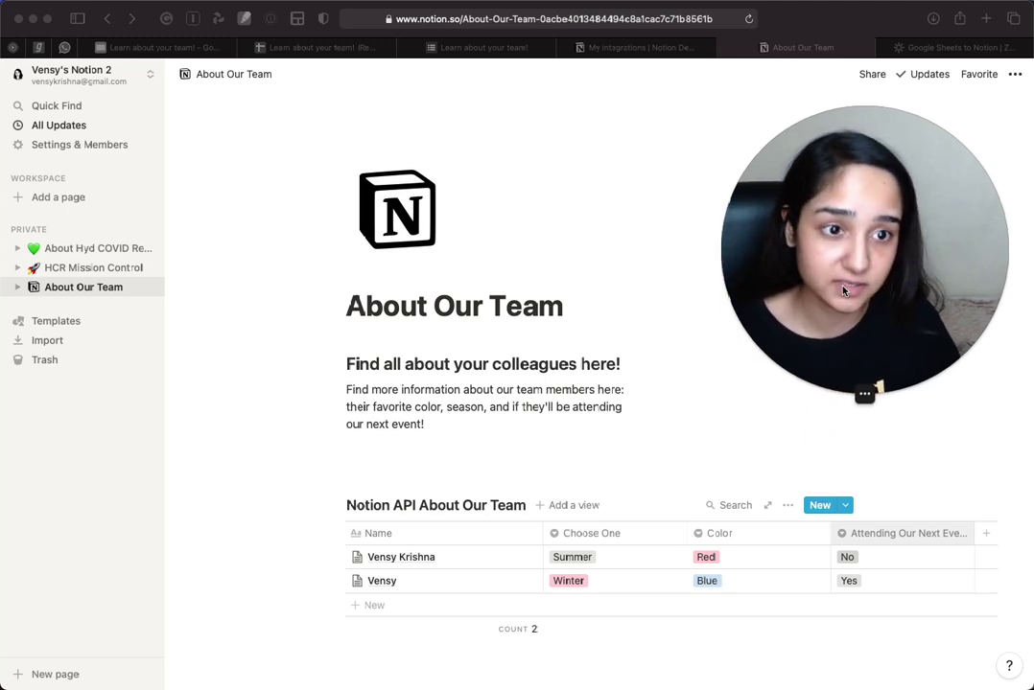
# Step: View the filter options of the Notion API About Our Team database, and close them without adding a filter
pyautogui.scroll(-2, 489, 623)
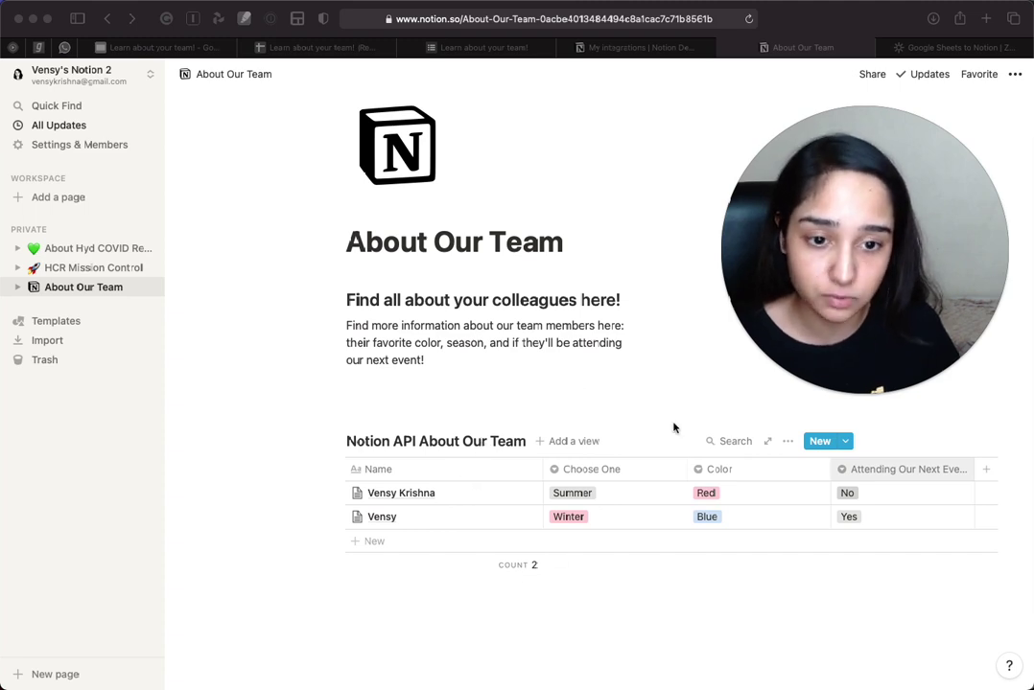
pyautogui.click(777, 441)
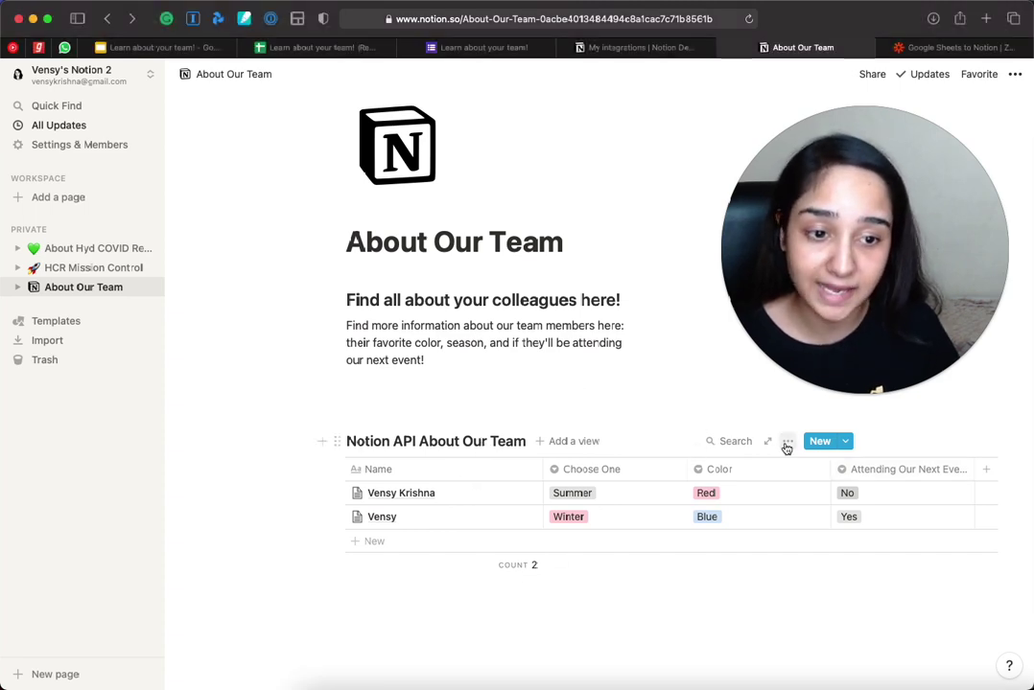
pyautogui.click(786, 443)
pyautogui.click(789, 445)
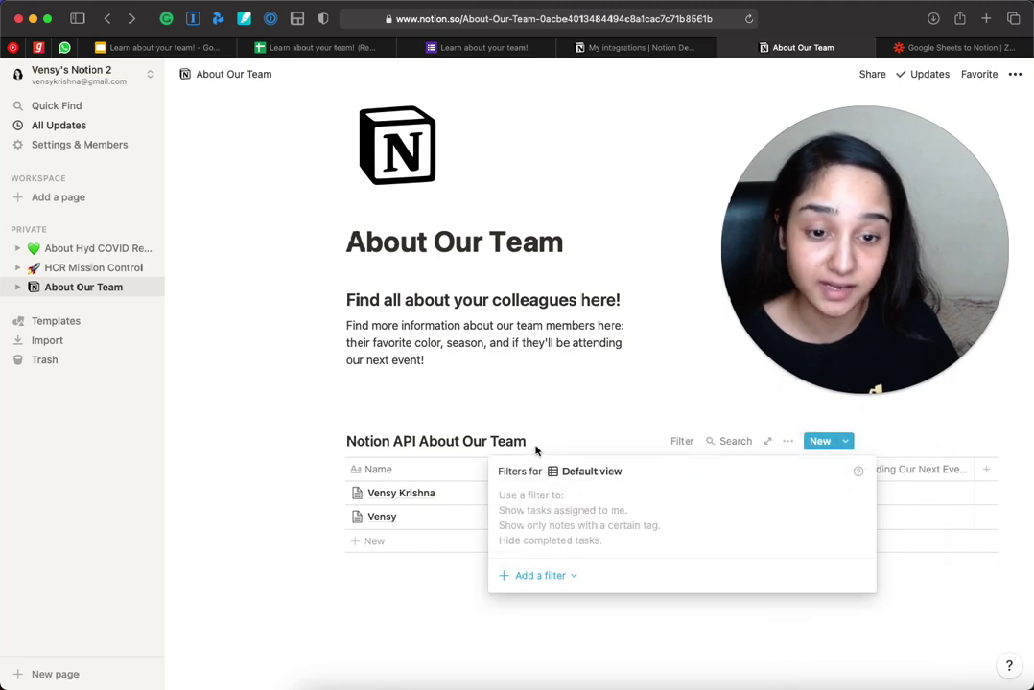
pyautogui.click(422, 576)
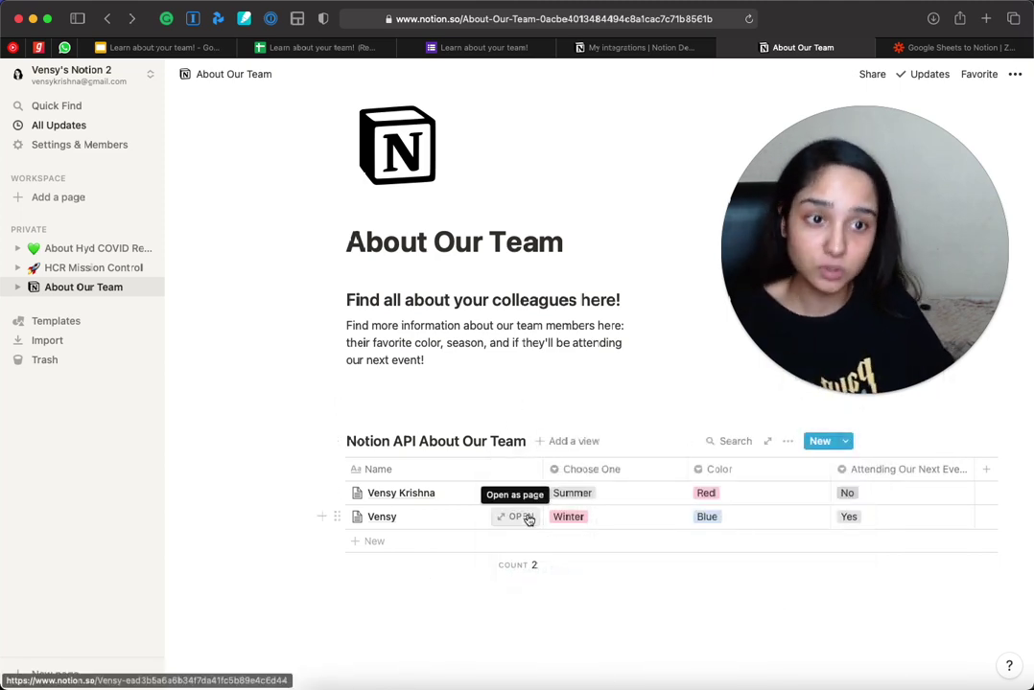
# Step: Open a blank response in the Learn about your team! form to view its questions, and switch back to About Our Team in Notion
pyautogui.click(135, 50)
pyautogui.click(482, 50)
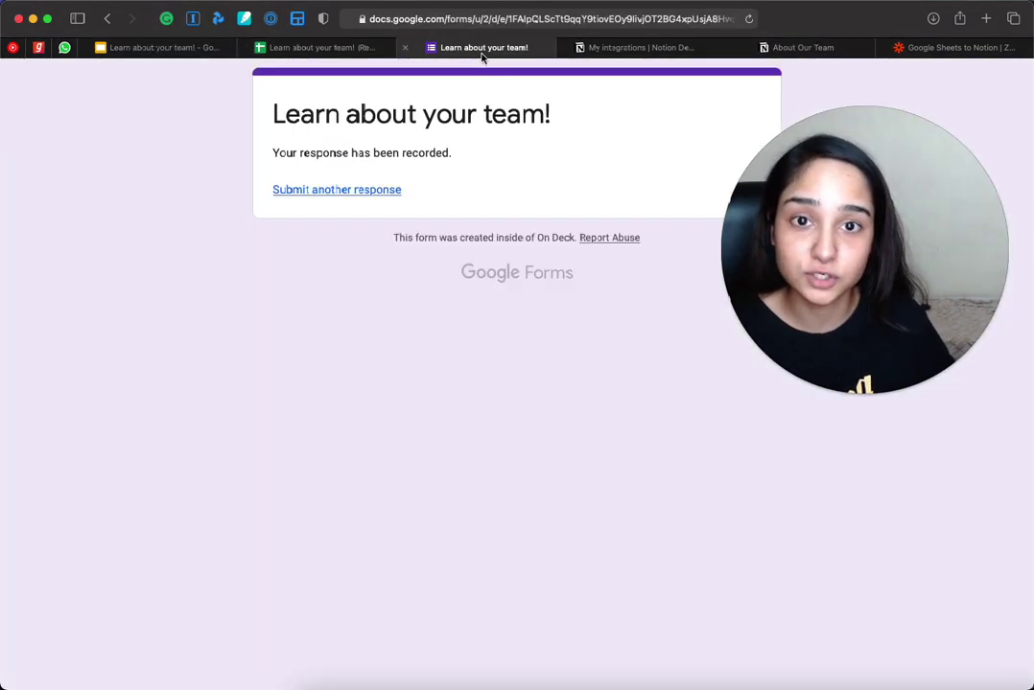
pyautogui.click(392, 189)
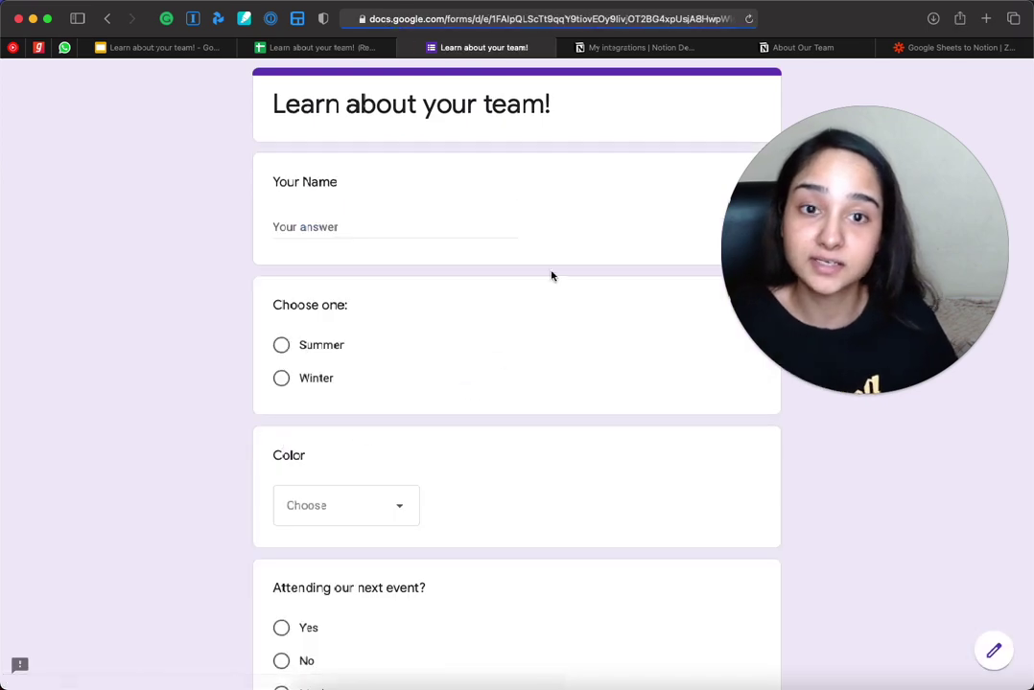
pyautogui.moveTo(607, 97); pyautogui.dragTo(357, 104)
pyautogui.click(324, 110)
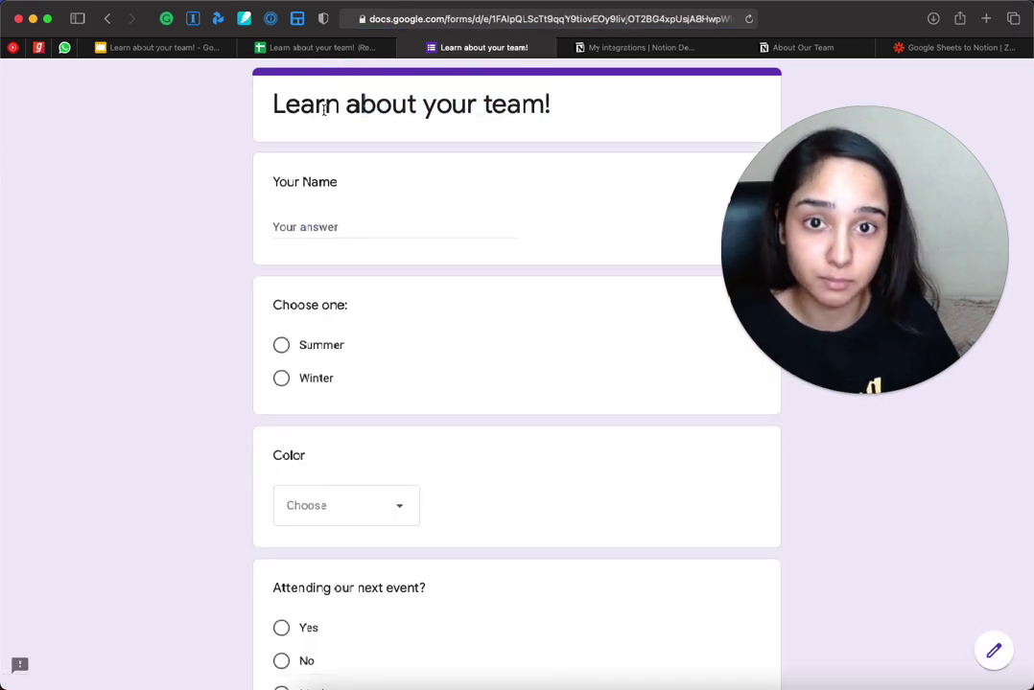
pyautogui.click(796, 46)
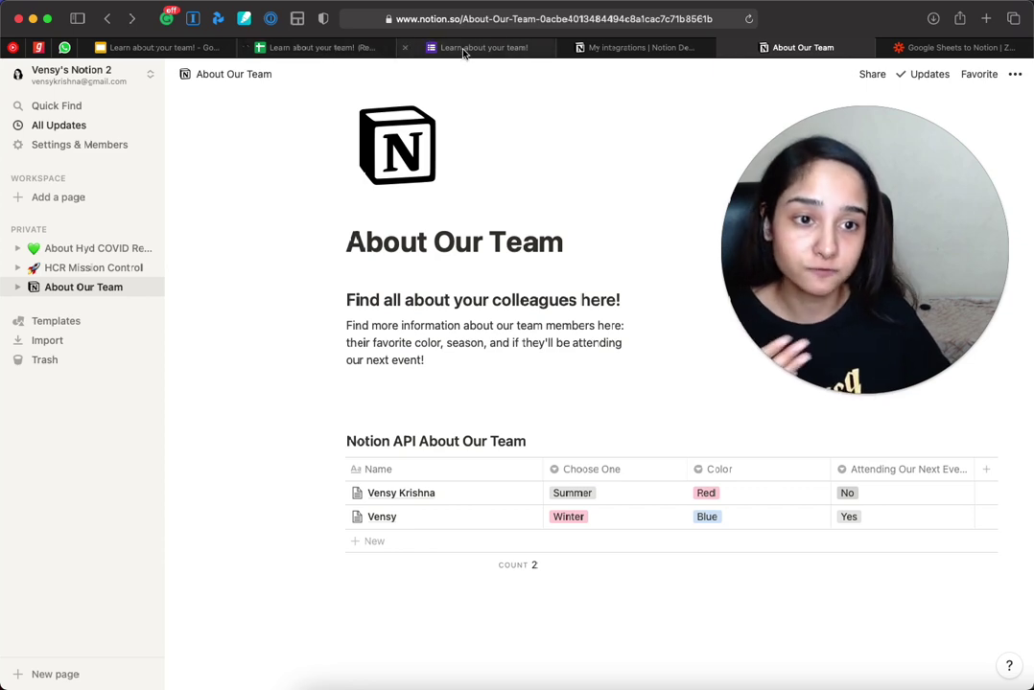
pyautogui.moveTo(463, 53)
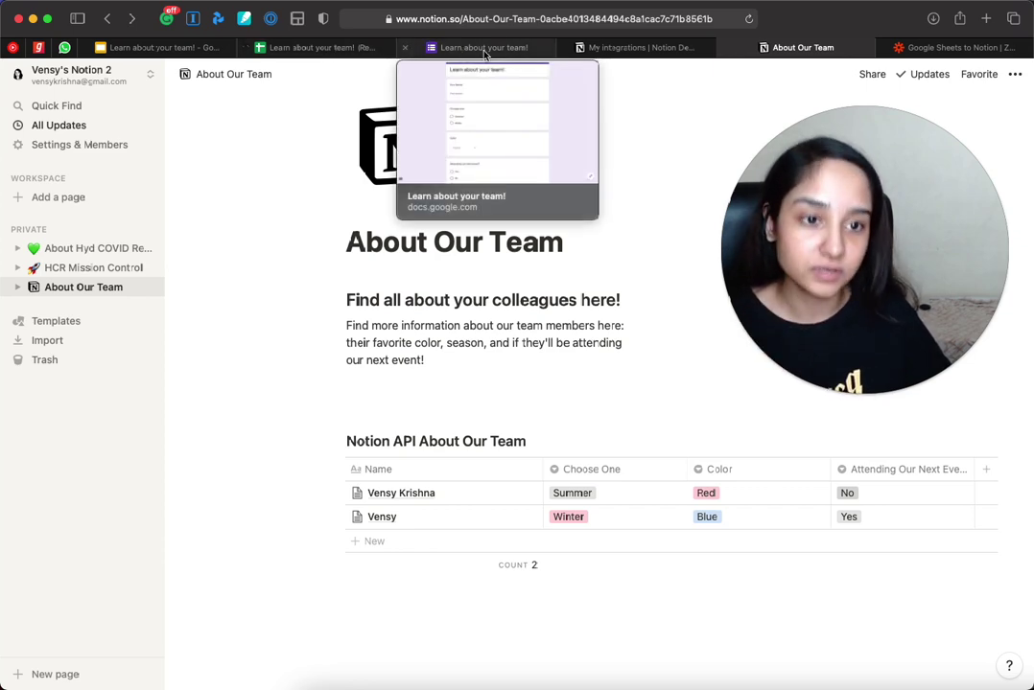